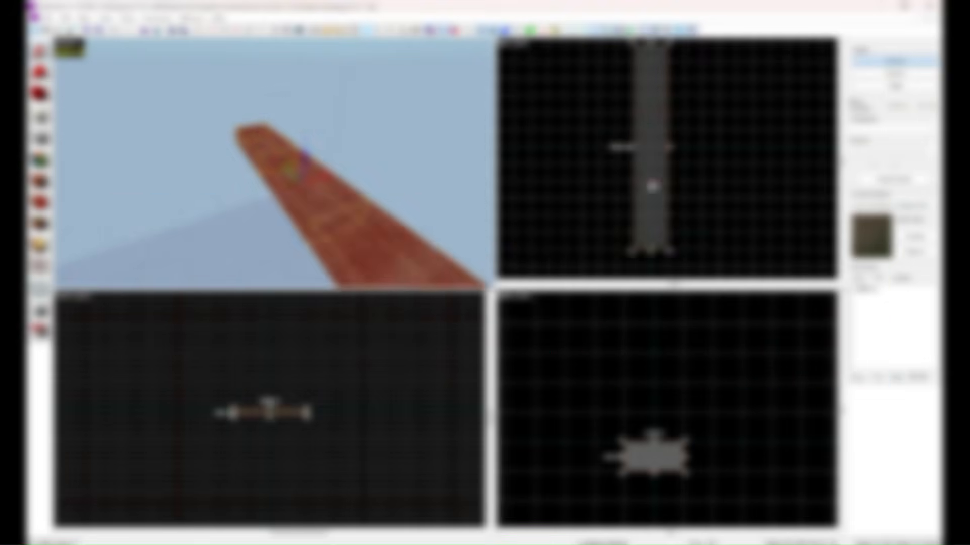
# Step: Raise the vertices at one end of the long ground block into a slope, and apply the transform to its copy
pyautogui.moveTo(748, 457); pyautogui.dragTo(763, 456)
pyautogui.hotkey('shift', 'v')
pyautogui.moveTo(761, 397); pyautogui.dragTo(792, 497)
pyautogui.moveTo(771, 457); pyautogui.dragTo(771, 427)
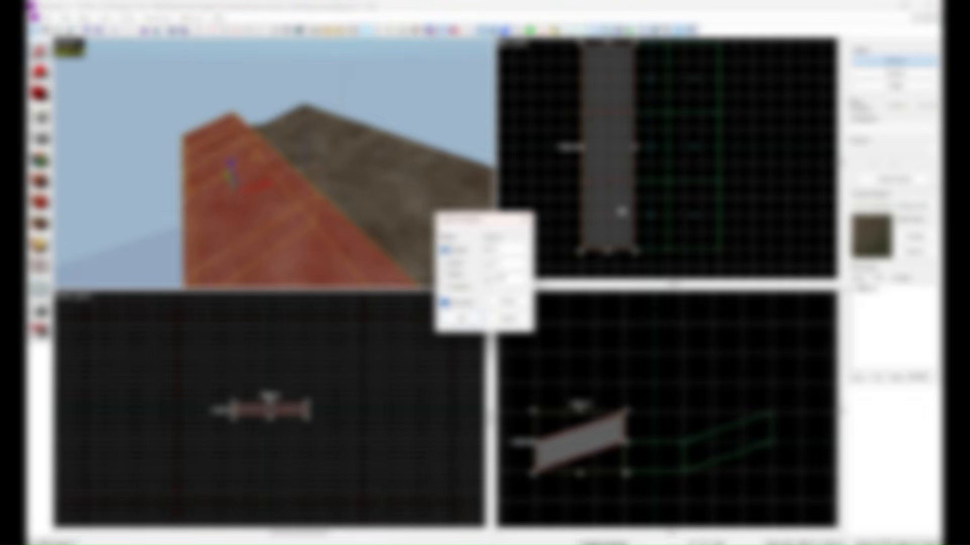
pyautogui.press('Return')
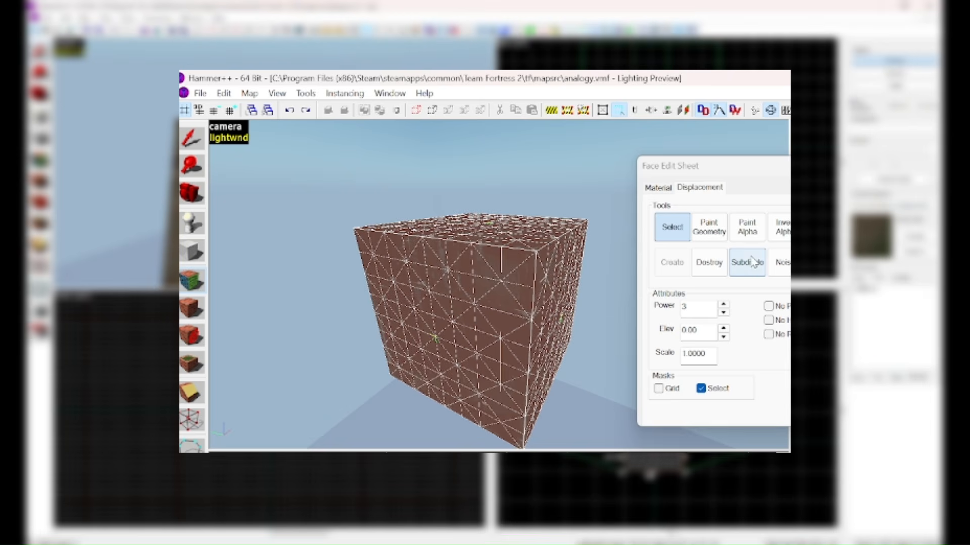
# Step: Subdivide the displacement faces of the power 3 cube
pyautogui.click(748, 263)
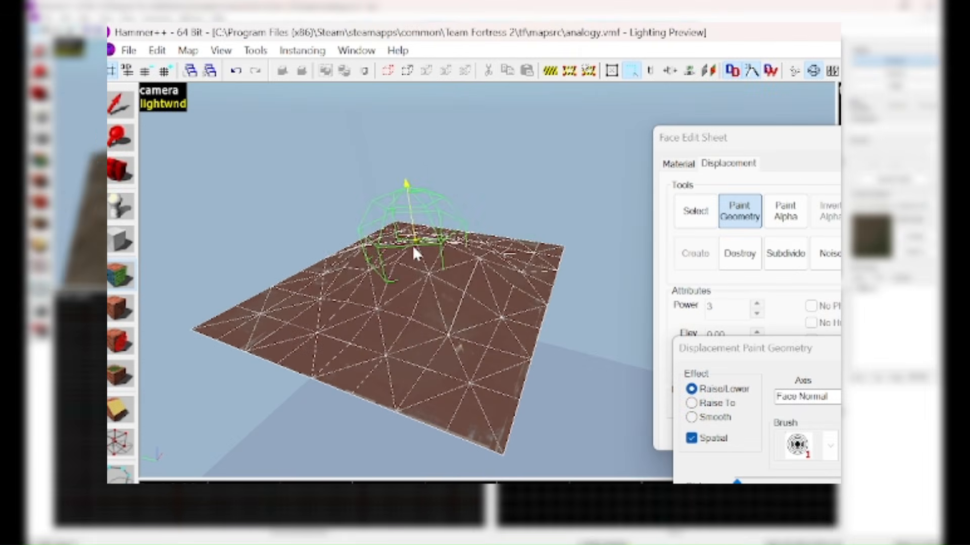
# Step: Sculpt the flat displacement into uneven terrain with the Raise/Lower brush along the face normal
pyautogui.press('z')
pyautogui.press('w')
pyautogui.press('z')
pyautogui.moveTo(505, 319)
pyautogui.mouseDown()
pyautogui.moveTo(465, 272)
pyautogui.moveTo(431, 275)
pyautogui.moveTo(505, 247)
pyautogui.moveTo(488, 280)
pyautogui.moveTo(600, 280)
pyautogui.moveTo(459, 267)
pyautogui.moveTo(505, 265)
pyautogui.mouseUp()
pyautogui.press('s')
pyautogui.press('z')
pyautogui.press('z')
pyautogui.press('z')
pyautogui.press('z')
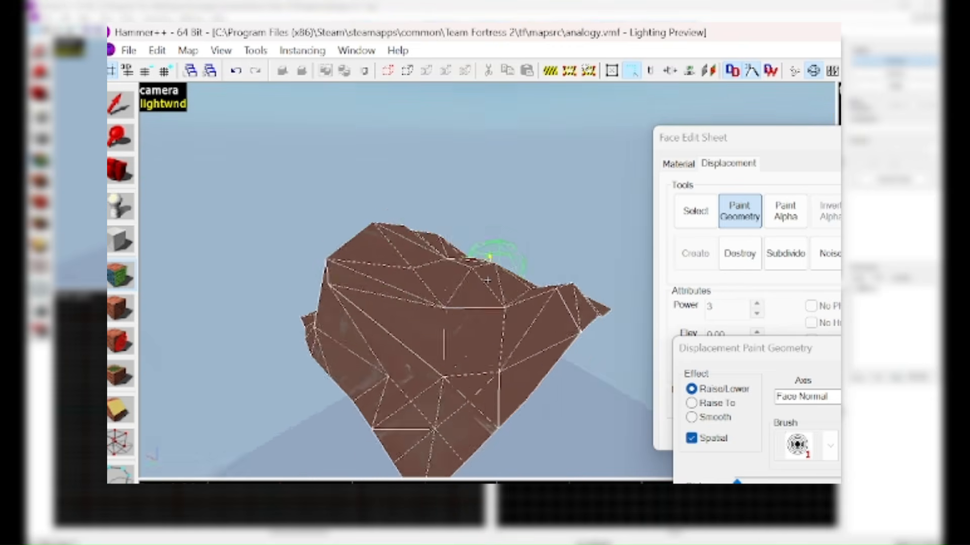
pyautogui.press('w')
pyautogui.press('z')
pyautogui.moveTo(498, 314)
pyautogui.mouseDown()
pyautogui.moveTo(512, 334)
pyautogui.moveTo(591, 327)
pyautogui.mouseUp()
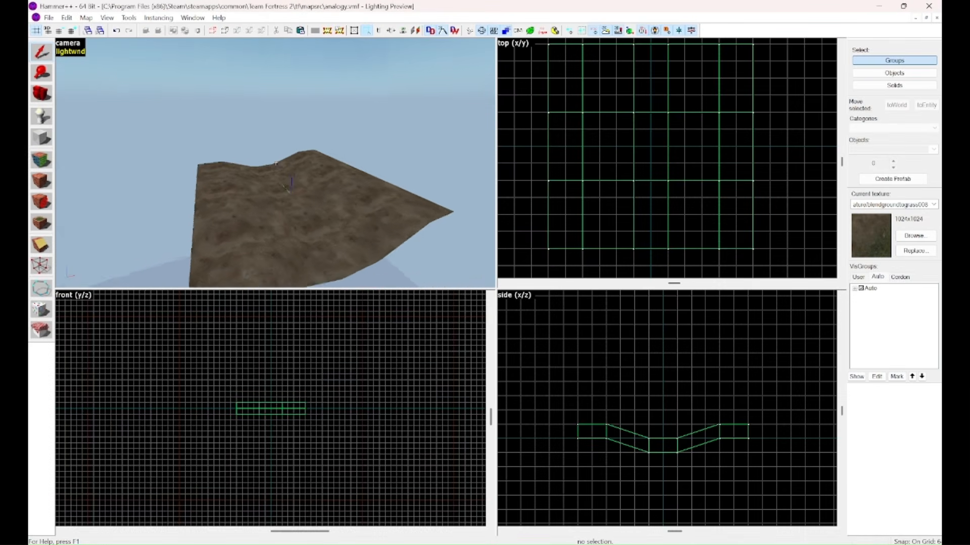
# Step: Paste the copied 18-faced round solid into the map near the terrain
pyautogui.press('s')
pyautogui.press('a')
pyautogui.press('z')
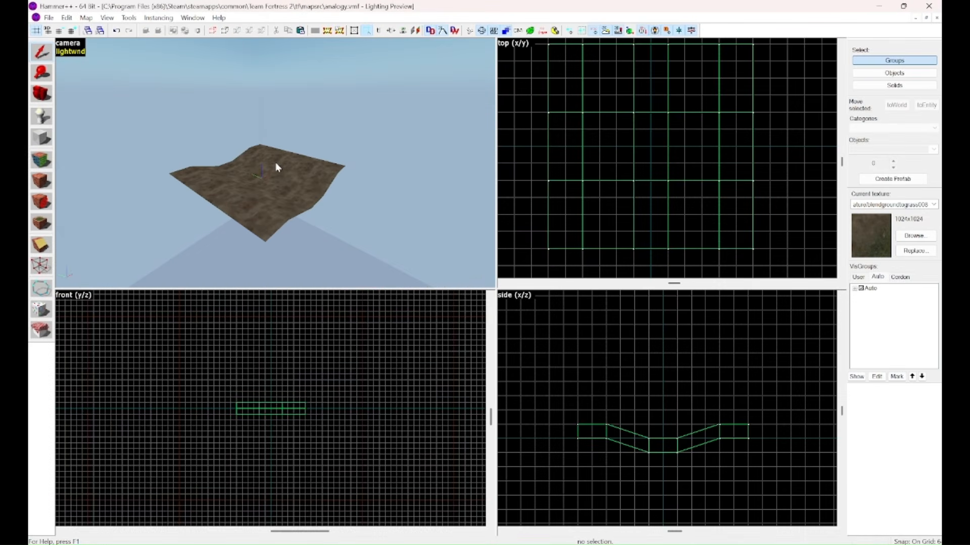
pyautogui.hotkey('shift', 'z')
pyautogui.hotkey('ctrl', 'v')
pyautogui.press('z')
pyautogui.press('w')
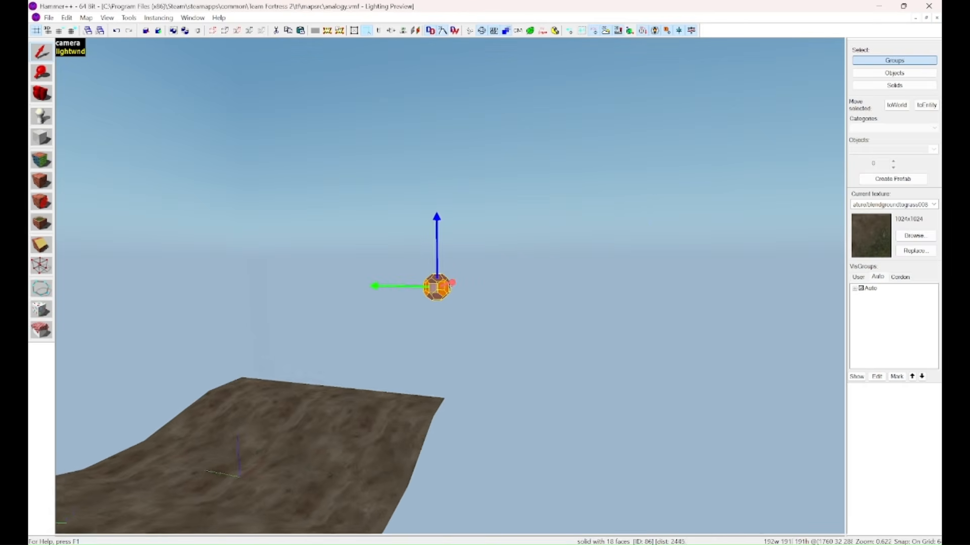
# Step: Restore the four-viewport layout and bring the terrain and the pasted solid into the top view
pyautogui.press('w')
pyautogui.press('z')
pyautogui.moveTo(844, 538); pyautogui.dragTo(484, 474)
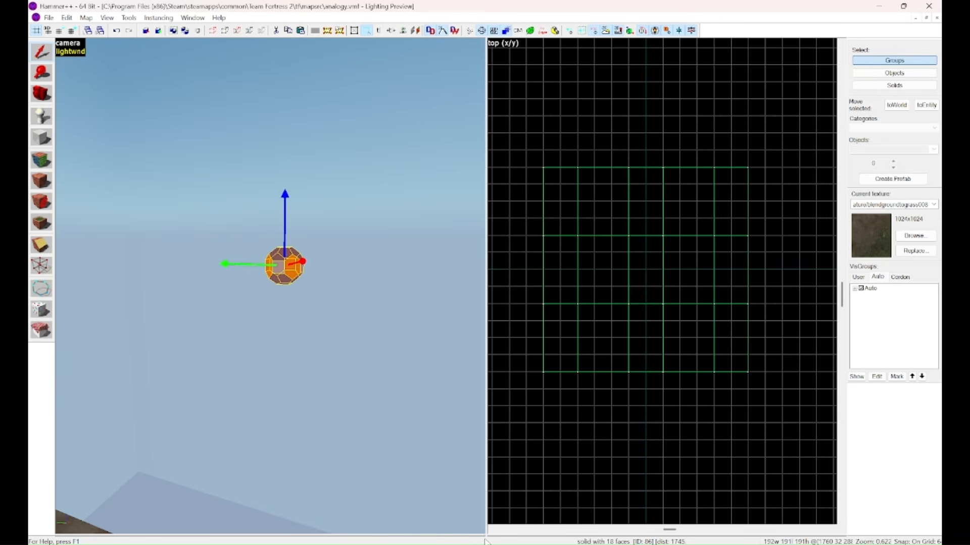
pyautogui.moveTo(487, 536); pyautogui.dragTo(472, 319)
pyautogui.press('z')
pyautogui.press('s')
pyautogui.scroll(-5, 580, 184)
pyautogui.scroll(2, 608, 173)
pyautogui.scroll(4, 656, 173)
pyautogui.moveTo(821, 175); pyautogui.dragTo(646, 176)
# Step: Select one sloped displacement face of the terrain for face editing and show its displacement settings
pyautogui.press('z')
pyautogui.press('w')
pyautogui.press('z')
pyautogui.click(37, 163)
pyautogui.press('z')
pyautogui.press('w')
pyautogui.press('z')
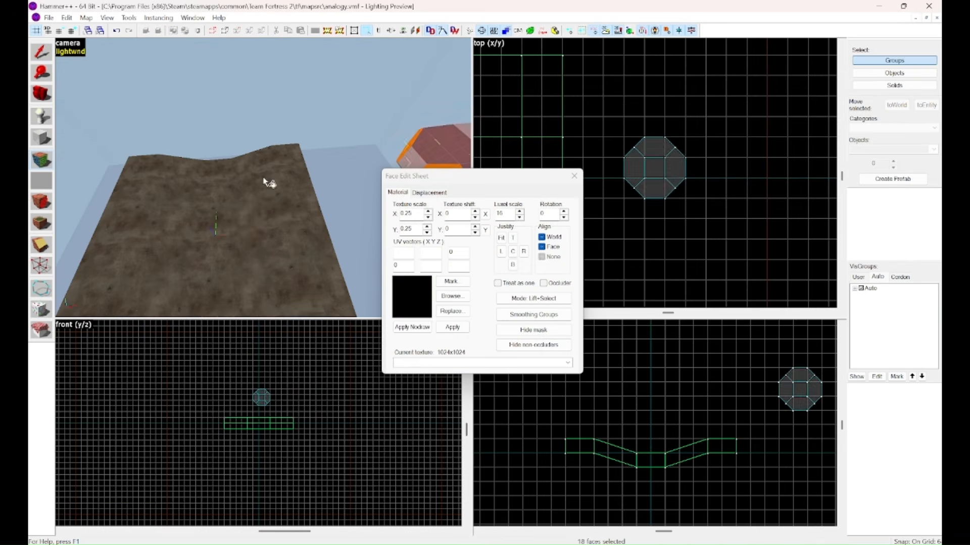
pyautogui.click(275, 206)
pyautogui.click(429, 193)
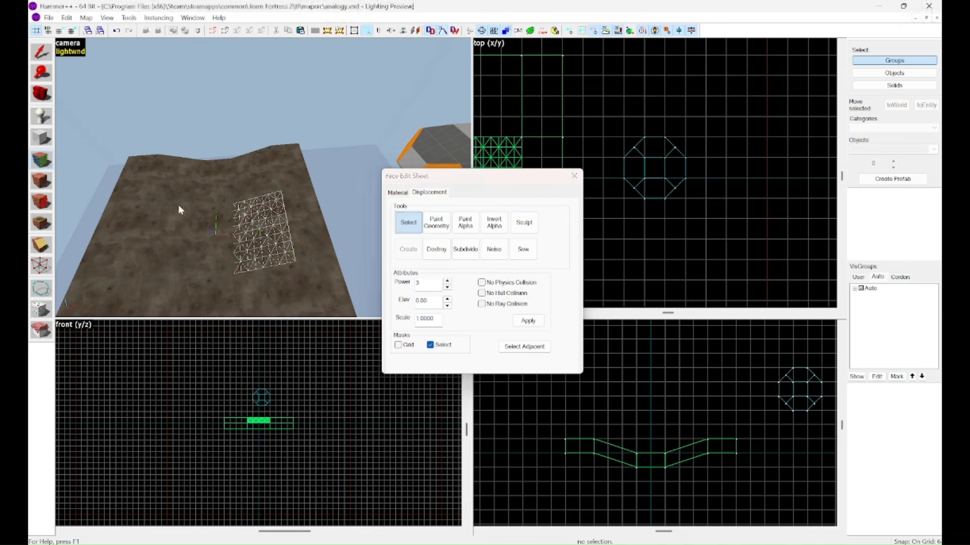
# Step: Start Paint Geometry on the selected displacement face and set the spatial brush radius to 209
pyautogui.press('z')
pyautogui.press('w')
pyautogui.press('z')
pyautogui.click(445, 226)
pyautogui.press('z')
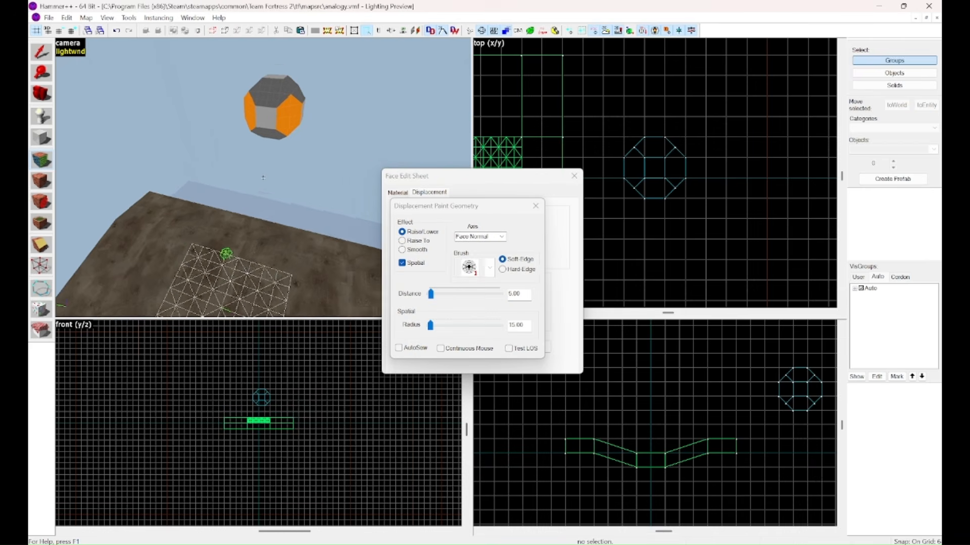
pyautogui.press('d')
pyautogui.press('z')
pyautogui.moveTo(431, 326); pyautogui.dragTo(444, 327)
# Step: Try a Raise/Lower brush stroke on the selected displacement face, and undo it
pyautogui.press('z')
pyautogui.press('a')
pyautogui.press('z')
pyautogui.moveTo(263, 180)
pyautogui.mouseDown()
pyautogui.moveTo(261, 204)
pyautogui.moveTo(254, 181)
pyautogui.mouseUp()
pyautogui.hotkey('ctrl', 'z')
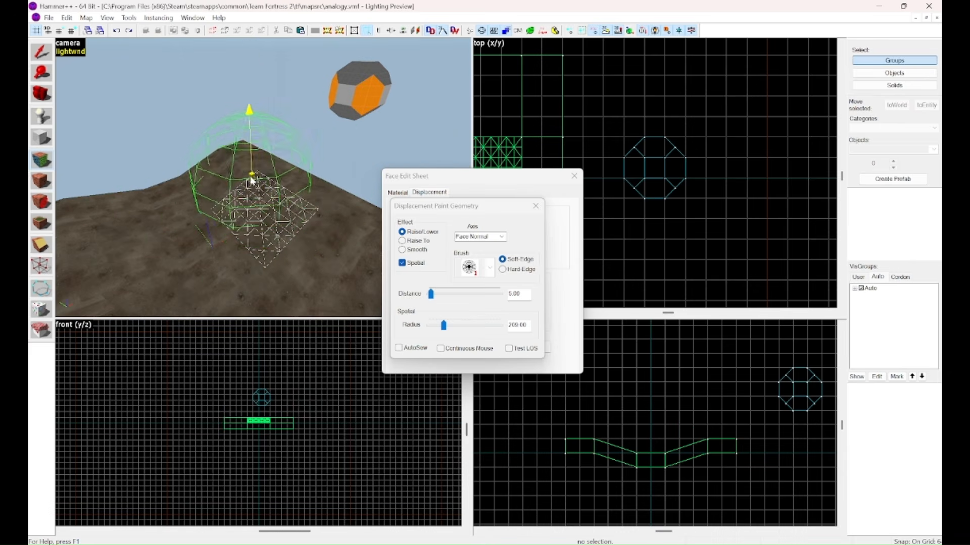
# Step: Undo the recent edits to the selected displacement face, and redo them
pyautogui.press('z')
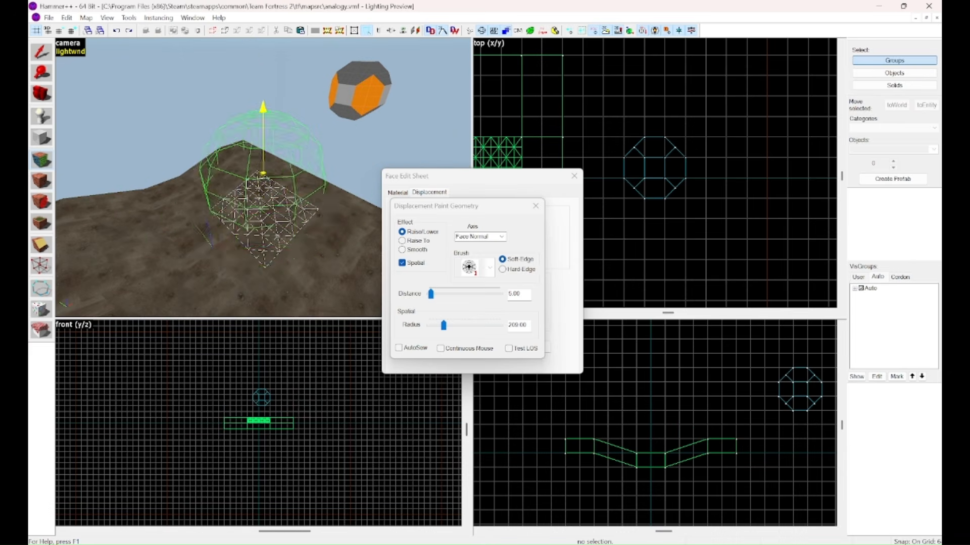
pyautogui.press('w')
pyautogui.press('d')
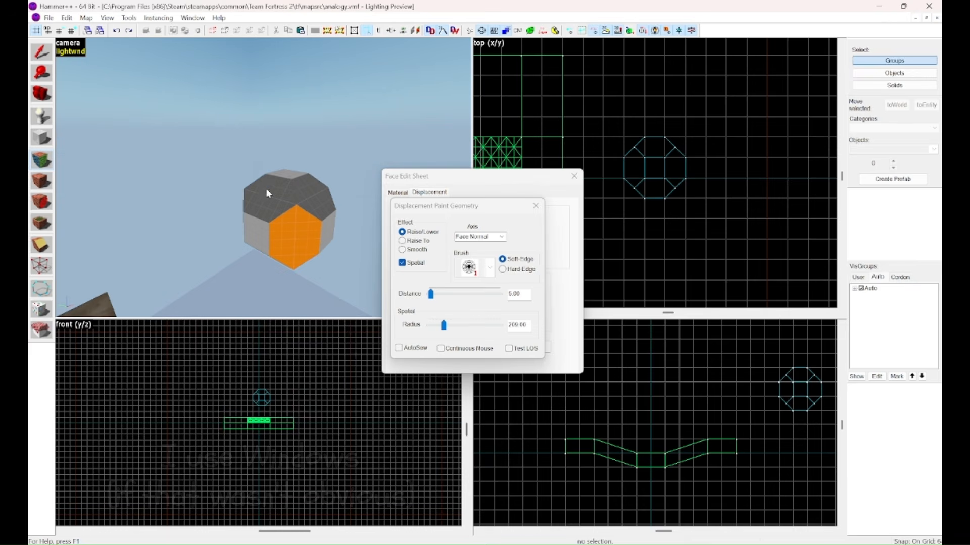
pyautogui.press('w')
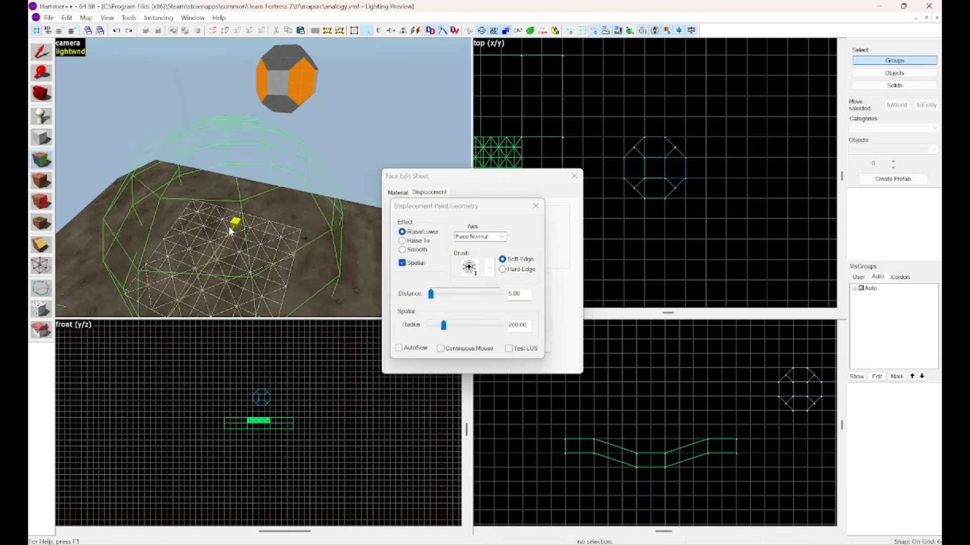
pyautogui.hotkey('ctrl', 'z')
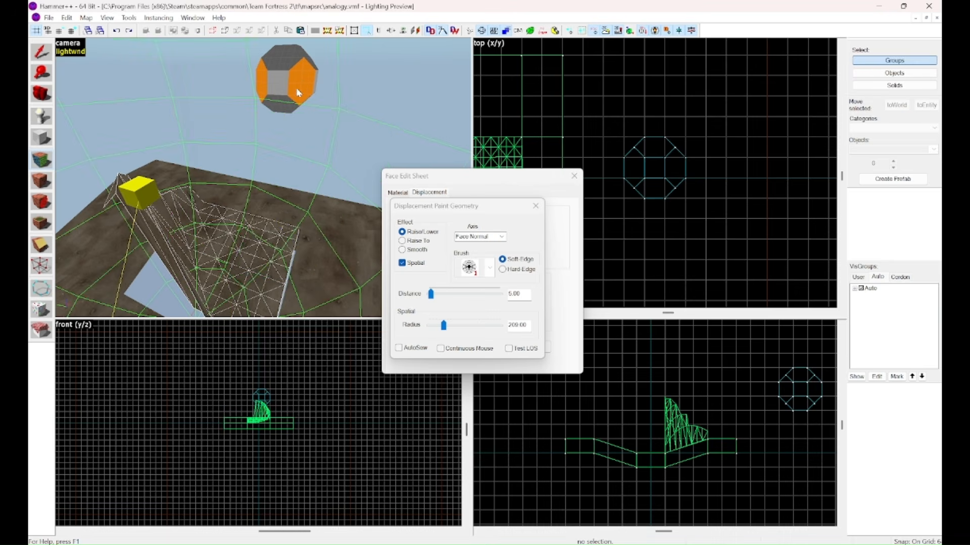
pyautogui.hotkey('ctrl', 'z')
pyautogui.hotkey('ctrl', 'y')
pyautogui.hotkey('ctrl', 'y')
# Step: Try lowering the selected displacement face, and undo the brush edits
pyautogui.press('z')
pyautogui.press('s')
pyautogui.press('a')
pyautogui.press('z')
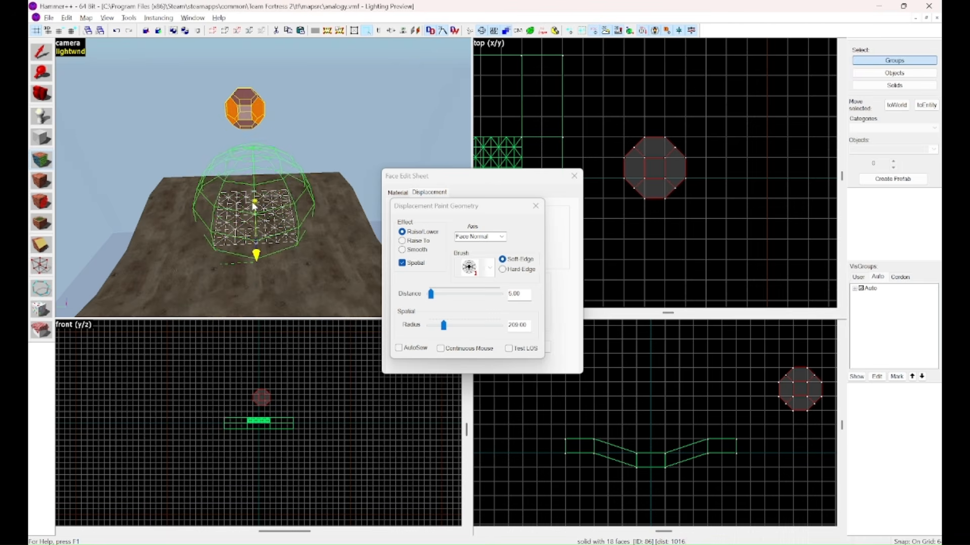
pyautogui.press('z')
pyautogui.press('w')
pyautogui.press('z')
pyautogui.hotkey('ctrl', 'z')
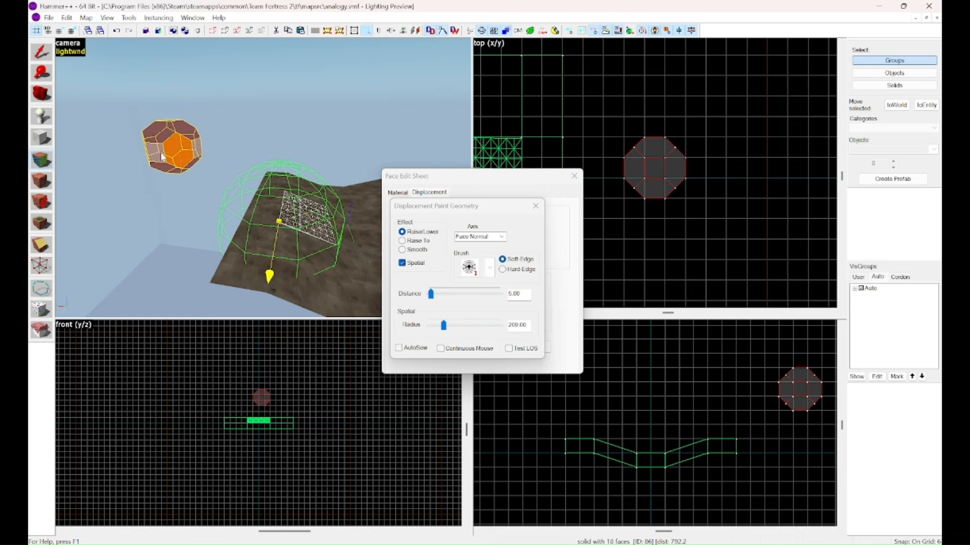
pyautogui.hotkey('ctrl', 'z')
# Step: Select all five brushes in the terrain's end row across the channel
pyautogui.press('z')
pyautogui.press('w')
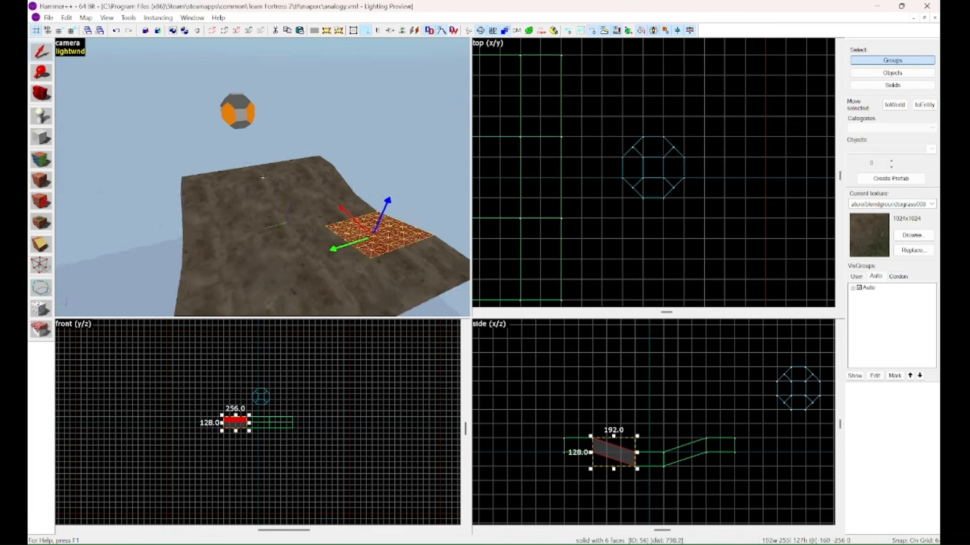
pyautogui.press('z')
pyautogui.click(295, 159)
pyautogui.press('Escape')
pyautogui.click(321, 173)
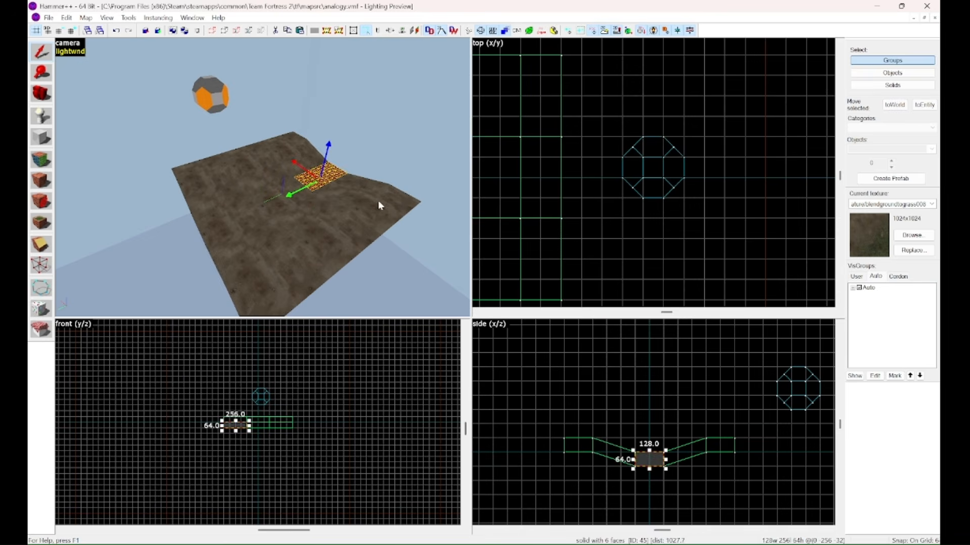
pyautogui.keyDown('ctrl'); pyautogui.click(374, 200); pyautogui.keyUp('ctrl')
pyautogui.keyDown('ctrl'); pyautogui.click(281, 147); pyautogui.keyUp('ctrl')
pyautogui.keyDown('ctrl'); pyautogui.click(299, 155); pyautogui.keyUp('ctrl')
pyautogui.keyDown('ctrl'); pyautogui.click(351, 189); pyautogui.keyUp('ctrl')
pyautogui.keyDown('ctrl'); pyautogui.scroll(-2, 691, 201); pyautogui.keyUp('ctrl')
# Step: Duplicate the selected 256-unit row three times, end to end, to lengthen the terrain
pyautogui.scroll(-6, 687, 205)
pyautogui.scroll(5, 682, 206)
pyautogui.keyDown('shift'); pyautogui.moveTo(729, 196); pyautogui.dragTo(729, 244); pyautogui.keyUp('shift')
pyautogui.keyDown('shift'); pyautogui.moveTo(730, 227); pyautogui.dragTo(734, 273); pyautogui.keyUp('shift')
pyautogui.scroll(-5, 730, 268)
pyautogui.scroll(6, 703, 223)
pyautogui.moveTo(688, 189)
pyautogui.keyDown('shift'); pyautogui.mouseDown()
pyautogui.moveTo(676, 231)
pyautogui.moveTo(688, 242)
pyautogui.mouseUp(); pyautogui.keyUp('shift')
pyautogui.press('z')
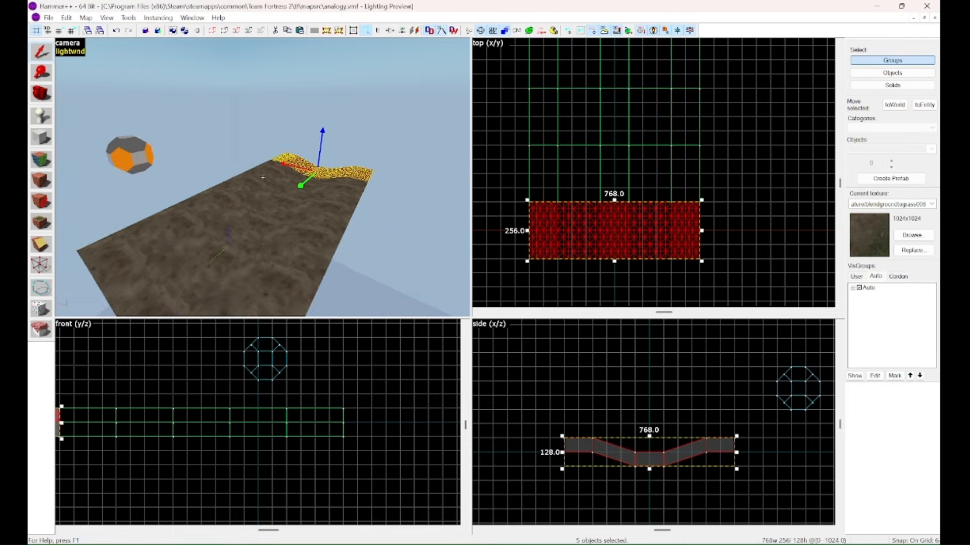
pyautogui.press('w')
pyautogui.press('s')
pyautogui.press('z')
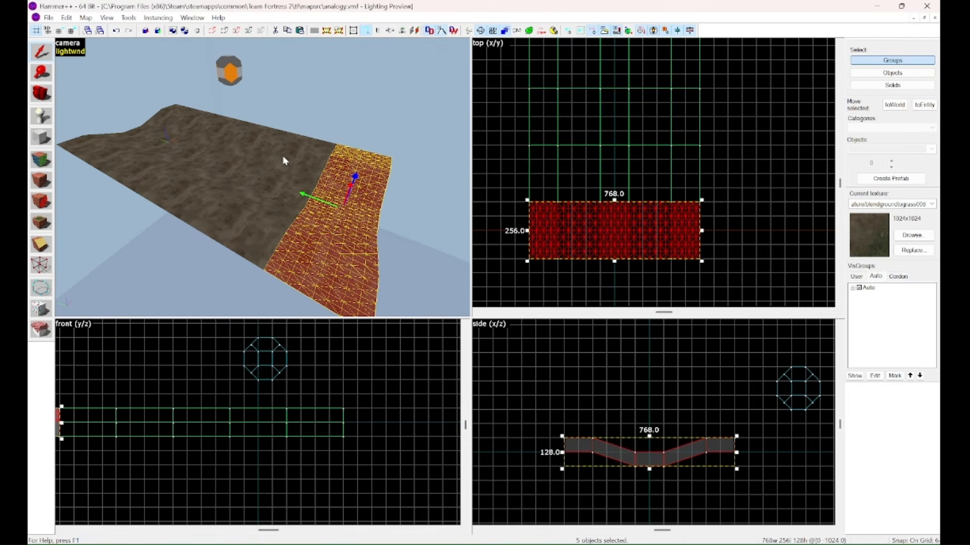
pyautogui.click(39, 163)
pyautogui.press('z')
pyautogui.press('w')
pyautogui.press('z')
pyautogui.click(270, 185)
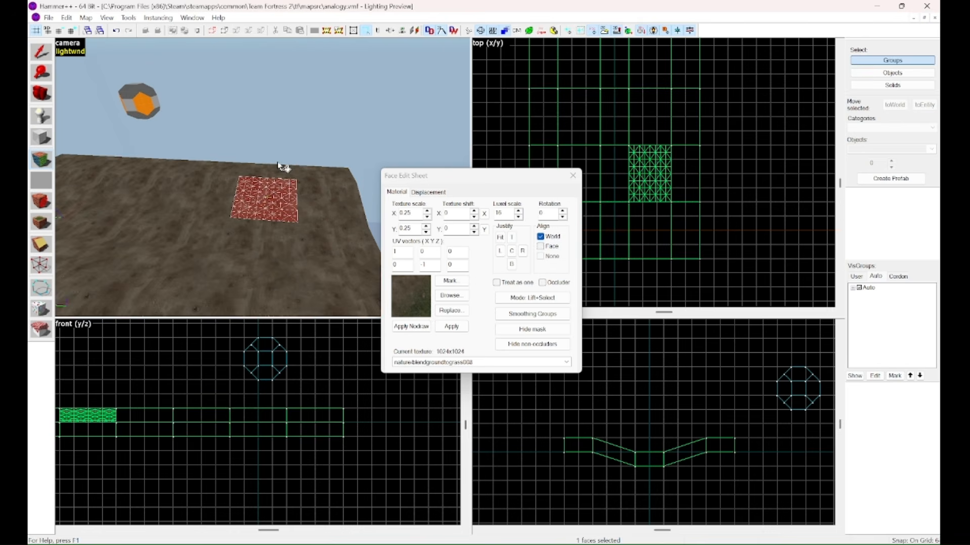
pyautogui.keyDown('ctrl'); pyautogui.click(265, 169); pyautogui.keyUp('ctrl')
pyautogui.click(573, 177)
# Step: Select all the brushes of the lengthened terrain and group them
pyautogui.scroll(-8, 596, 226)
pyautogui.press('z')
pyautogui.press('s')
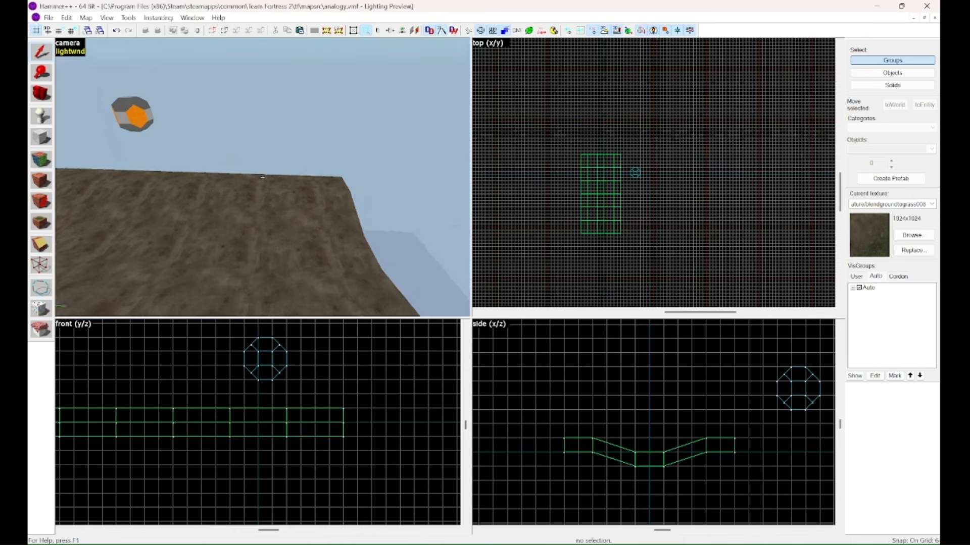
pyautogui.press('z')
pyautogui.moveTo(331, 177)
pyautogui.keyDown('ctrl'); pyautogui.mouseDown()
pyautogui.moveTo(298, 257)
pyautogui.moveTo(356, 196)
pyautogui.moveTo(163, 236)
pyautogui.moveTo(161, 139)
pyautogui.mouseUp(); pyautogui.keyUp('ctrl')
pyautogui.hotkey('ctrl', 'g')
# Step: Start Paint Geometry for all displacement faces of the grouped terrain
pyautogui.click(39, 164)
pyautogui.click(430, 194)
pyautogui.click(434, 222)
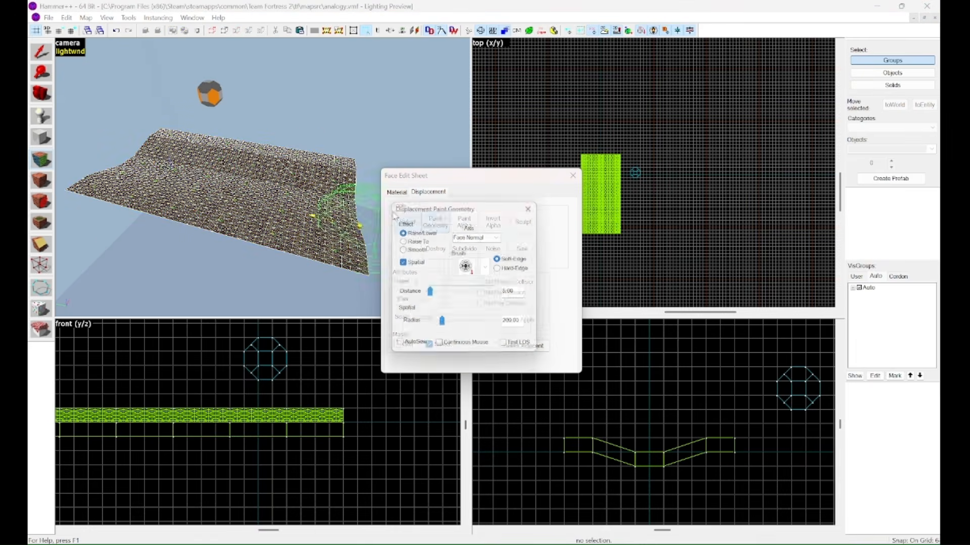
# Step: Set the brush effect to Smooth and smooth the channel's slopes and edges across the terrain
pyautogui.press('z')
pyautogui.press('w')
pyautogui.press('w')
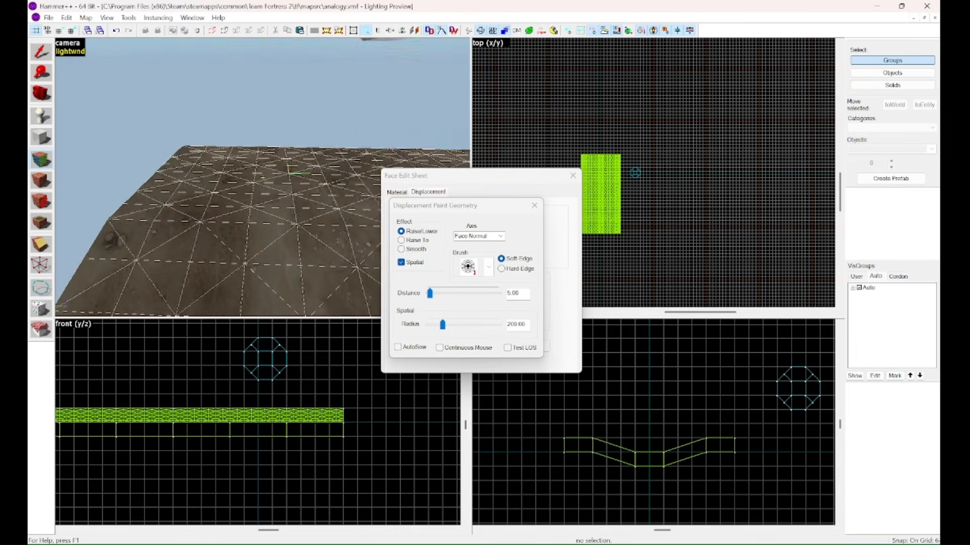
pyautogui.press('z')
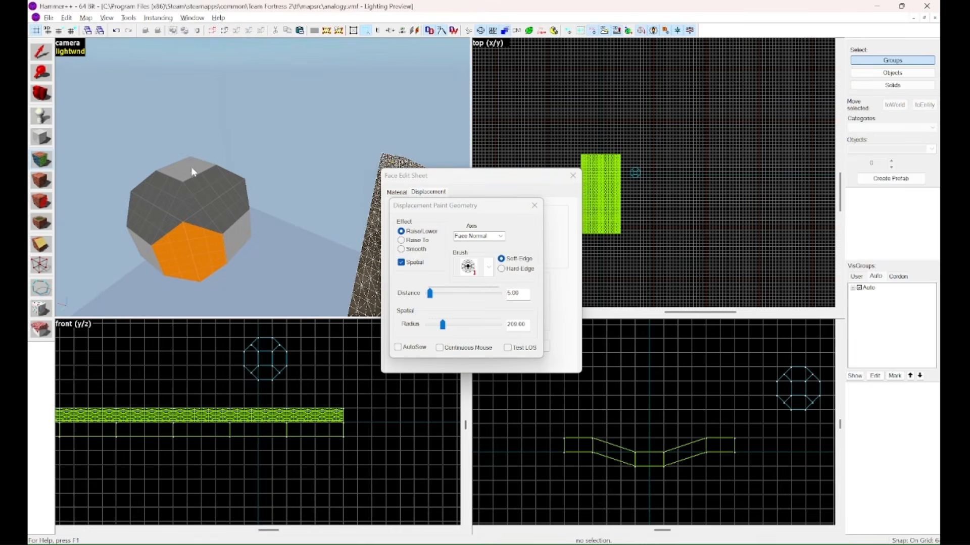
pyautogui.press('z')
pyautogui.press('w')
pyautogui.press('z')
pyautogui.click(414, 251)
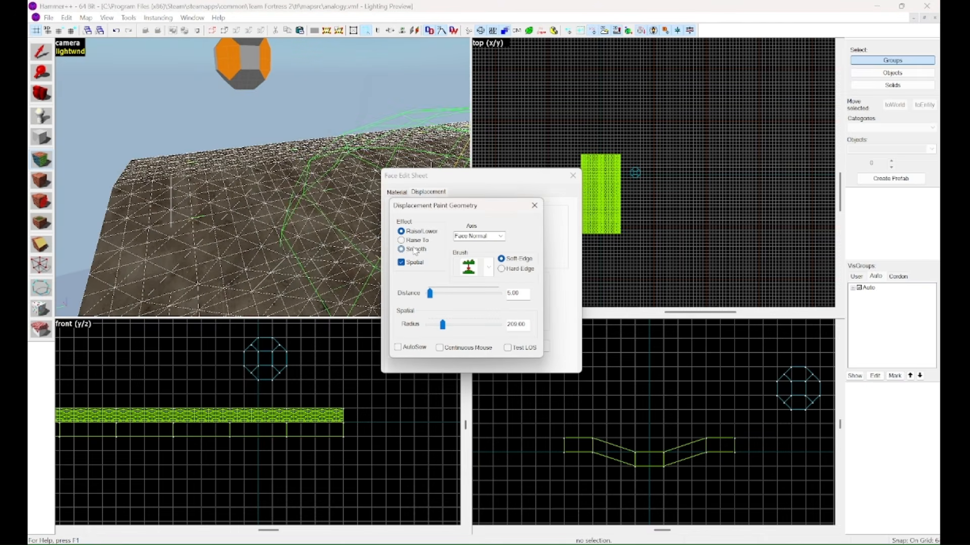
pyautogui.click(415, 251)
pyautogui.press('z')
pyautogui.press('a')
pyautogui.press('z')
pyautogui.moveTo(232, 180)
pyautogui.mouseDown()
pyautogui.moveTo(147, 185)
pyautogui.moveTo(241, 169)
pyautogui.moveTo(404, 101)
pyautogui.mouseUp()
pyautogui.moveTo(448, 107); pyautogui.dragTo(247, 243)
pyautogui.press('z')
pyautogui.press('z')
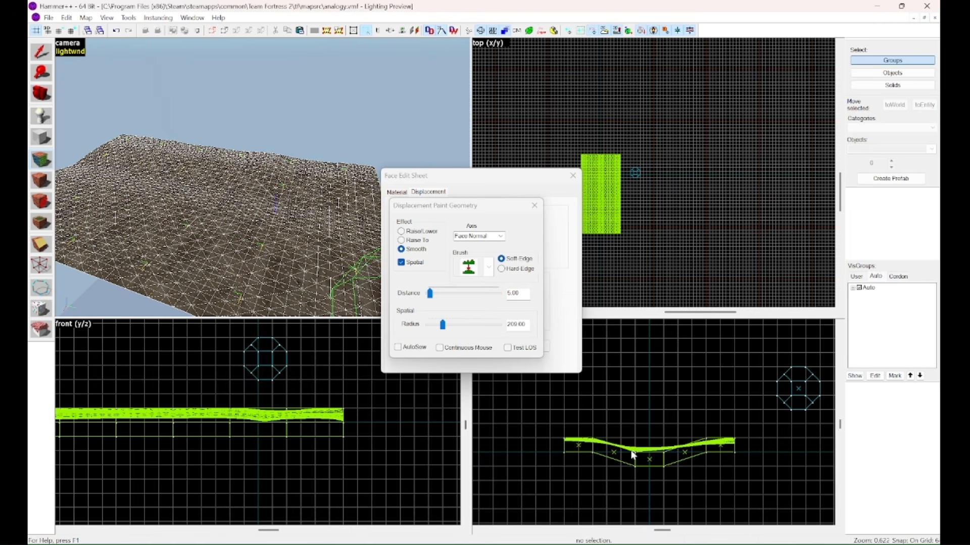
# Step: Switch the brush effect to Raise/Lower and dig a rounded basin into the middle of the channel
pyautogui.press('z')
pyautogui.press('w')
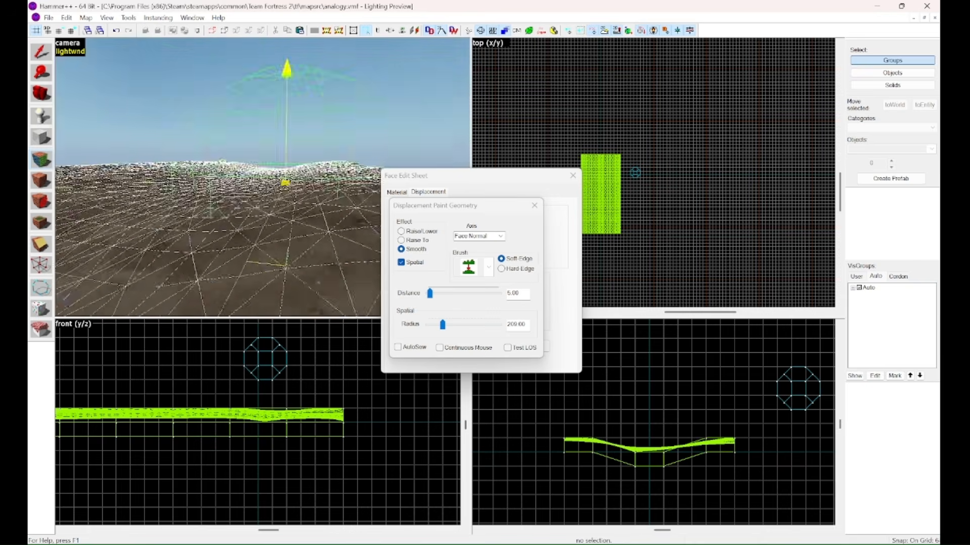
pyautogui.press('z')
pyautogui.click(401, 231)
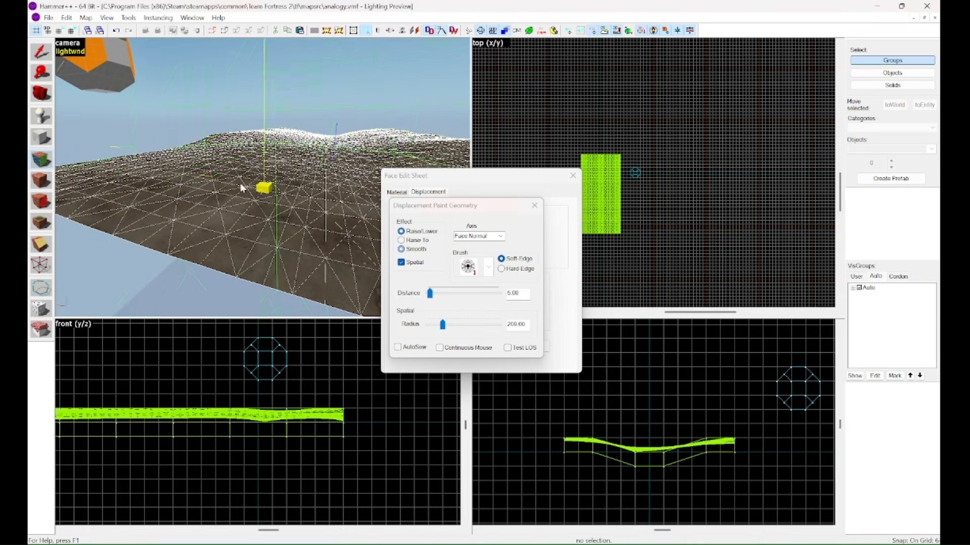
pyautogui.moveTo(230, 171); pyautogui.dragTo(227, 158, button='right')
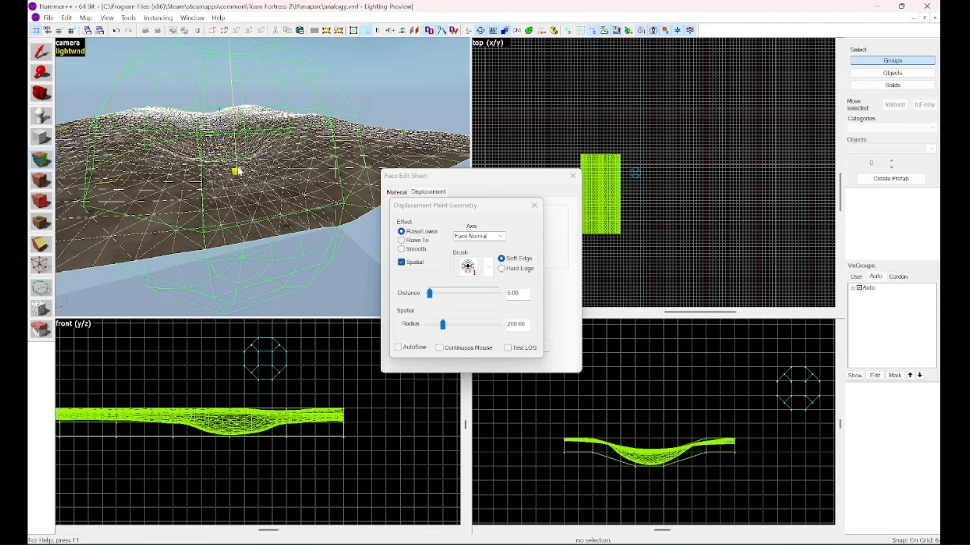
pyautogui.rightClick(249, 170)
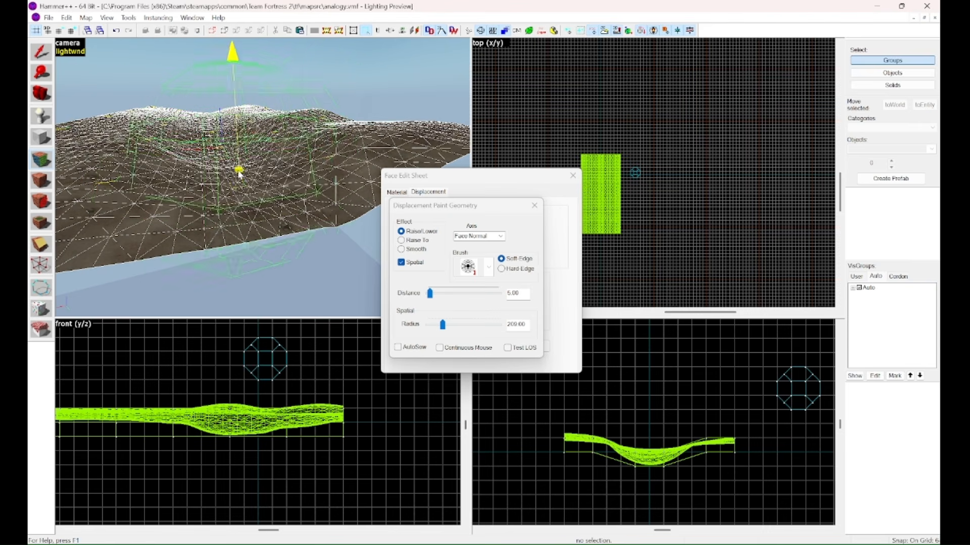
# Step: Raise the terrain along the bank beside the basin
pyautogui.press('z')
pyautogui.press('w')
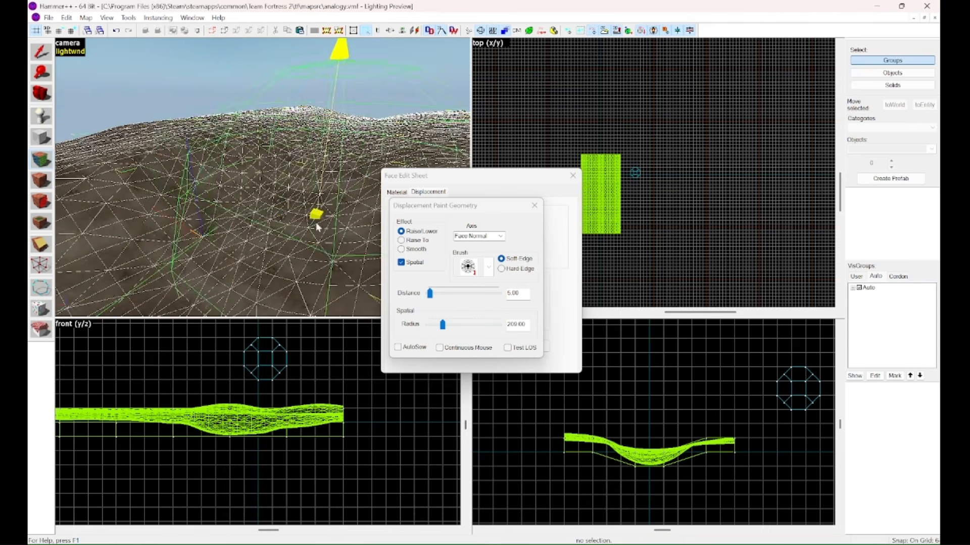
pyautogui.press('z')
pyautogui.moveTo(256, 185)
pyautogui.mouseDown()
pyautogui.moveTo(347, 173)
pyautogui.moveTo(190, 164)
pyautogui.mouseUp()
# Step: Set the brush effect back to Smooth and smooth the raised bank
pyautogui.press('z')
pyautogui.press('z')
pyautogui.click(400, 249)
pyautogui.moveTo(323, 139); pyautogui.dragTo(367, 133)
pyautogui.press('z')
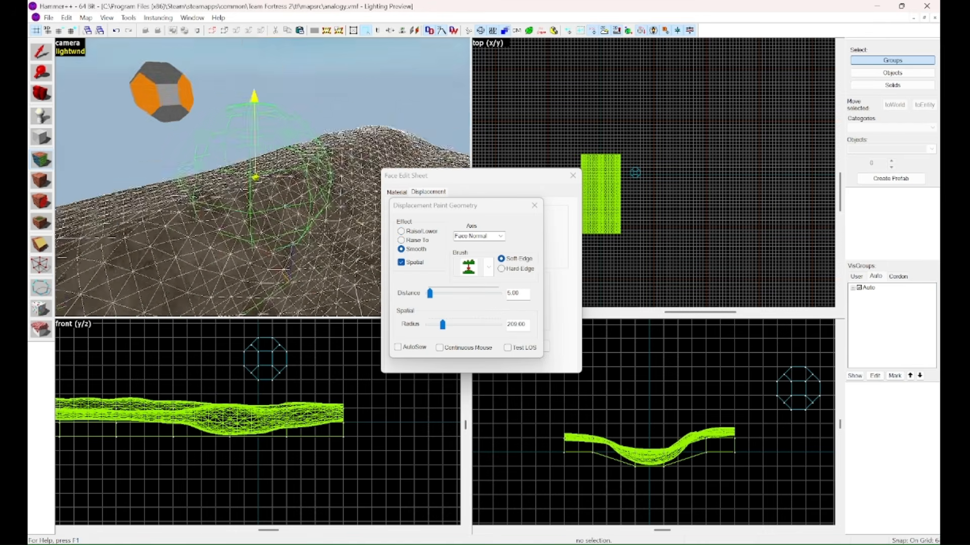
# Step: Smooth the outer end of the raised bank and the dug basin in the channel floor
pyautogui.press('z')
pyautogui.press('z')
pyautogui.moveTo(184, 171); pyautogui.dragTo(186, 154)
pyautogui.press('z')
pyautogui.press('z')
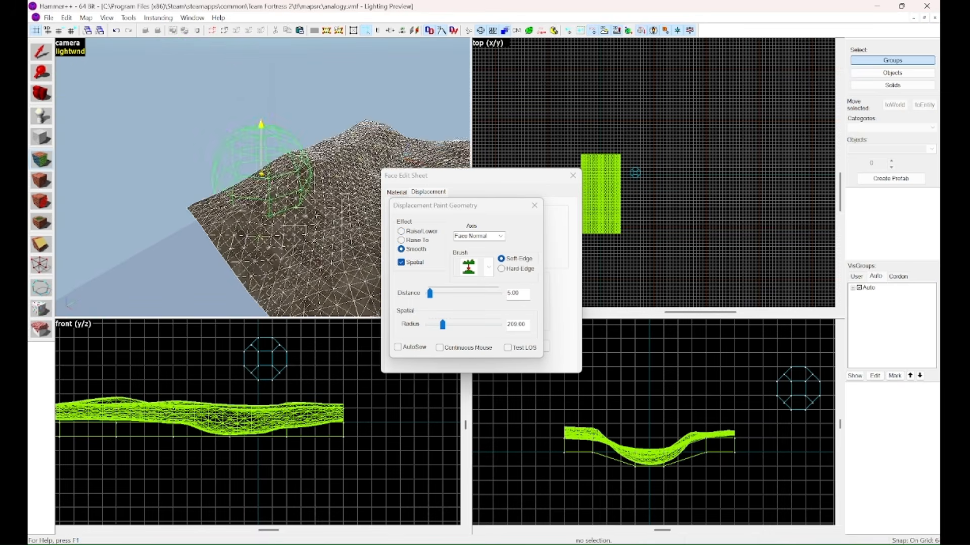
pyautogui.press('z')
pyautogui.press('w')
pyautogui.press('z')
pyautogui.moveTo(265, 174)
pyautogui.mouseDown()
pyautogui.moveTo(331, 195)
pyautogui.moveTo(247, 186)
pyautogui.mouseUp()
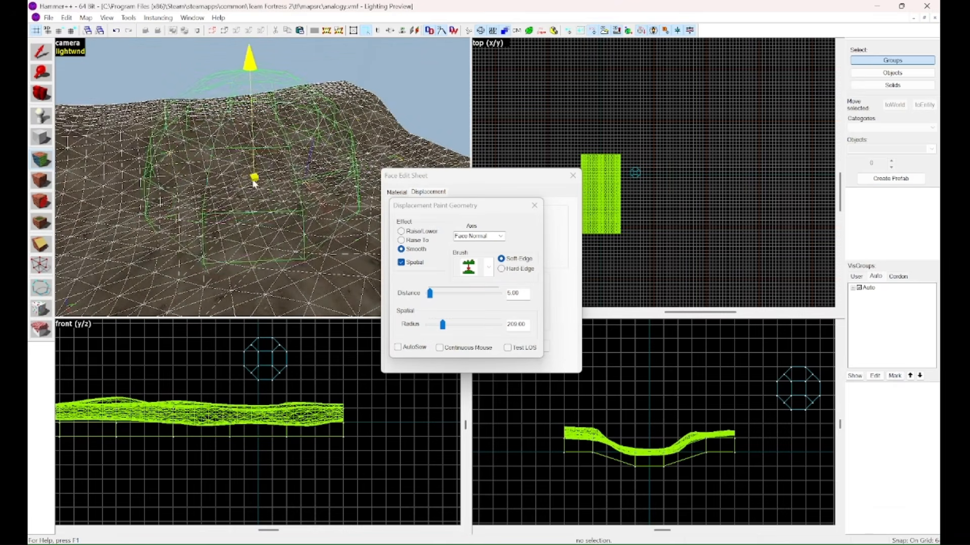
# Step: Close the face editing sheet and examine the smoothed channel terrain from inside and from above
pyautogui.click(573, 176)
pyautogui.press('z')
pyautogui.press('w')
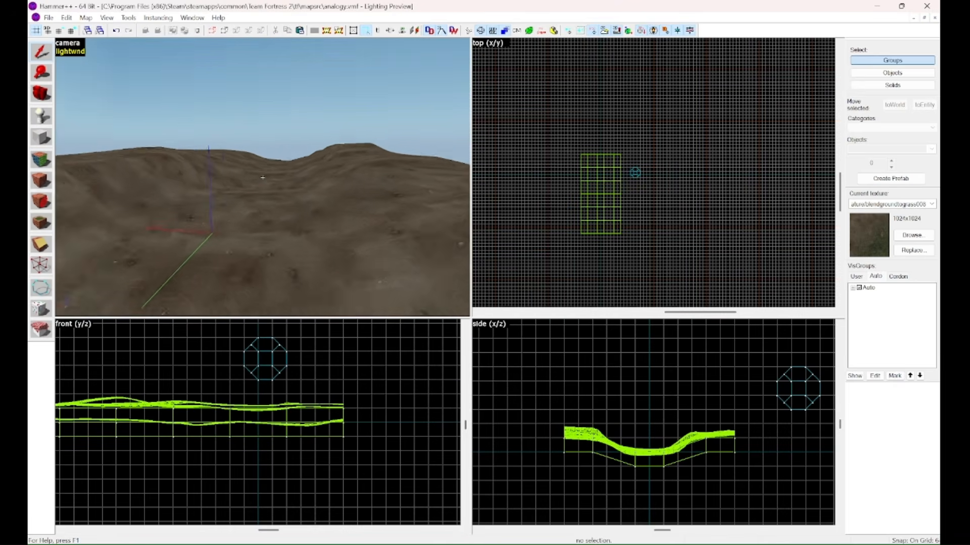
pyautogui.press('s')
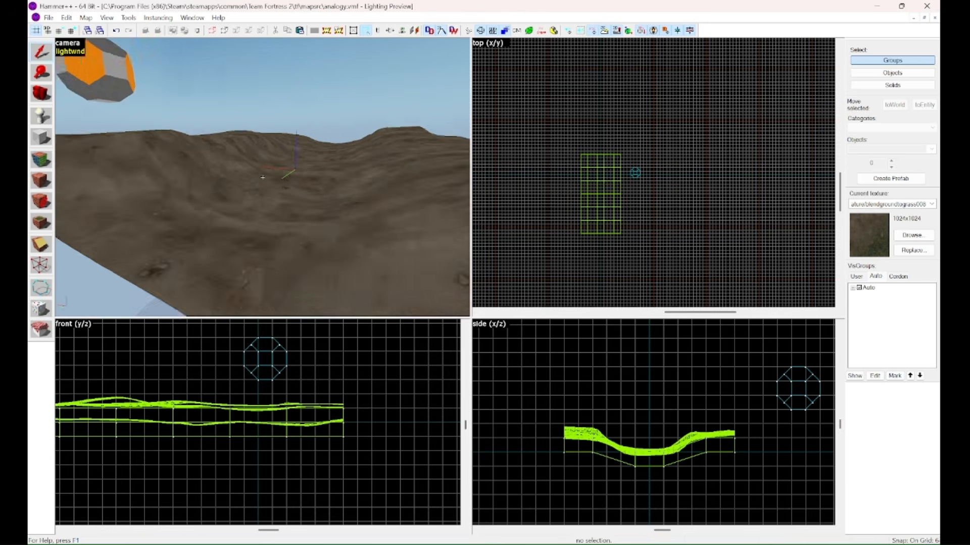
pyautogui.press('s')
pyautogui.press('w')
pyautogui.press('s')
pyautogui.press('z')
# Step: Select the whole terrain group and reopen geometry painting for its displacement faces
pyautogui.click(274, 197)
pyautogui.press('z')
pyautogui.press('w')
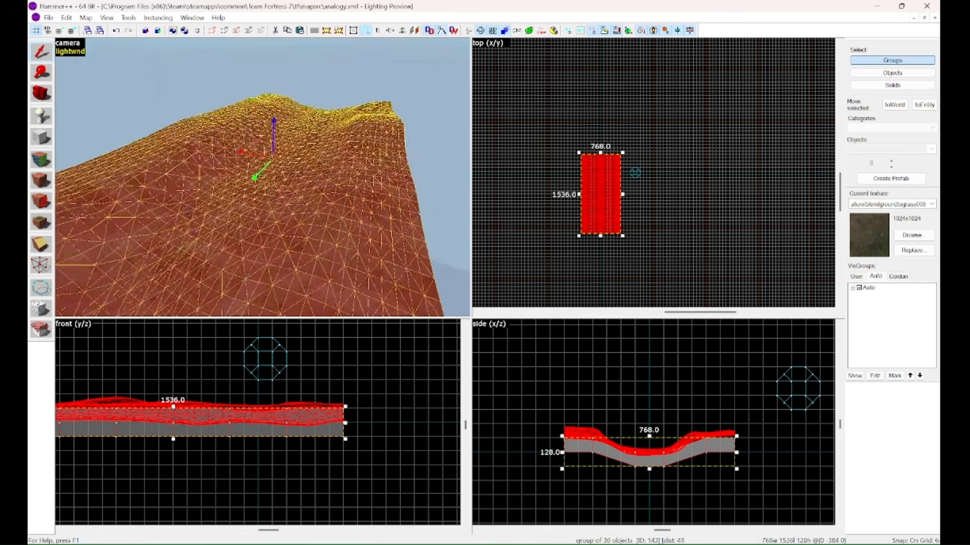
pyautogui.press('s')
pyautogui.press('z')
pyautogui.press('z')
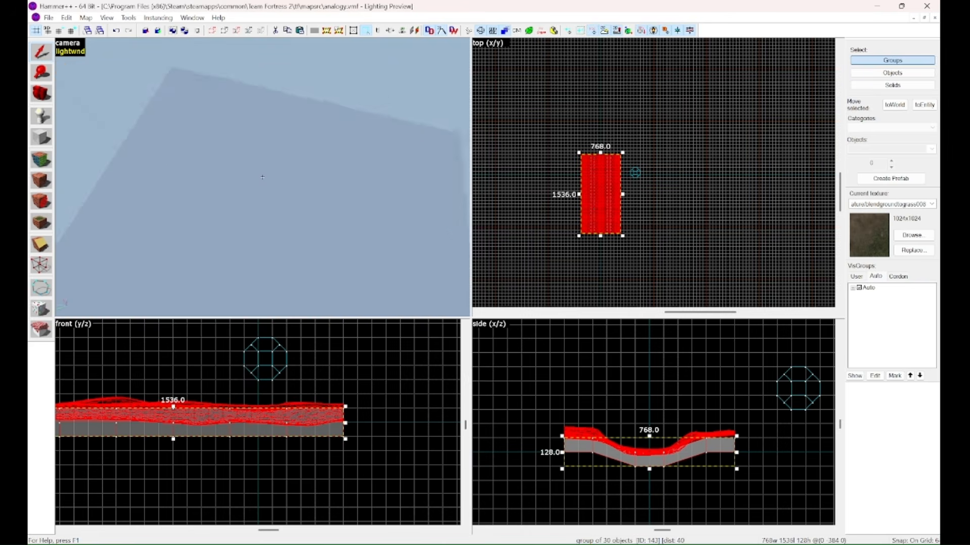
pyautogui.press('z')
pyautogui.click(45, 165)
pyautogui.click(429, 191)
pyautogui.click(440, 219)
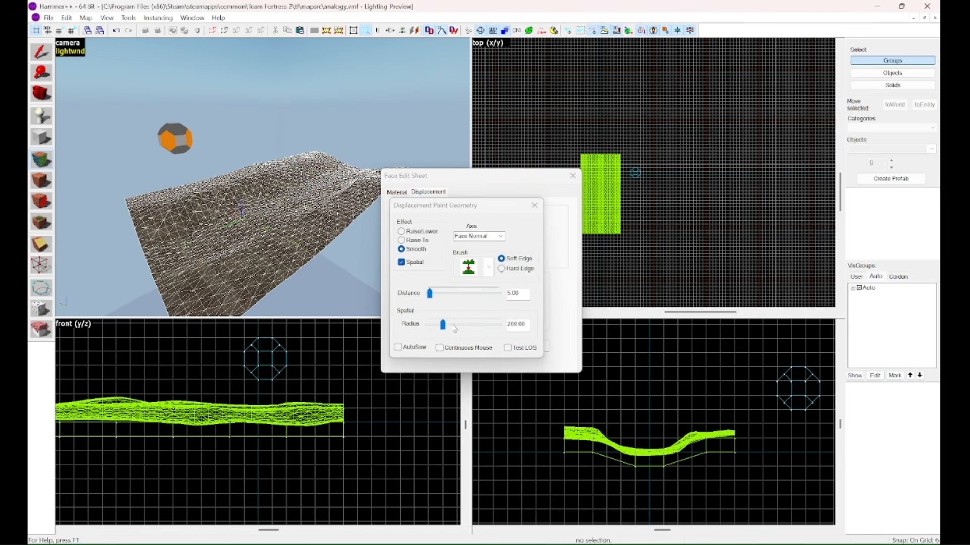
# Step: Enlarge the geometry brush's spatial radius to 562
pyautogui.click(454, 325)
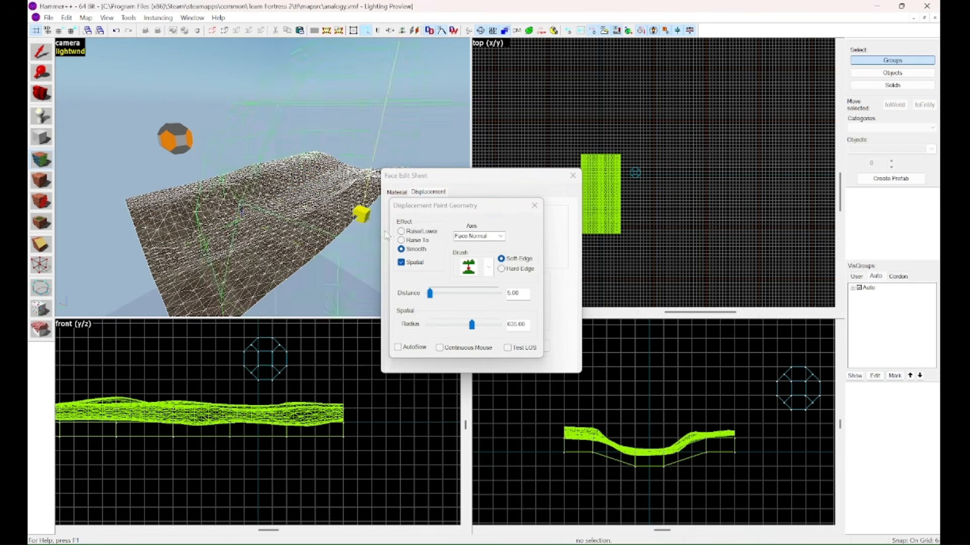
pyautogui.moveTo(475, 329); pyautogui.dragTo(466, 328)
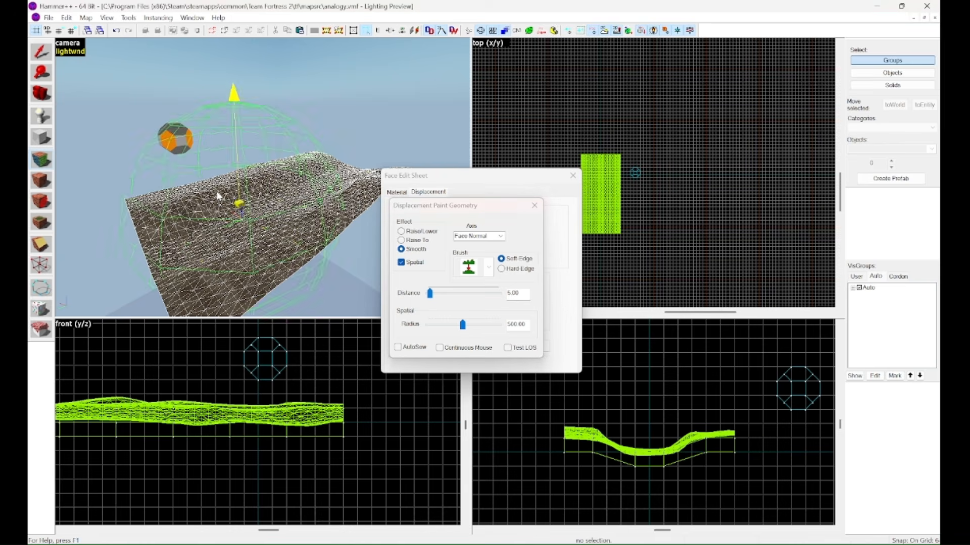
pyautogui.press('w')
pyautogui.moveTo(463, 329); pyautogui.dragTo(467, 330)
# Step: Try a smoothing stroke on the terrain with the enlarged brush, and undo it
pyautogui.press('z')
pyautogui.press('s')
pyautogui.press('z')
pyautogui.moveTo(243, 144)
pyautogui.mouseDown()
pyautogui.moveTo(253, 135)
pyautogui.moveTo(213, 135)
pyautogui.moveTo(211, 154)
pyautogui.mouseUp()
pyautogui.hotkey('ctrl', 'z')
# Step: Switch the brush effect to Raise/Lower and push the terrain sideways with large strokes to bend the channel into a winding curve
pyautogui.click(401, 231)
pyautogui.press('z')
pyautogui.press('d')
pyautogui.moveTo(265, 180)
pyautogui.mouseDown()
pyautogui.moveTo(223, 212)
pyautogui.moveTo(258, 244)
pyautogui.mouseUp()
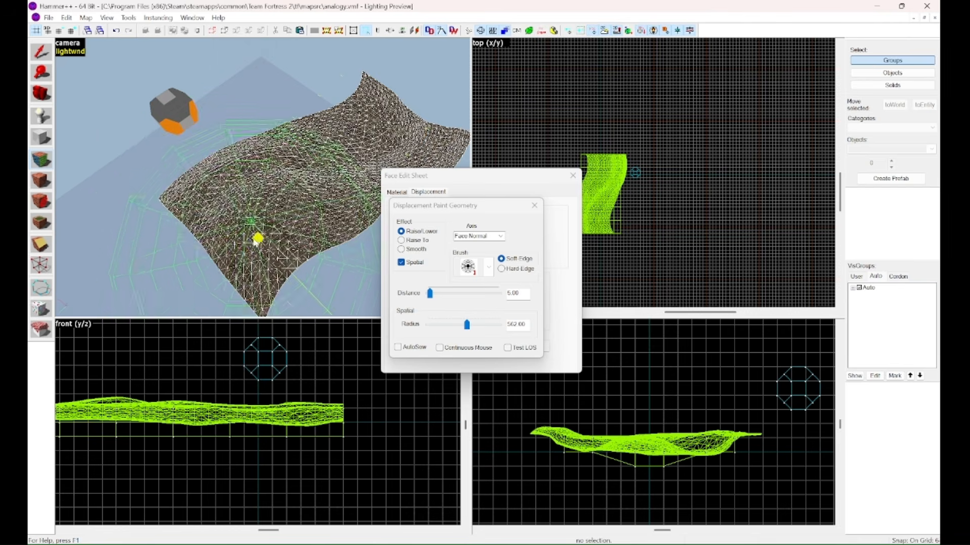
pyautogui.press('z')
pyautogui.press('w')
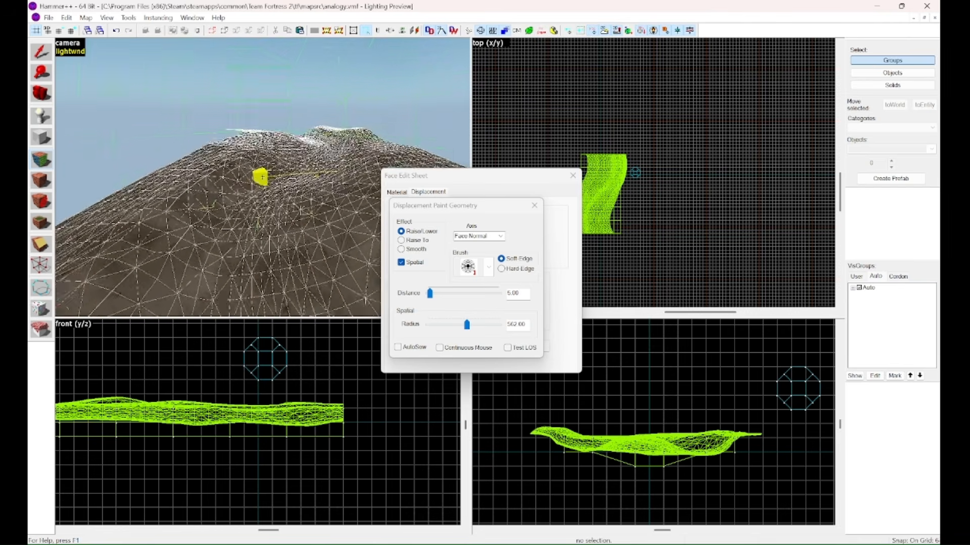
pyautogui.press('d')
pyautogui.press('z')
# Step: Close the face editing sheet and examine the winding channel from inside and from outside the terrain
pyautogui.click(573, 175)
pyautogui.press('z')
pyautogui.press('w')
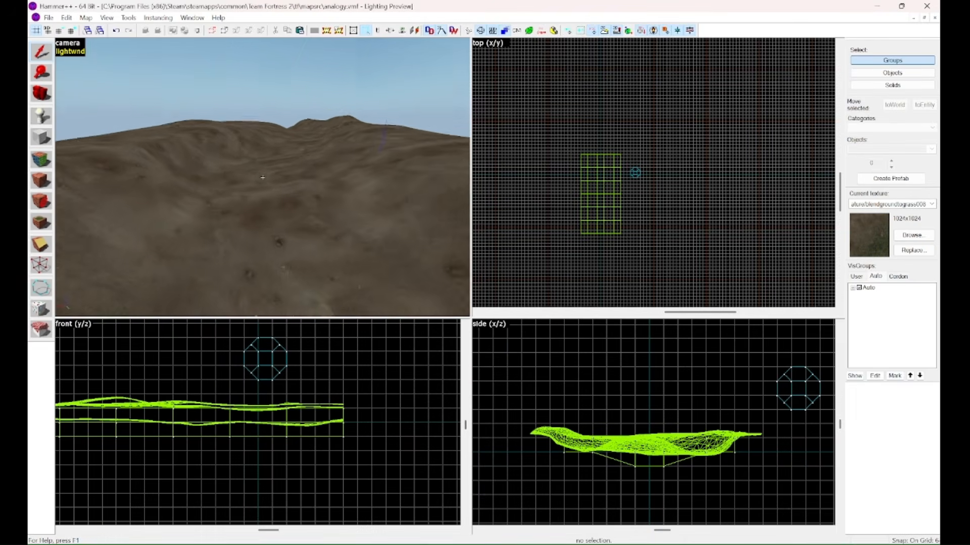
pyautogui.press('w')
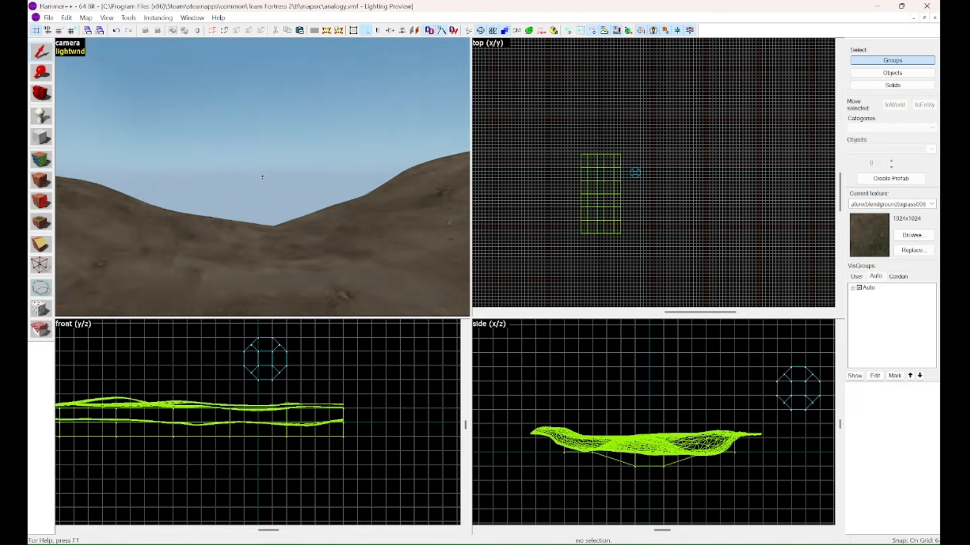
pyautogui.press('w')
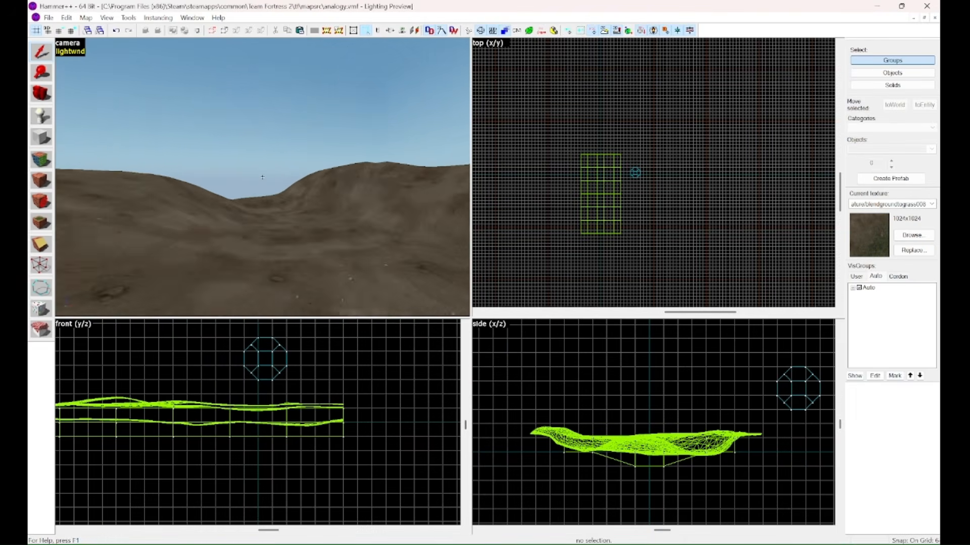
pyautogui.press('s')
pyautogui.press('z')
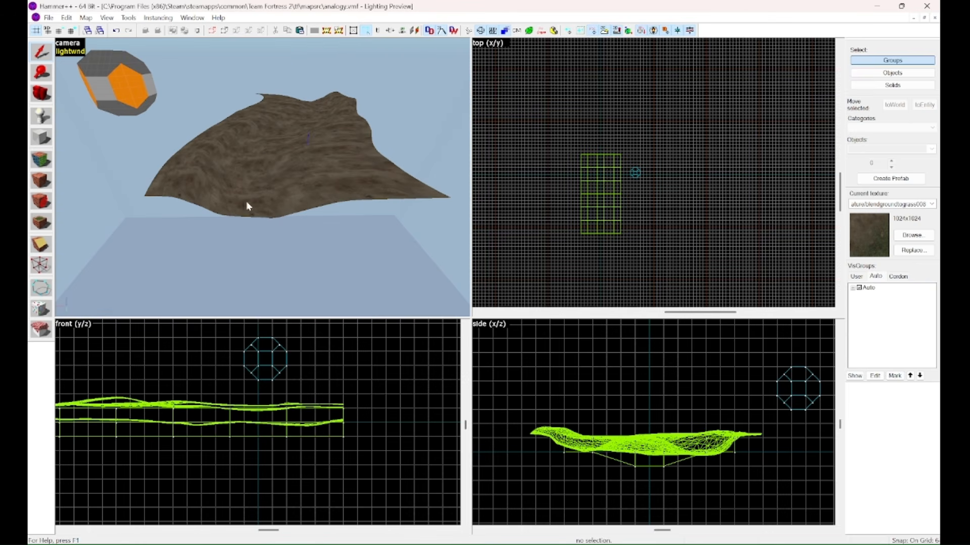
pyautogui.press('z')
pyautogui.press('w')
pyautogui.press('s')
pyautogui.press('z')
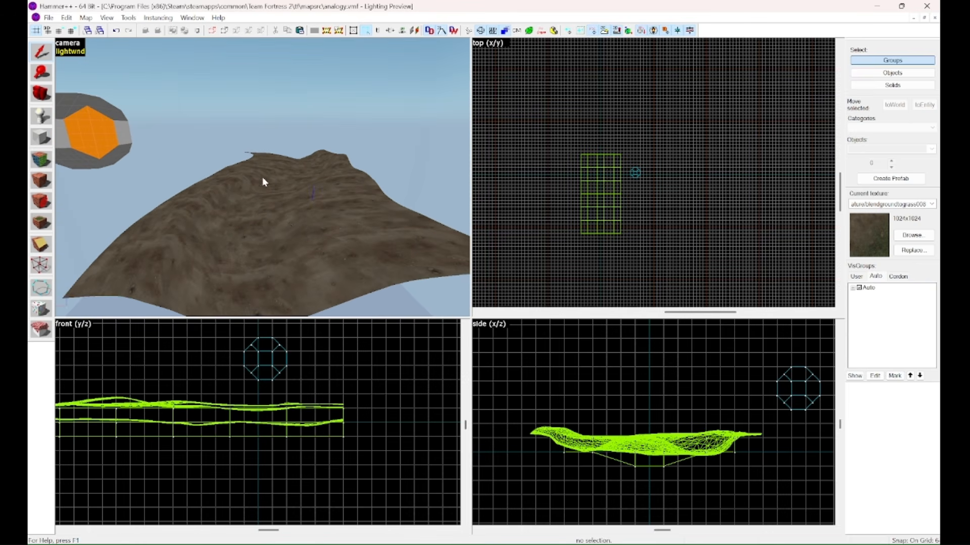
pyautogui.press('z')
pyautogui.press('s')
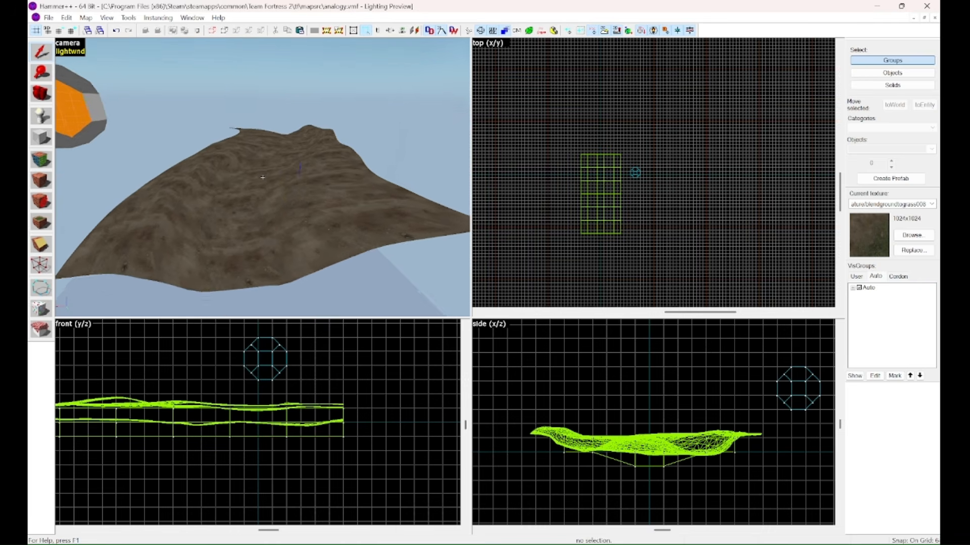
pyautogui.press('z')
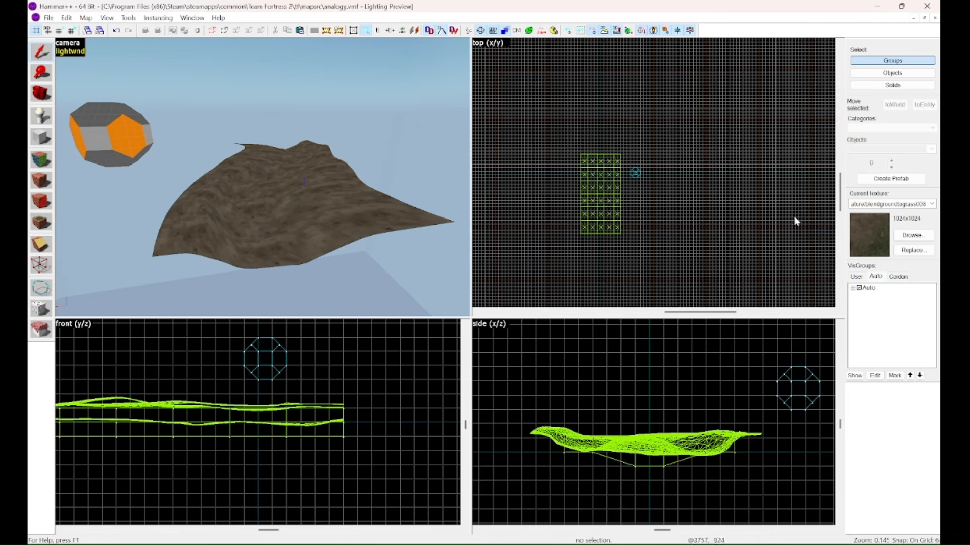
# Step: Browse the textures filtered by "water" and choose water/waterfall_solid as the current texture
pyautogui.click(909, 235)
pyautogui.click(115, 202)
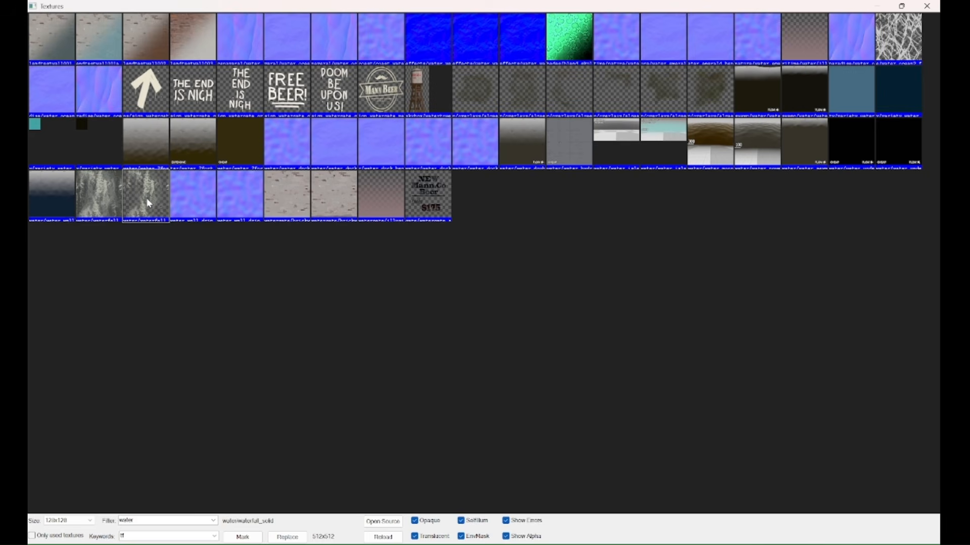
pyautogui.doubleClick(148, 201)
pyautogui.press('w')
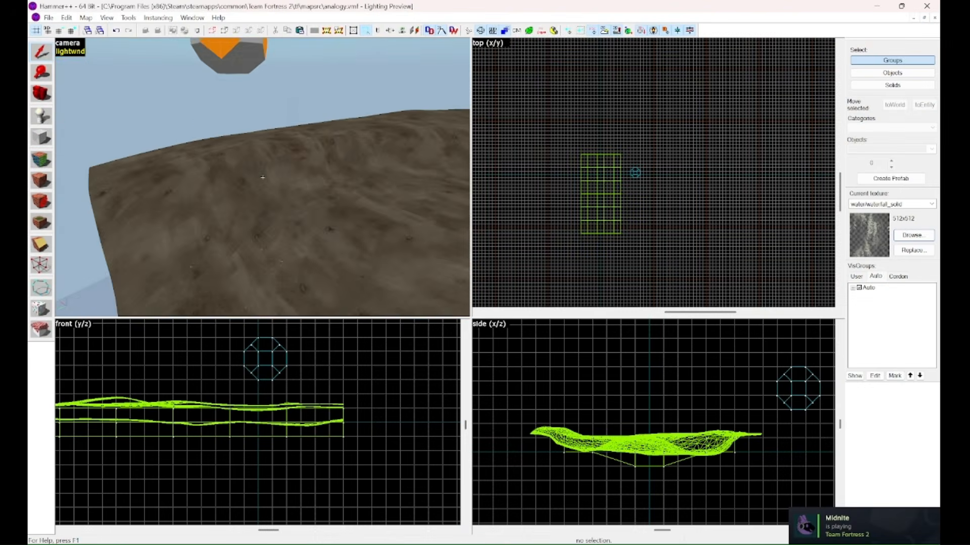
# Step: Create a water block 576 wide, 1536 long and 32 high across the channel, using a finer grid
pyautogui.click(264, 237)
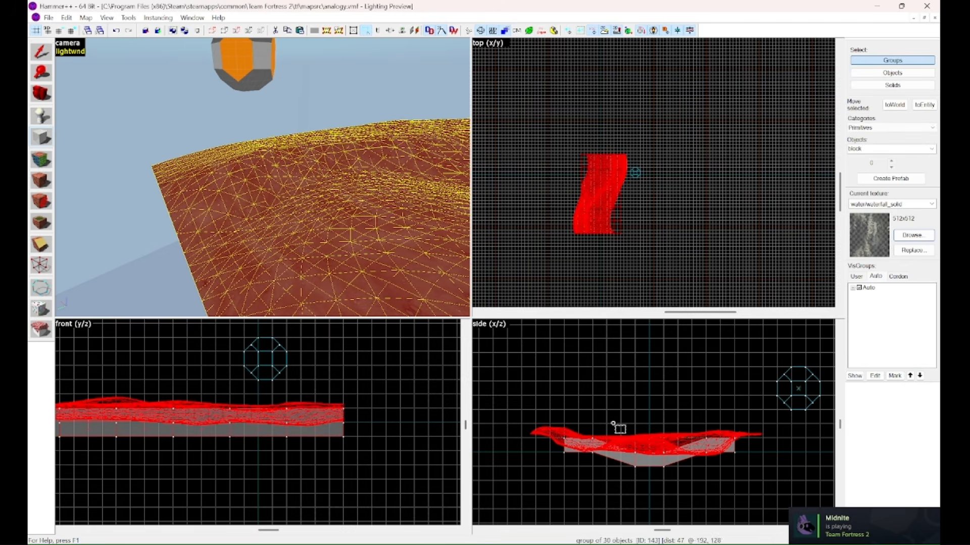
pyautogui.scroll(3, 656, 464)
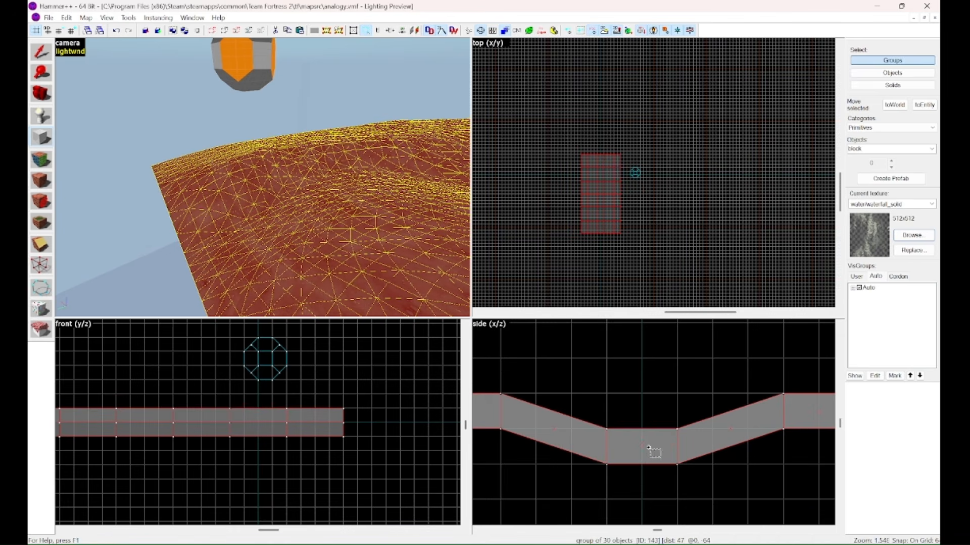
pyautogui.press('[')
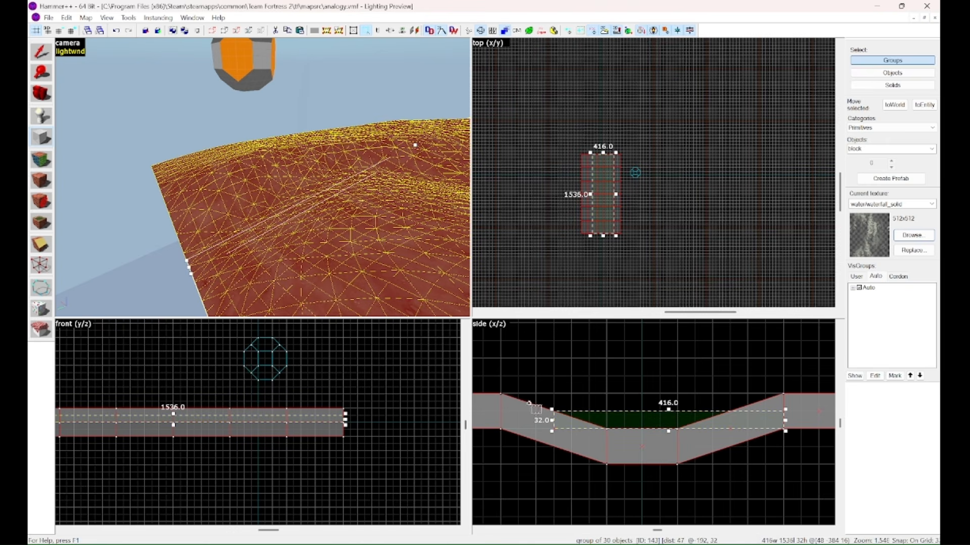
pyautogui.scroll(-2, 652, 418)
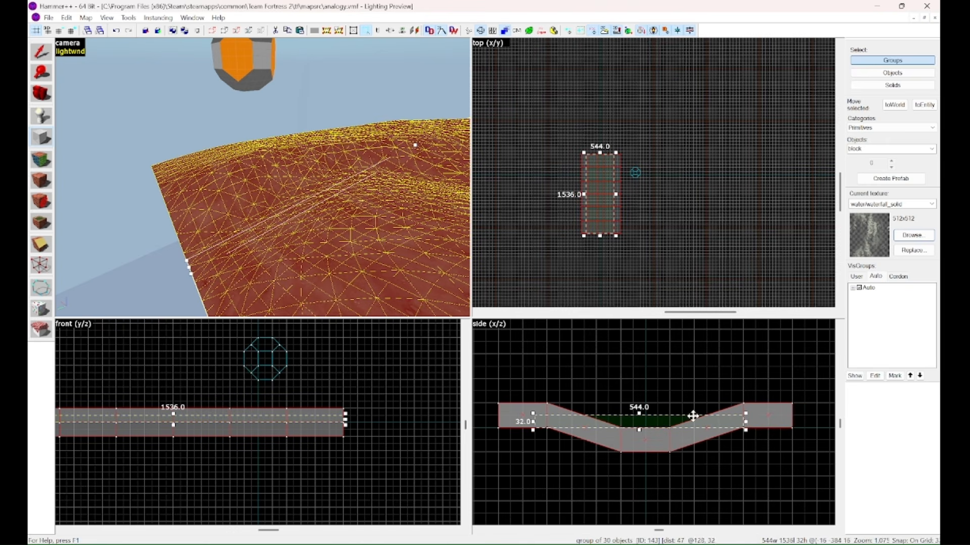
pyautogui.press('Return')
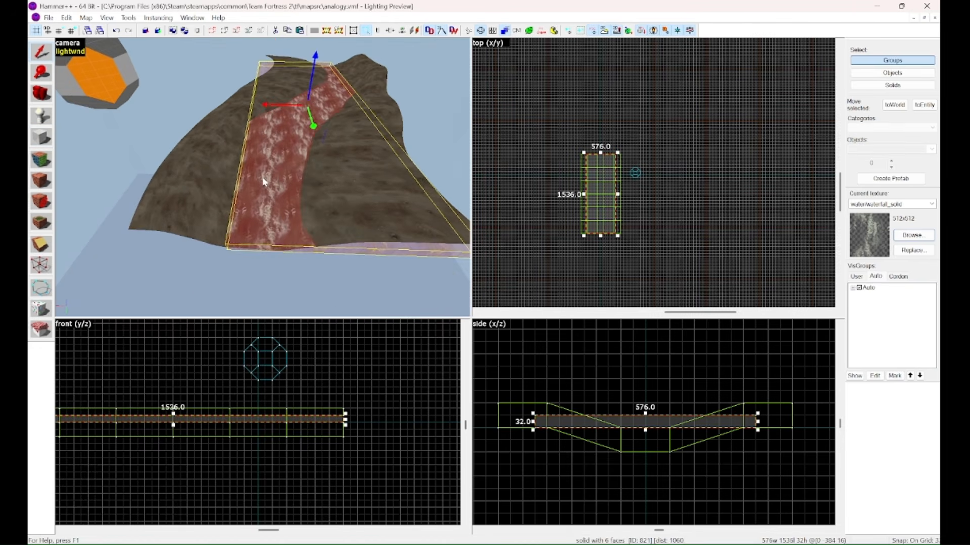
# Step: Select the water block's upper face for editing and set its texture scale to 0.5 on X and Y
pyautogui.scroll(4, 625, 194)
pyautogui.press('z')
pyautogui.press('w')
pyautogui.press('s')
pyautogui.press('w')
pyautogui.press('s')
pyautogui.press('z')
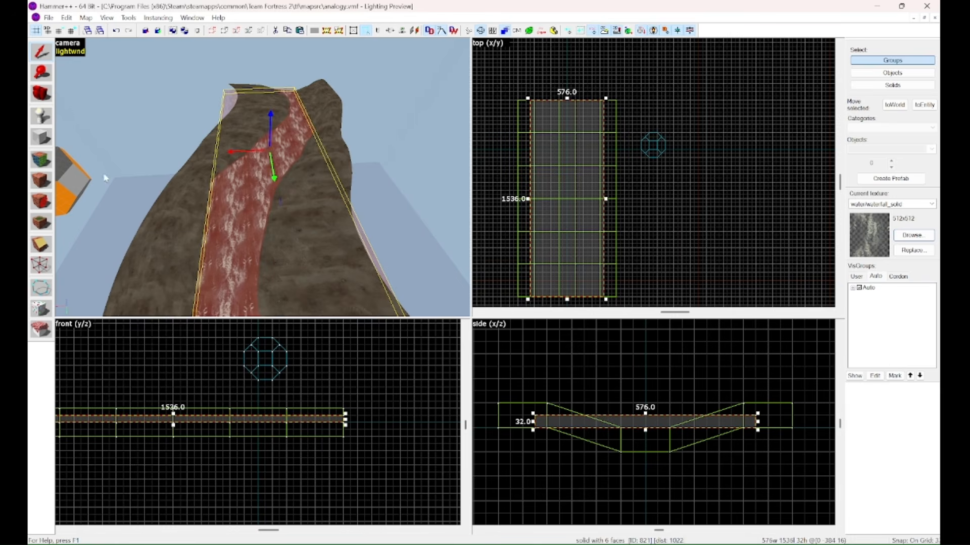
pyautogui.click(42, 160)
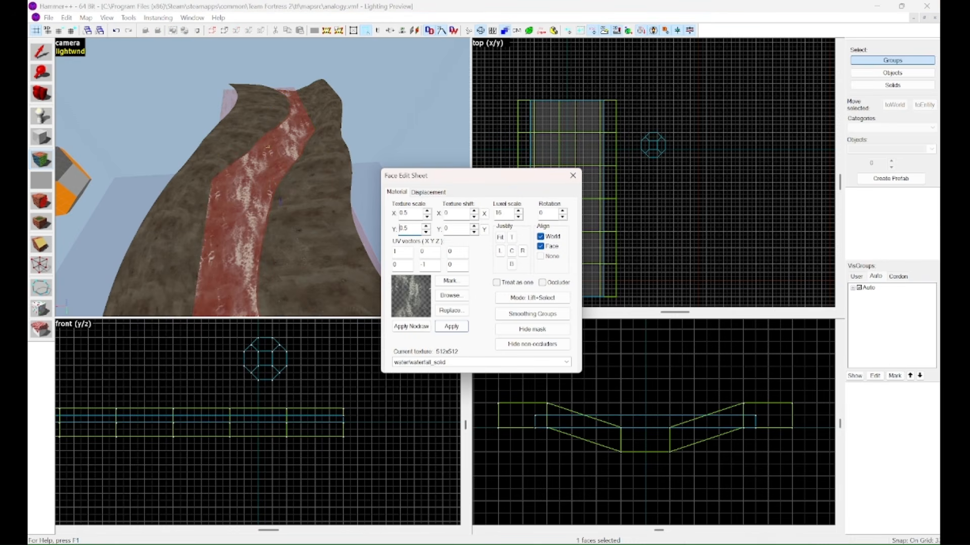
# Step: Convert the water block's upper face into a displacement and open geometry painting for it
pyautogui.click(429, 193)
pyautogui.click(464, 286)
pyautogui.press('z')
pyautogui.click(436, 223)
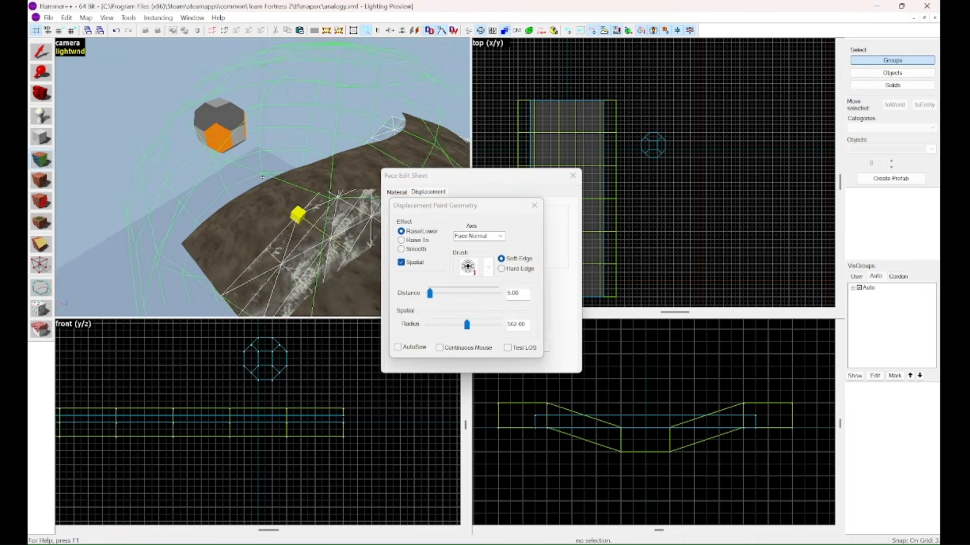
# Step: Pull the water surface sideways with Raise/Lower strokes so it follows the winding channel, and close the face editing sheet
pyautogui.moveTo(299, 221)
pyautogui.mouseDown()
pyautogui.moveTo(317, 208)
pyautogui.moveTo(276, 216)
pyautogui.moveTo(271, 150)
pyautogui.moveTo(260, 166)
pyautogui.mouseUp()
pyautogui.moveTo(275, 203); pyautogui.dragTo(289, 253)
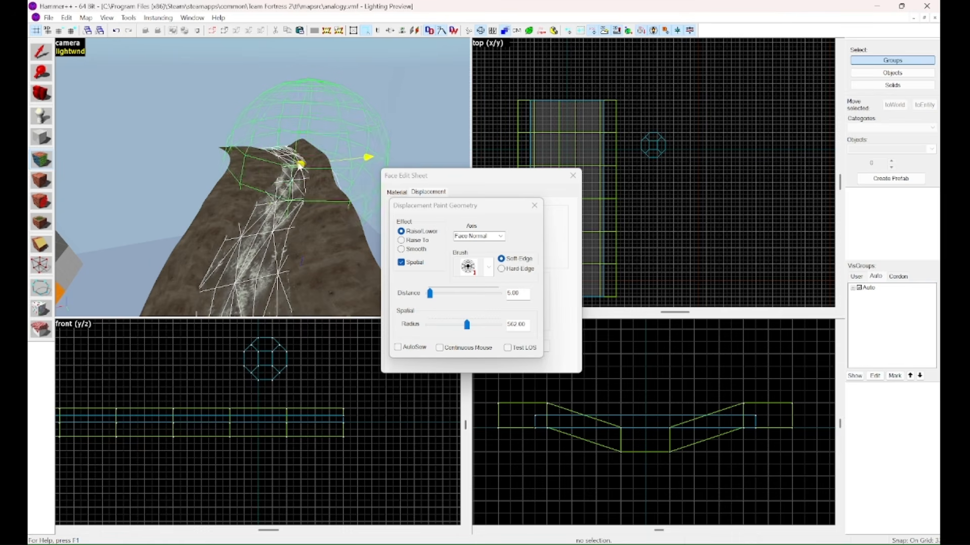
pyautogui.press('z')
pyautogui.press('z')
pyautogui.click(573, 176)
pyautogui.press('z')
pyautogui.press('w')
pyautogui.press('w')
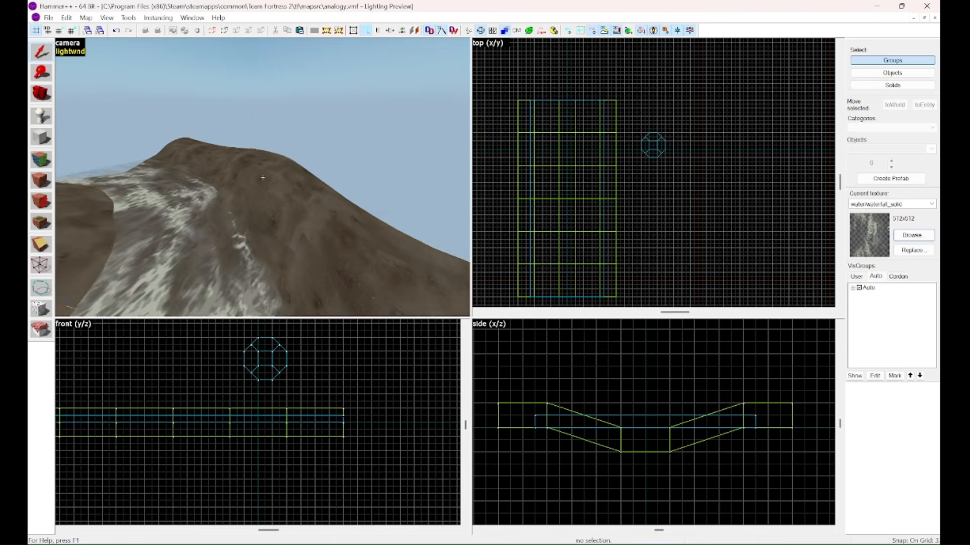
# Step: Select the terrain group around the water and open geometry painting for its displacement faces
pyautogui.click(262, 177)
pyautogui.press('s')
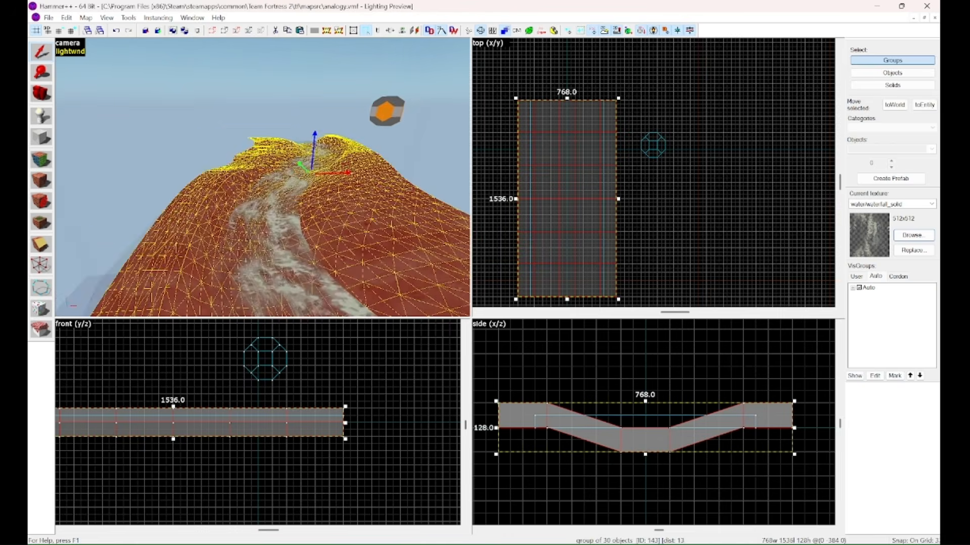
pyautogui.hotkey('shift', 'a')
pyautogui.click(429, 192)
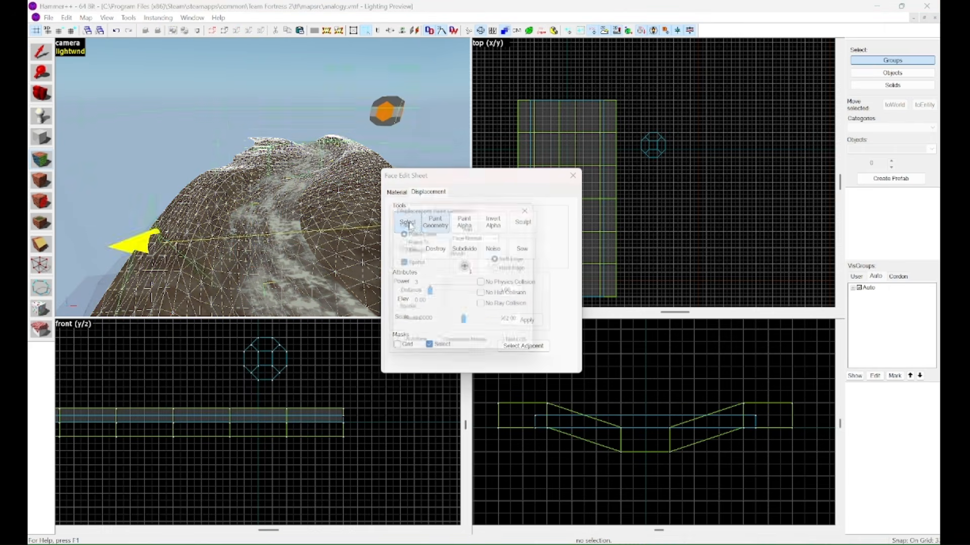
pyautogui.click(434, 221)
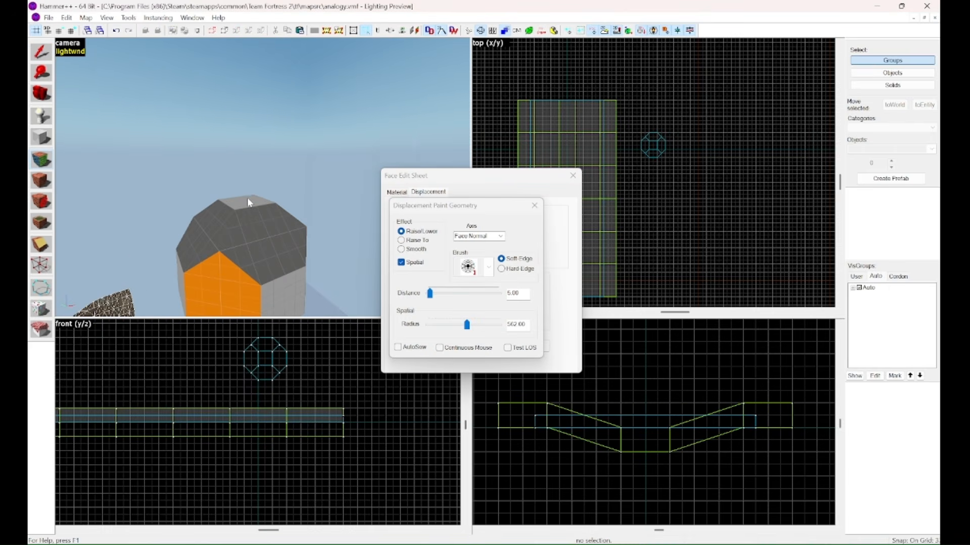
# Step: Set the geometry brush effect to Smooth and its spatial radius to 235 for the terrain's bank
pyautogui.press('z')
pyautogui.press('w')
pyautogui.press('z')
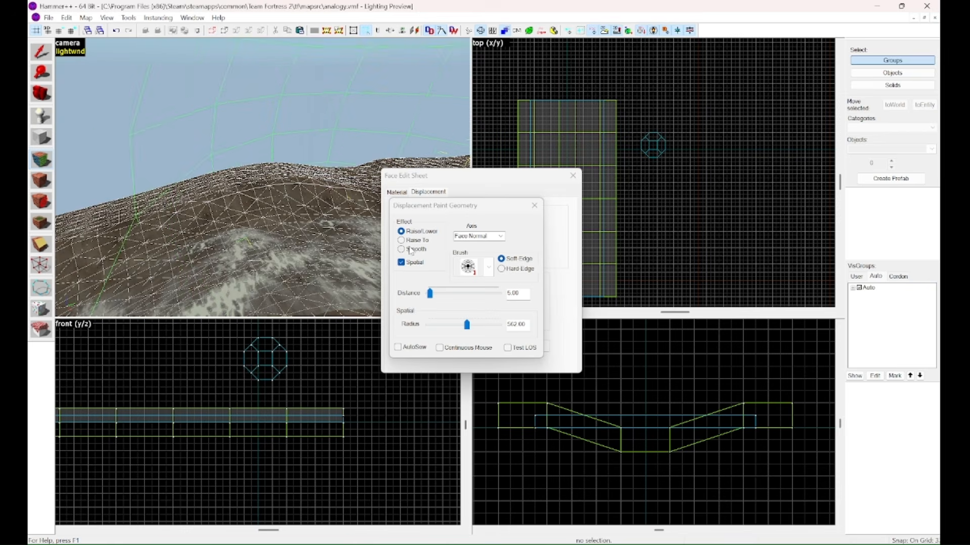
pyautogui.moveTo(458, 326); pyautogui.dragTo(445, 327)
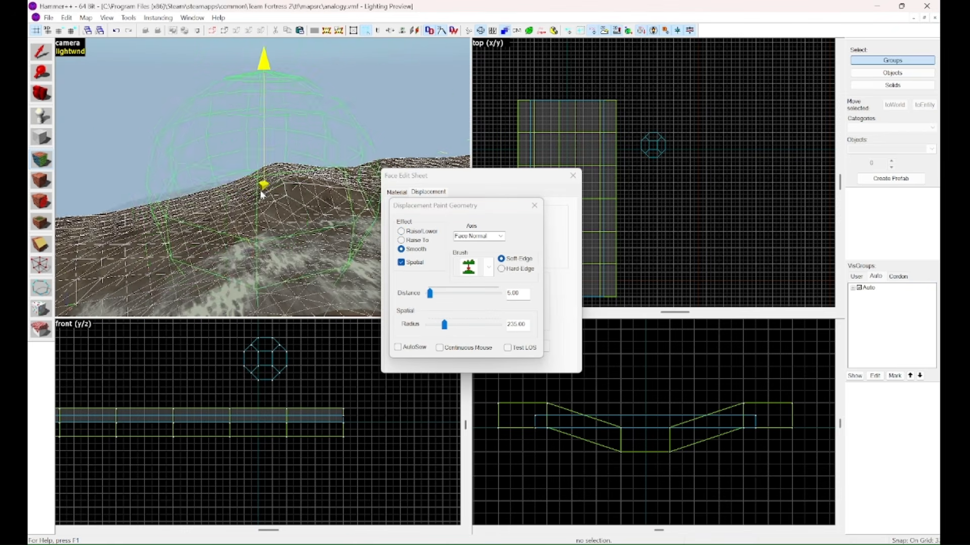
# Step: Examine the smoothed terrain and the water's course from several angles, closing the face editing sheet
pyautogui.press('z')
pyautogui.press('s')
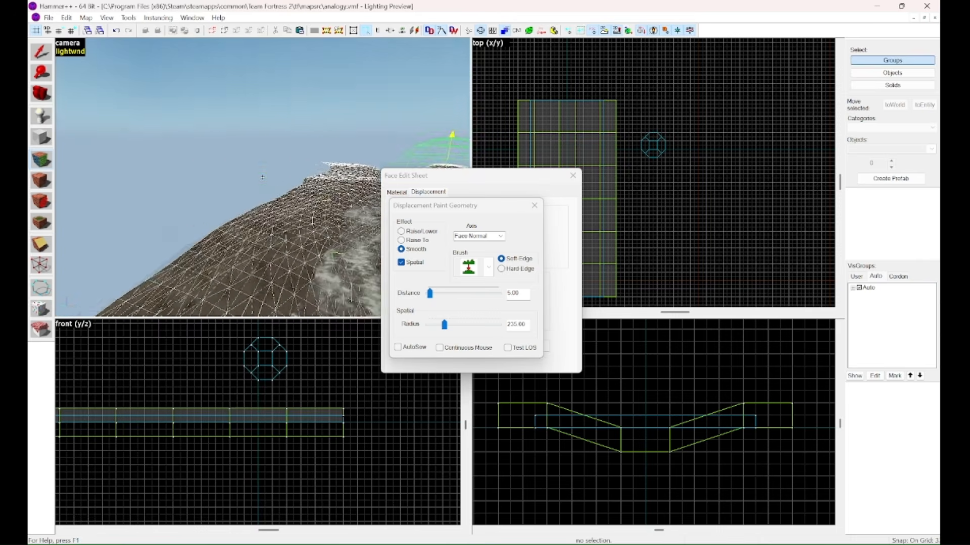
pyautogui.press('w')
pyautogui.press('z')
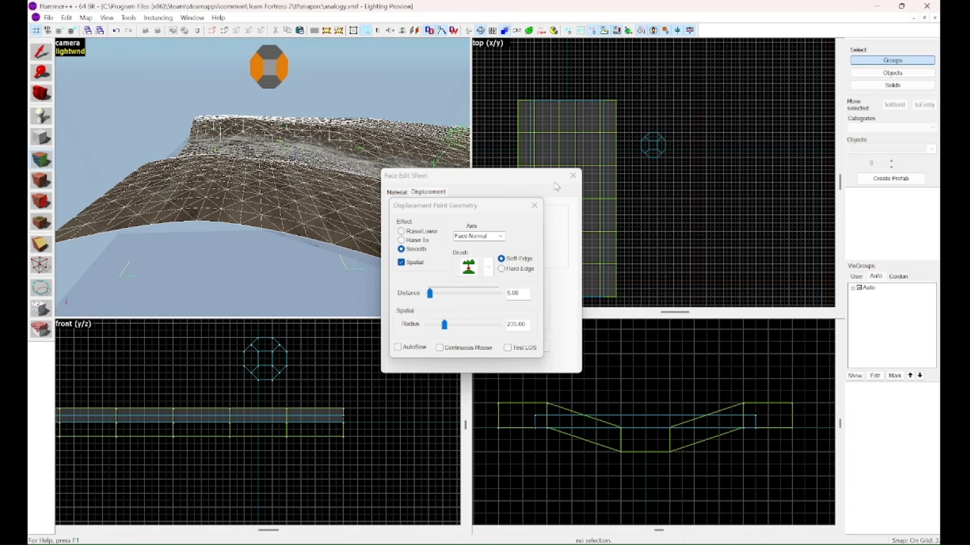
pyautogui.click(573, 175)
pyautogui.press('z')
pyautogui.press('w')
pyautogui.press('s')
pyautogui.press('w')
pyautogui.press('w')
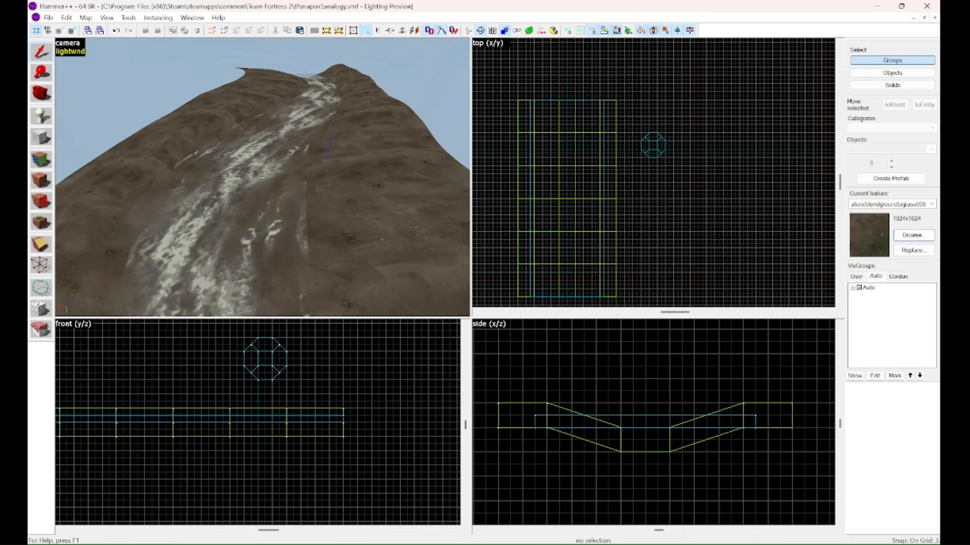
pyautogui.press('w')
pyautogui.press('z')
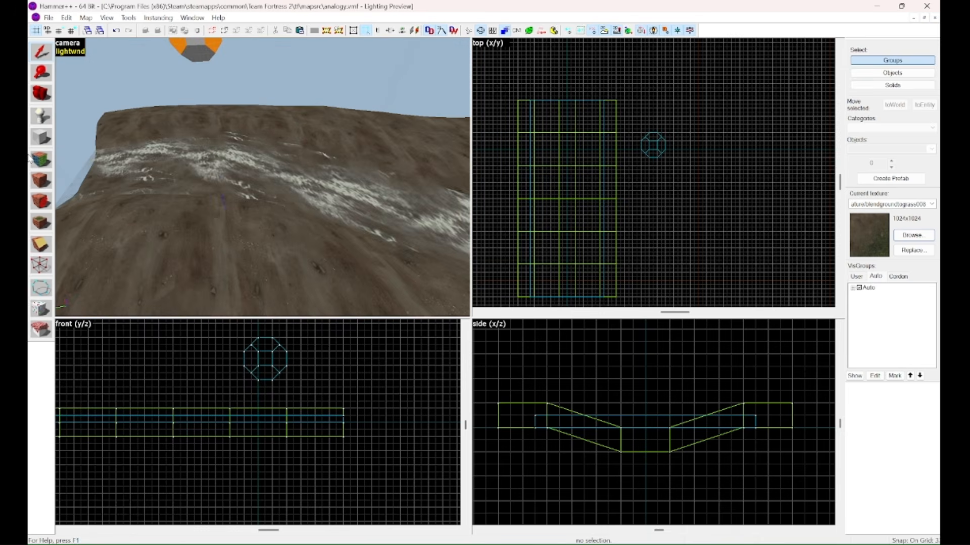
# Step: Select the water surface for face editing and show its displacement attributes
pyautogui.click(40, 162)
pyautogui.click(237, 161)
pyautogui.press('z')
pyautogui.press('s')
pyautogui.press('z')
pyautogui.click(422, 193)
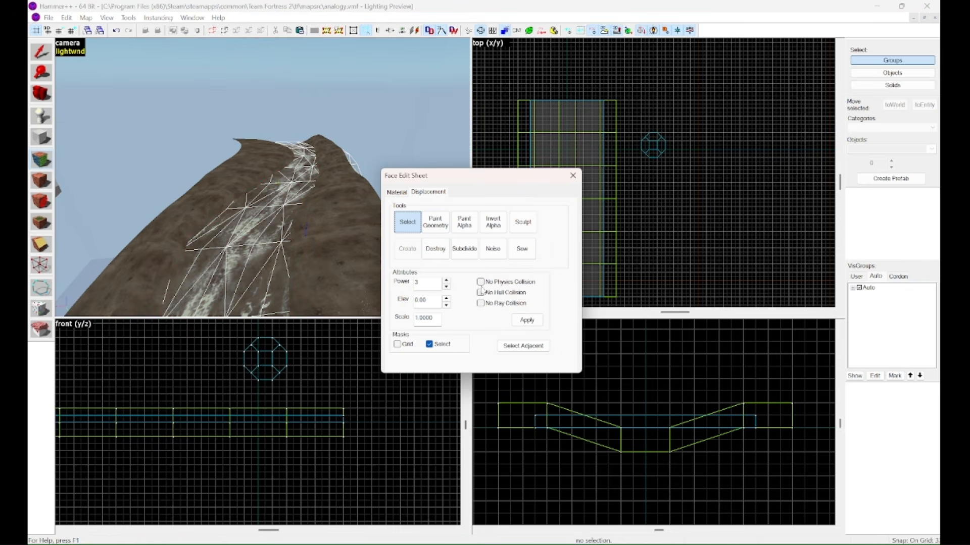
# Step: Examine the selected water displacement against the channel bed, from close to the water and from farther back
pyautogui.press('z')
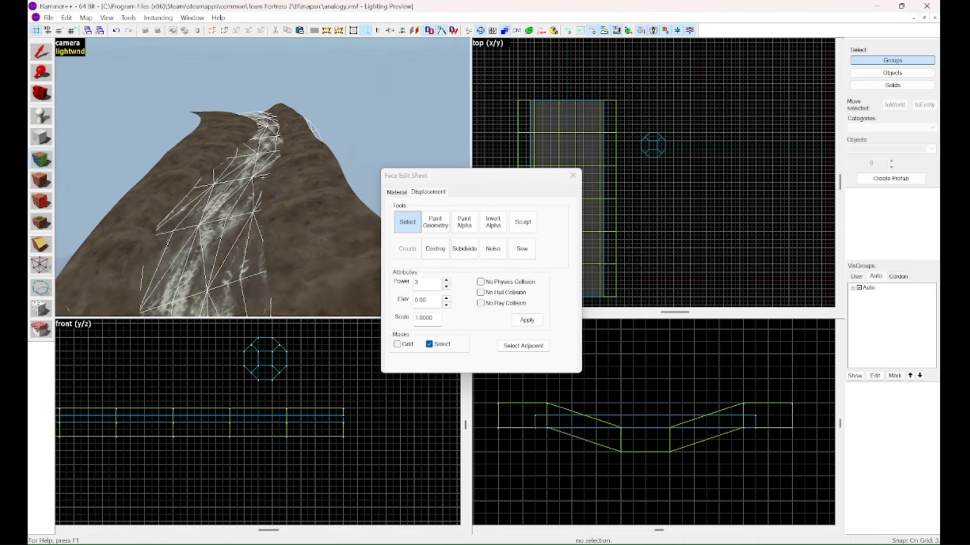
pyautogui.press('d')
pyautogui.press('w')
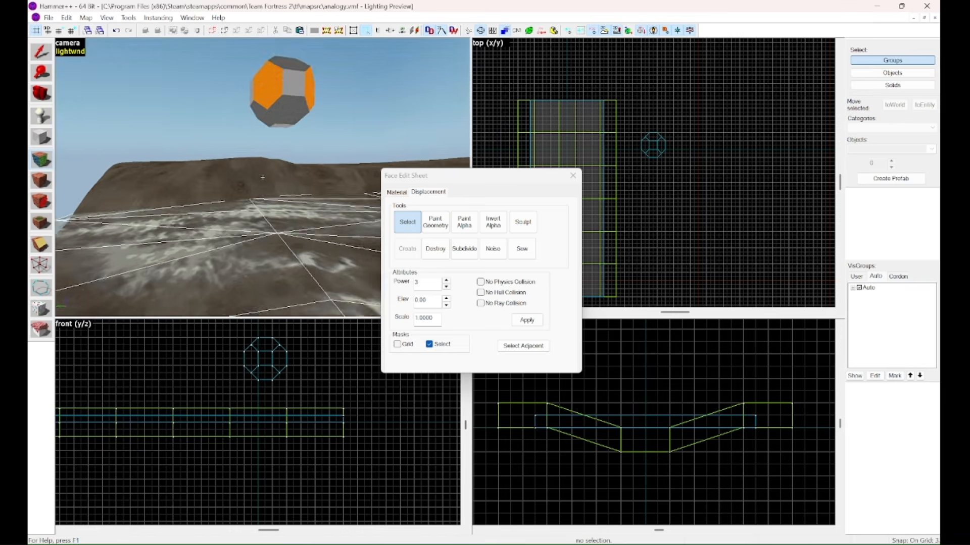
pyautogui.press('a')
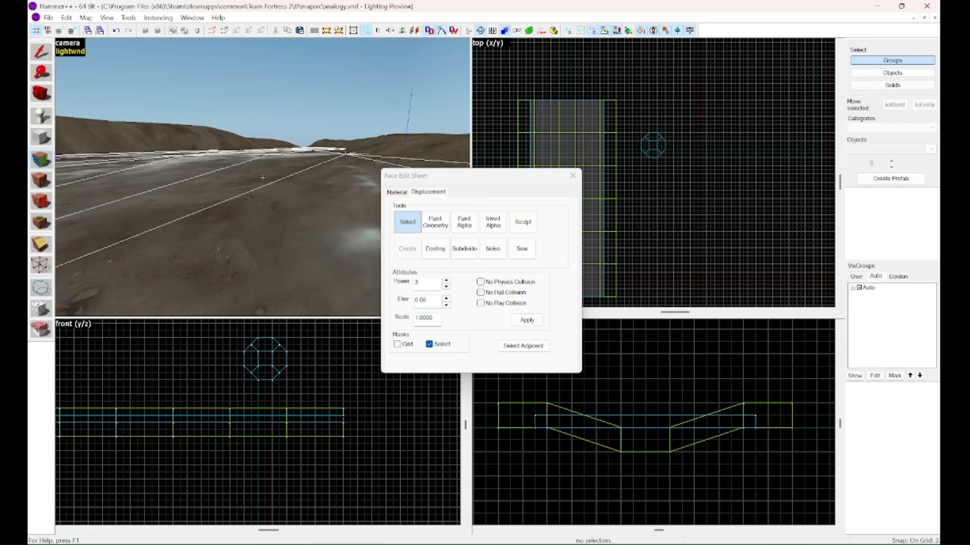
pyautogui.press('s')
pyautogui.press('s')
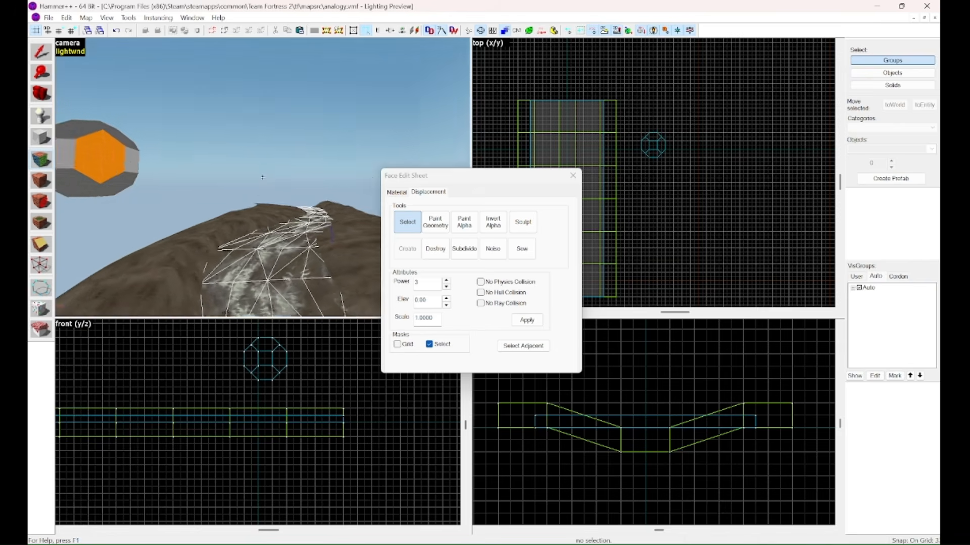
pyautogui.press('z')
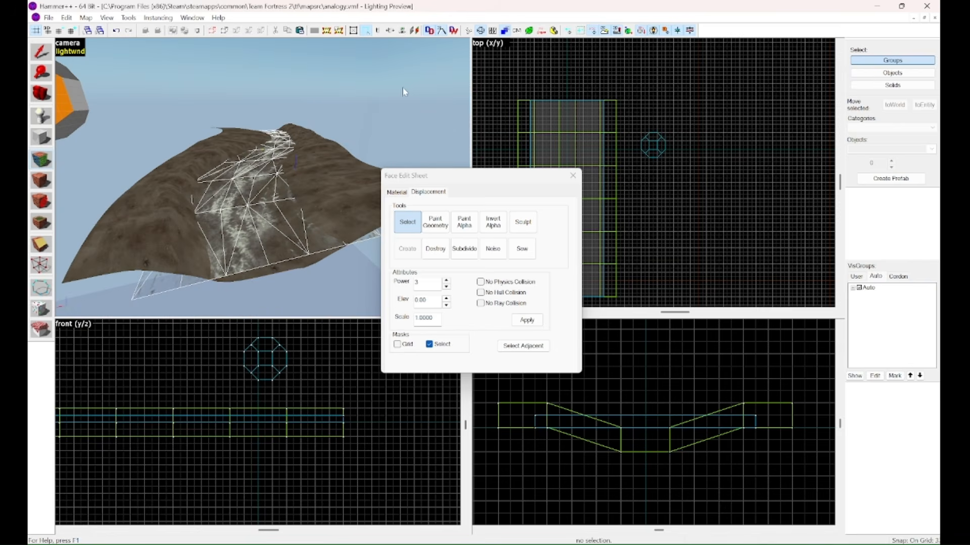
# Step: Enable No Physics Collision, No Hull Collision and No Ray Collision for the water displacement
pyautogui.press('z')
pyautogui.press('w')
pyautogui.press('z')
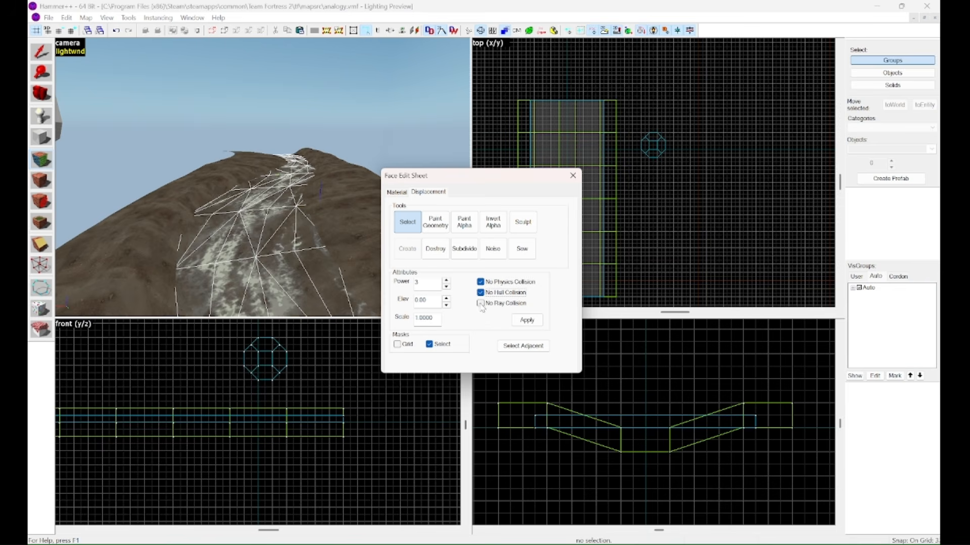
pyautogui.press('z')
pyautogui.press('s')
pyautogui.press('z')
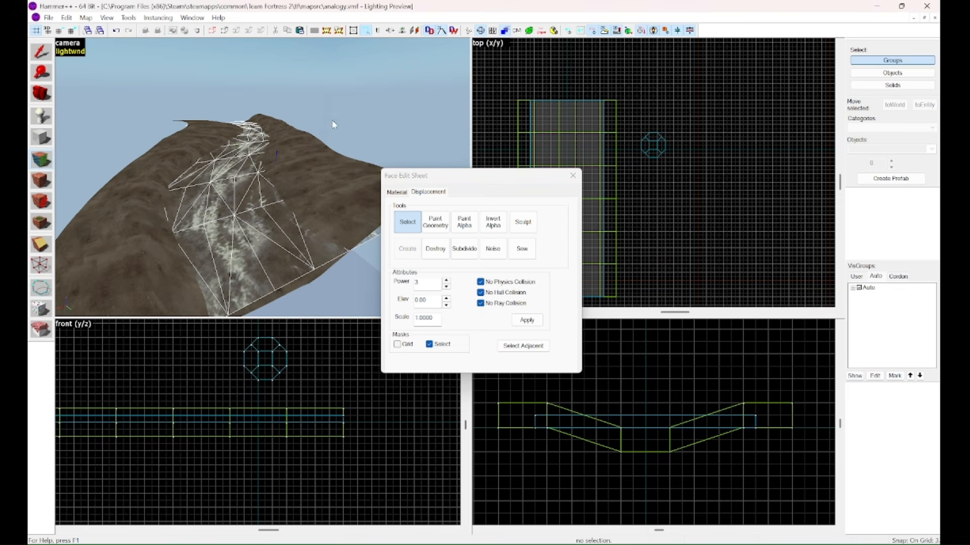
# Step: Inspect the channel bed beneath the water surface and close the face editing sheet
pyautogui.press('z')
pyautogui.press('w')
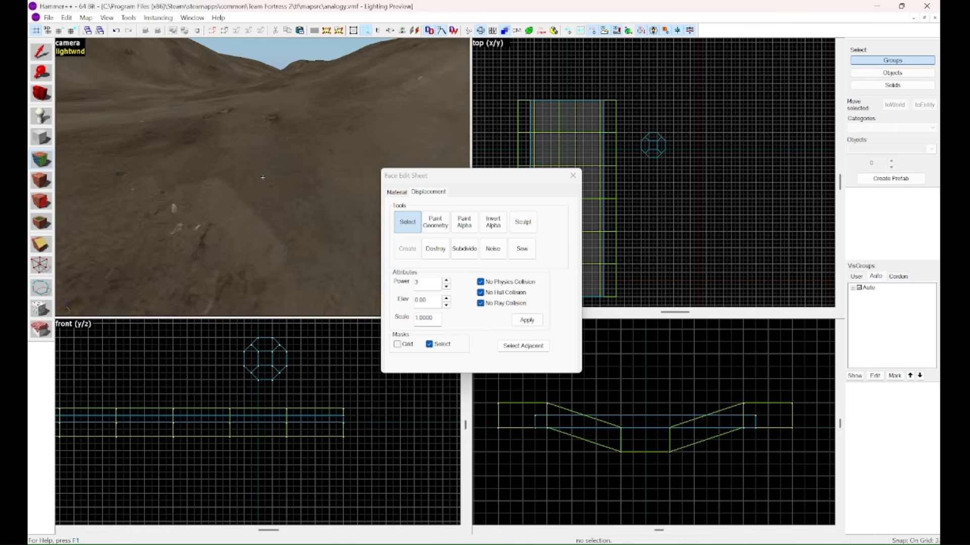
pyautogui.press('s')
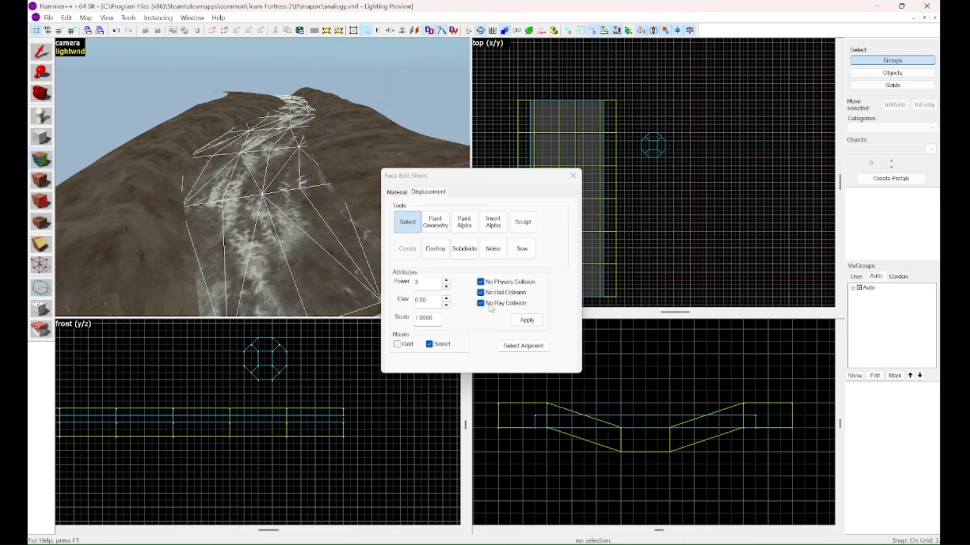
pyautogui.press('z')
pyautogui.press('s')
pyautogui.press('z')
pyautogui.click(570, 179)
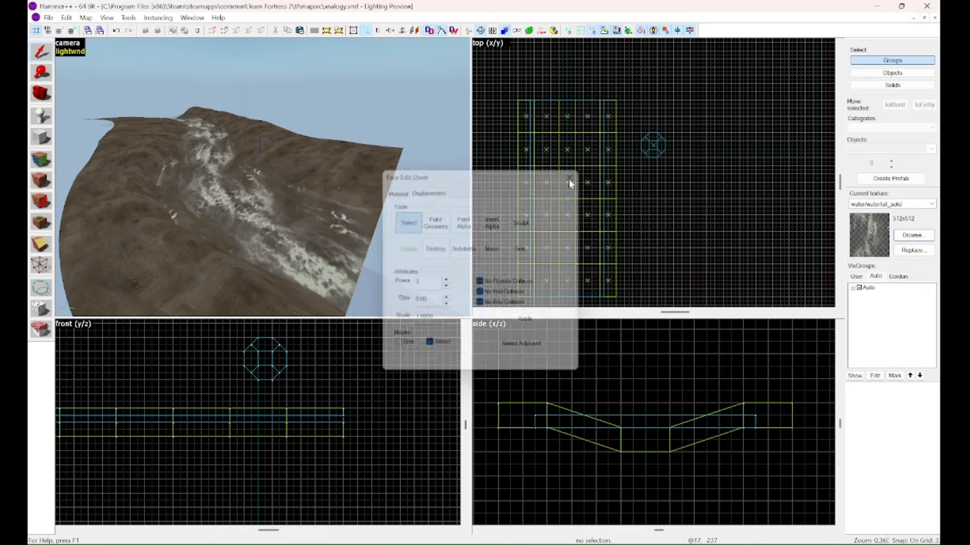
# Step: Look over the finished river from outside and from down inside the channel
pyautogui.press('z')
pyautogui.press('d')
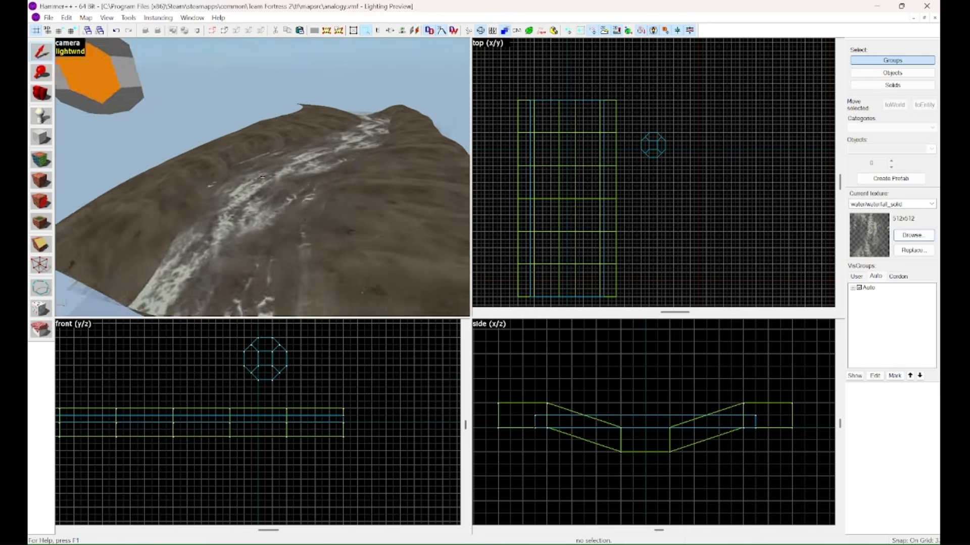
pyautogui.press('s')
pyautogui.press('z')
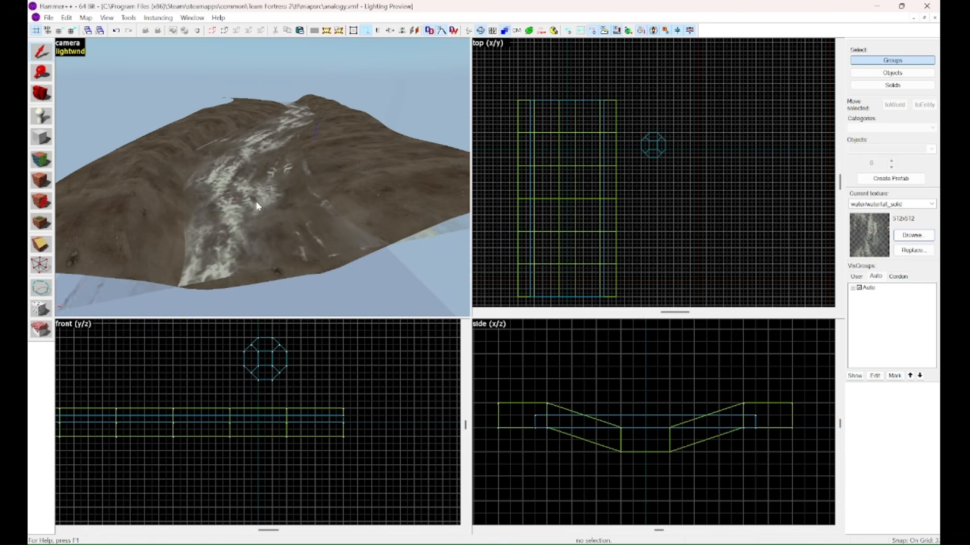
pyautogui.press('z')
pyautogui.press('w')
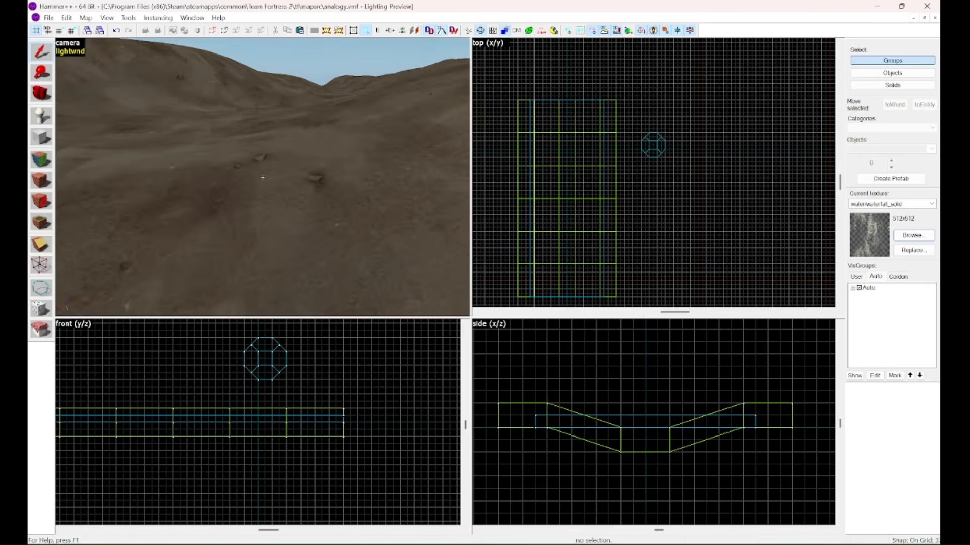
# Step: Select the terrain group and the water block in turn to compare their extents, and clear the selection
pyautogui.click(262, 177)
pyautogui.press('s')
pyautogui.press('z')
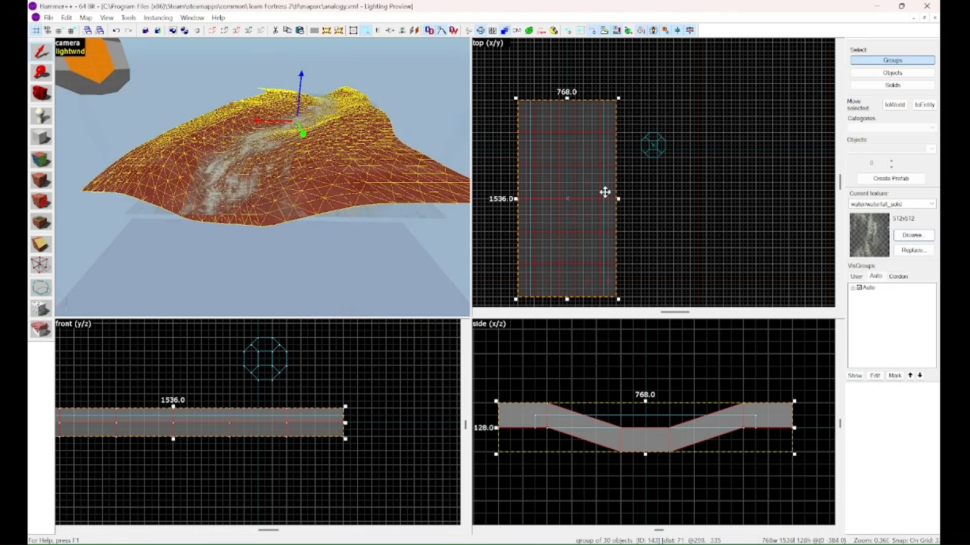
pyautogui.doubleClick(240, 170)
pyautogui.click(653, 153)
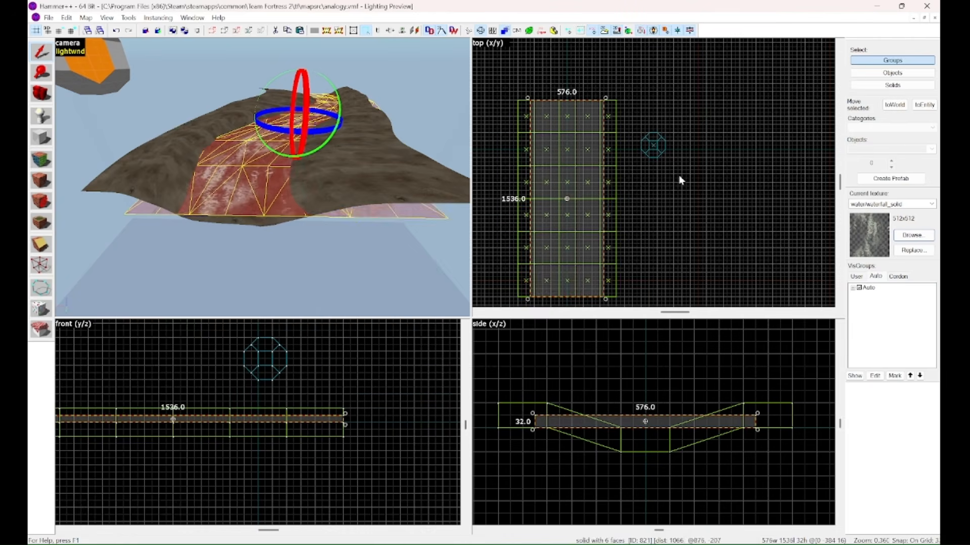
pyautogui.click(673, 175)
# Step: Filter the texture browser by rockwall and choose winter/rockwall014 as the current texture
pyautogui.press('z')
pyautogui.press('w')
pyautogui.press('z')
pyautogui.press('z')
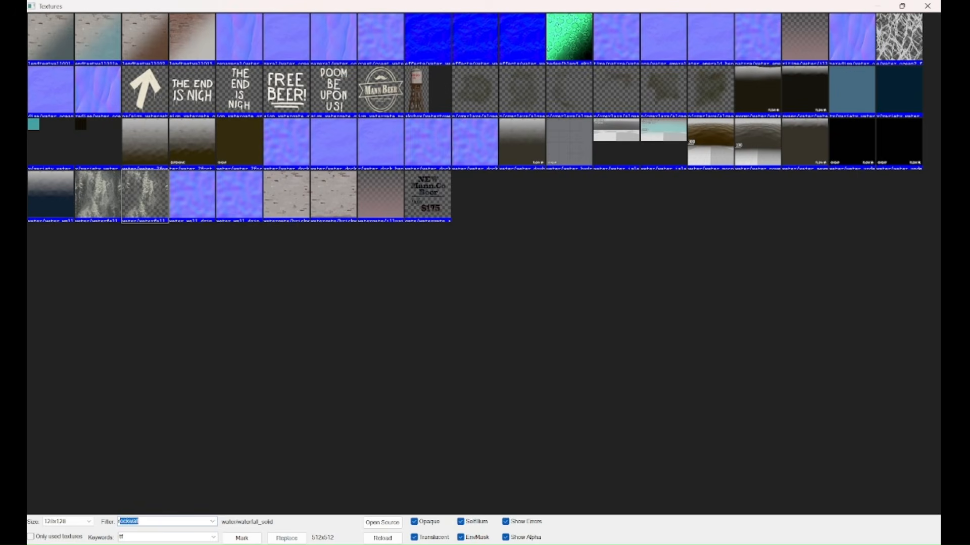
pyautogui.write('t')
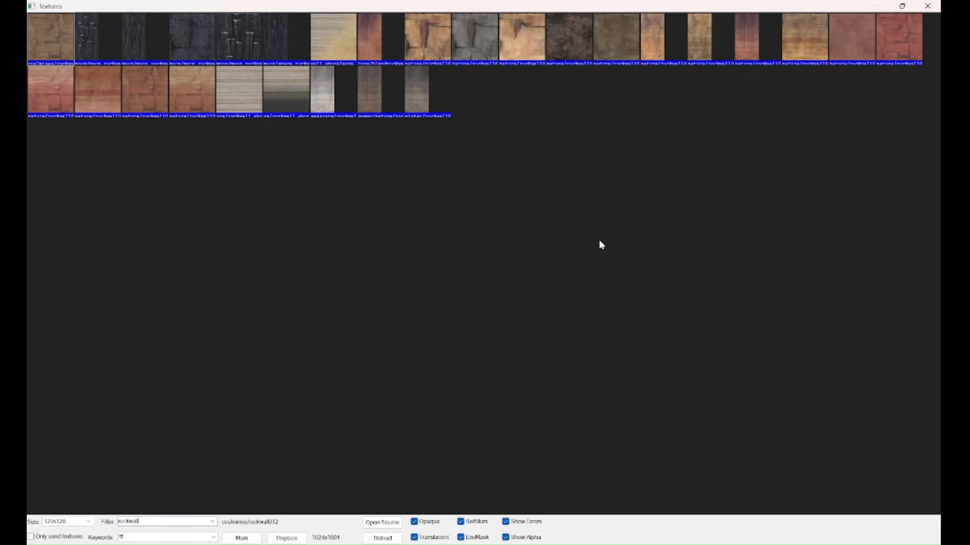
pyautogui.click(325, 98)
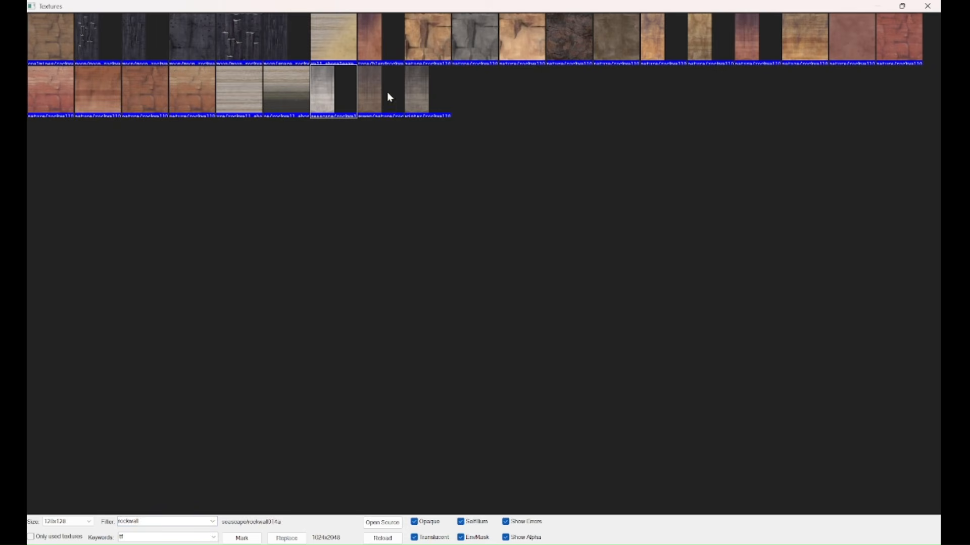
pyautogui.doubleClick(418, 96)
pyautogui.press('w')
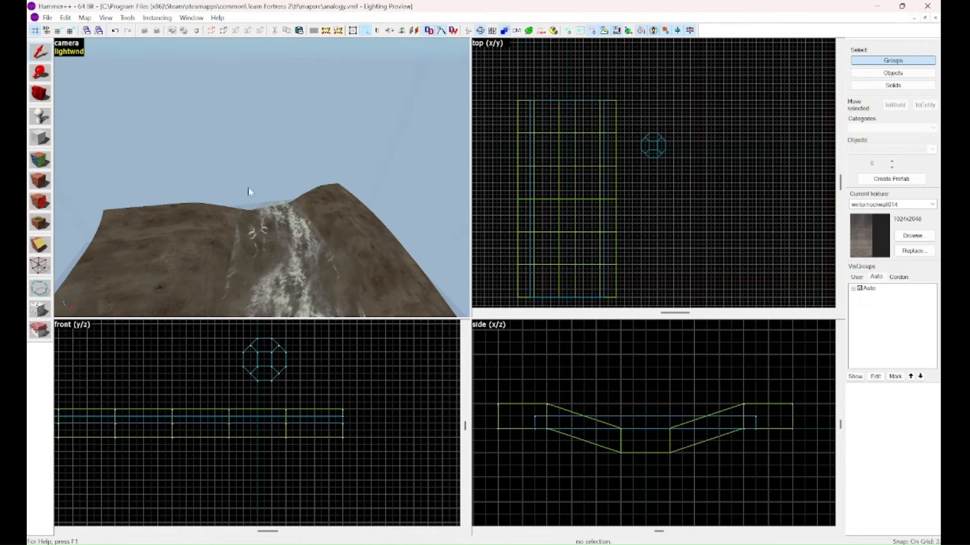
# Step: Create a rock wall block across the channel's far end, 960 units wide, 288 deep and 768 high
pyautogui.press('z')
pyautogui.click(361, 207)
pyautogui.scroll(4, 565, 240)
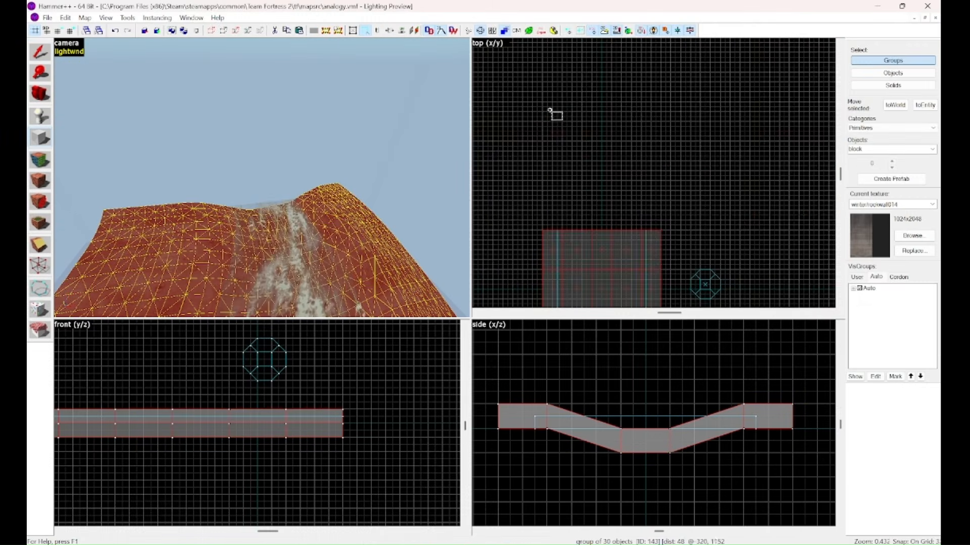
pyautogui.moveTo(543, 229); pyautogui.dragTo(728, 165)
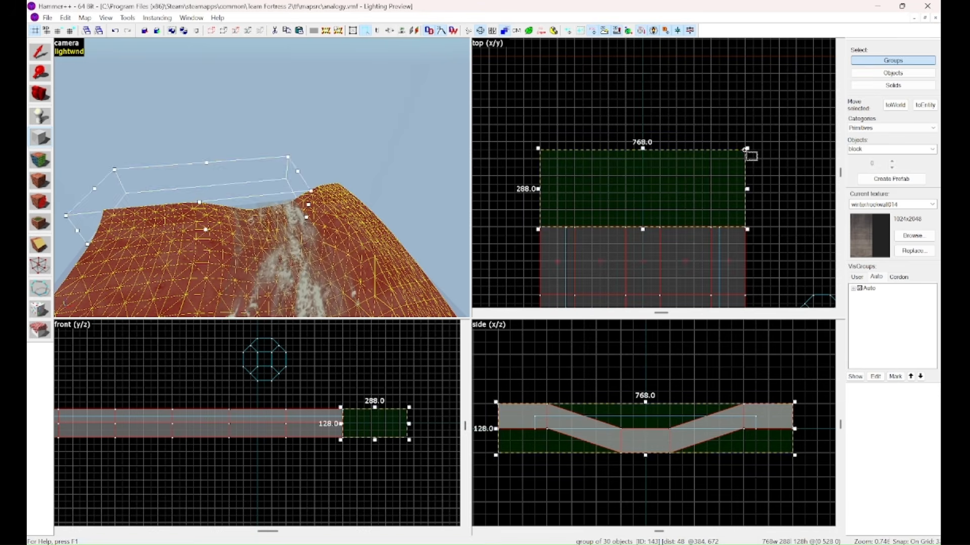
pyautogui.press('Return')
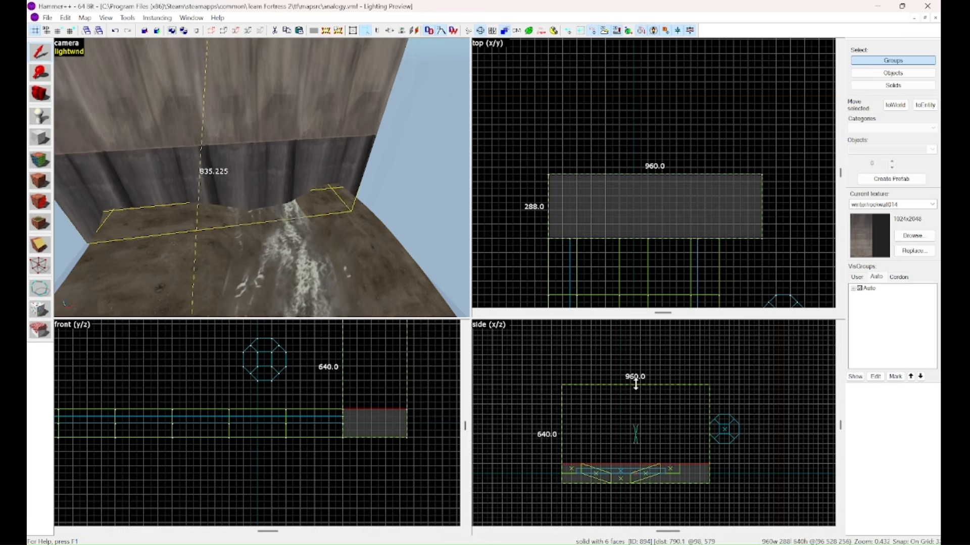
pyautogui.moveTo(632, 385); pyautogui.dragTo(638, 362)
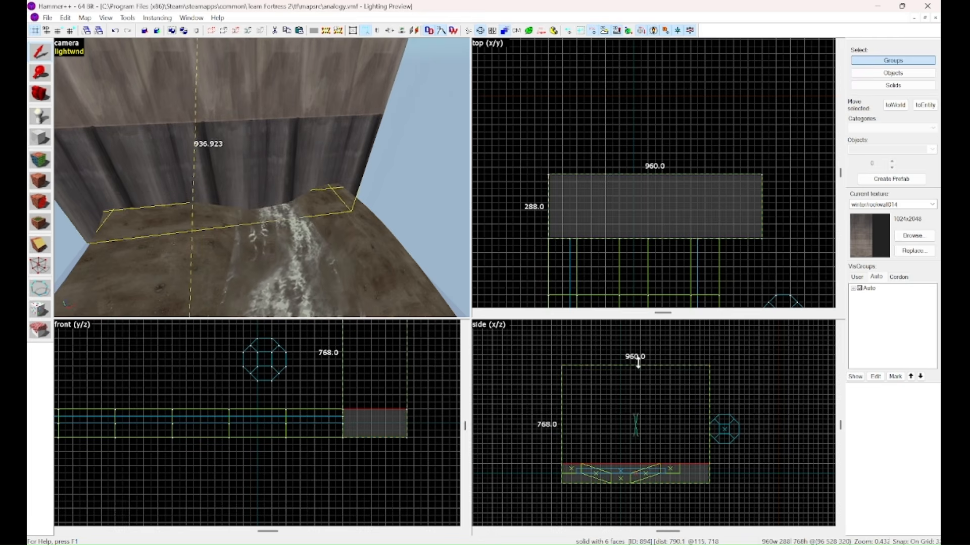
pyautogui.press('Return')
# Step: Set the X and Y texture scale to 0.5 on all faces of the rock wall
pyautogui.click(40, 160)
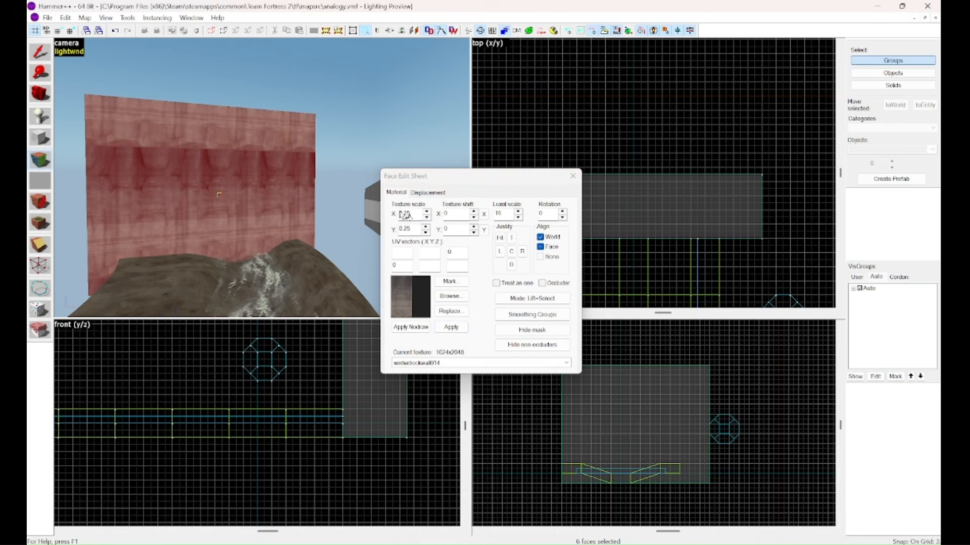
pyautogui.write('0.5')
pyautogui.press('Return')
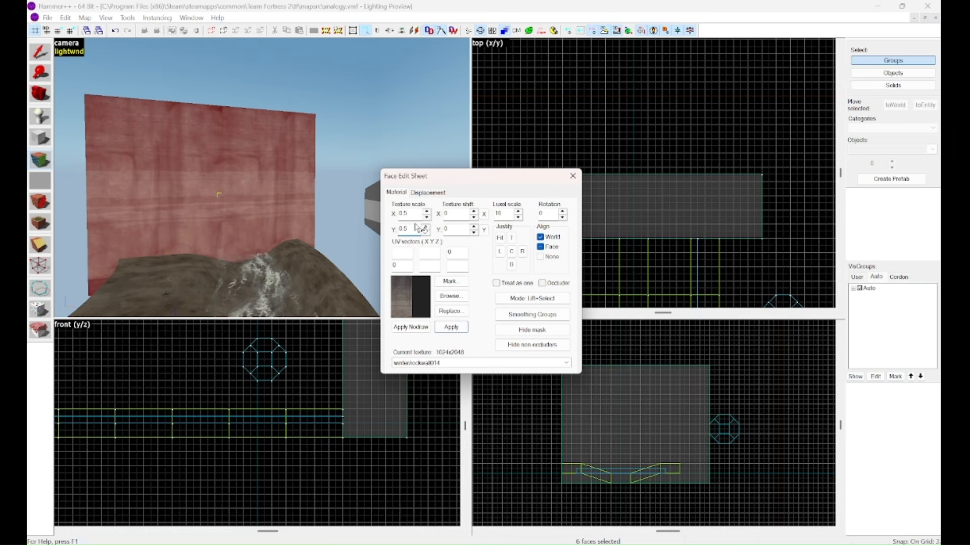
pyautogui.press('w')
pyautogui.press('z')
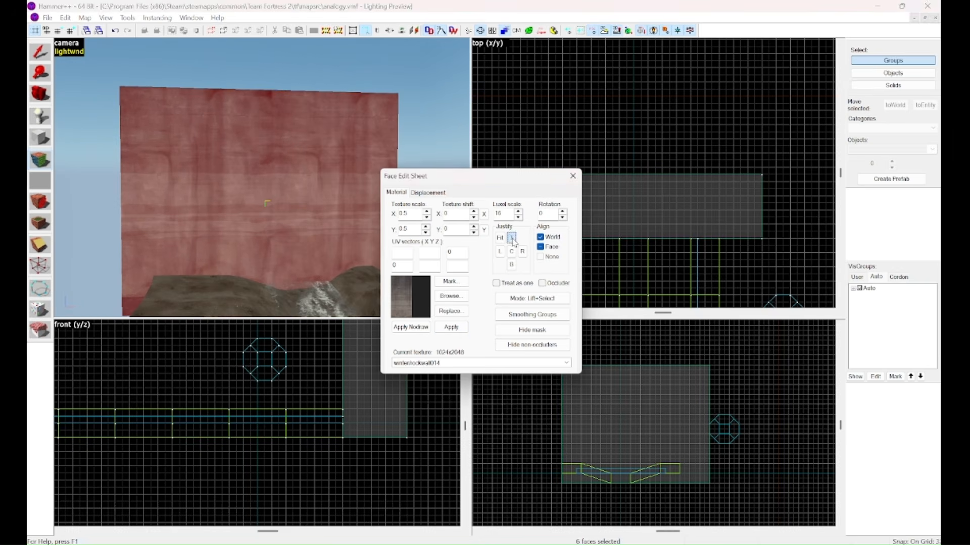
# Step: Justify the rock wall's texture to the top and select its large face overlooking the channel
pyautogui.click(511, 237)
pyautogui.click(229, 188)
pyautogui.press('z')
pyautogui.press('w')
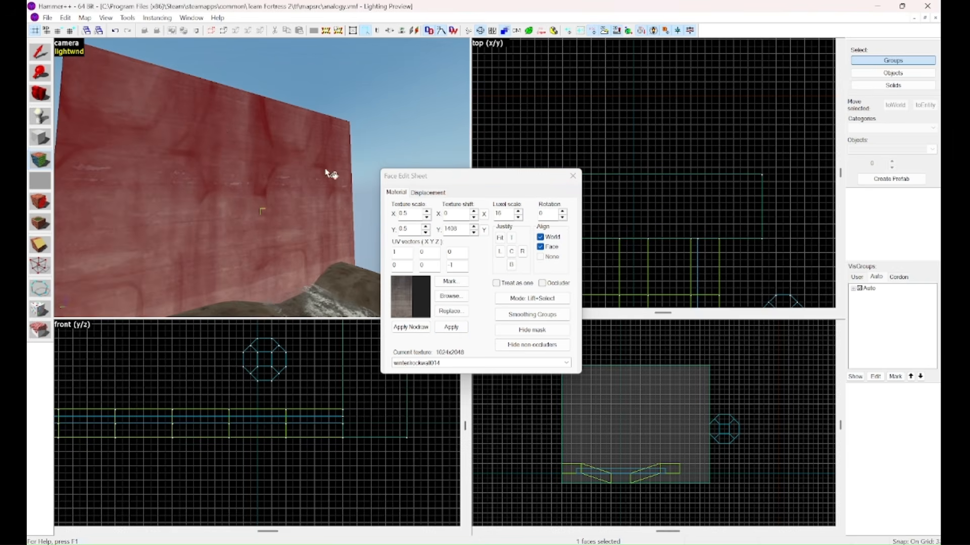
# Step: Check the rock texture on the wall from near and far, and return to object selection with the wall selected
pyautogui.press('z')
pyautogui.press('d')
pyautogui.press('z')
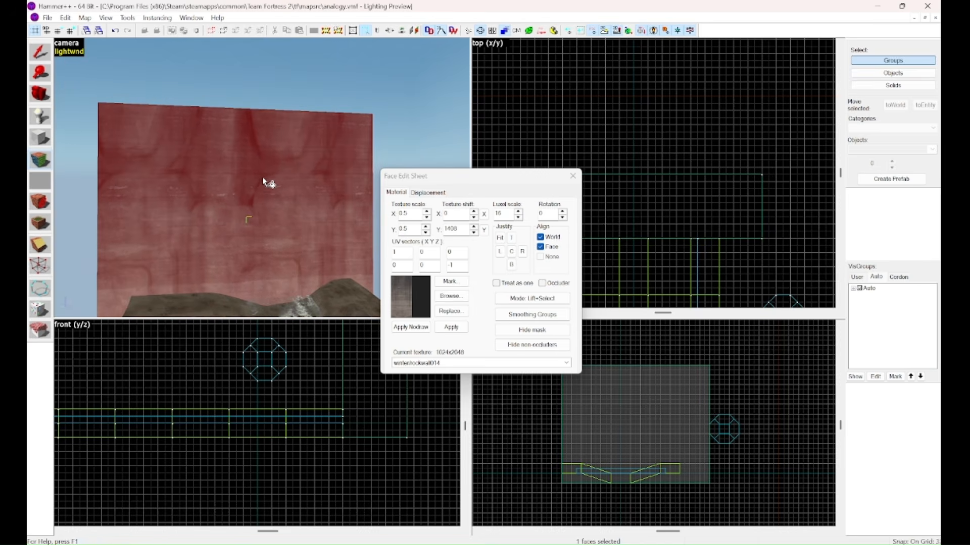
pyautogui.press('z')
pyautogui.press('w')
pyautogui.press('s')
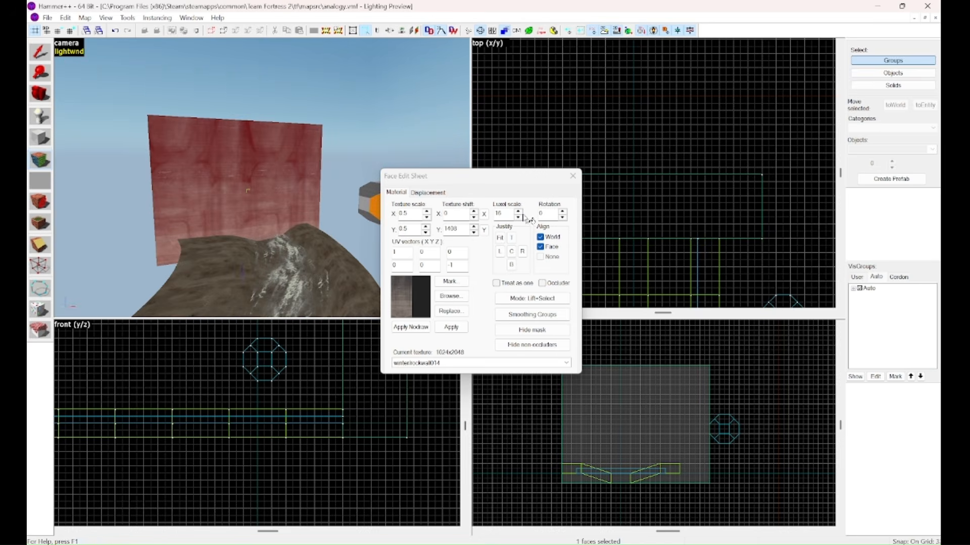
pyautogui.hotkey('shift', 's')
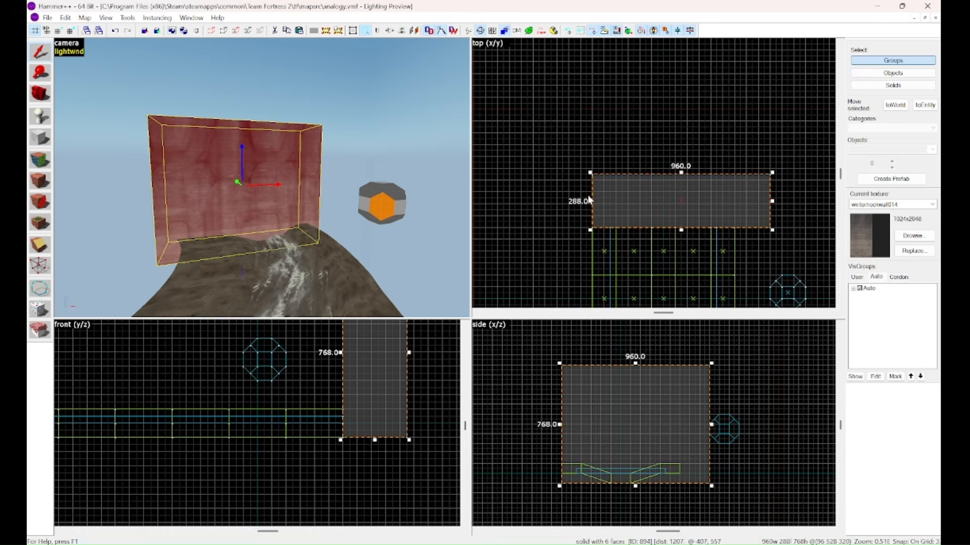
# Step: Widen the rock wall to 1216 units and cut it lengthwise into three side-by-side sections, the outer one 320 units wide
pyautogui.moveTo(591, 202); pyautogui.dragTo(557, 201)
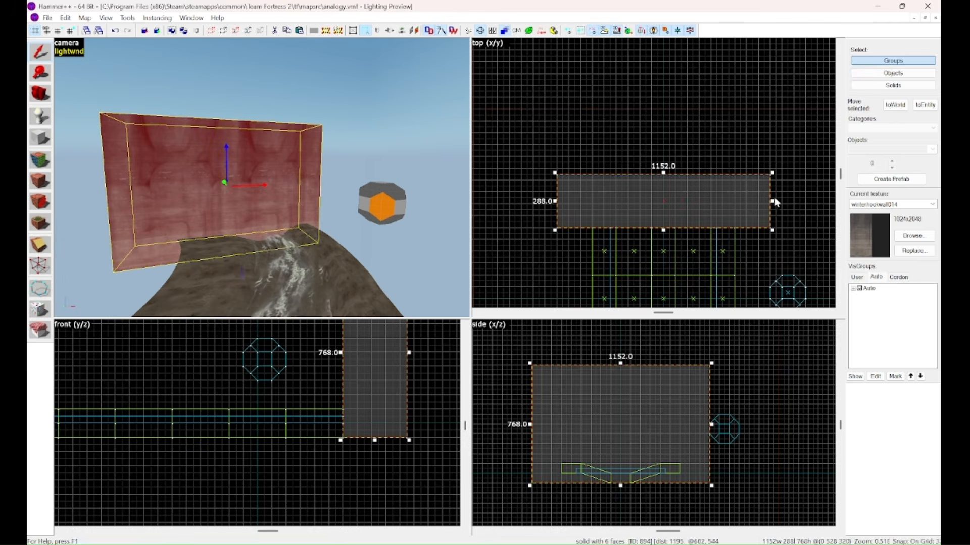
pyautogui.moveTo(771, 201); pyautogui.dragTo(784, 201)
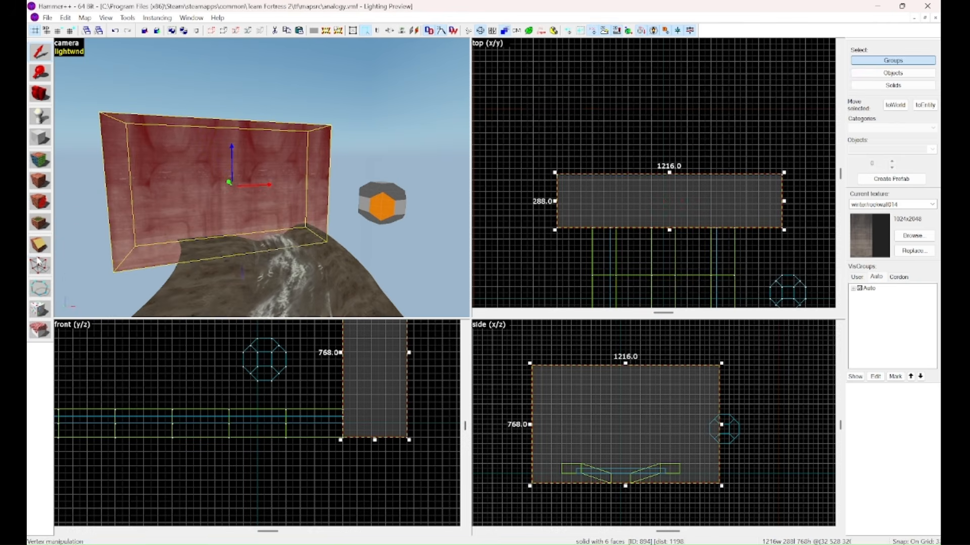
pyautogui.click(39, 263)
pyautogui.press(']')
pyautogui.press(']')
pyautogui.press(']')
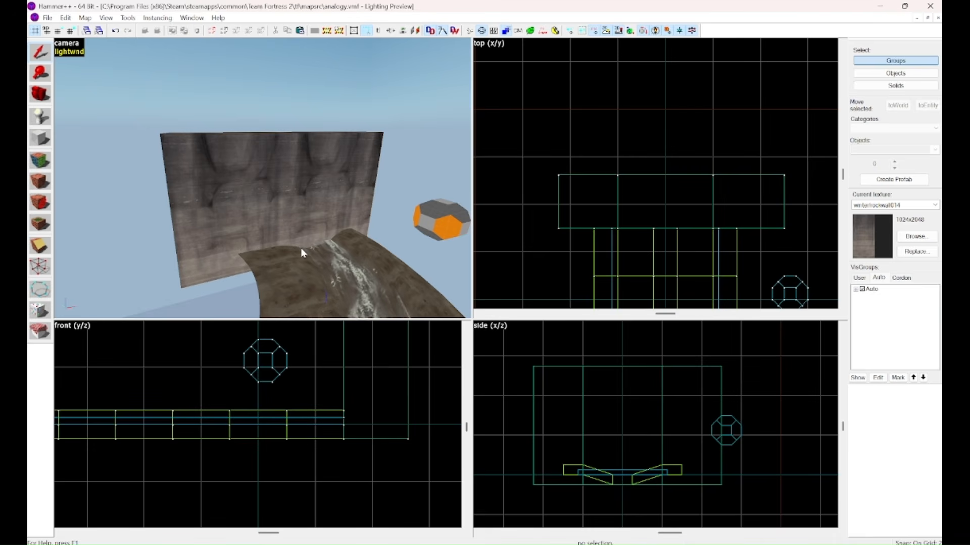
pyautogui.press('z')
pyautogui.press('w')
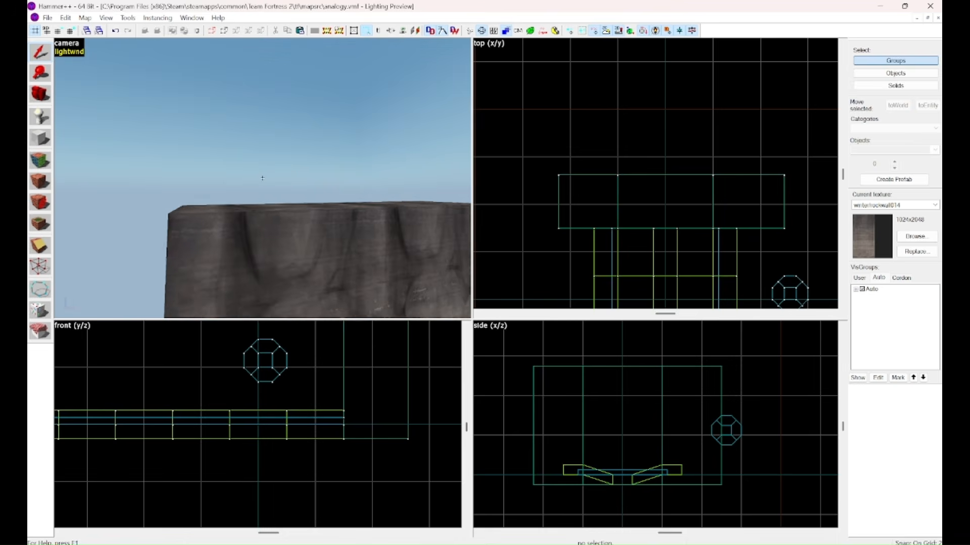
pyautogui.press('a')
pyautogui.click(262, 178)
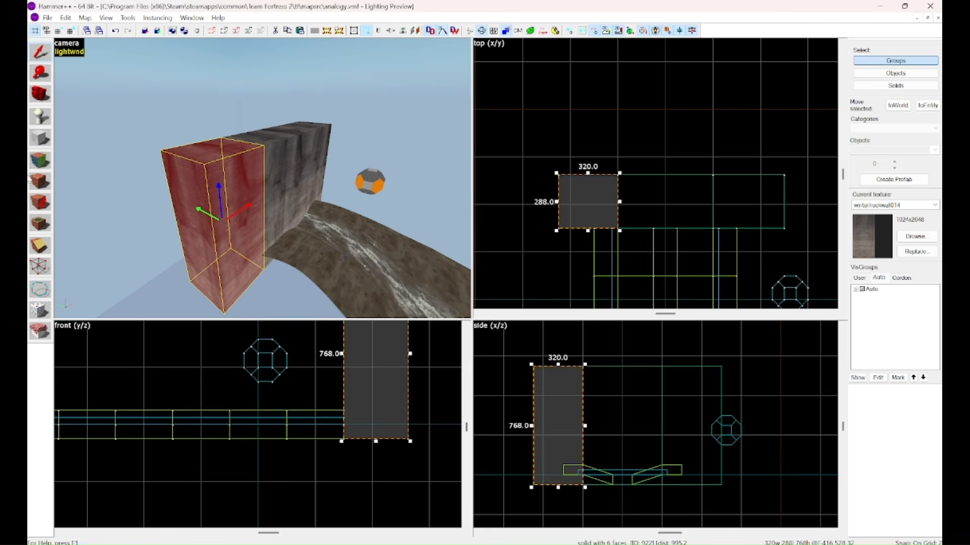
# Step: Select the front, top and end faces of the three wall sections and create power 3 displacements from them
pyautogui.hotkey('shift', 'a')
pyautogui.click(211, 153)
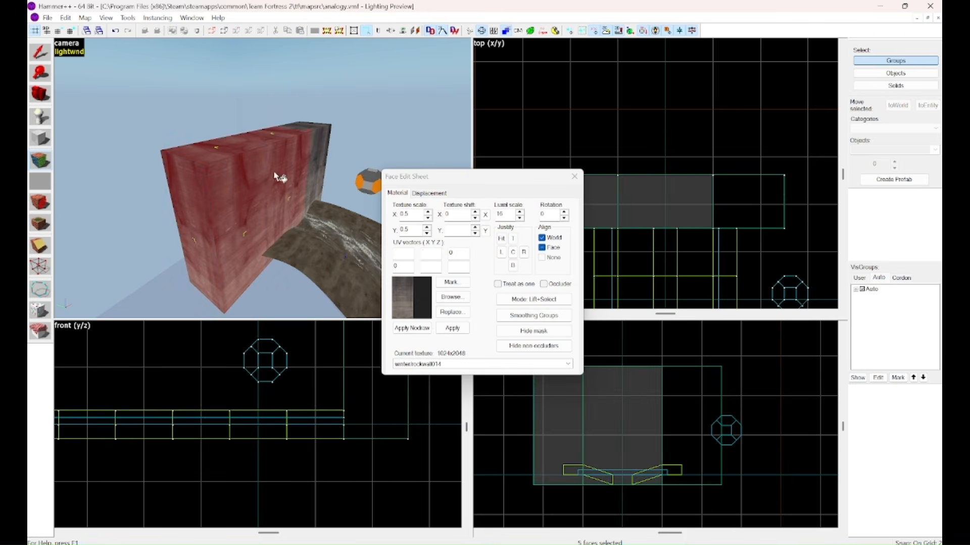
pyautogui.keyDown('ctrl'); pyautogui.click(319, 136); pyautogui.keyUp('ctrl')
pyautogui.press('z')
pyautogui.press('w')
pyautogui.press('d')
pyautogui.click(440, 194)
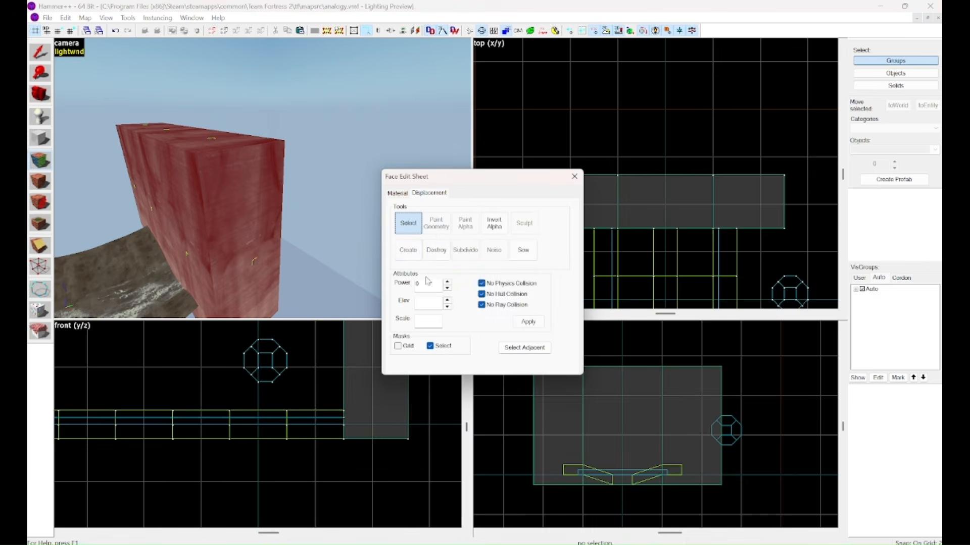
pyautogui.click(465, 287)
# Step: Inspect the displacement wireframe on the wall from the front, the end and above
pyautogui.press('w')
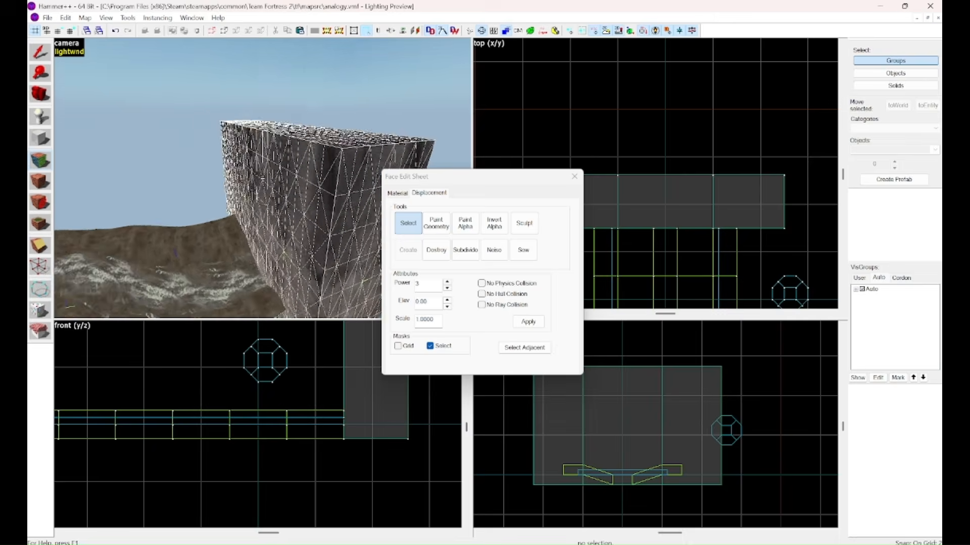
pyautogui.press('s')
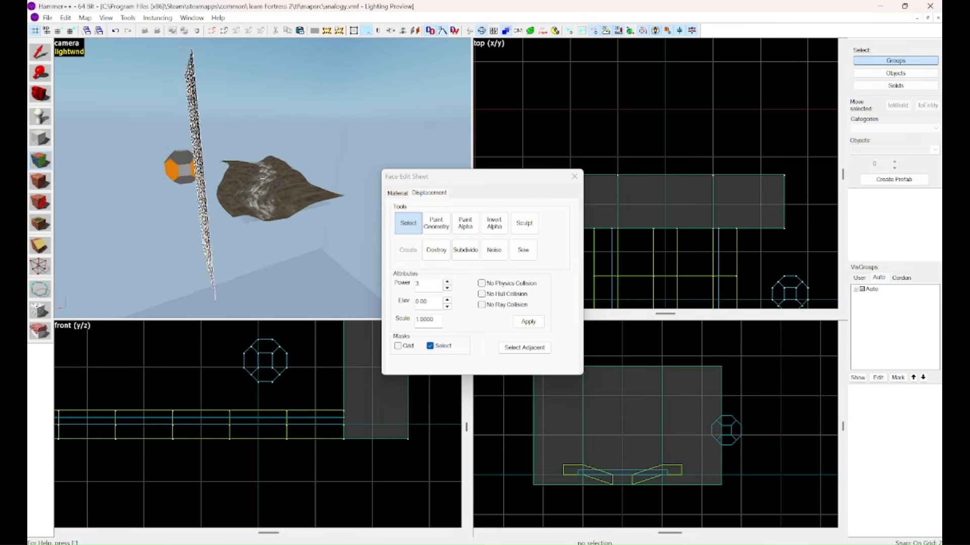
pyautogui.press('w')
pyautogui.press('s')
pyautogui.press('w')
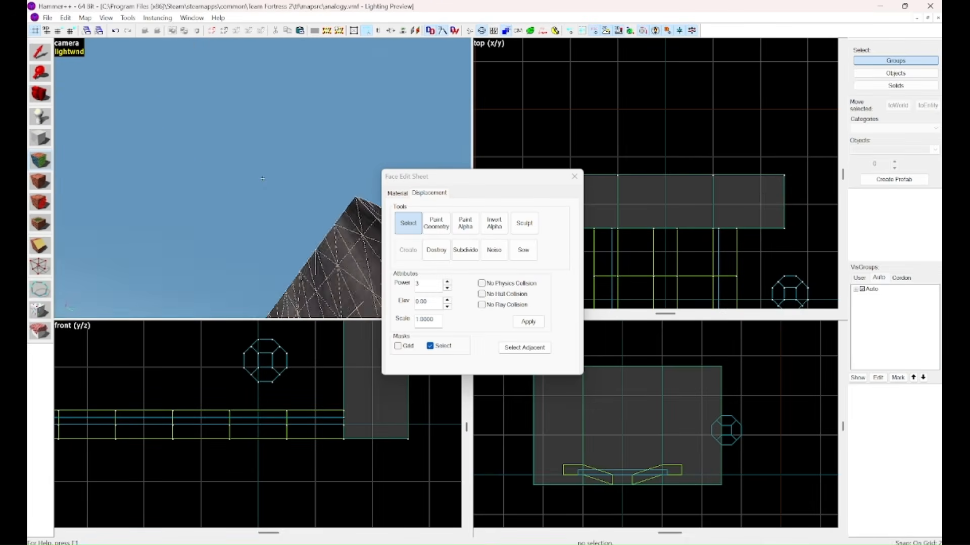
pyautogui.press('s')
pyautogui.press('s')
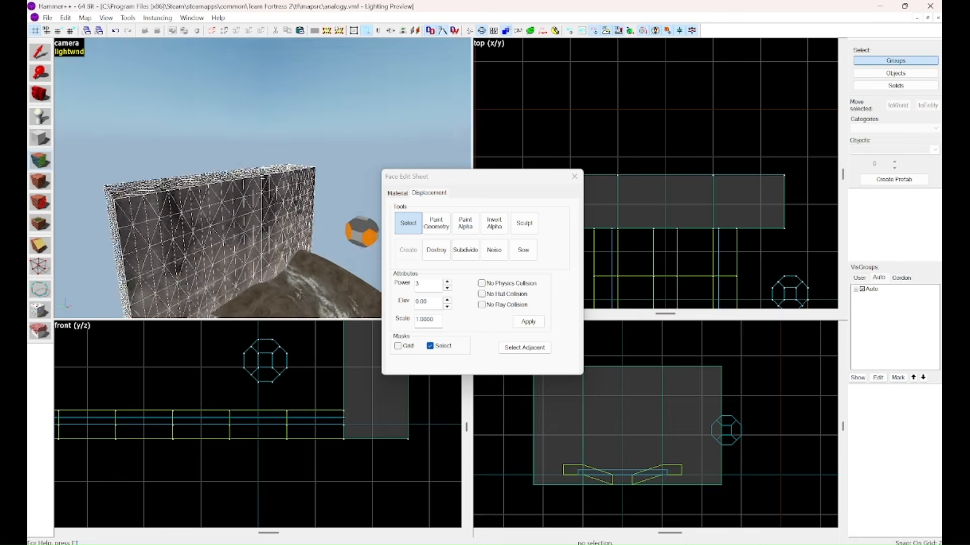
# Step: Reselect the wall's displacement faces across all three sections and subdivide them to round off the block
pyautogui.press('a')
pyautogui.press('z')
pyautogui.keyDown('ctrl'); pyautogui.click(270, 176); pyautogui.keyUp('ctrl')
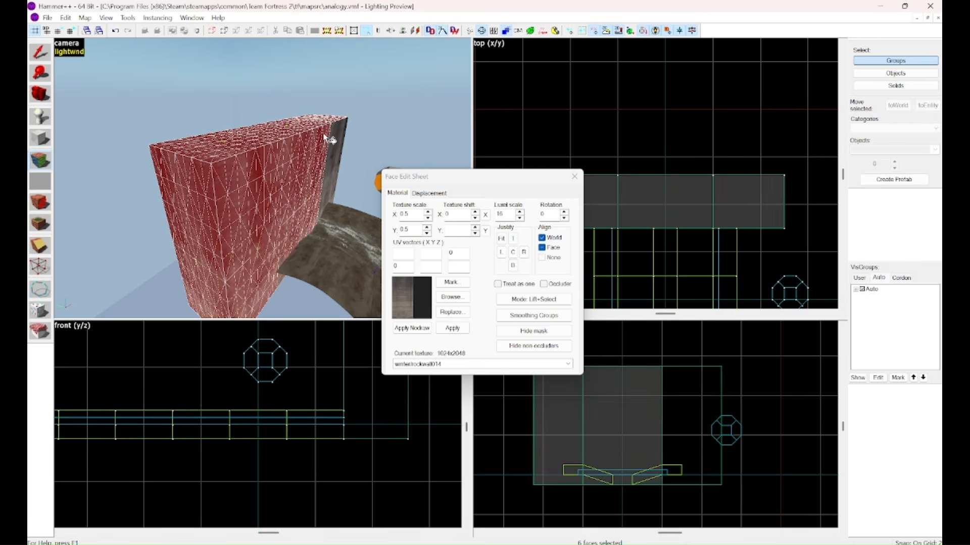
pyautogui.press('z')
pyautogui.press('w')
pyautogui.press('s')
pyautogui.press('z')
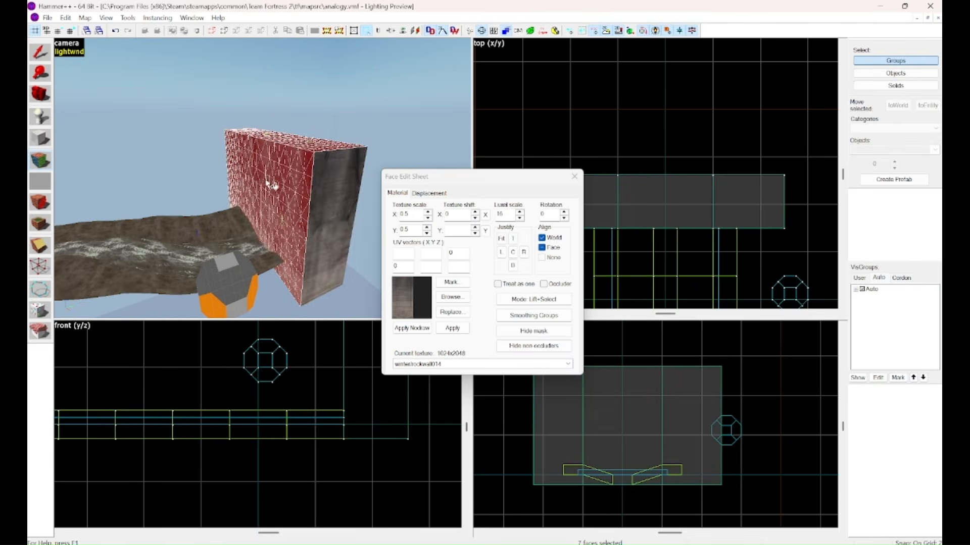
pyautogui.press('z')
pyautogui.press('a')
pyautogui.press('z')
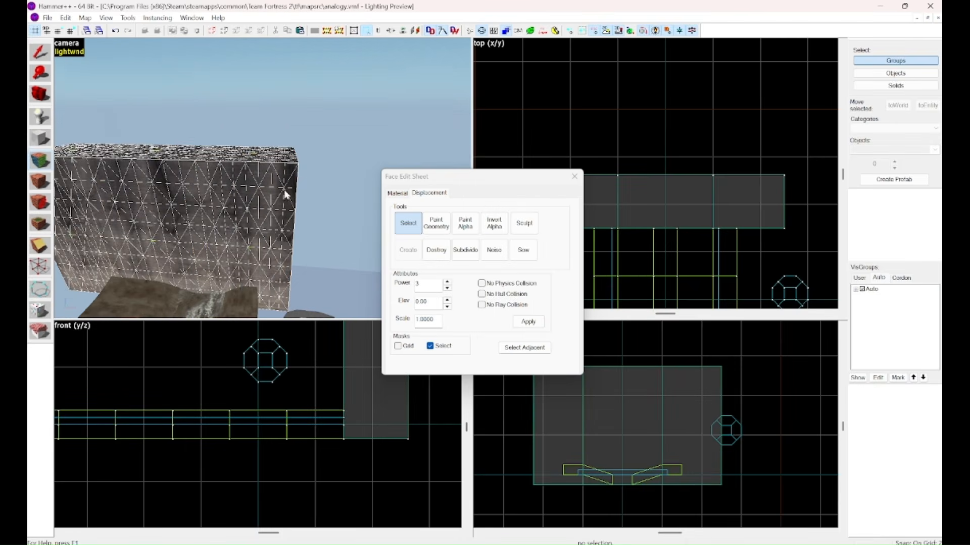
pyautogui.press('z')
pyautogui.press('w')
pyautogui.press('d')
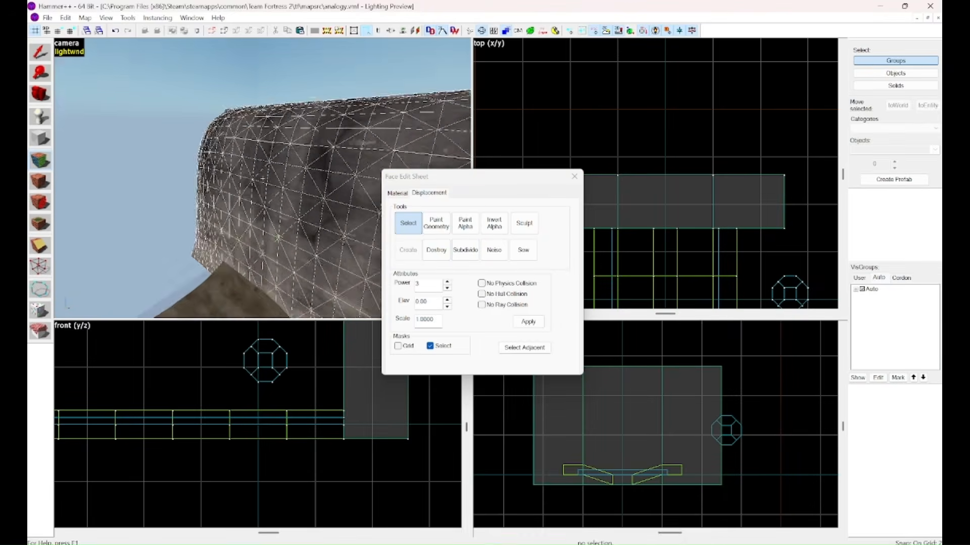
pyautogui.click(577, 177)
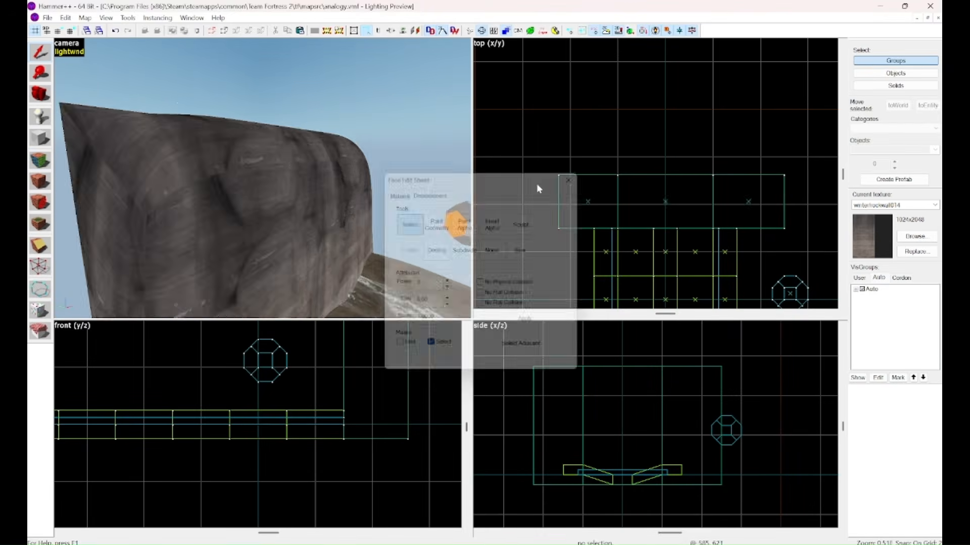
# Step: Check the rounded wall and the texture on the middle section's front and top faces
pyautogui.press('z')
pyautogui.press('s')
pyautogui.press('w')
pyautogui.press('s')
pyautogui.press('z')
pyautogui.click(46, 164)
pyautogui.click(229, 207)
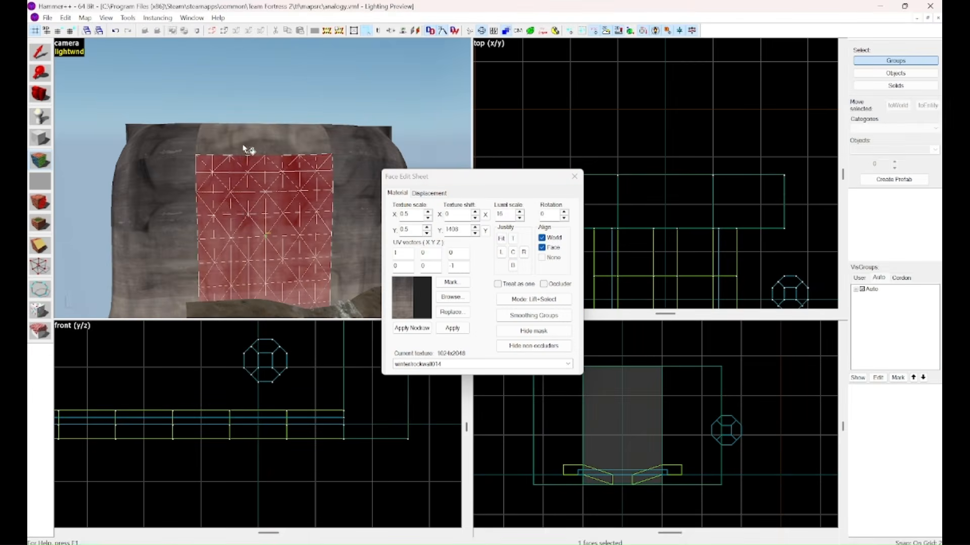
pyautogui.click(243, 149)
pyautogui.click(574, 176)
# Step: Examine the wall's shape and texture near its top edge and ends, with its sections selected and deselected
pyautogui.press('z')
pyautogui.press('w')
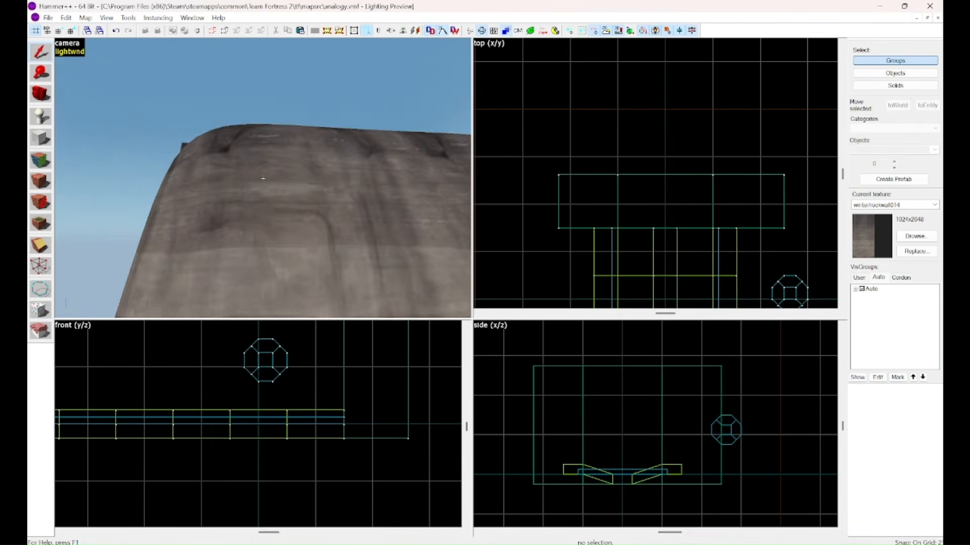
pyautogui.click(263, 178)
pyautogui.press('s')
pyautogui.press('z')
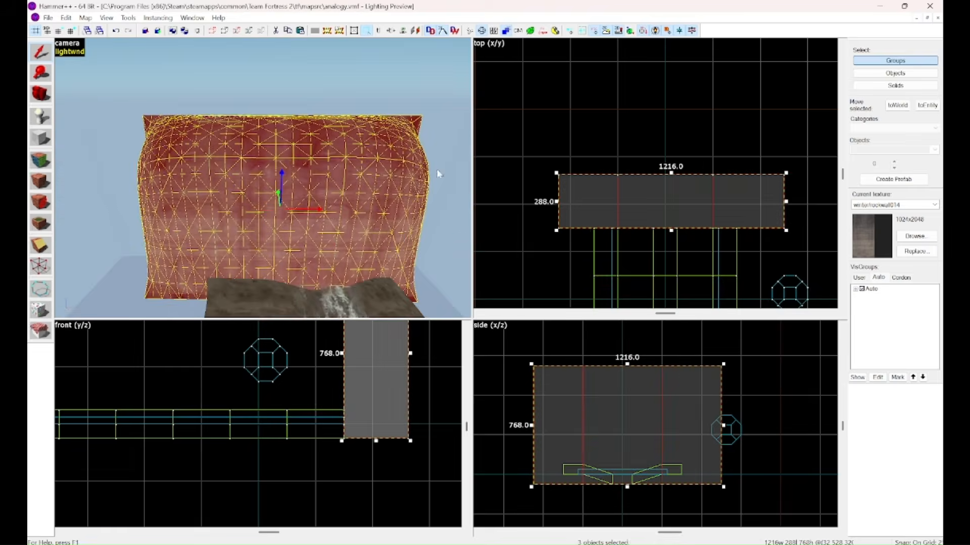
pyautogui.click(445, 191)
pyautogui.press('z')
pyautogui.press('w')
pyautogui.press('s')
pyautogui.click(263, 178)
pyautogui.press('w')
pyautogui.press('s')
pyautogui.press('z')
# Step: Select the wall's three front faces and set geometry painting to Raise/Lower along the face normal, distance 5 and radius 235
pyautogui.click(40, 160)
pyautogui.click(132, 168)
pyautogui.keyDown('ctrl'); pyautogui.click(207, 160); pyautogui.keyUp('ctrl')
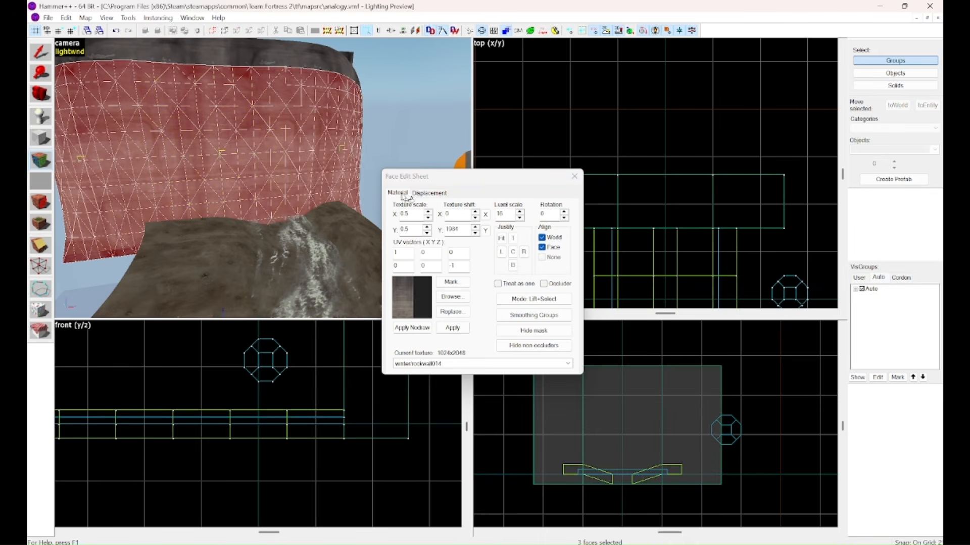
pyautogui.click(436, 223)
pyautogui.press('z')
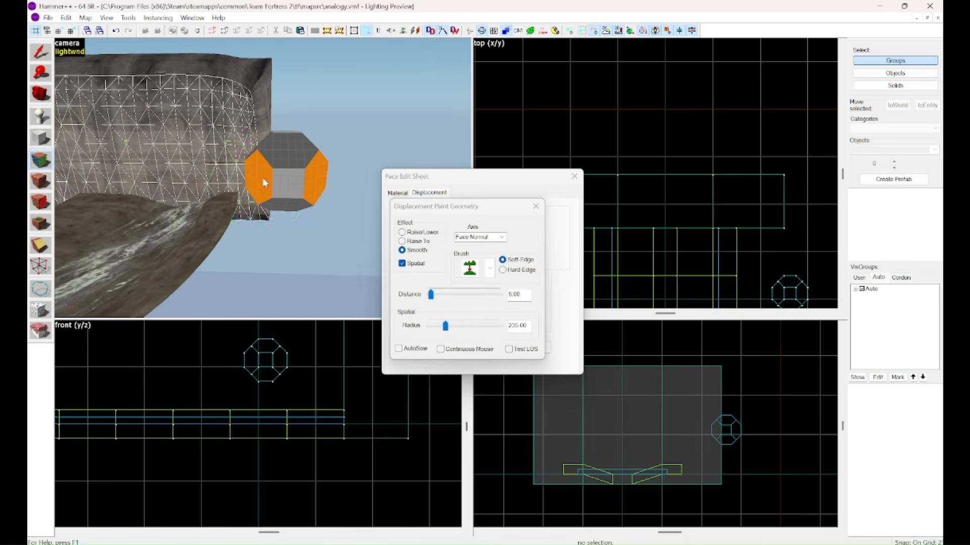
pyautogui.press('w')
pyautogui.press('z')
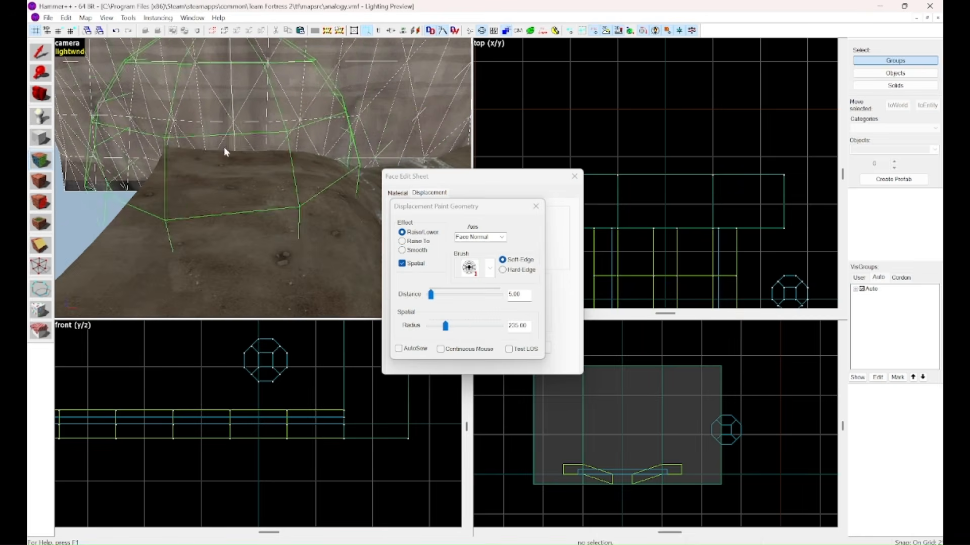
# Step: Sculpt the lower part of the wall's front with the Raise/Lower brush so its base flares outward along the channel
pyautogui.press('z')
pyautogui.press('w')
pyautogui.press('z')
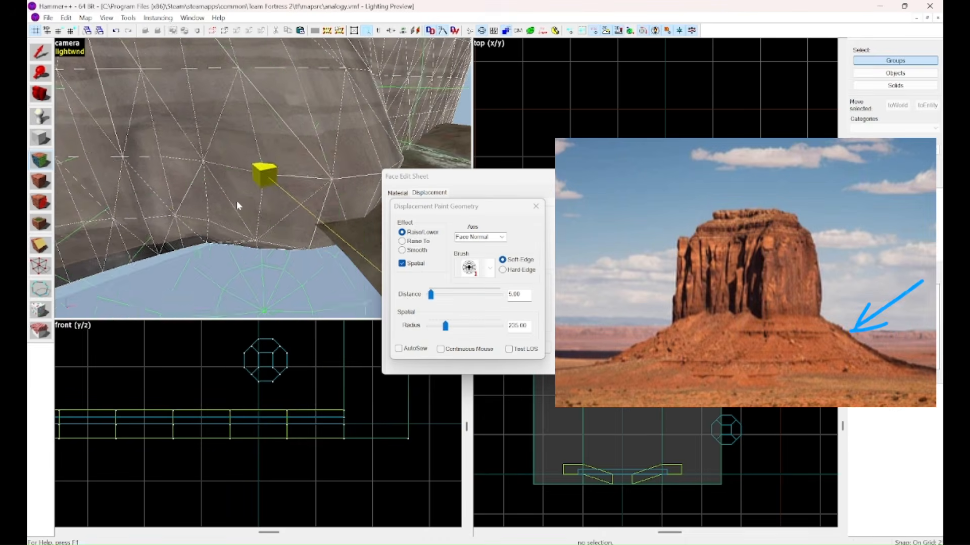
pyautogui.press('z')
pyautogui.press('z')
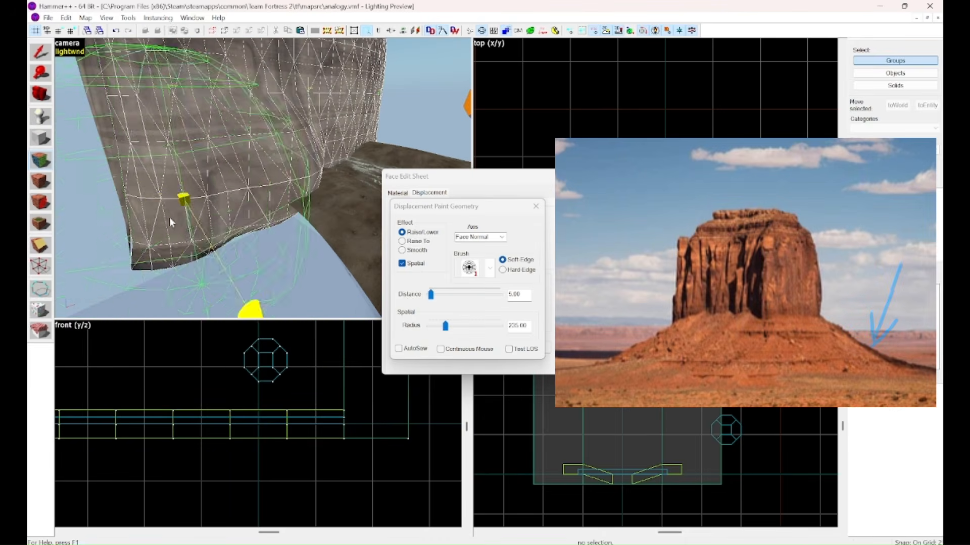
pyautogui.press('z')
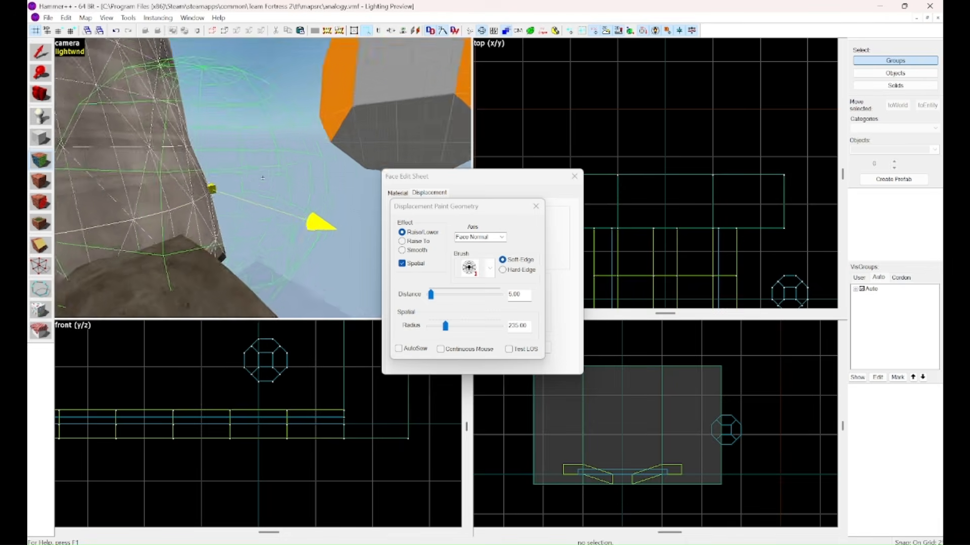
pyautogui.press('z')
pyautogui.press('z')
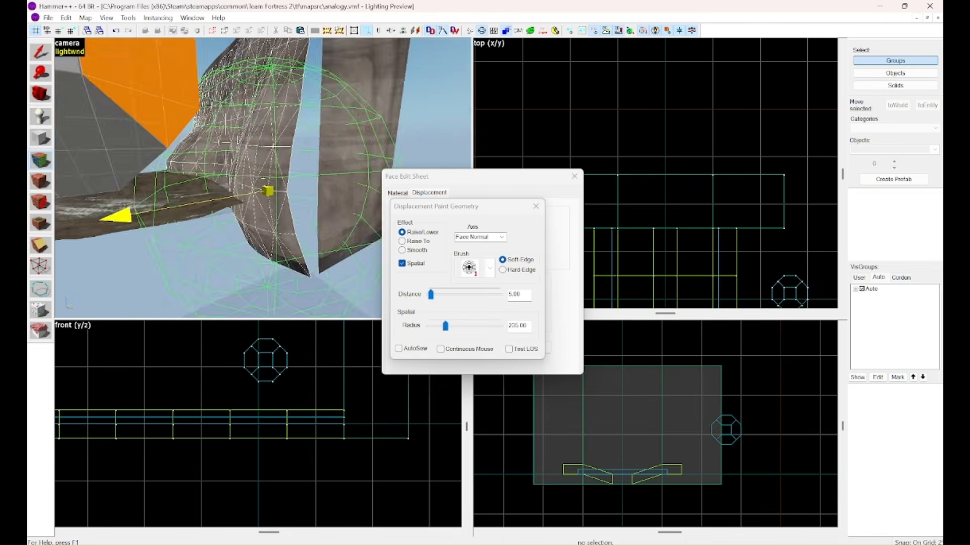
# Step: Continue sculpting the wall's front up to both upper corners so its sides slope like a mountain
pyautogui.press('z')
pyautogui.moveTo(137, 153); pyautogui.dragTo(126, 142)
pyautogui.press('z')
pyautogui.press('z')
pyautogui.press('z')
pyautogui.press('z')
pyautogui.press('z')
pyautogui.press('z')
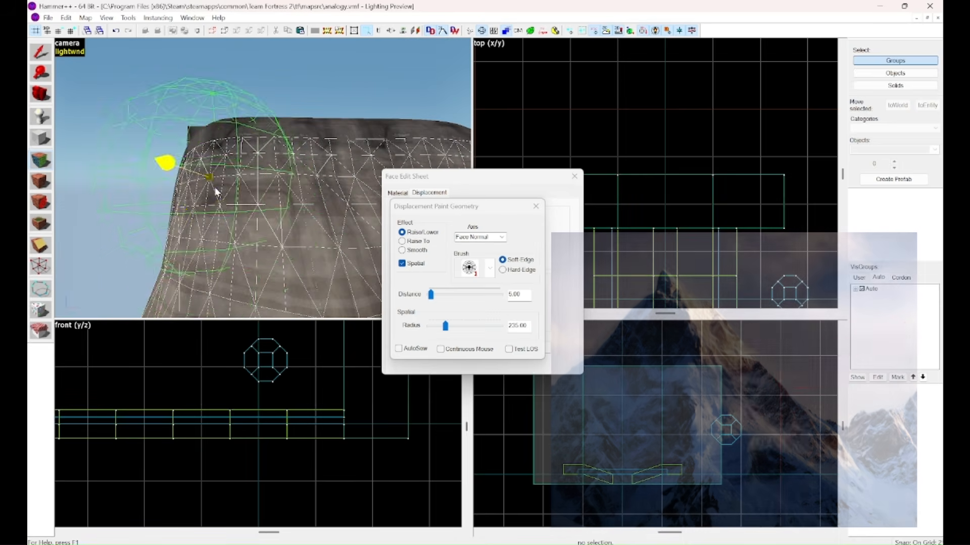
pyautogui.press('z')
pyautogui.press('z')
pyautogui.press('z')
pyautogui.press('z')
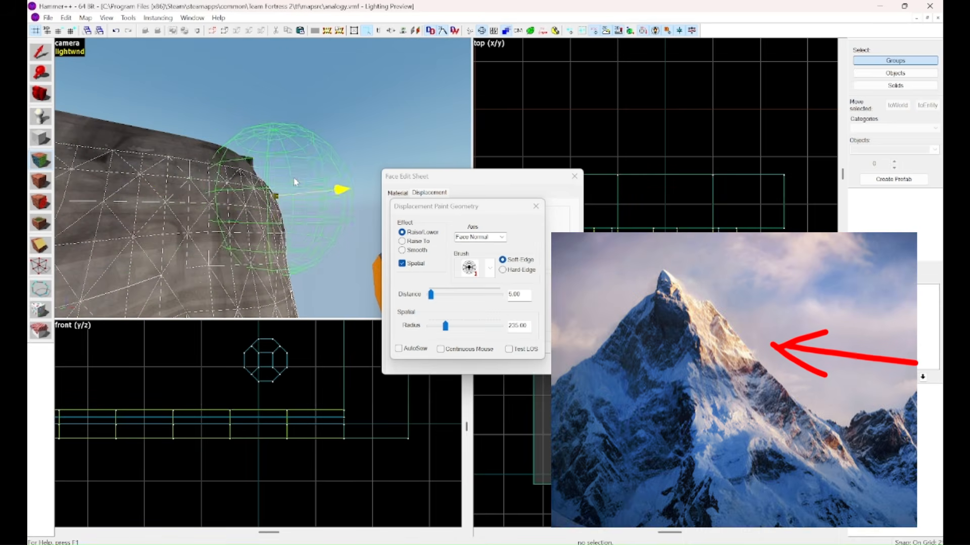
# Step: Select all the wall's displacement faces and apply the Smooth brush, radius 235, along the front of the top
pyautogui.press('z')
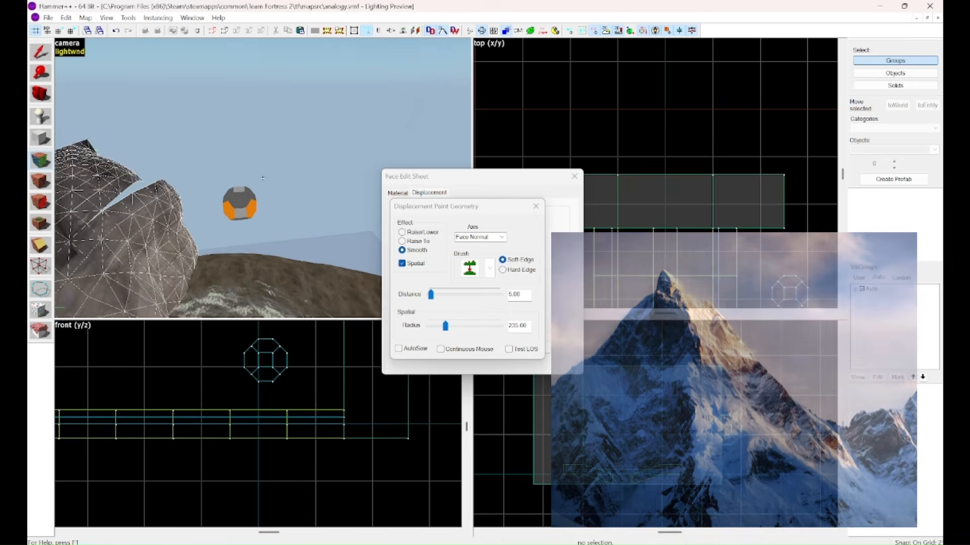
pyautogui.press('z')
pyautogui.press('z')
pyautogui.press('z')
pyautogui.press('z')
pyautogui.press('z')
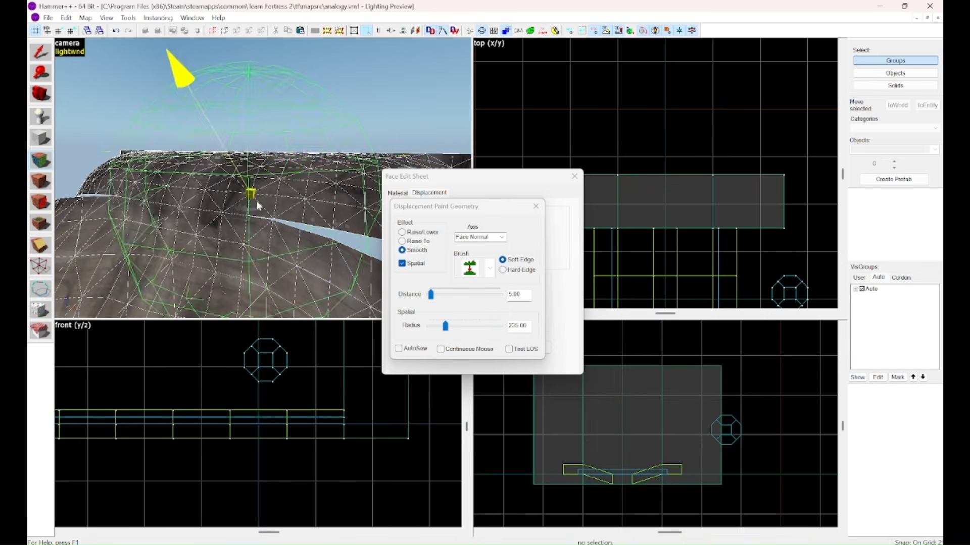
pyautogui.press('z')
pyautogui.press('z')
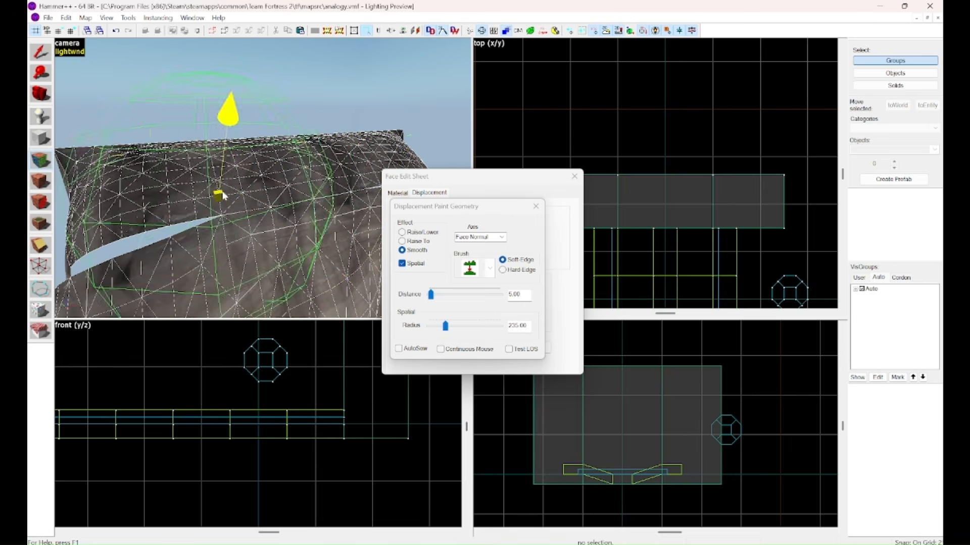
# Step: Smooth the displacement surfaces around the top corners at both ends of the wall
pyautogui.press('z')
pyautogui.press('s')
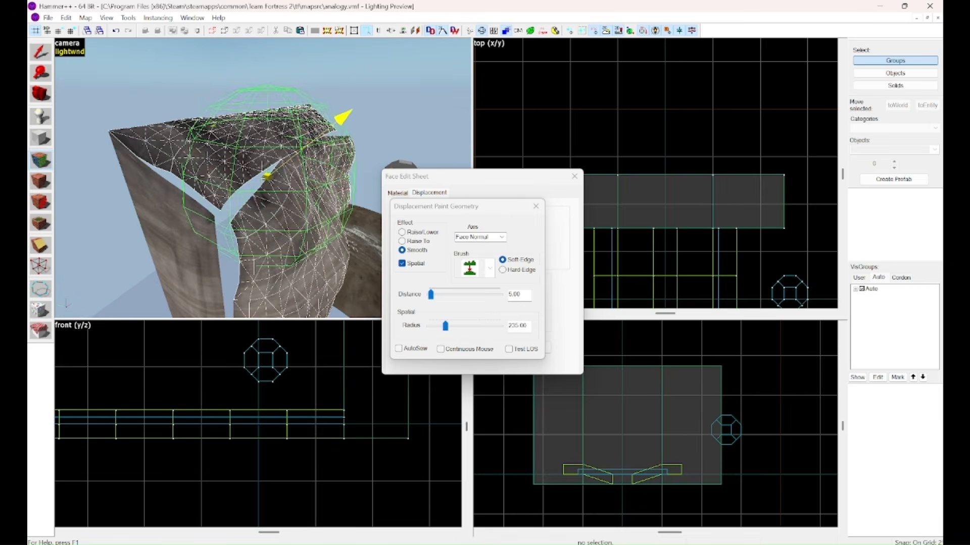
pyautogui.press('z')
pyautogui.press('w')
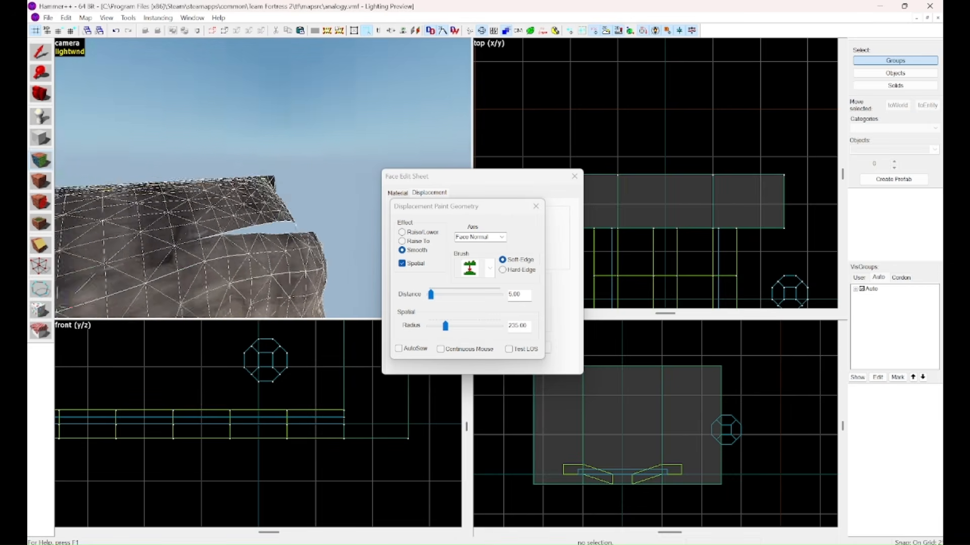
pyautogui.press('s')
pyautogui.press('z')
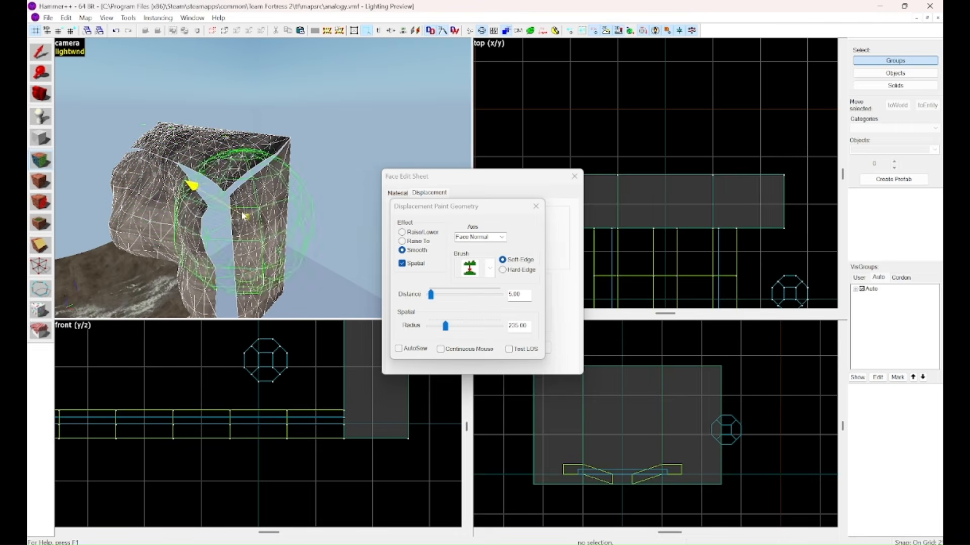
# Step: Sculpt the end face of the wall outward from base to top with the Raise/Lower brush, radius 235
pyautogui.click(538, 210)
pyautogui.click(249, 227)
pyautogui.click(437, 224)
pyautogui.press('z')
pyautogui.press('w')
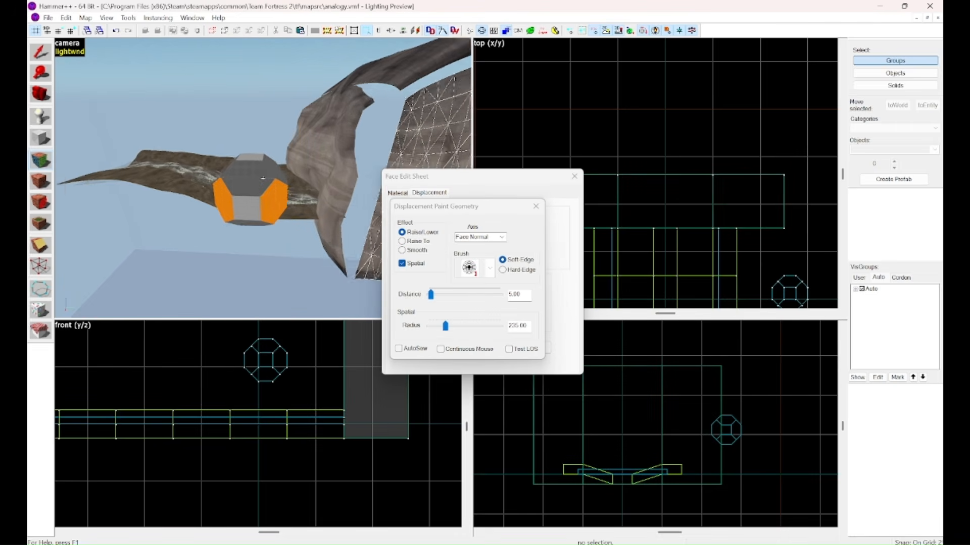
pyautogui.press('z')
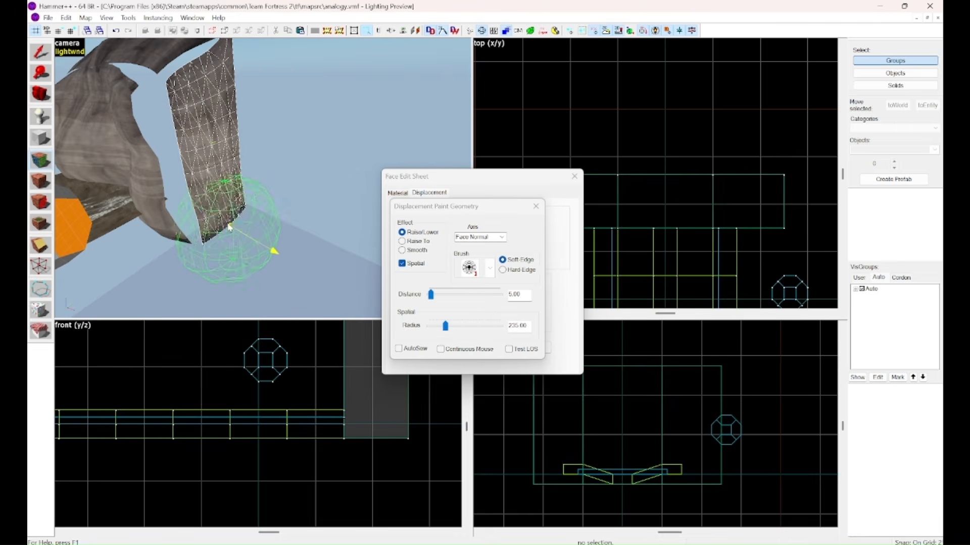
pyautogui.moveTo(258, 201)
pyautogui.mouseDown()
pyautogui.moveTo(240, 174)
pyautogui.moveTo(230, 123)
pyautogui.mouseUp()
pyautogui.press('z')
pyautogui.press('s')
pyautogui.press('z')
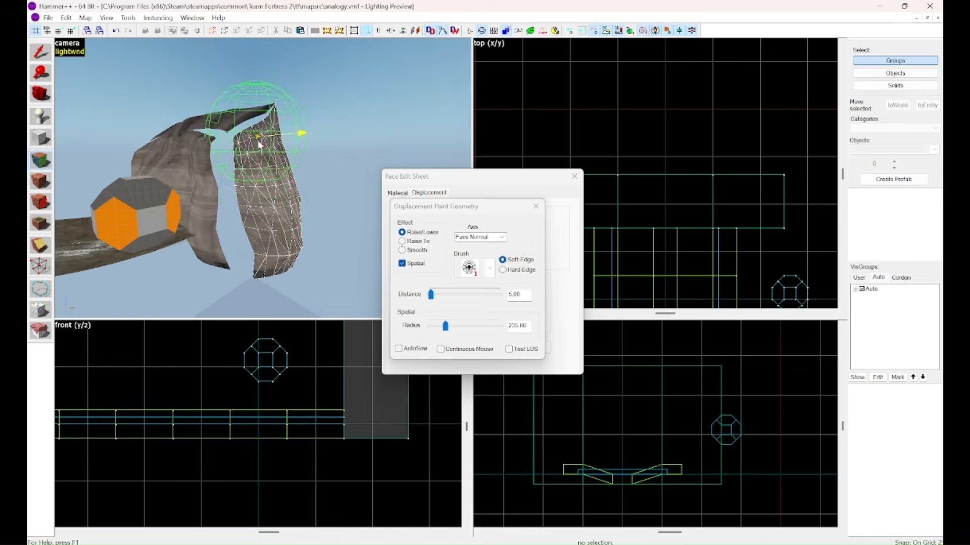
pyautogui.press('z')
pyautogui.press('w')
pyautogui.press('s')
pyautogui.press('z')
# Step: Sculpt the end face at the wall's opposite end into a rounded curve with the same Raise/Lower brush
pyautogui.click(528, 208)
pyautogui.click(443, 228)
pyautogui.press('z')
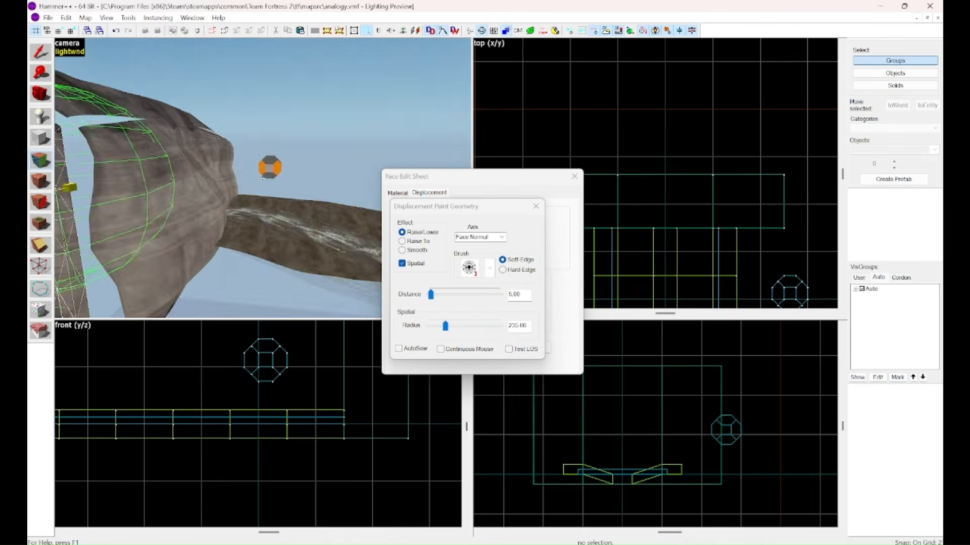
pyautogui.press('z')
pyautogui.moveTo(325, 211); pyautogui.dragTo(324, 142)
pyautogui.press('z')
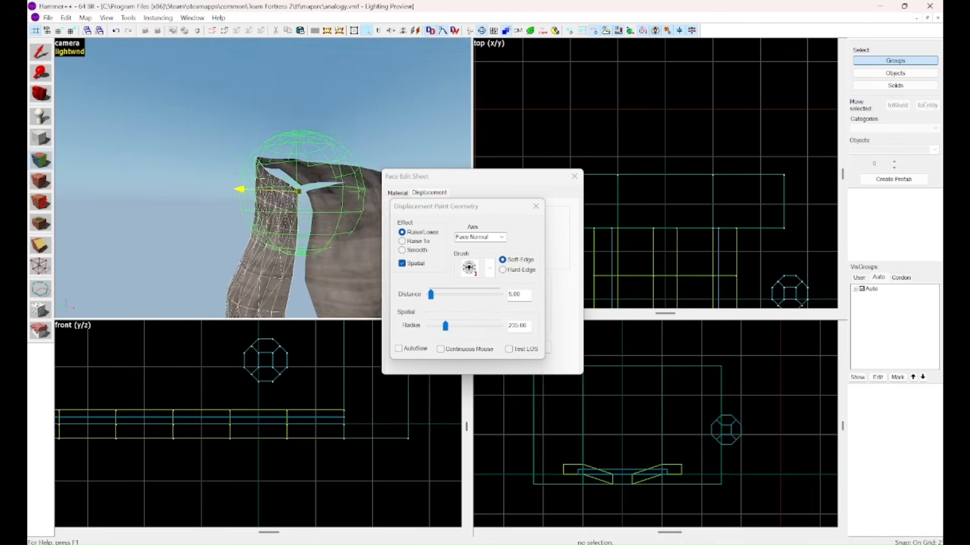
pyautogui.press('s')
pyautogui.press('z')
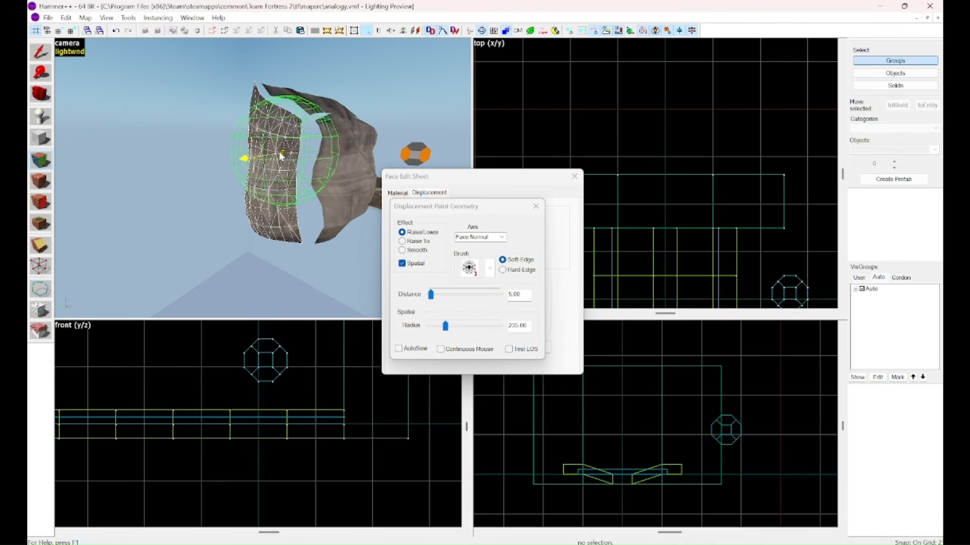
pyautogui.click(574, 176)
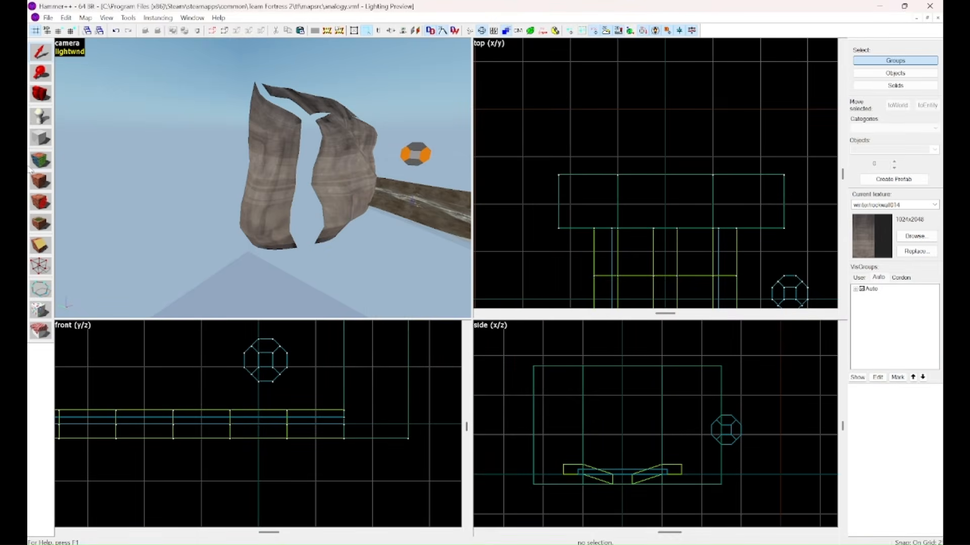
# Step: Select the end, front and top displacement faces at one end of the wall and sew their edges together
pyautogui.click(41, 181)
pyautogui.keyDown('ctrl'); pyautogui.click(345, 172); pyautogui.keyUp('ctrl')
pyautogui.press('z')
pyautogui.press('w')
pyautogui.press('z')
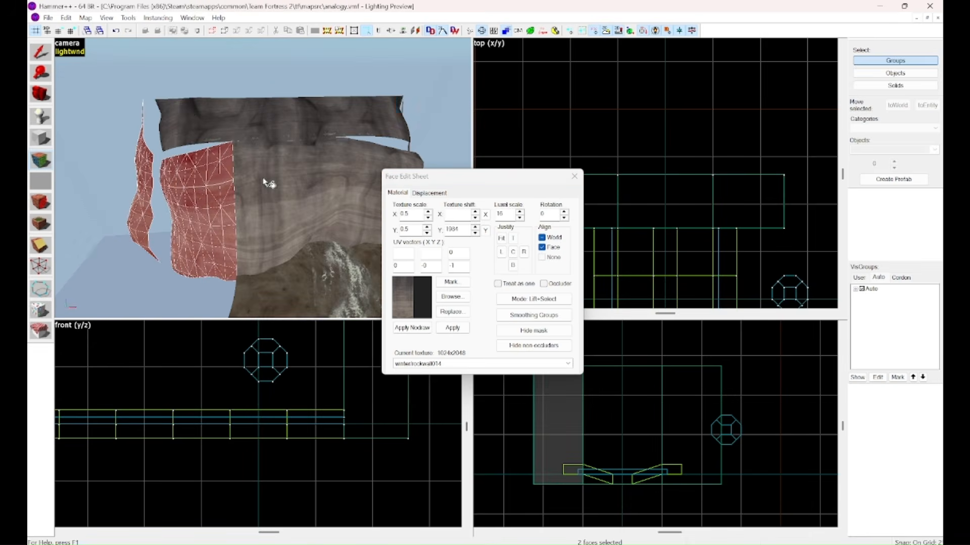
pyautogui.keyDown('ctrl'); pyautogui.click(182, 109); pyautogui.keyUp('ctrl')
pyautogui.press('z')
pyautogui.press('w')
pyautogui.press('z')
pyautogui.click(426, 193)
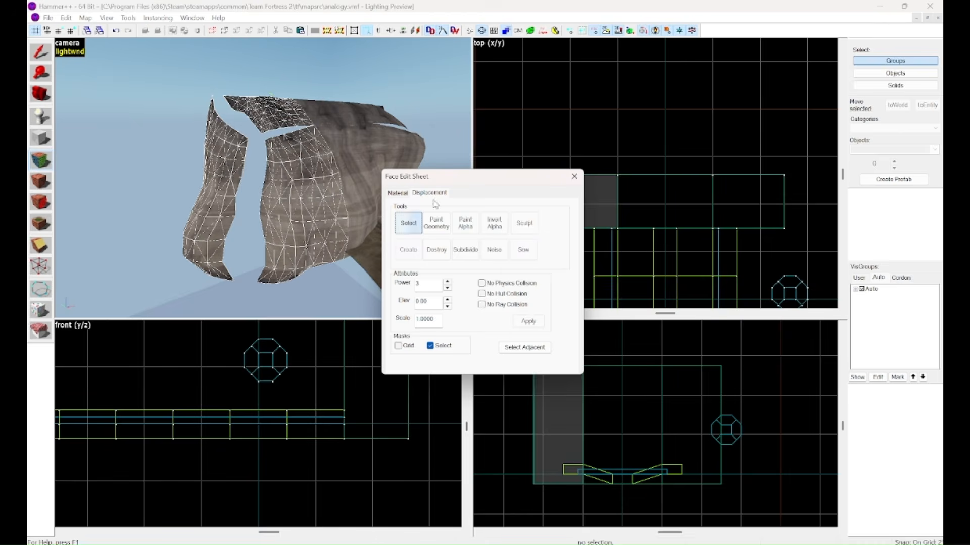
pyautogui.click(575, 176)
# Step: Select the end, front and top displacement faces at the wall's other end and sew their gaps closed
pyautogui.press('z')
pyautogui.press('w')
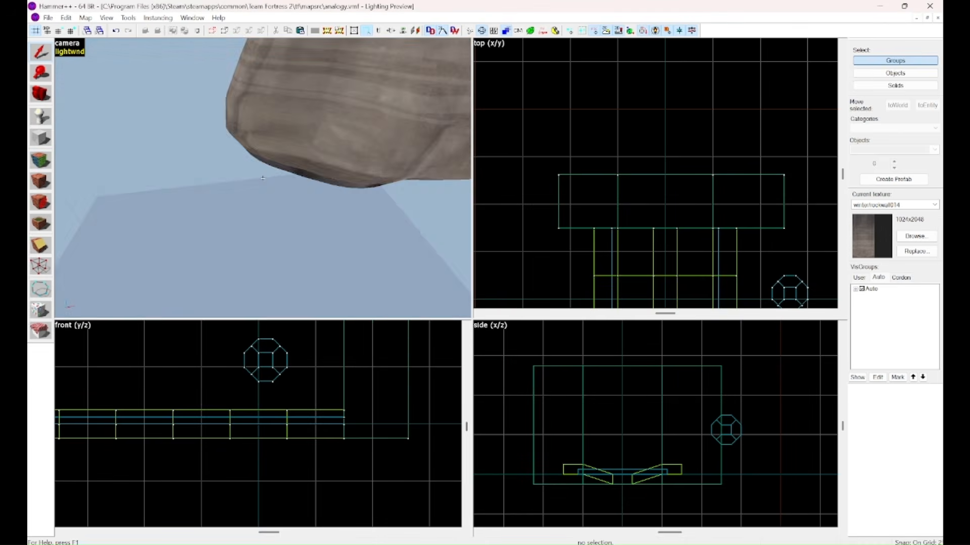
pyautogui.press('w')
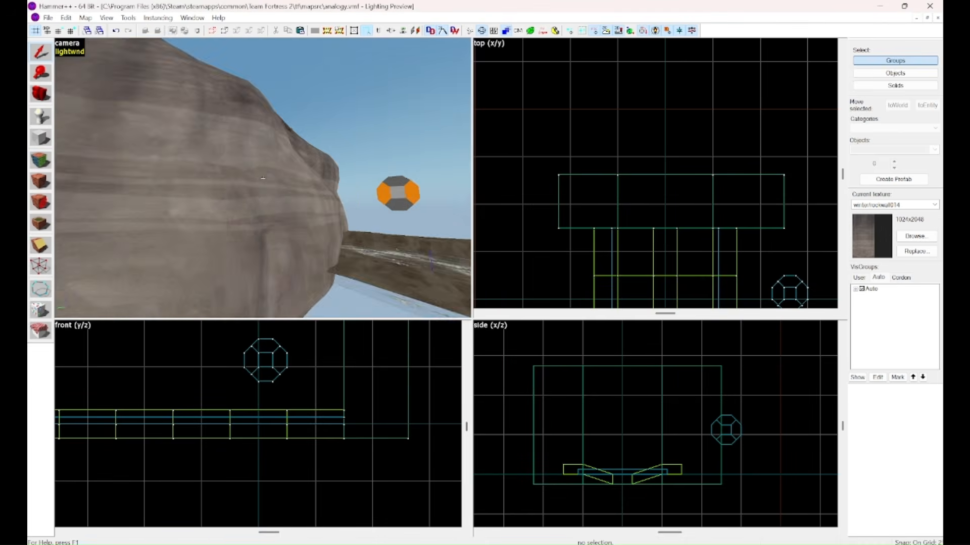
pyautogui.press('s')
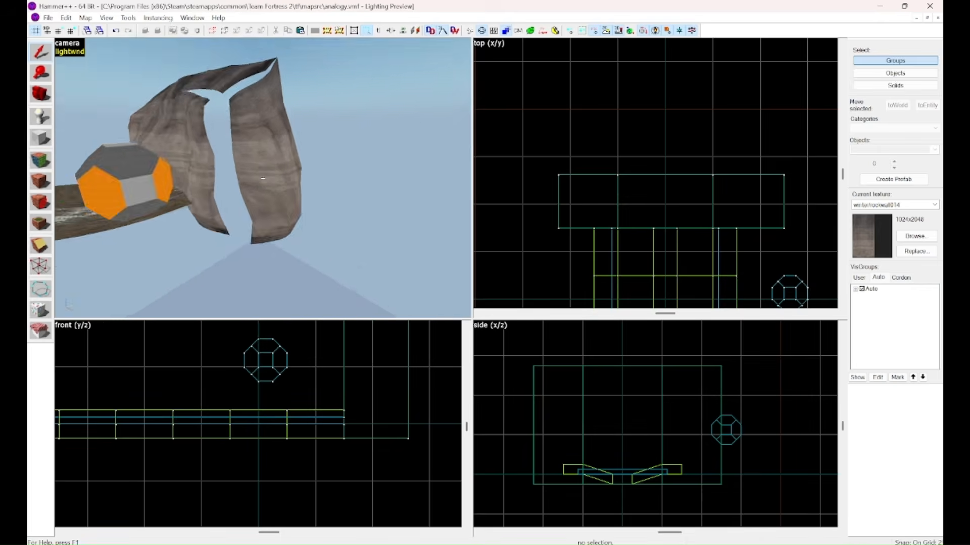
pyautogui.click(262, 177)
pyautogui.hotkey('shift', 'a')
pyautogui.press('z')
pyautogui.click(431, 196)
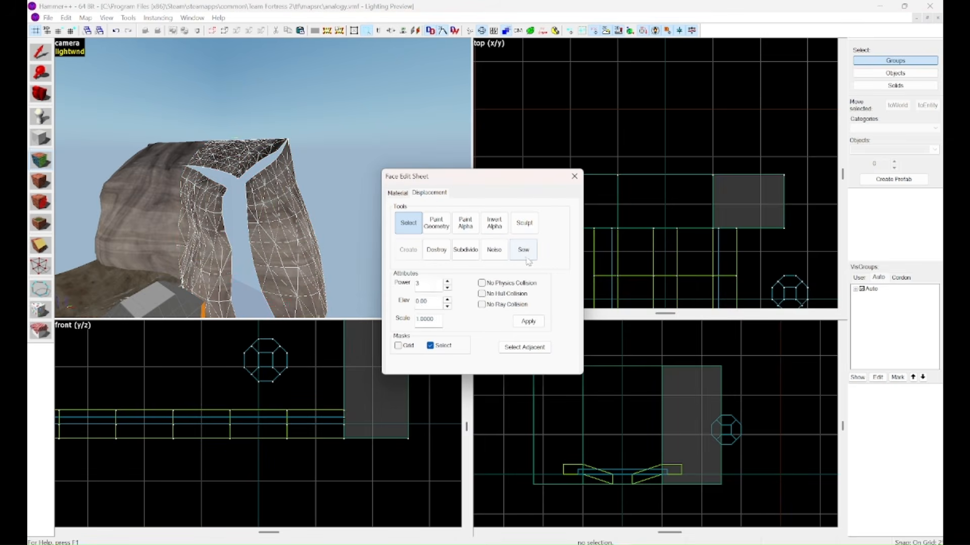
pyautogui.click(574, 176)
# Step: Select all the wall's displacement faces and touch up the sewn surface with the Paint Geometry tool
pyautogui.press('z')
pyautogui.press('w')
pyautogui.click(263, 178)
pyautogui.press('s')
pyautogui.press('z')
pyautogui.keyDown('ctrl'); pyautogui.click(263, 178); pyautogui.keyUp('ctrl')
pyautogui.click(38, 164)
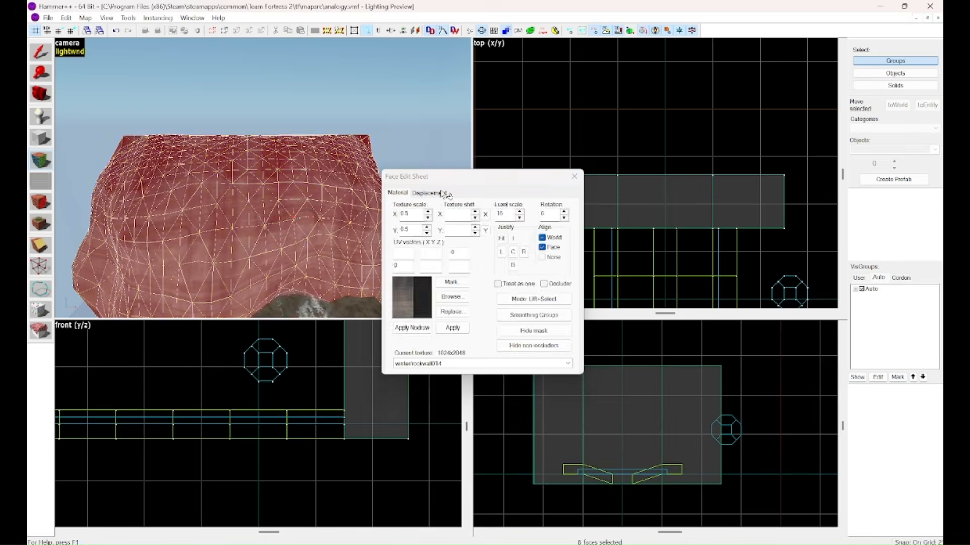
pyautogui.click(429, 192)
pyautogui.click(437, 223)
pyautogui.click(531, 211)
pyautogui.click(575, 176)
# Step: Add a prop_static with the waterfall001.mdl model near the rock wall and open its properties
pyautogui.press('z')
pyautogui.press('w')
pyautogui.press('z')
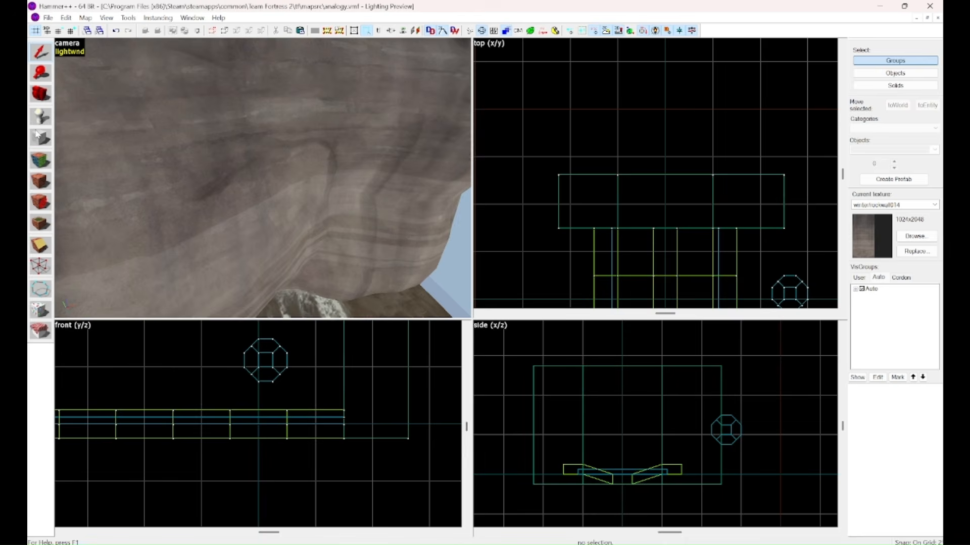
pyautogui.press('z')
pyautogui.press('w')
pyautogui.click(262, 178)
pyautogui.press('z')
pyautogui.click(41, 52)
pyautogui.doubleClick(289, 149)
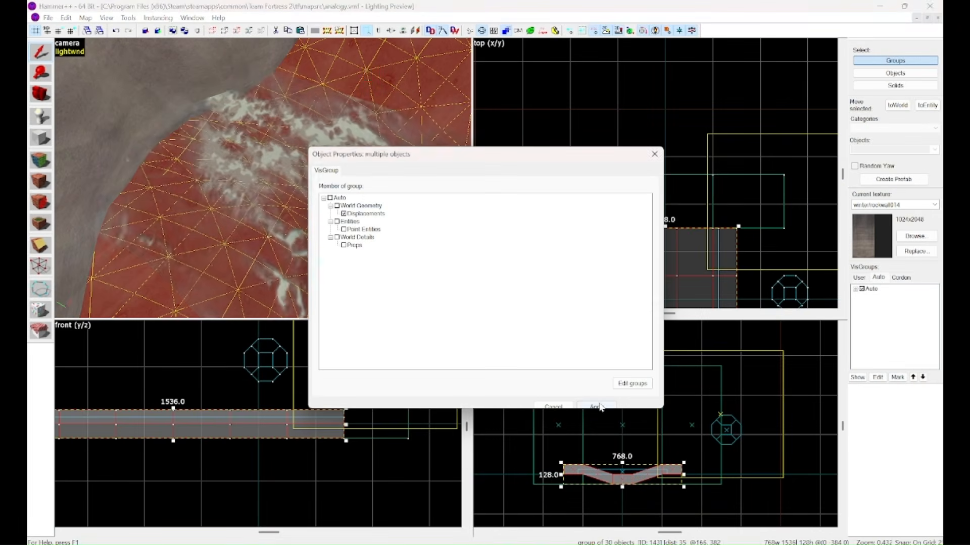
pyautogui.press('z')
pyautogui.press('s')
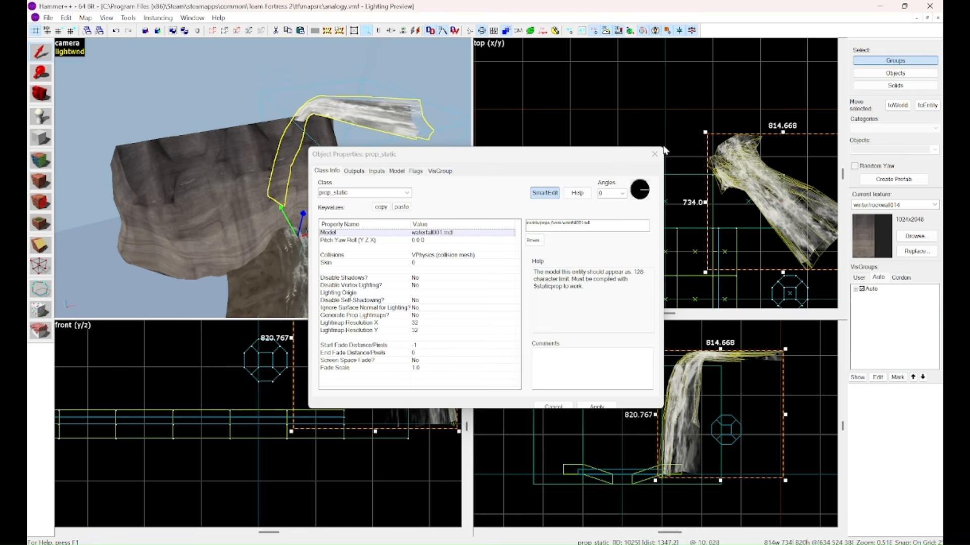
# Step: Rotate the waterfall prop to face down the river and move it against the middle of the wall
pyautogui.click(698, 192)
pyautogui.moveTo(642, 108); pyautogui.dragTo(598, 116)
pyautogui.scroll(2, 624, 168)
pyautogui.moveTo(610, 211); pyautogui.dragTo(634, 147)
pyautogui.scroll(2, 634, 195)
pyautogui.press('z')
pyautogui.press('w')
pyautogui.press('w')
pyautogui.press('z')
# Step: Lower the waterfall slightly in the side view so its foot reaches the river channel
pyautogui.moveTo(631, 431); pyautogui.dragTo(631, 439)
pyautogui.press('z')
pyautogui.press('w')
pyautogui.press('z')
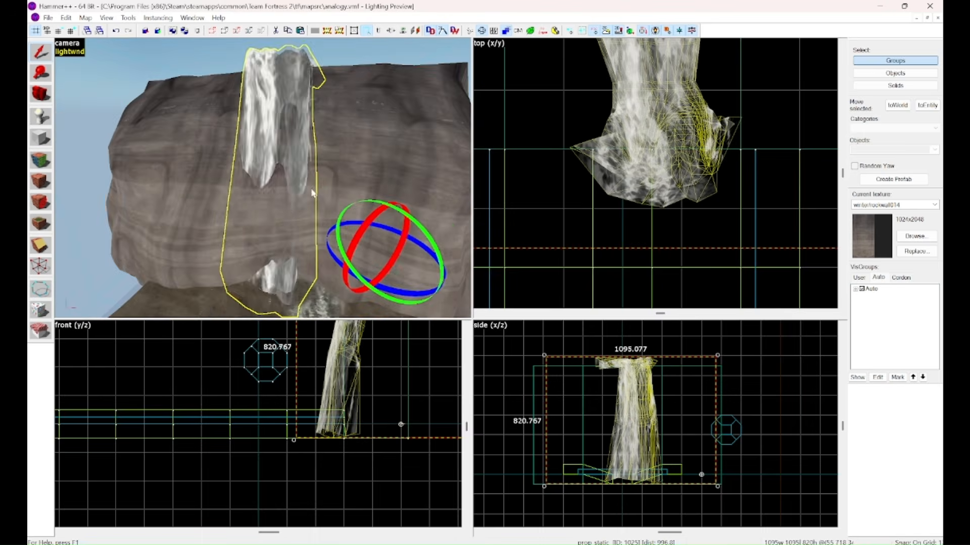
# Step: Select the wall displacements behind the waterfall and push the rock back with the Raise/Lower brush, radius 235, to expose the cascade
pyautogui.click(253, 231)
pyautogui.press('z')
pyautogui.press('z')
pyautogui.keyDown('ctrl'); pyautogui.click(263, 178); pyautogui.keyUp('ctrl')
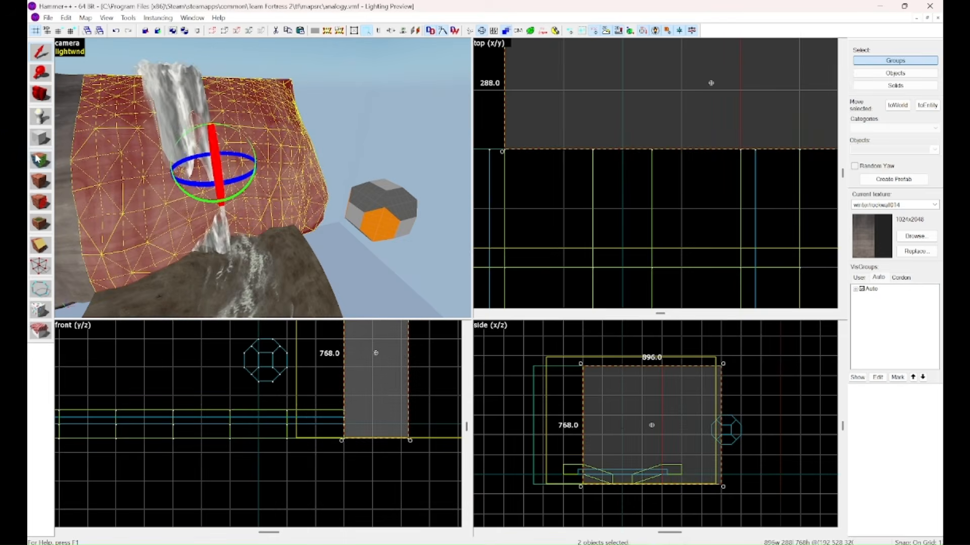
pyautogui.click(38, 160)
pyautogui.click(436, 223)
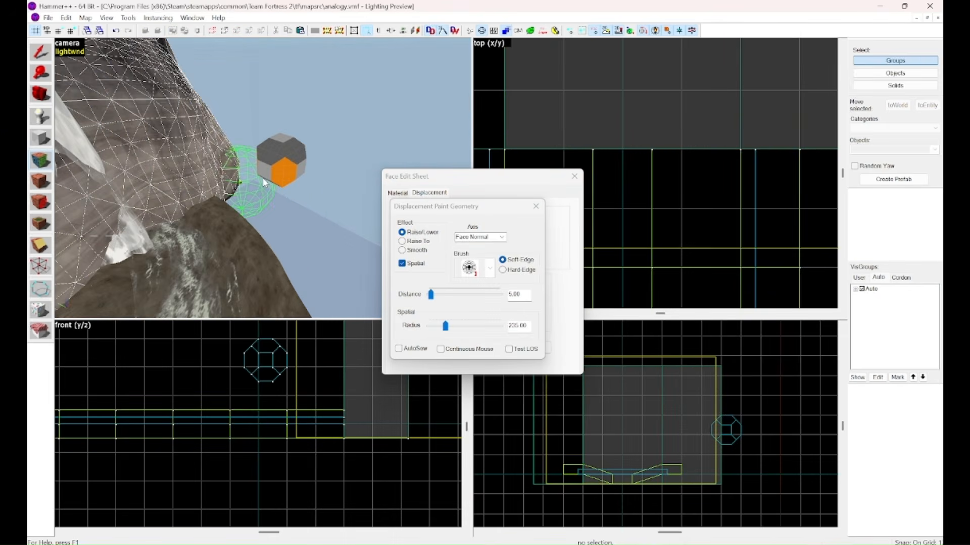
pyautogui.press('z')
pyautogui.press('z')
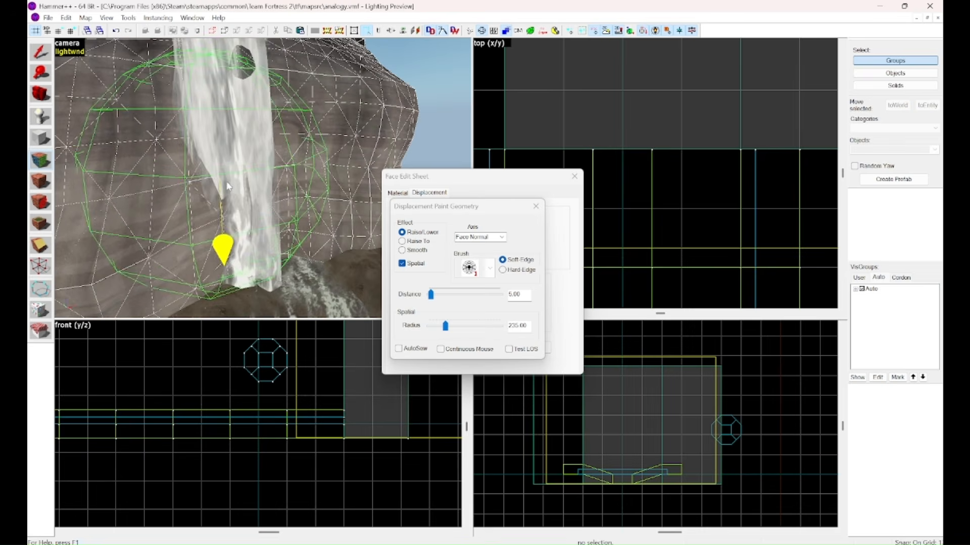
pyautogui.press('z')
pyautogui.press('w')
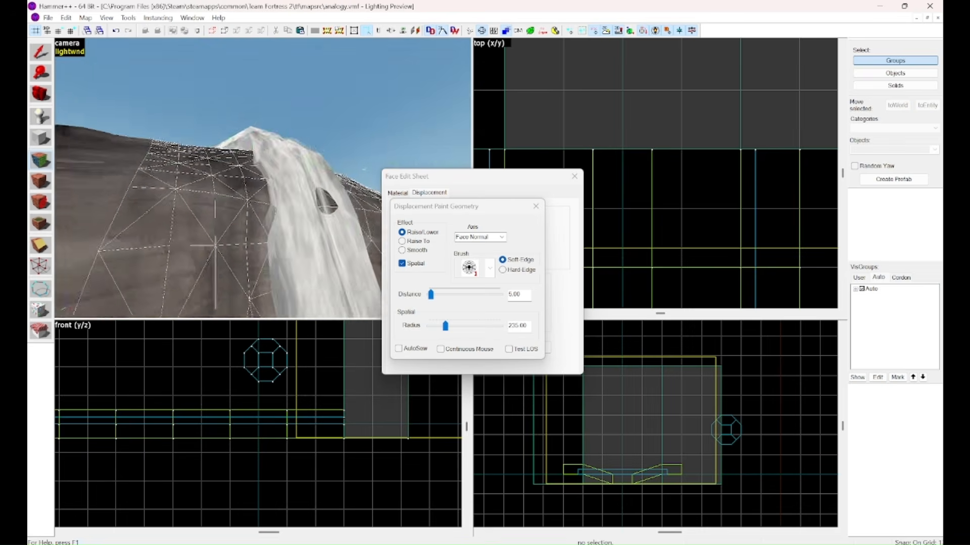
# Step: Sculpt the top of the wall beside the waterfall so the rock rises and frames a notch for the water
pyautogui.press('z')
pyautogui.press('z')
pyautogui.press('s')
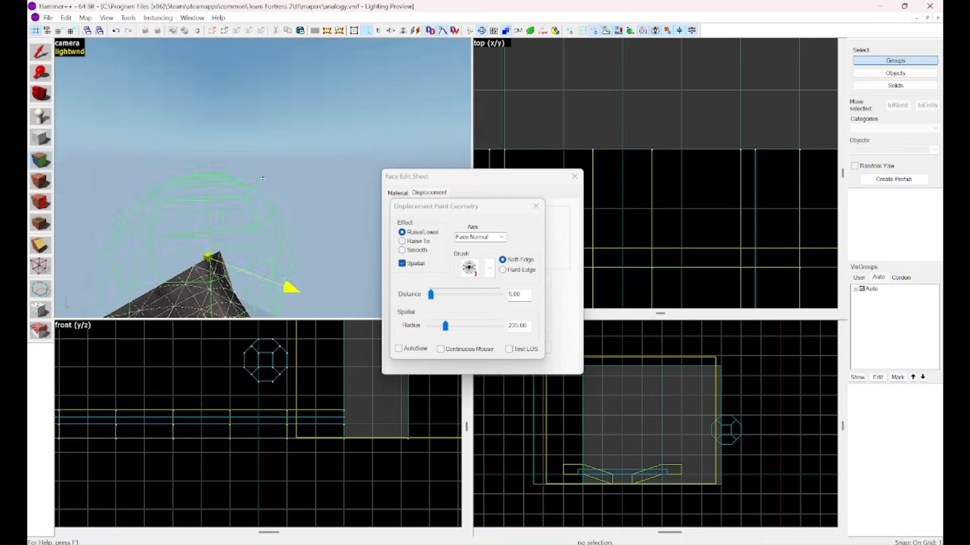
pyautogui.press('z')
pyautogui.press('z')
pyautogui.press('a')
pyautogui.press('z')
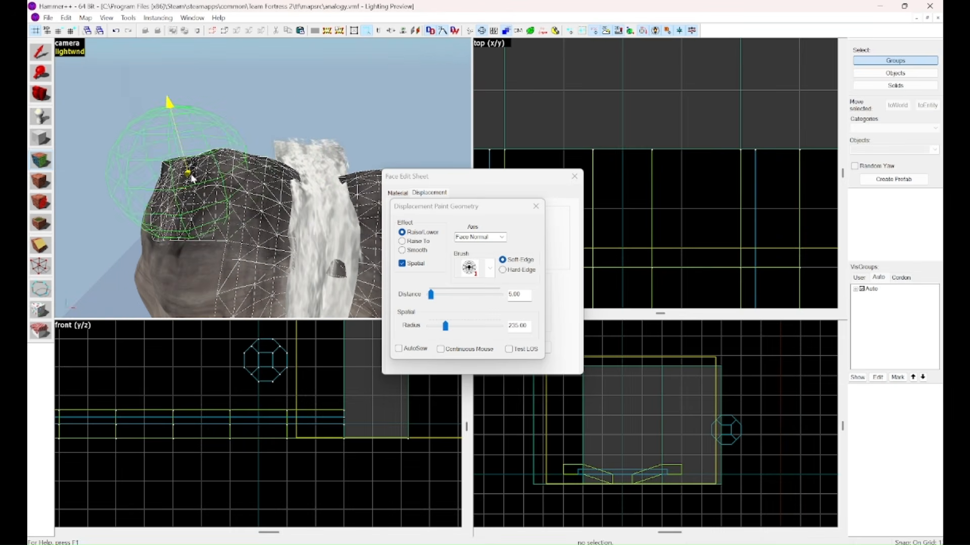
# Step: Continue raising the rock on both sides of the waterfall's crest into rounded banks
pyautogui.press('z')
pyautogui.press('d')
pyautogui.press('z')
pyautogui.press('z')
pyautogui.press('a')
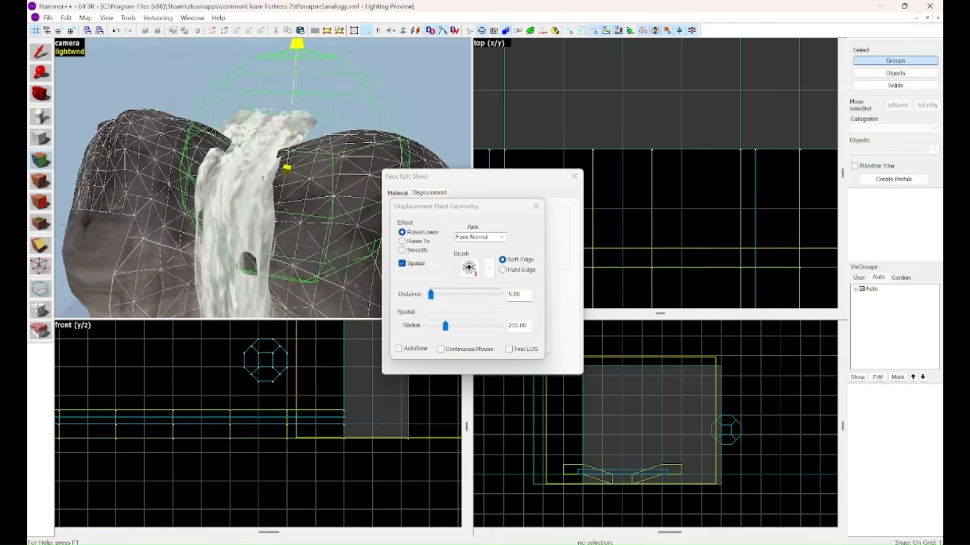
pyautogui.press('s')
# Step: Smooth the raised displacements at the top of the wall with the Smooth brush, radius 235
pyautogui.press('z')
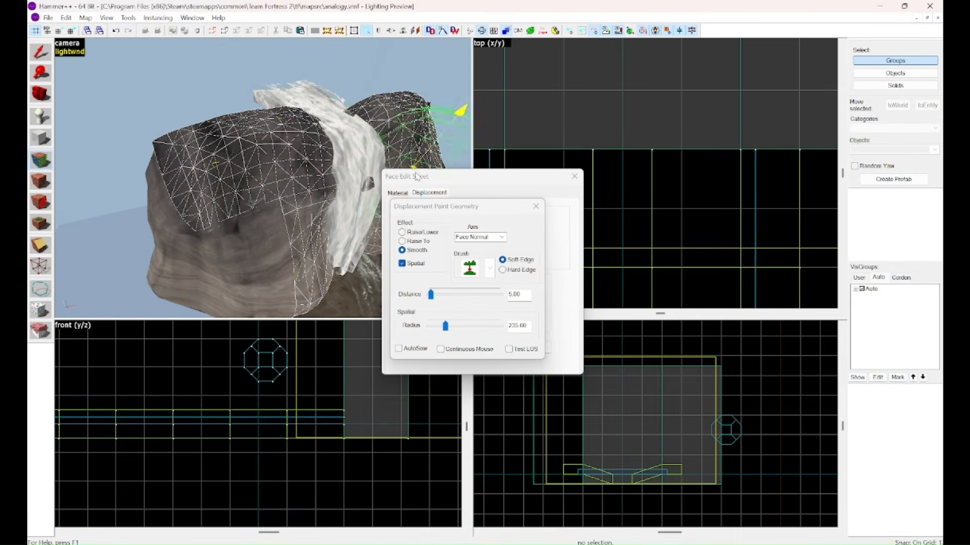
pyautogui.press('z')
pyautogui.press('w')
pyautogui.press('s')
# Step: Shape the lower wall and slopes around the waterfall with the Raise/Lower brush for an eroded look
pyautogui.press('z')
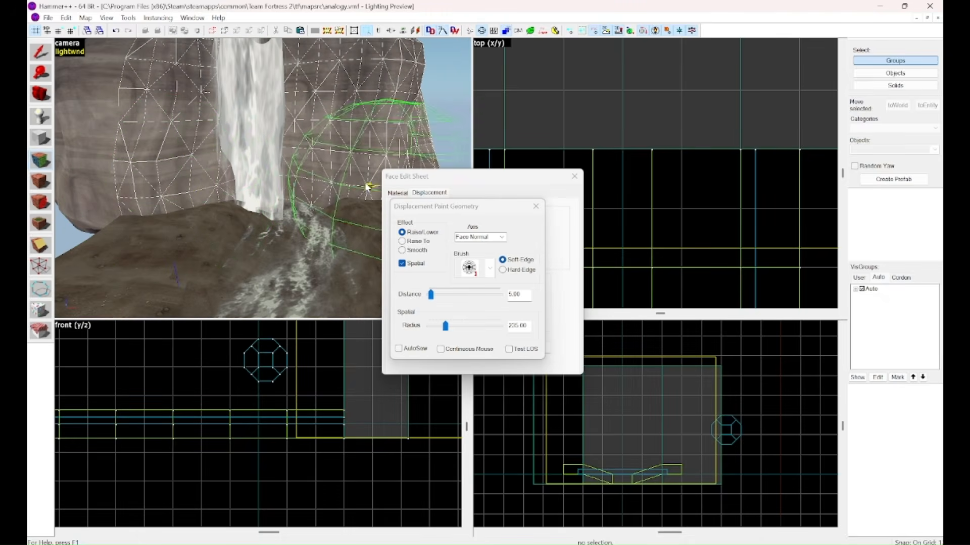
pyautogui.press('w')
pyautogui.press('s')
pyautogui.press('z')
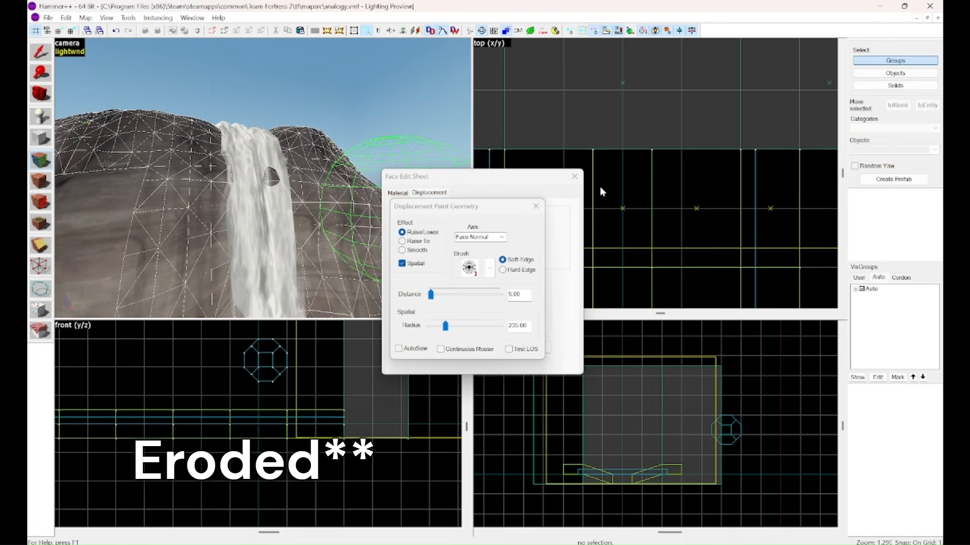
# Step: Select the wall displacements around the waterfall and push back the bit of rock poking through the cascade
pyautogui.click(574, 177)
pyautogui.press('z')
pyautogui.press('w')
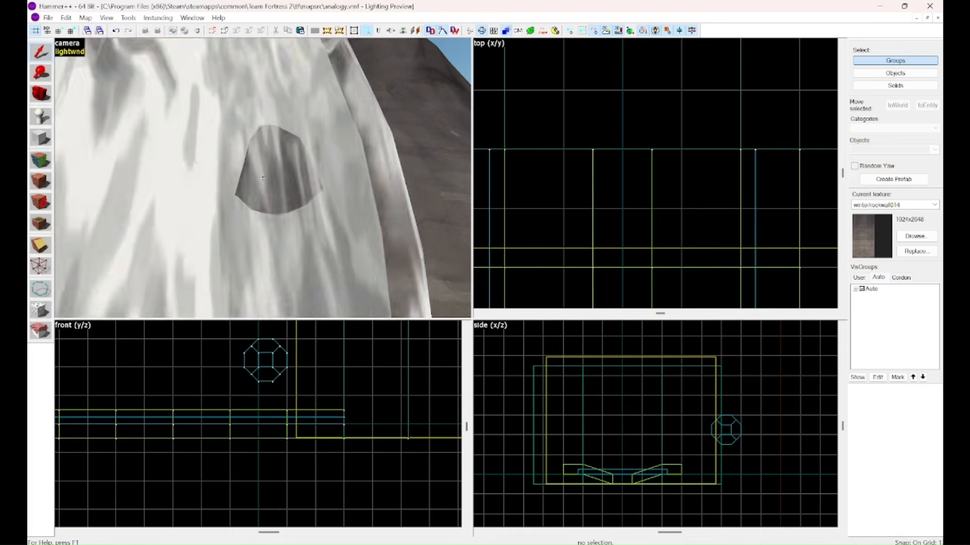
pyautogui.press('s')
pyautogui.press('z')
pyautogui.click(329, 192)
pyautogui.keyDown('ctrl'); pyautogui.click(294, 165); pyautogui.keyUp('ctrl')
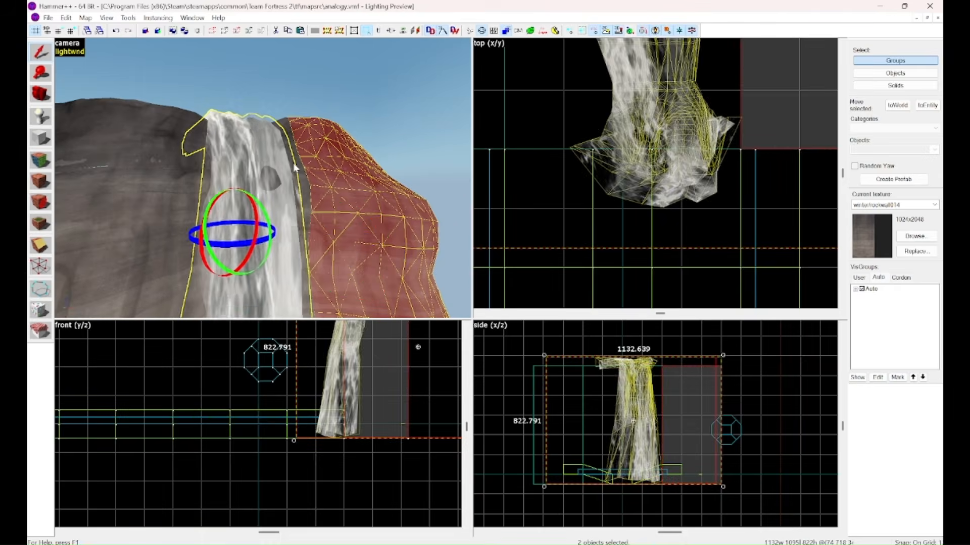
pyautogui.keyDown('ctrl'); pyautogui.click(241, 163); pyautogui.keyUp('ctrl')
pyautogui.keyDown('ctrl'); pyautogui.click(164, 169); pyautogui.keyUp('ctrl')
pyautogui.click(41, 160)
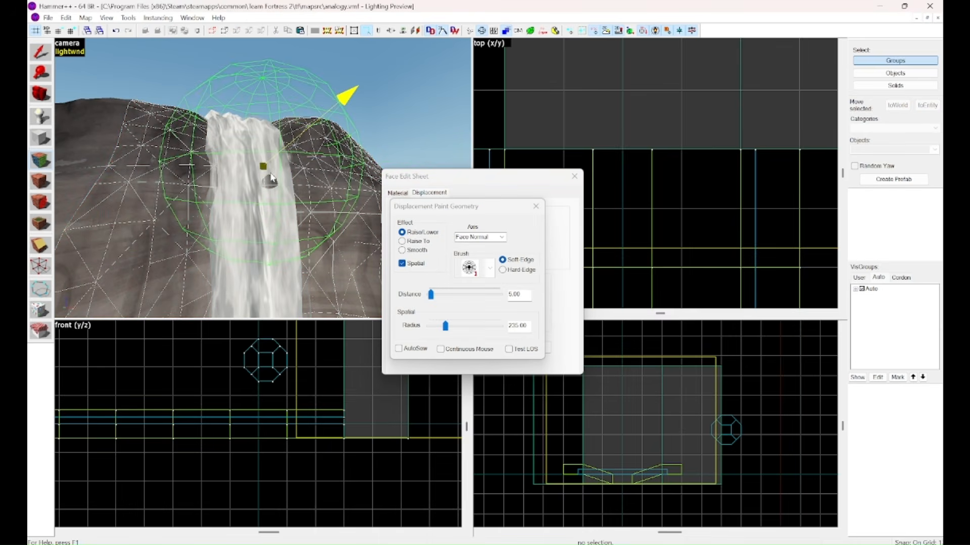
pyautogui.click(574, 177)
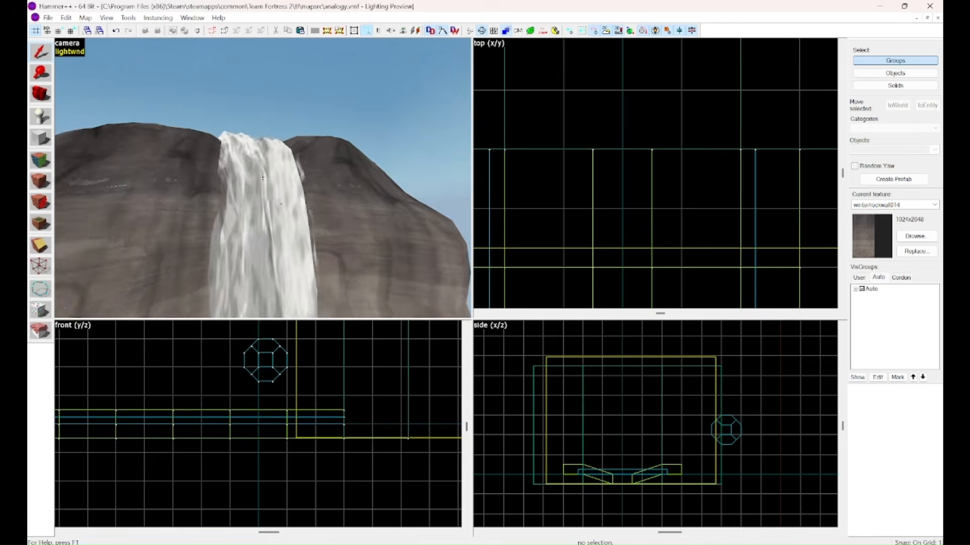
# Step: Lower the waterfall prop in the side view, fine-tuning on a smaller grid, so its crest sits in the wall's notch
pyautogui.click(262, 178)
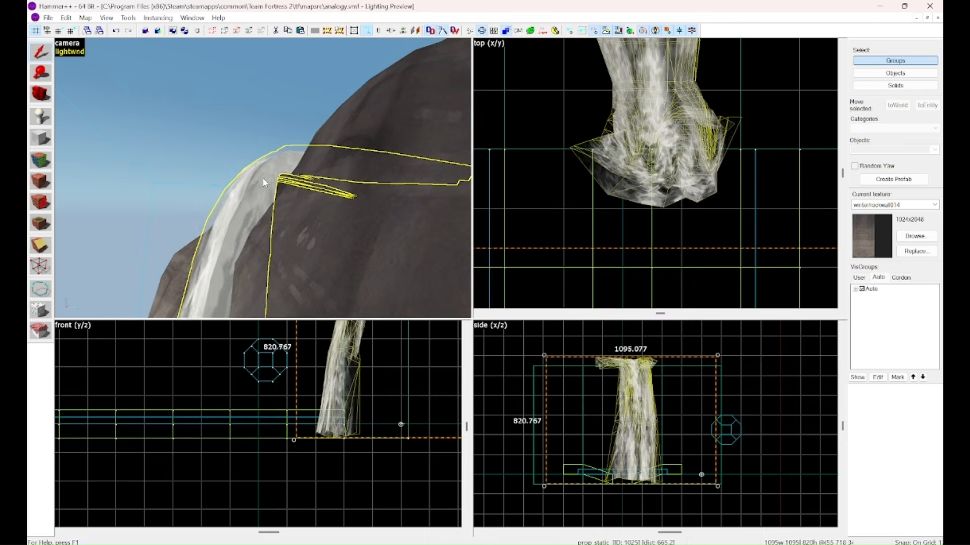
pyautogui.moveTo(636, 400)
pyautogui.mouseDown()
pyautogui.moveTo(639, 410)
pyautogui.moveTo(641, 400)
pyautogui.mouseUp()
pyautogui.press('z')
pyautogui.press('z')
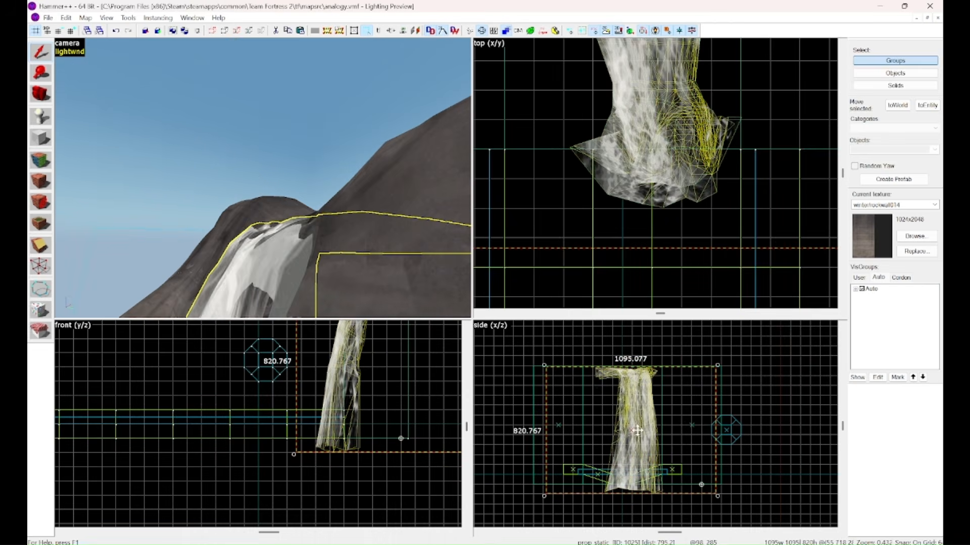
pyautogui.press('[')
pyautogui.moveTo(640, 436); pyautogui.dragTo(639, 431)
pyautogui.press('z')
pyautogui.press('Escape')
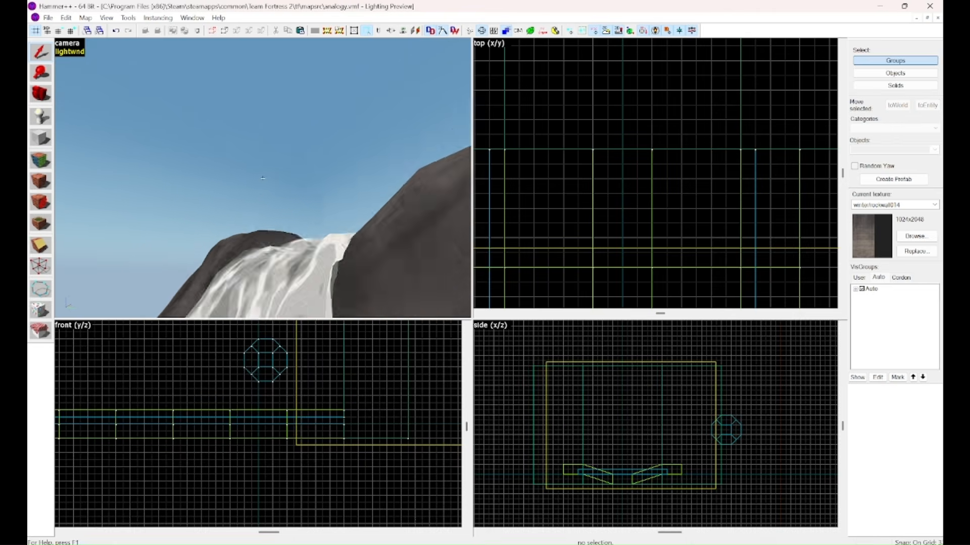
# Step: Touch up the wall displacements around the waterfall's crest with the Raise/Lower geometry brush, radius 235
pyautogui.press('z')
pyautogui.click(323, 161)
pyautogui.click(395, 141)
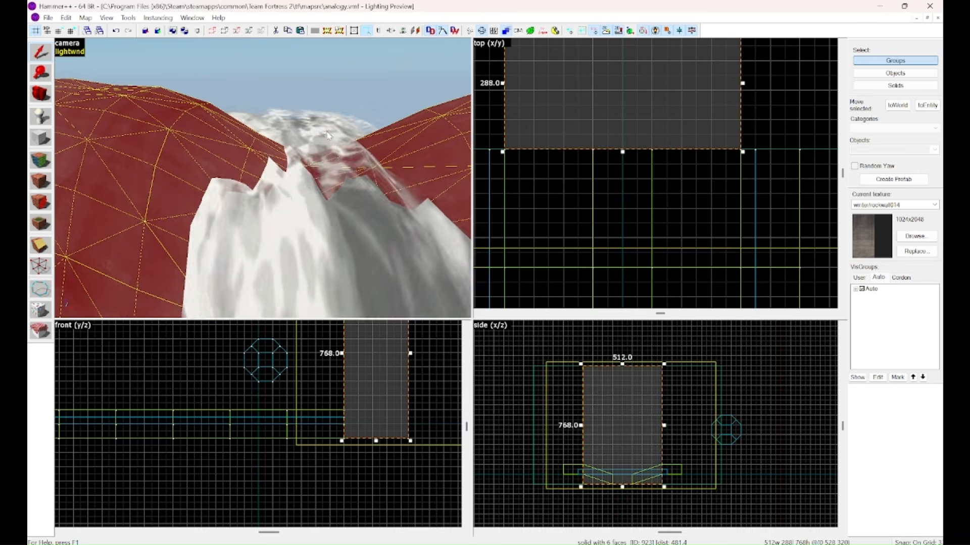
pyautogui.click(40, 160)
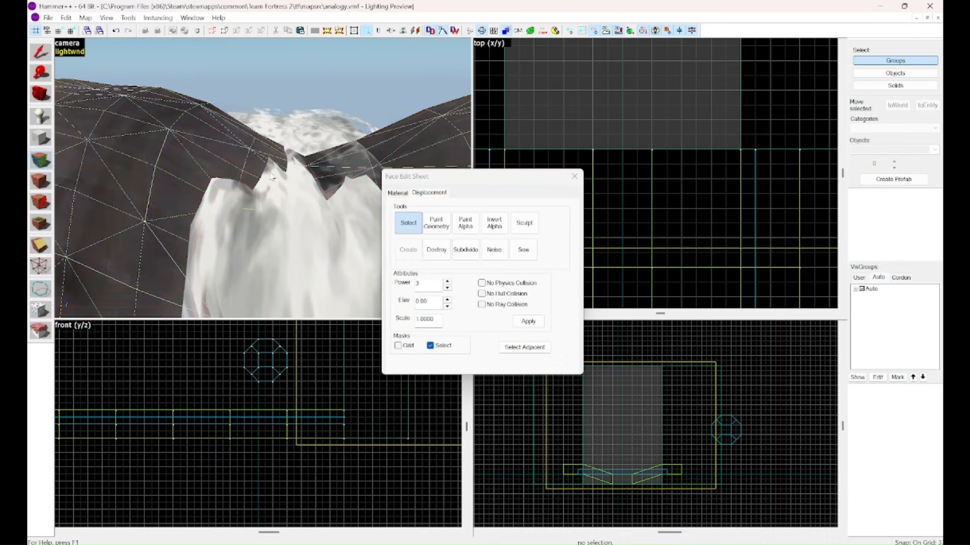
pyautogui.press('z')
pyautogui.click(437, 223)
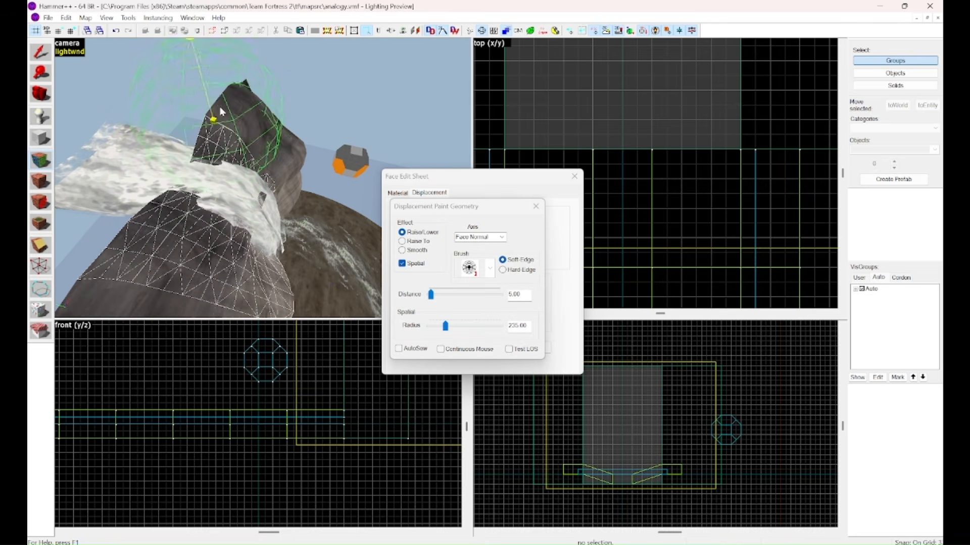
pyautogui.click(535, 207)
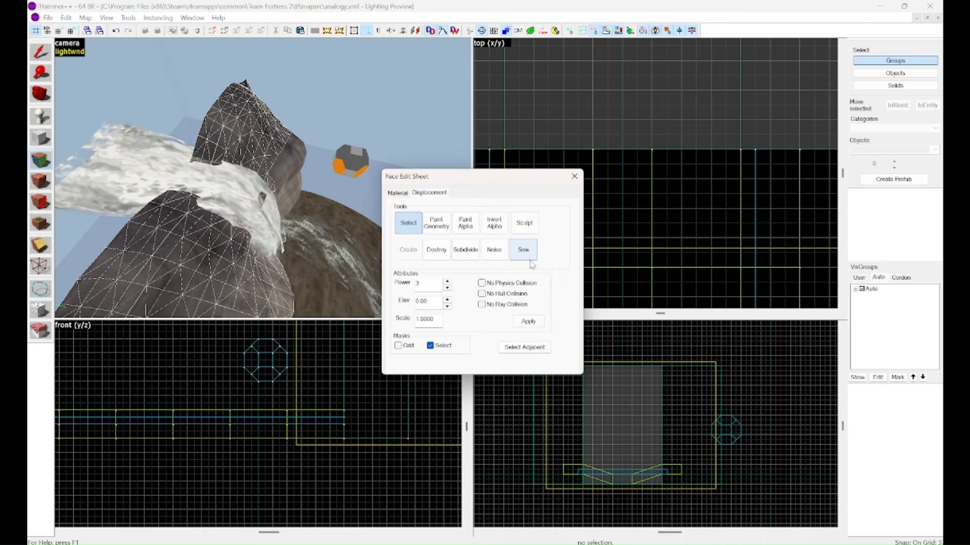
pyautogui.click(574, 176)
pyautogui.press('z')
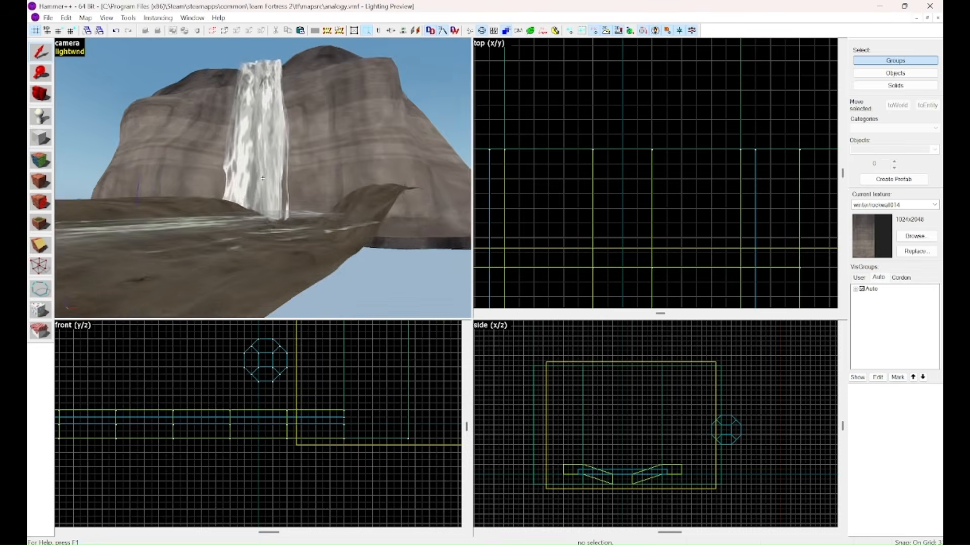
# Step: Raise the riverbank displacements beside the waterfall's base to meet the rock wall, using the Raise/Lower brush with radius 380
pyautogui.press('z')
pyautogui.click(226, 160)
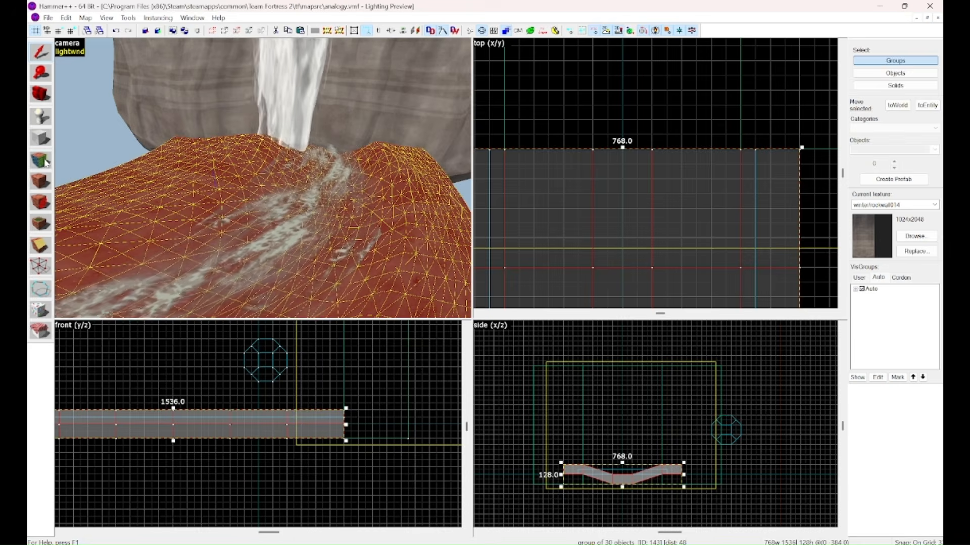
pyautogui.click(42, 160)
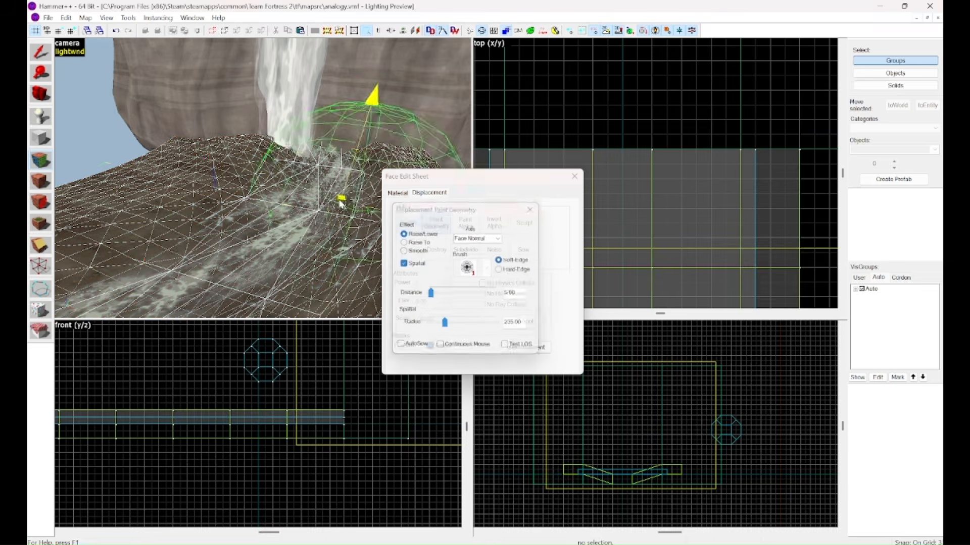
pyautogui.press('z')
pyautogui.press('s')
pyautogui.press('z')
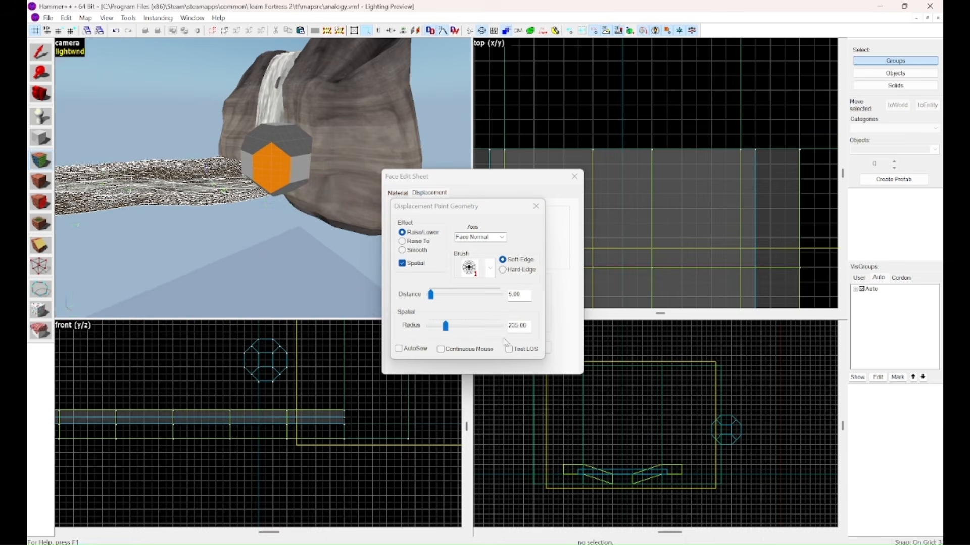
pyautogui.moveTo(454, 327); pyautogui.dragTo(456, 327)
pyautogui.press('z')
pyautogui.press('w')
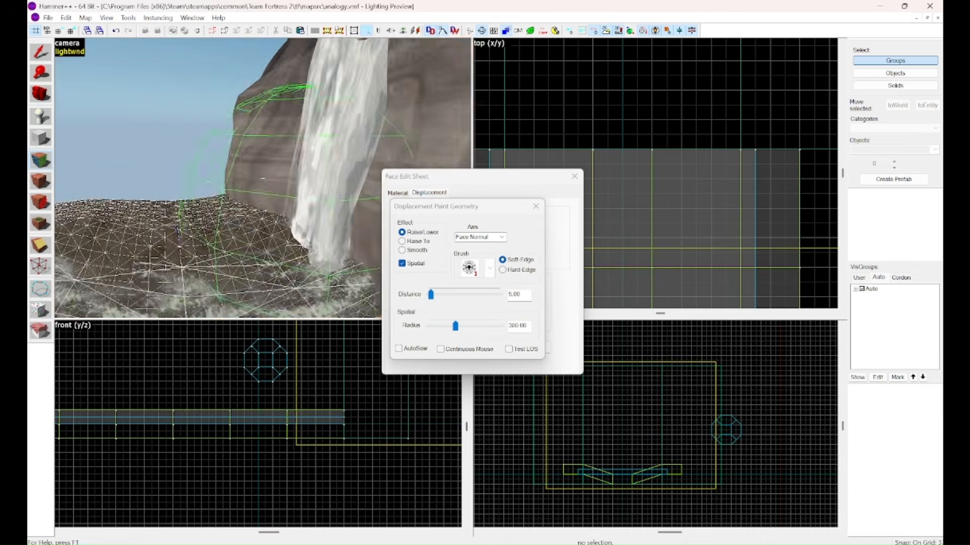
pyautogui.press('z')
pyautogui.press('z')
pyautogui.press('s')
pyautogui.press('a')
pyautogui.press('z')
pyautogui.click(577, 178)
pyautogui.press('z')
pyautogui.press('w')
pyautogui.press('s')
pyautogui.press('z')
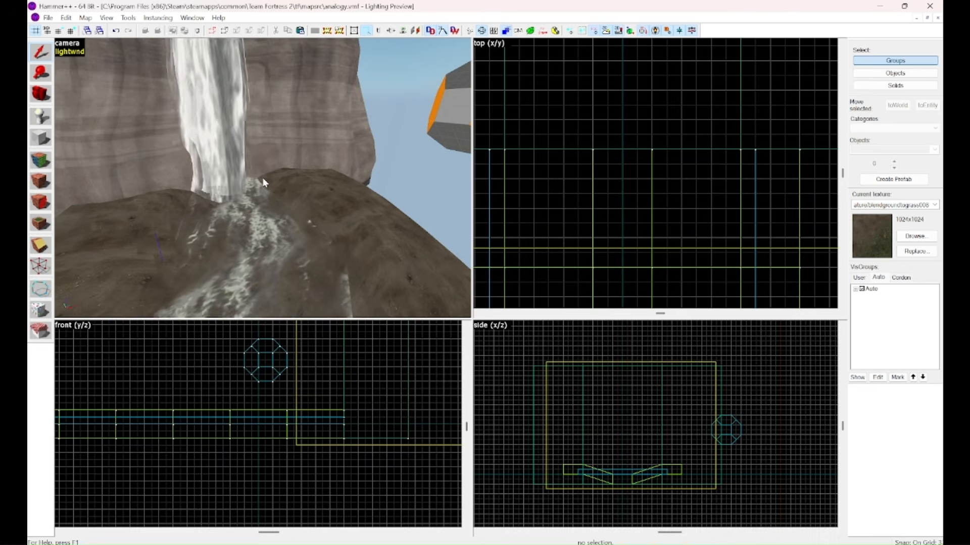
# Step: Place a prop_static entity on the riverbed at the foot of the waterfall
pyautogui.click(39, 120)
pyautogui.press('z')
pyautogui.press('w')
pyautogui.press('z')
pyautogui.click(276, 181)
pyautogui.hotkey('shift', 's')
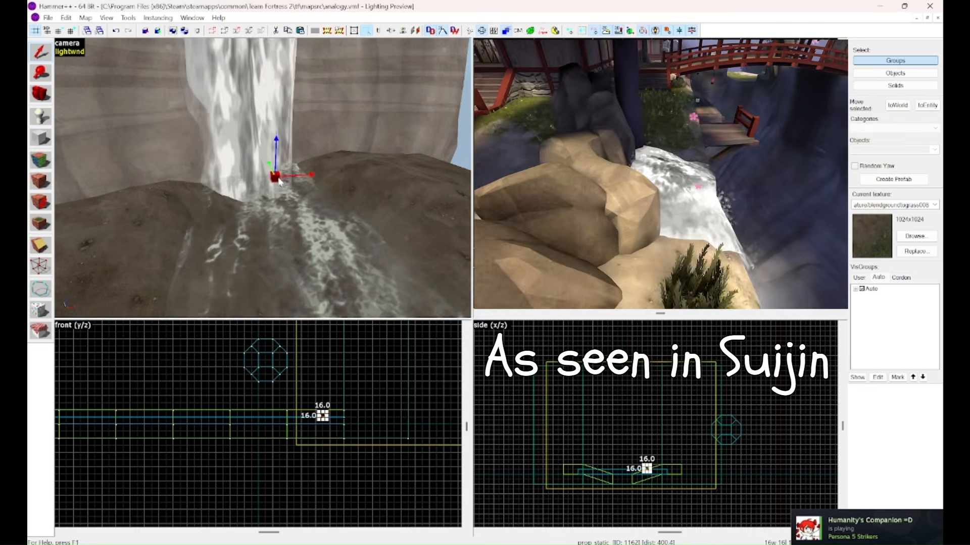
# Step: Browse the rock models and assign cliff_wall_02.mdl to the new prop
pyautogui.doubleClick(276, 178)
pyautogui.click(541, 204)
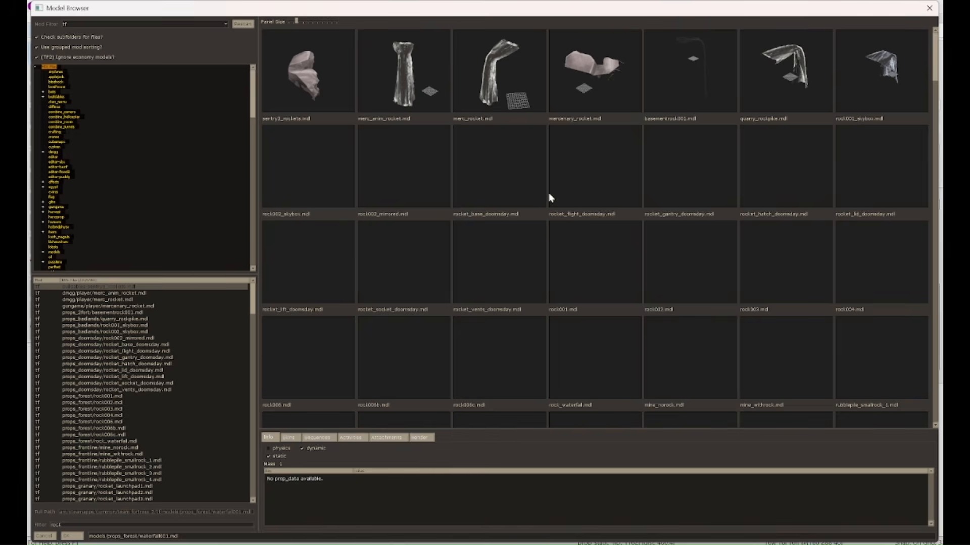
pyautogui.scroll(-5, 562, 268)
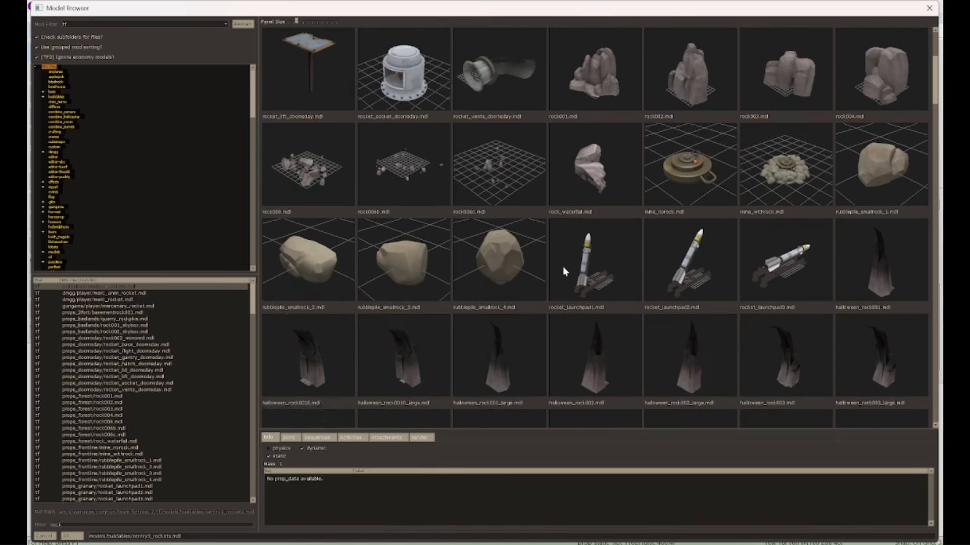
pyautogui.scroll(-8, 564, 271)
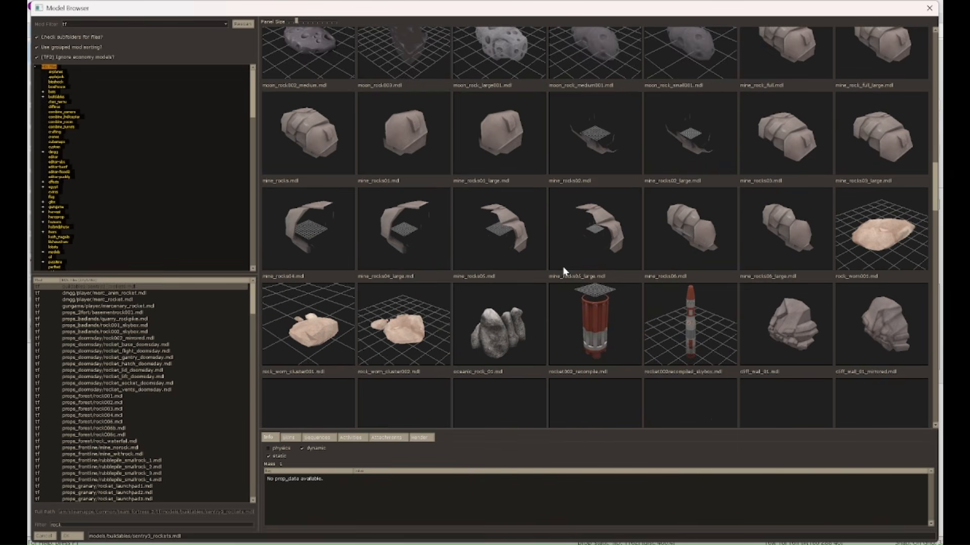
pyautogui.scroll(-2, 563, 268)
pyautogui.scroll(1, 564, 268)
pyautogui.moveTo(314, 201); pyautogui.dragTo(387, 206)
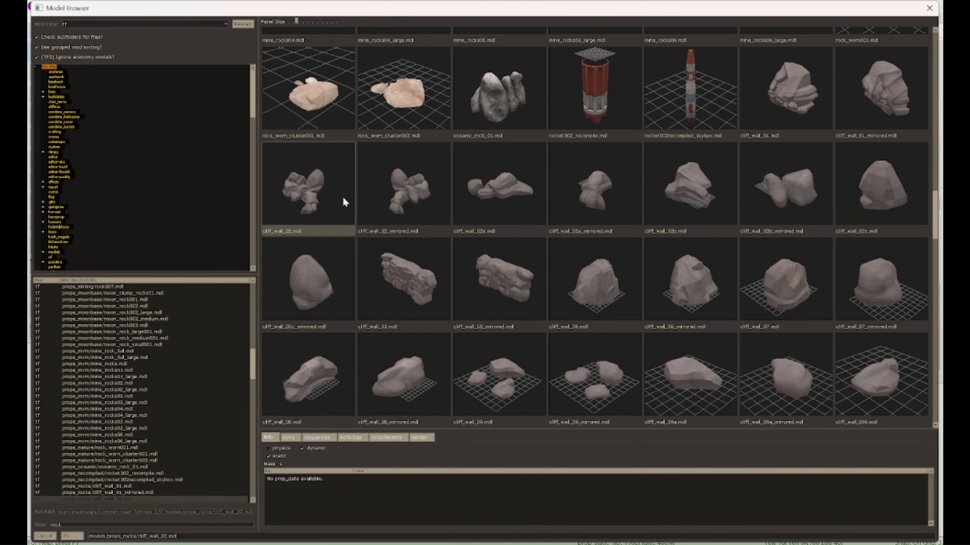
pyautogui.doubleClick(313, 192)
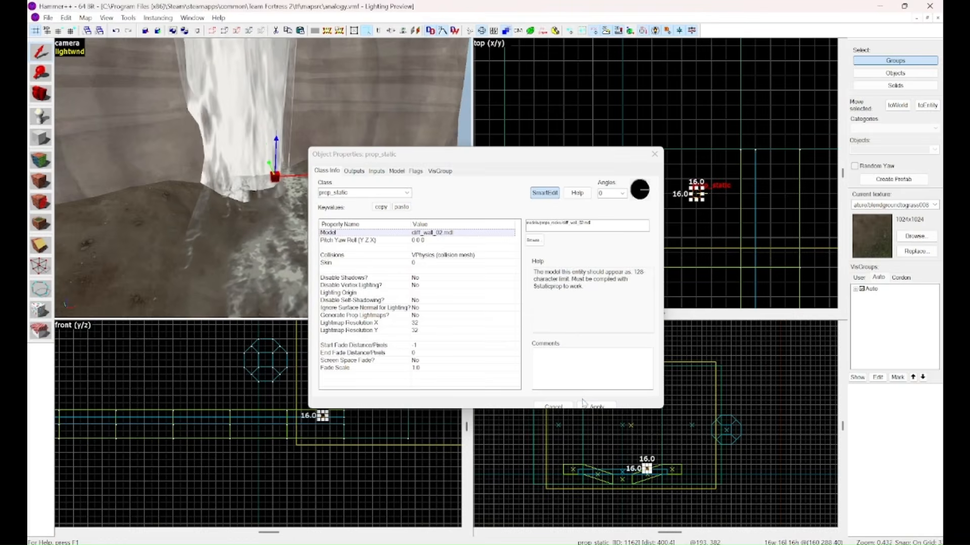
pyautogui.click(586, 404)
pyautogui.click(655, 159)
# Step: Move and rotate the rock cluster so its boulders sit beside and beneath the waterfall's base, then deselect it
pyautogui.press('z')
pyautogui.press('s')
pyautogui.press('z')
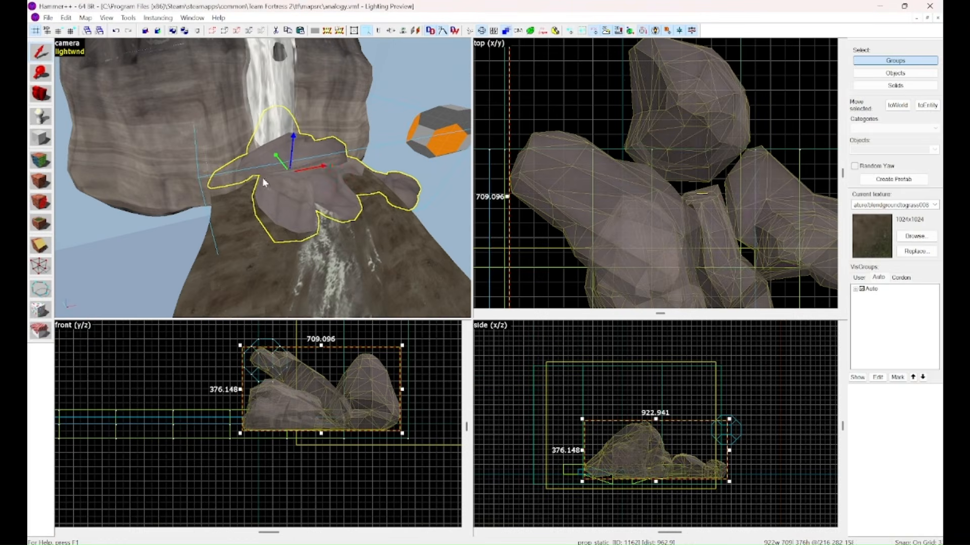
pyautogui.scroll(-5, 680, 173)
pyautogui.moveTo(742, 198); pyautogui.dragTo(710, 197)
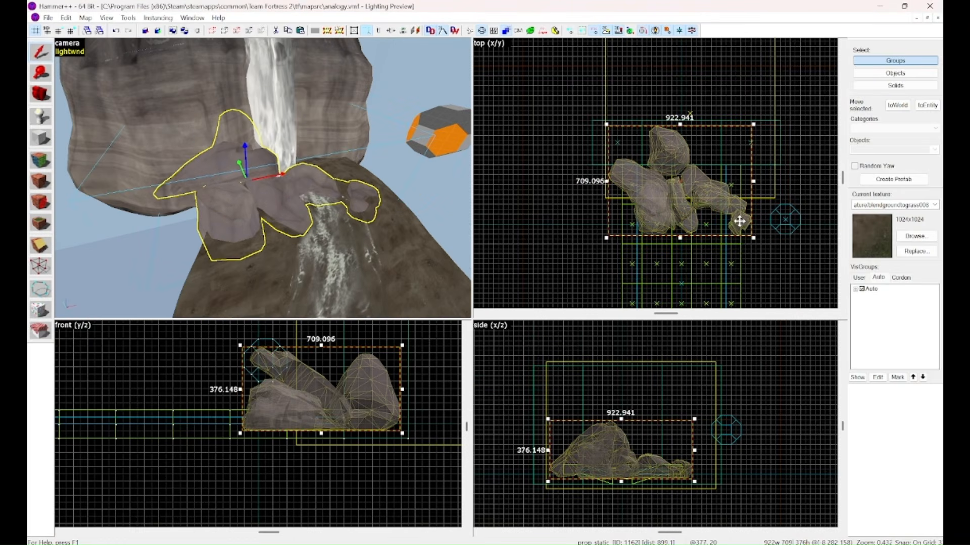
pyautogui.moveTo(754, 237); pyautogui.dragTo(770, 200)
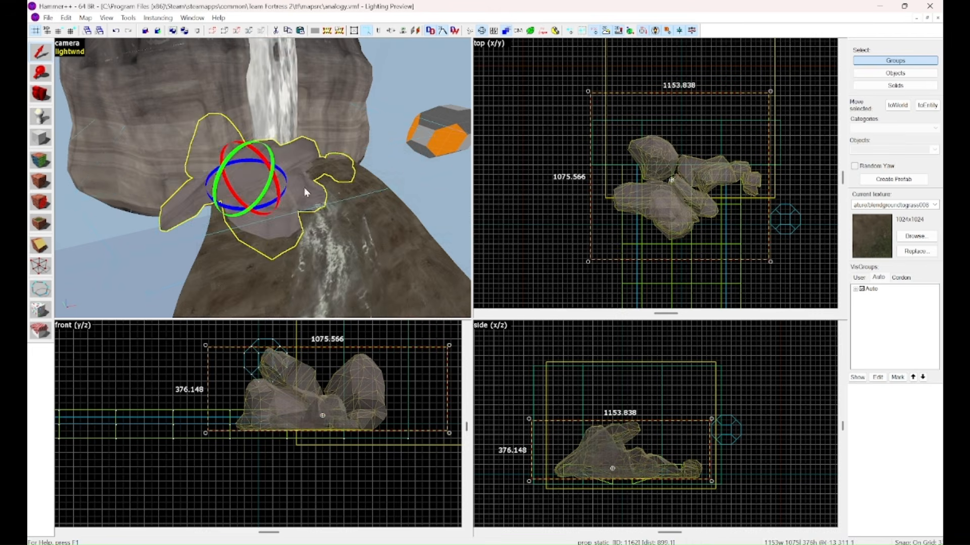
pyautogui.press('z')
pyautogui.press('w')
pyautogui.press('z')
pyautogui.moveTo(653, 177); pyautogui.dragTo(644, 180)
pyautogui.moveTo(596, 472); pyautogui.dragTo(621, 459)
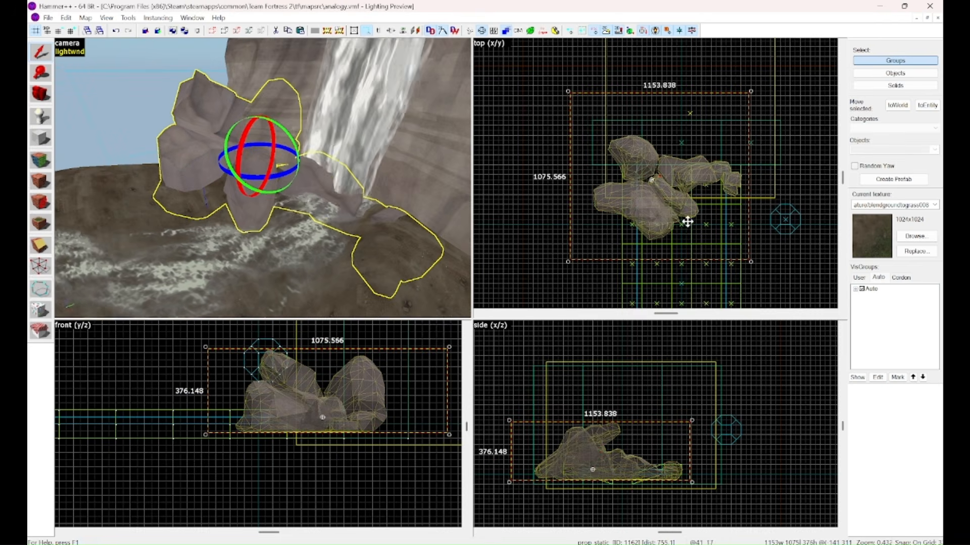
pyautogui.press('Escape')
pyautogui.press('z')
pyautogui.press('s')
pyautogui.press('w')
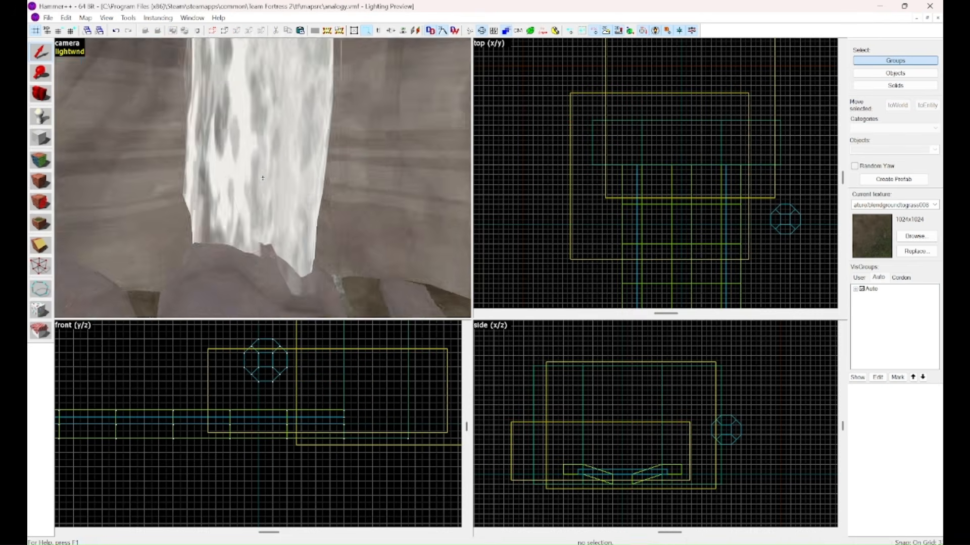
# Step: Select the river's water displacement below the waterfall and set the Raise/Lower paint radius to 100
pyautogui.press('s')
pyautogui.press('w')
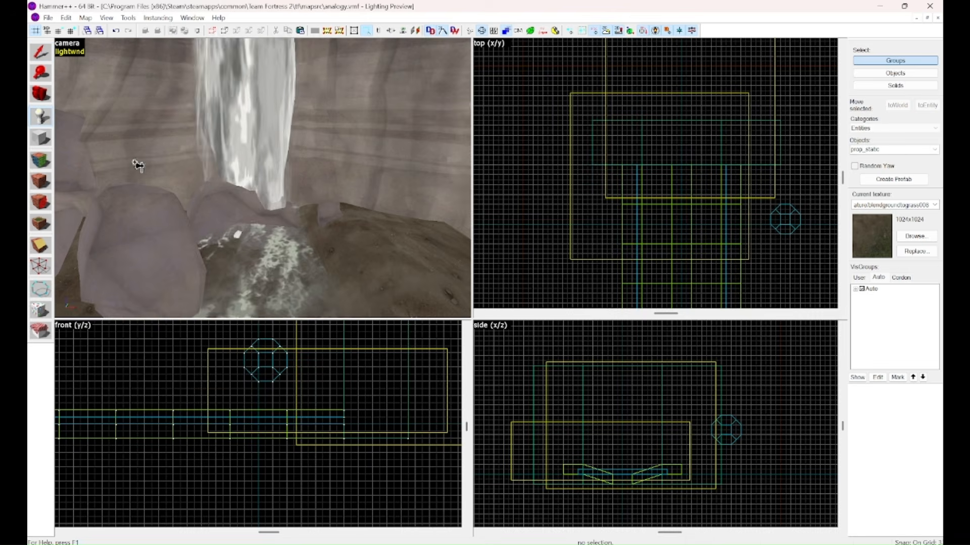
pyautogui.press('w')
pyautogui.click(262, 178)
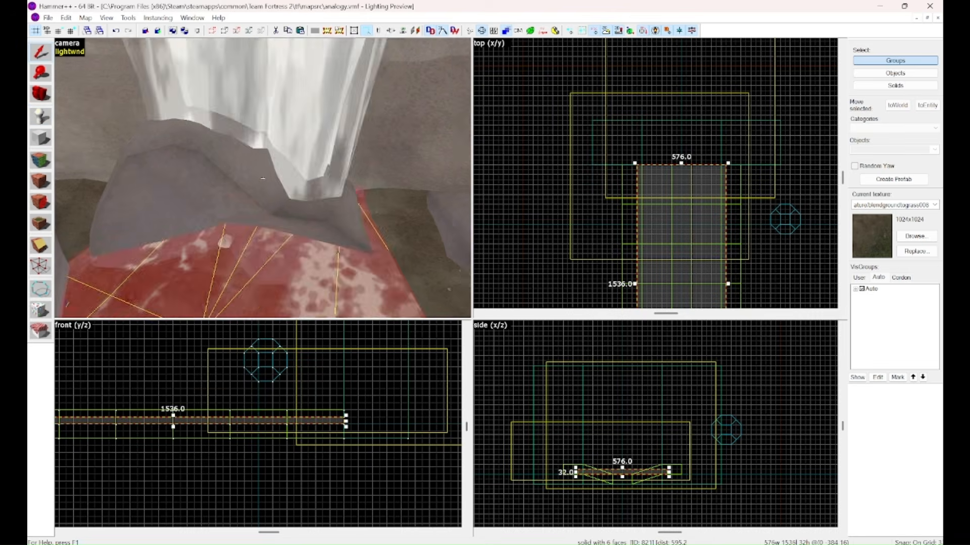
pyautogui.press('s')
pyautogui.press('z')
pyautogui.click(39, 166)
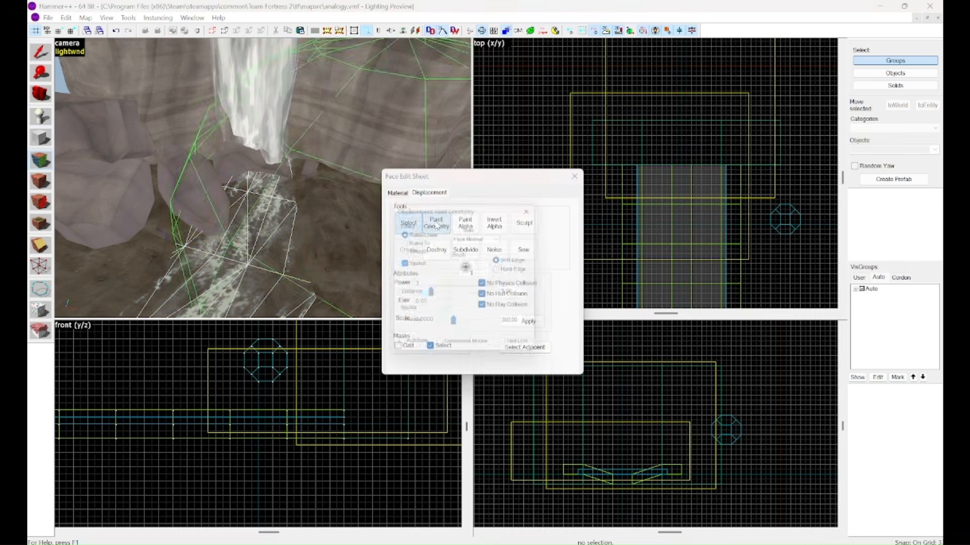
pyautogui.click(436, 223)
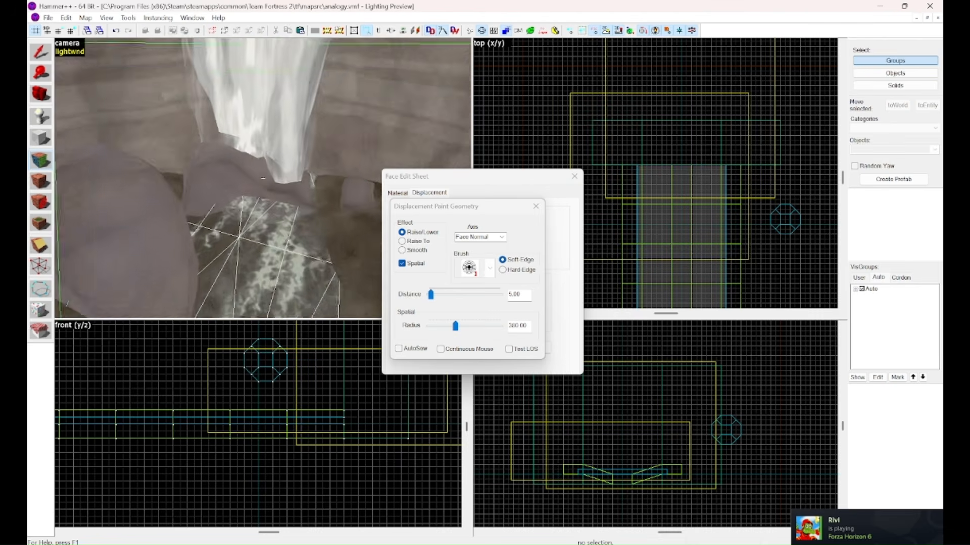
pyautogui.press('w')
pyautogui.press('s')
pyautogui.press('z')
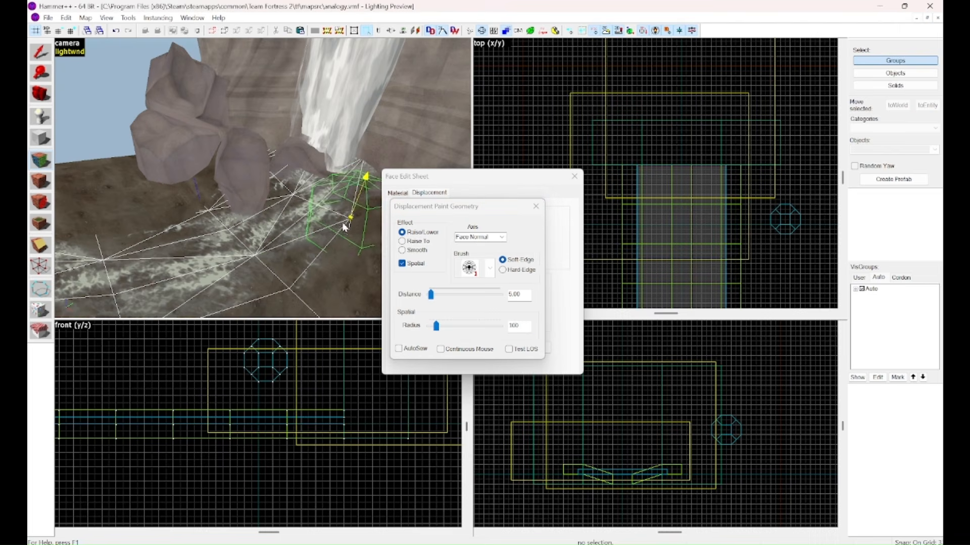
# Step: Raise the water displacement over the low rocks at the waterfall's base so the stream flows across them
pyautogui.press('z')
pyautogui.press('w')
pyautogui.press('z')
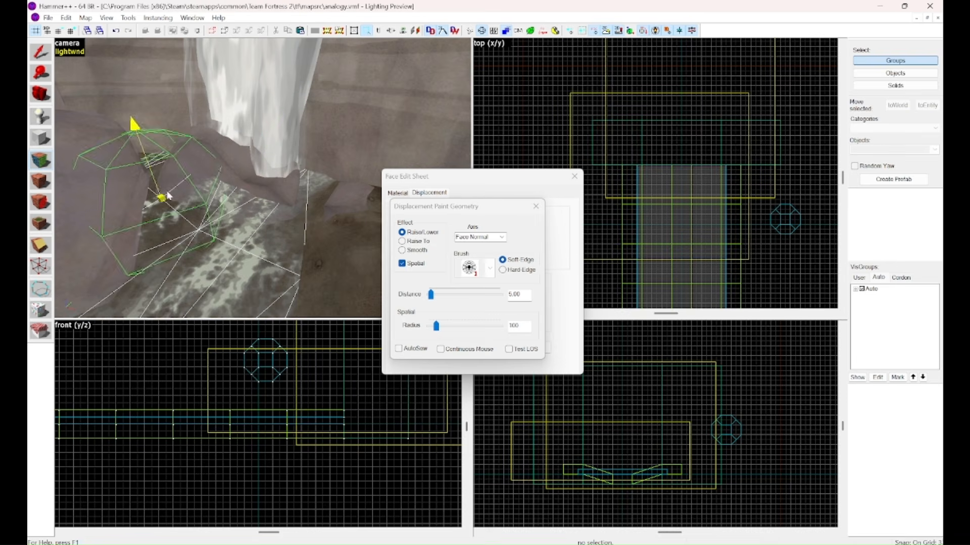
pyautogui.press('z')
pyautogui.press('s')
pyautogui.press('z')
pyautogui.click(574, 176)
# Step: Place a new point entity on the water surface at the waterfall's base
pyautogui.hotkey('shift', 'e')
pyautogui.press('z')
pyautogui.press('w')
pyautogui.press('z')
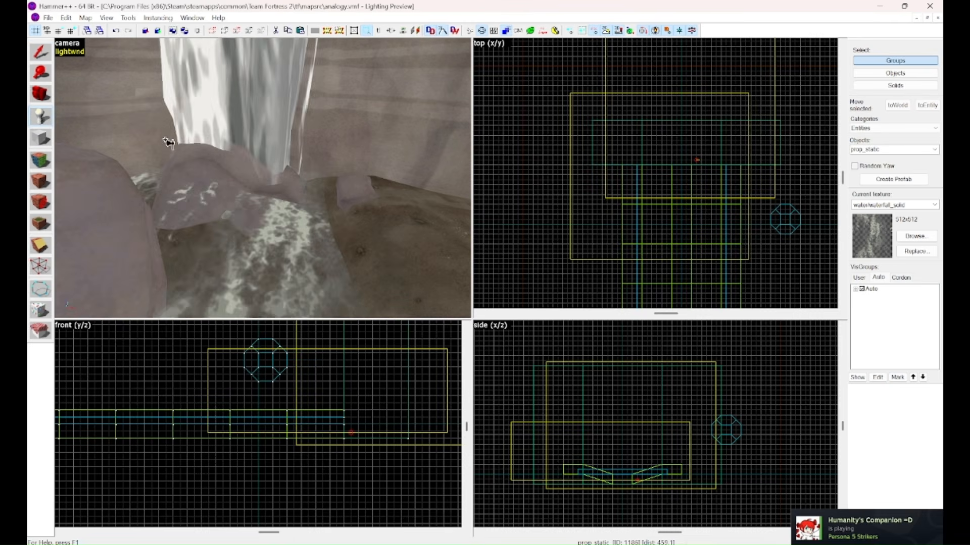
pyautogui.click(252, 232)
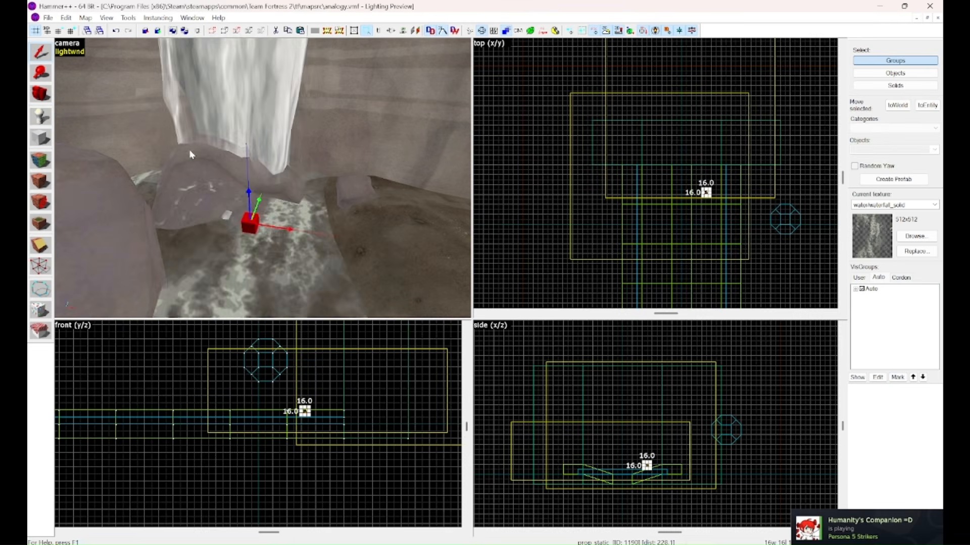
# Step: Change the new entity's class to info_particle_system and set its particle system to waterfall_bottom
pyautogui.hotkey('alt', 'Return')
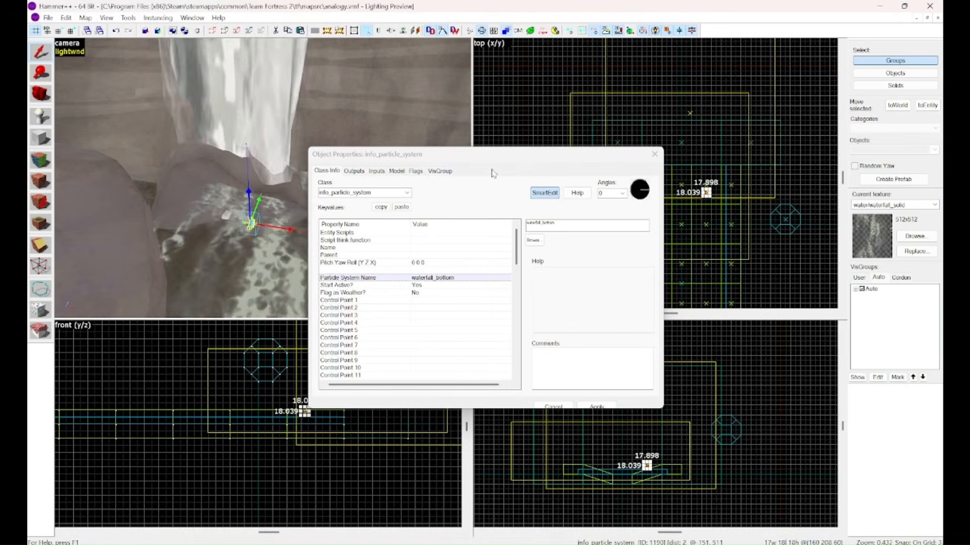
pyautogui.press('z')
pyautogui.press('s')
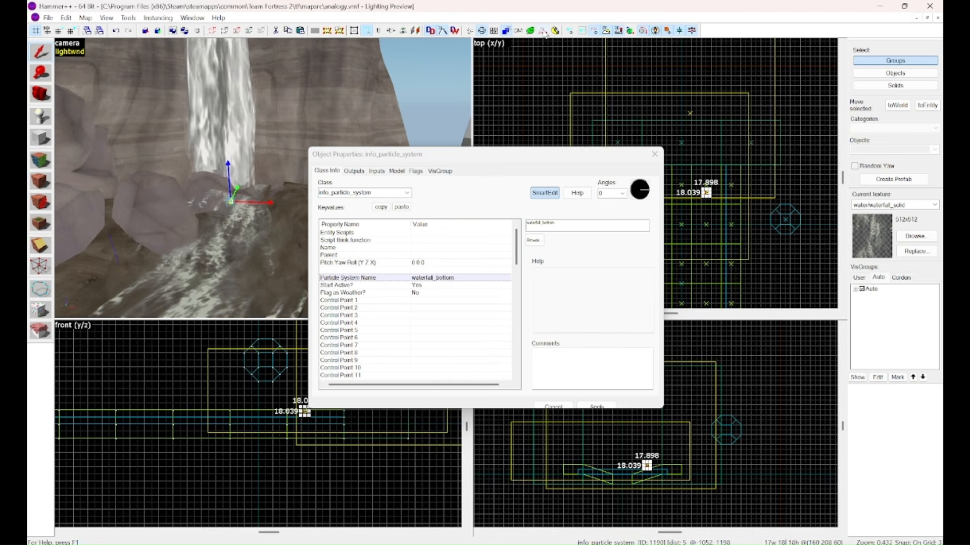
pyautogui.press('z')
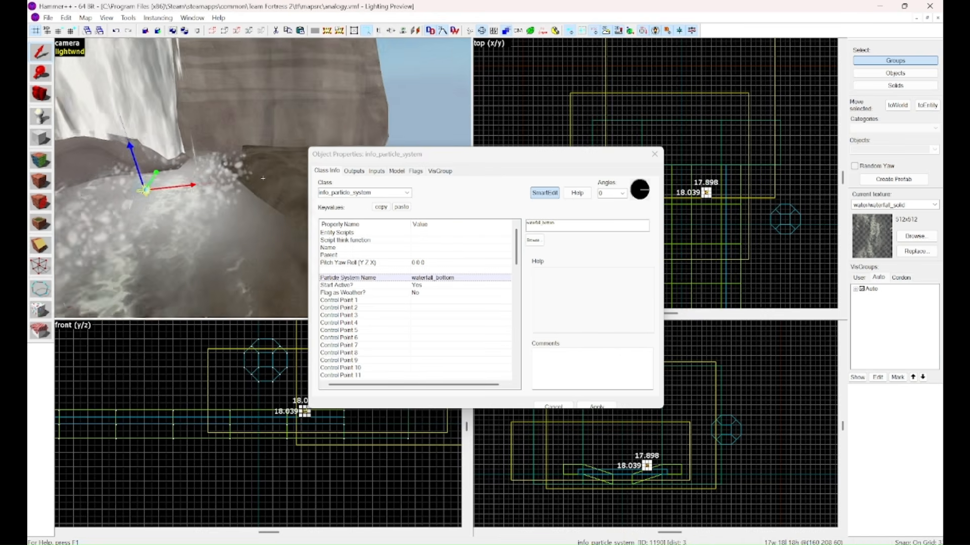
pyautogui.press('s')
# Step: Shift the splash particle system slightly upward above the water at the waterfall's base and deselect it
pyautogui.click(654, 154)
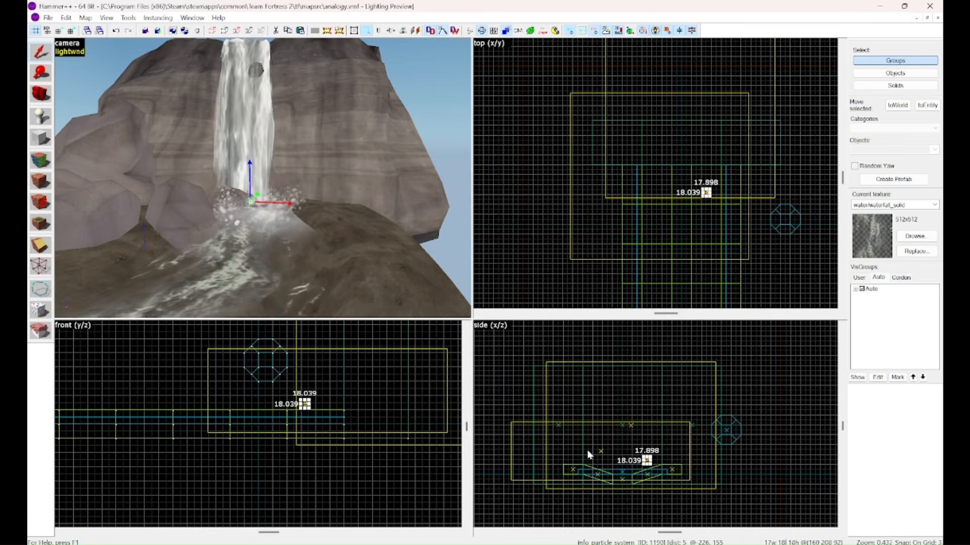
pyautogui.press('z')
pyautogui.press('s')
pyautogui.press('w')
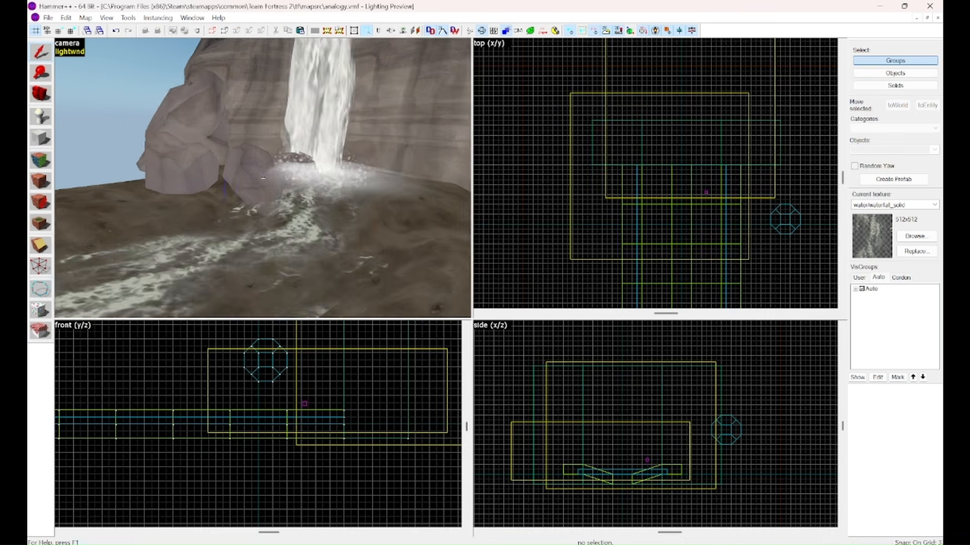
pyautogui.press('s')
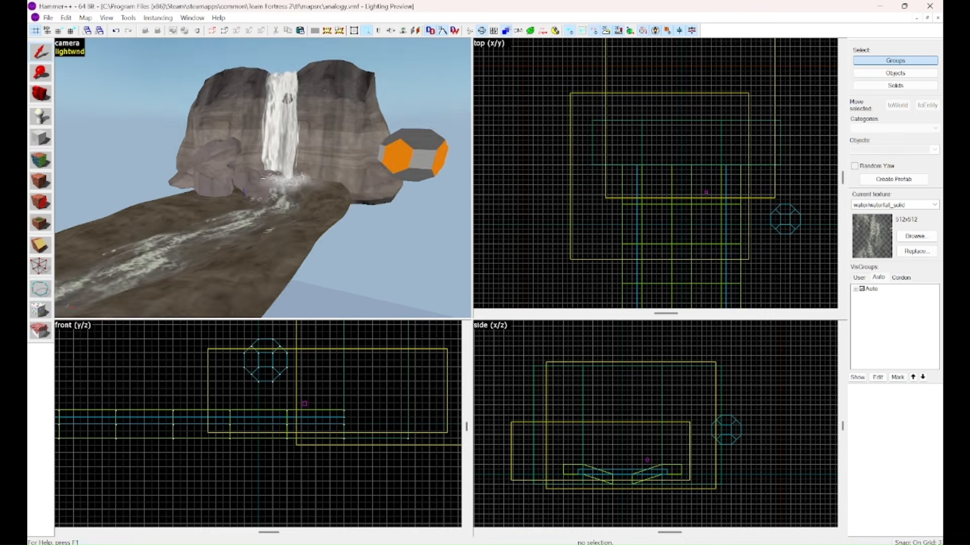
# Step: Examine the finished waterfall, splash particles, base rocks and river surface from several angles in the lighting preview
pyautogui.press('w')
pyautogui.press('z')
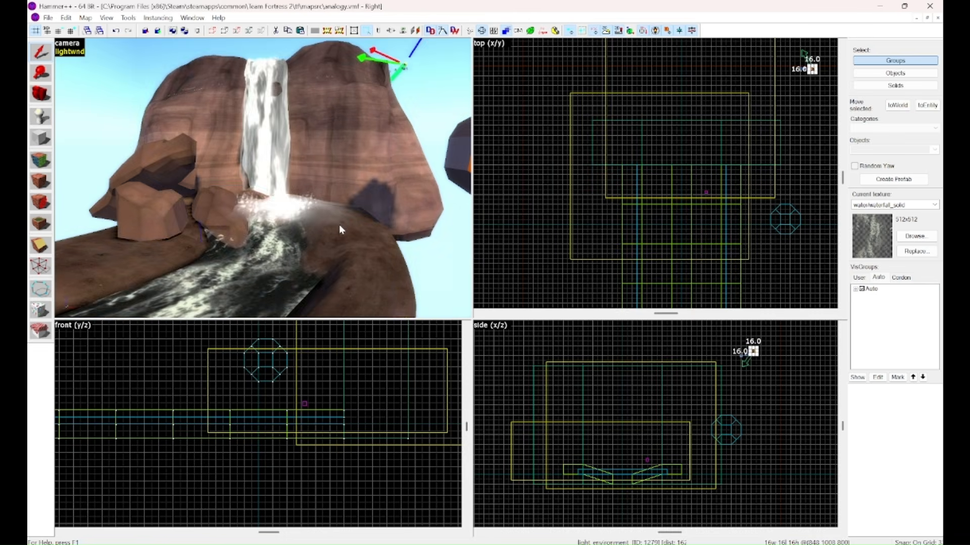
pyautogui.press('z')
pyautogui.press('d')
pyautogui.press('s')
pyautogui.press('a')
pyautogui.press('w')
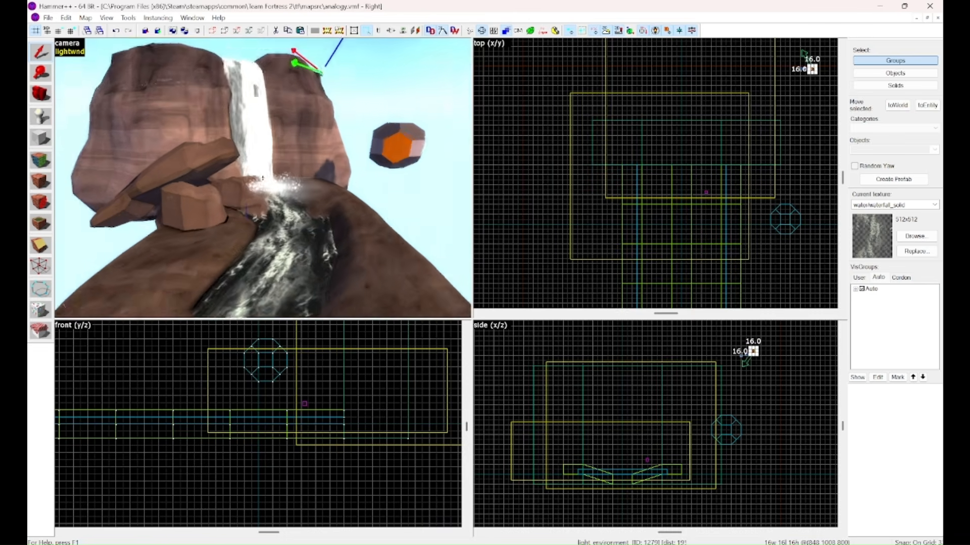
pyautogui.press('Escape')
pyautogui.press('z')
pyautogui.click(346, 230)
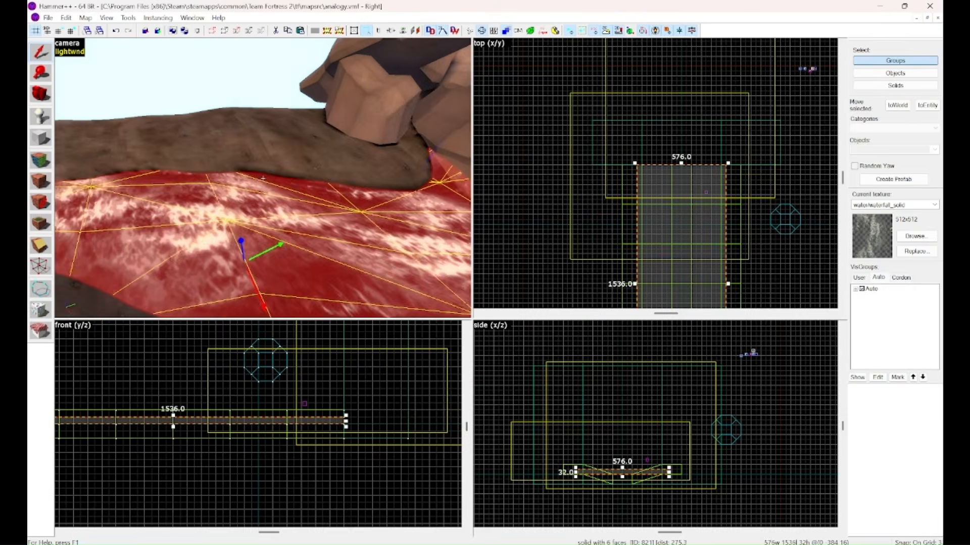
pyautogui.press('z')
pyautogui.press('s')
pyautogui.press('w')
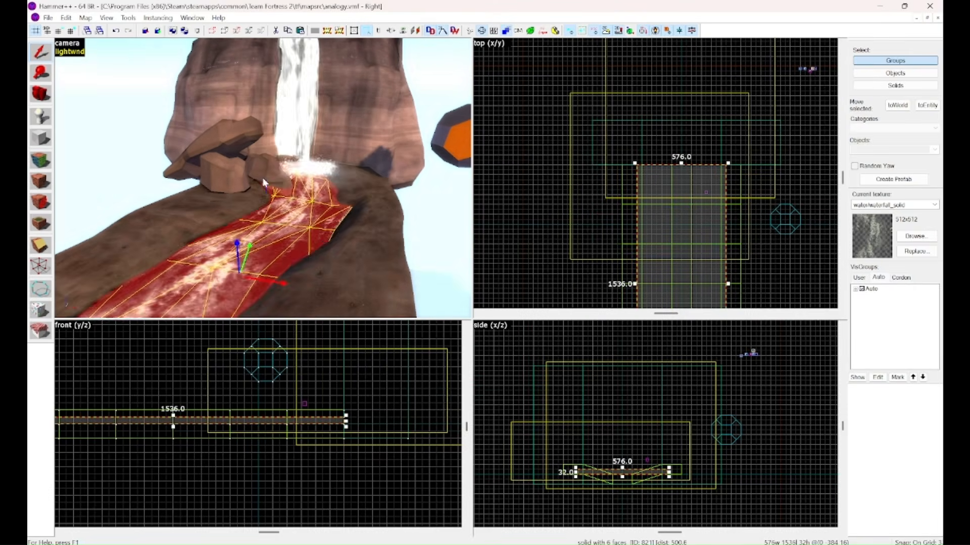
pyautogui.press('z')
pyautogui.click(490, 204)
pyautogui.press('z')
pyautogui.press('d')
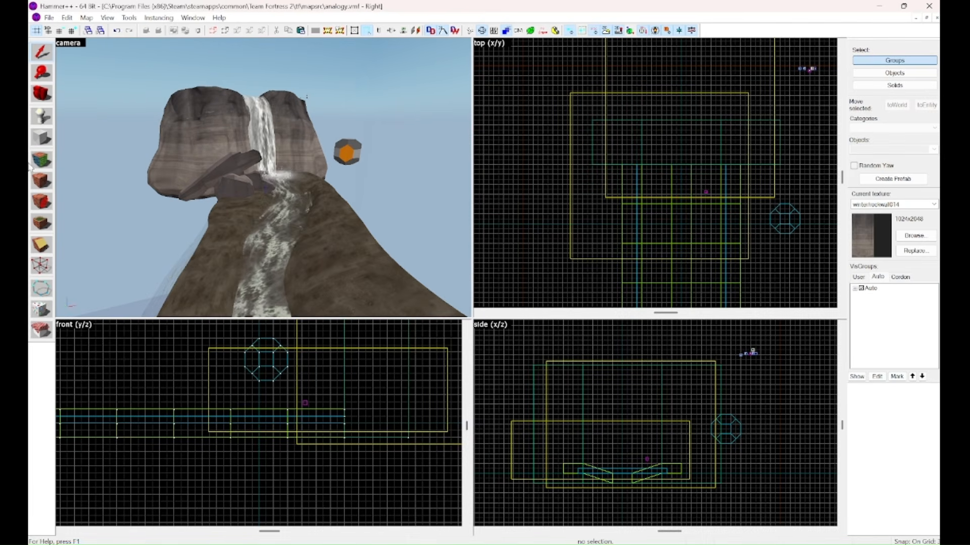
# Step: Create a block brush 320 units wide, 256 deep and 128 high against the outer edge of the riverbed
pyautogui.hotkey('shift', 'a')
pyautogui.click(575, 176)
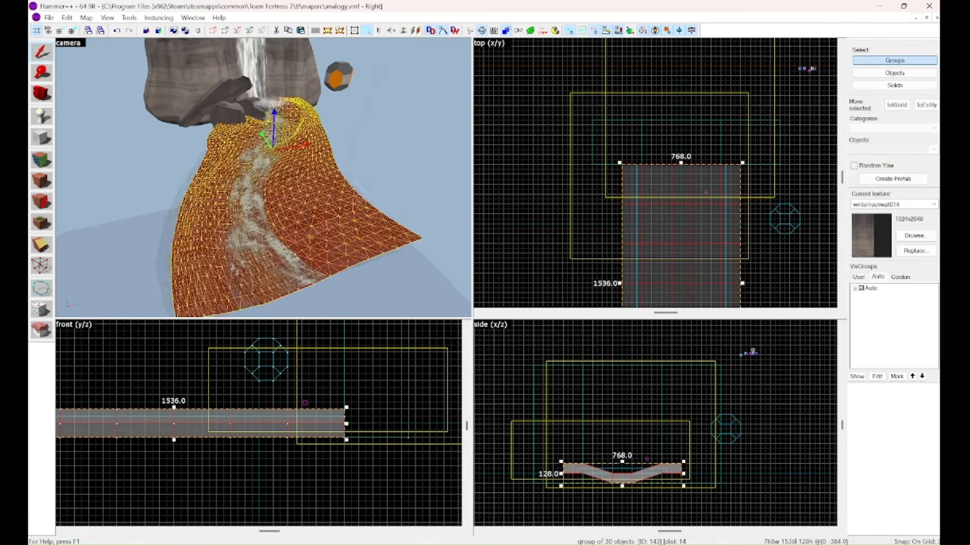
pyautogui.scroll(6, 621, 245)
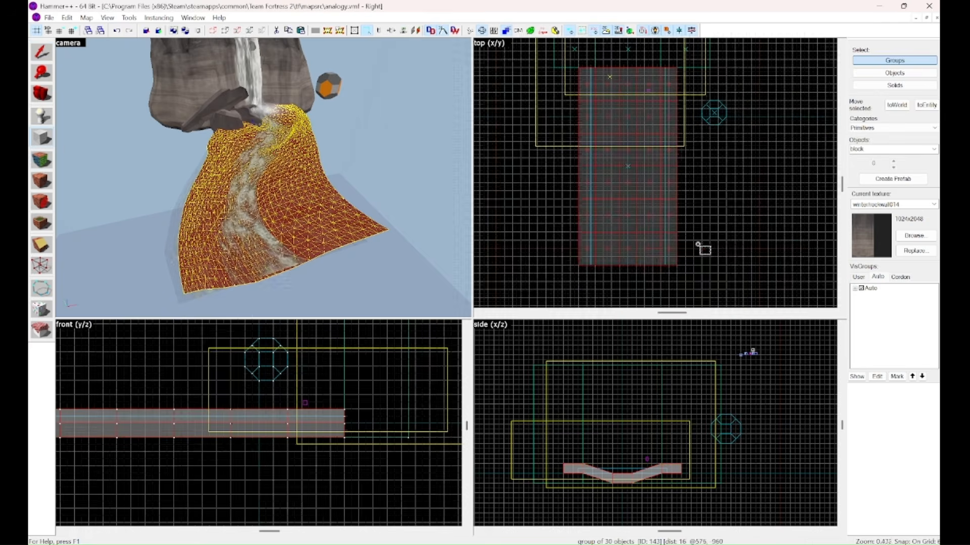
pyautogui.scroll(1, 680, 192)
pyautogui.press('[')
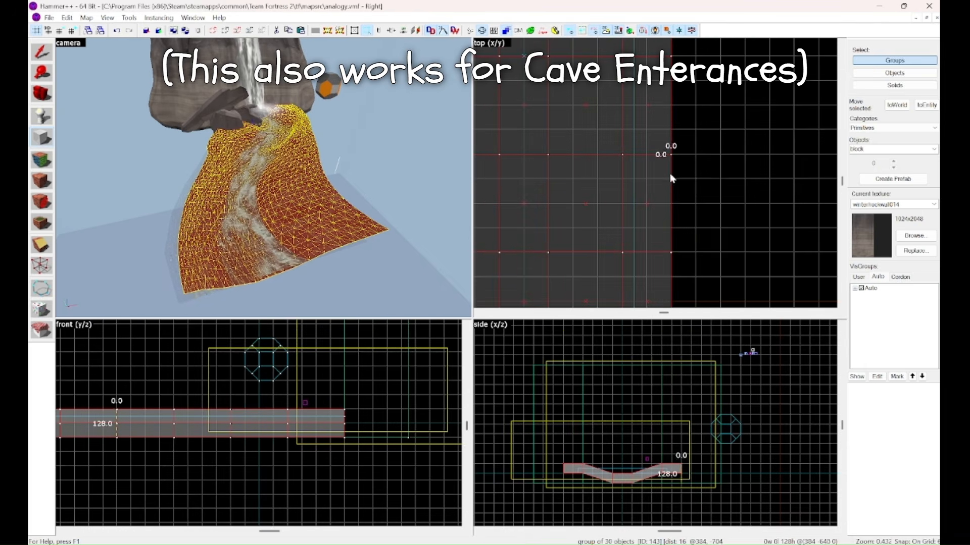
pyautogui.press('Return')
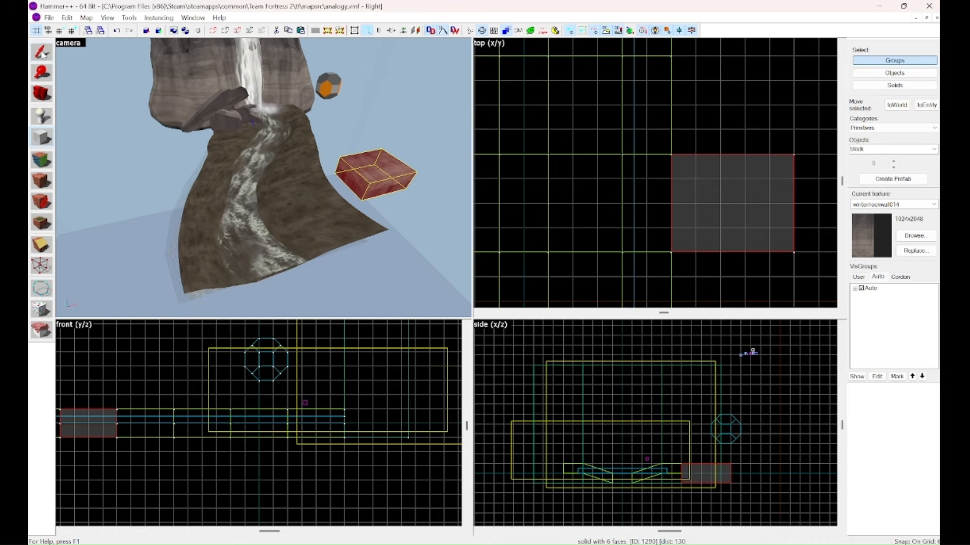
# Step: Move the block over the river's bank and resize it to 256 units wide and 448 high as a pillar
pyautogui.moveTo(665, 222); pyautogui.dragTo(564, 222)
pyautogui.scroll(2, 666, 467)
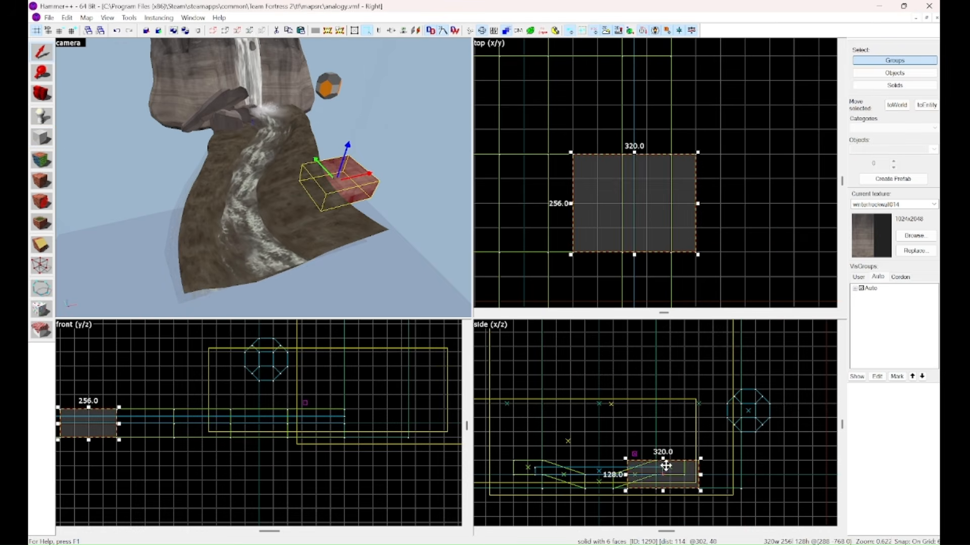
pyautogui.press('Return')
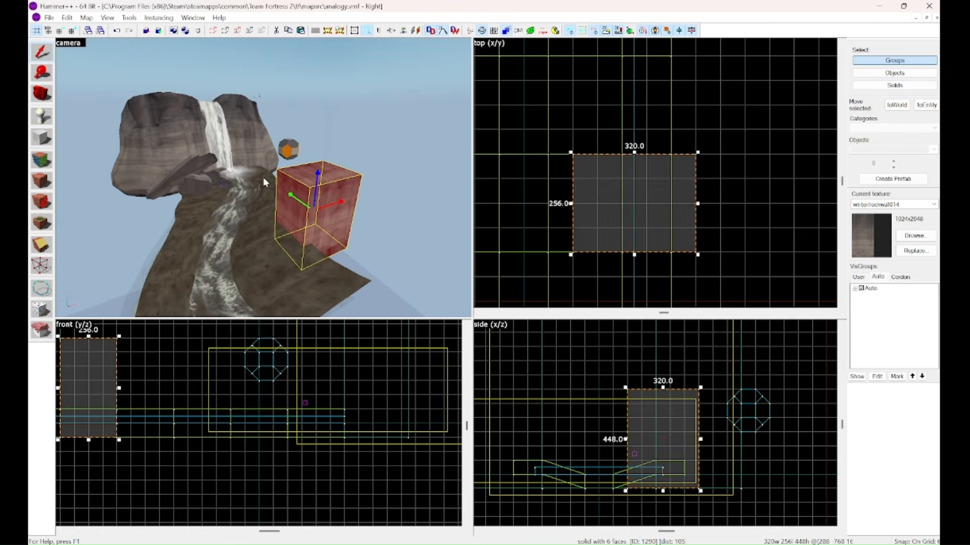
pyautogui.scroll(-3, 692, 197)
pyautogui.scroll(3, 691, 201)
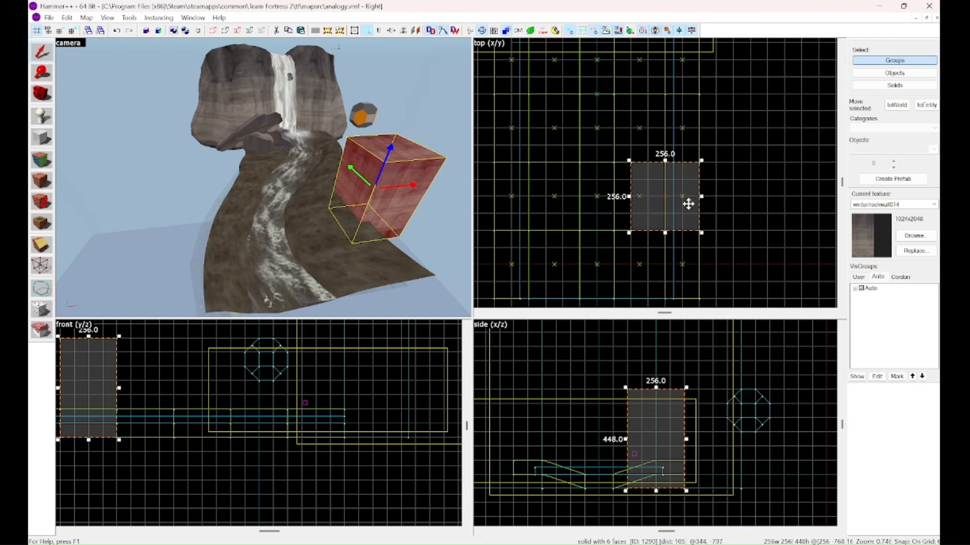
pyautogui.scroll(3, 690, 203)
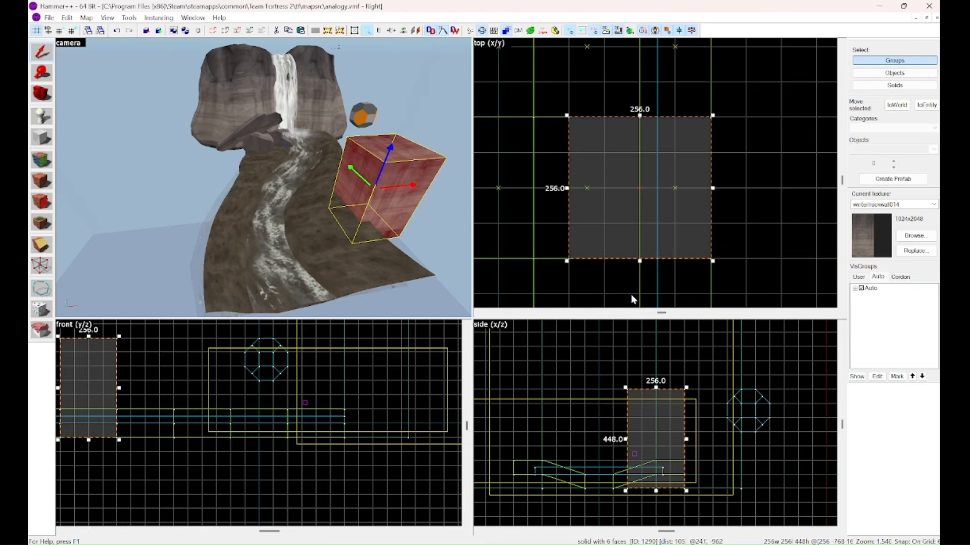
pyautogui.scroll(-4, 707, 173)
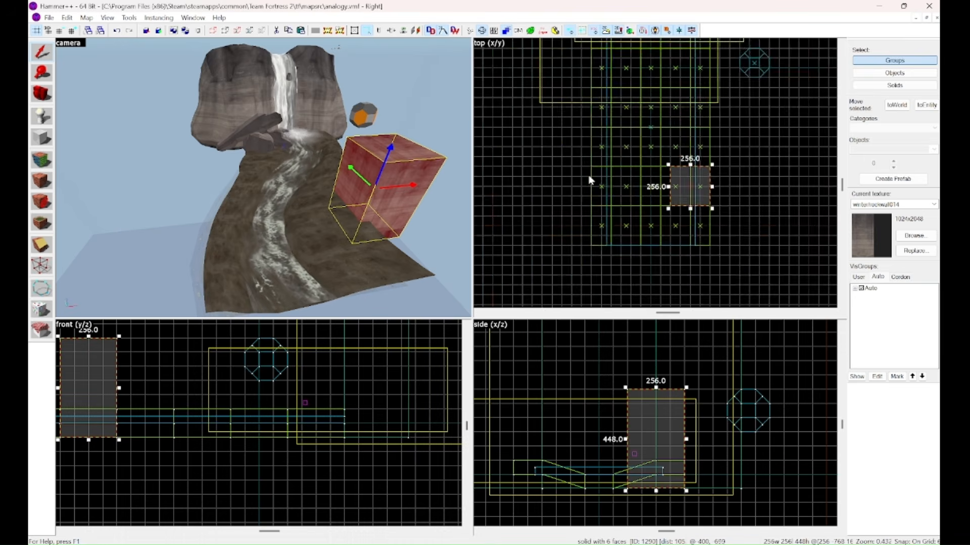
# Step: Copy the pillar straight across the river onto the opposite bank
pyautogui.scroll(1, 692, 196)
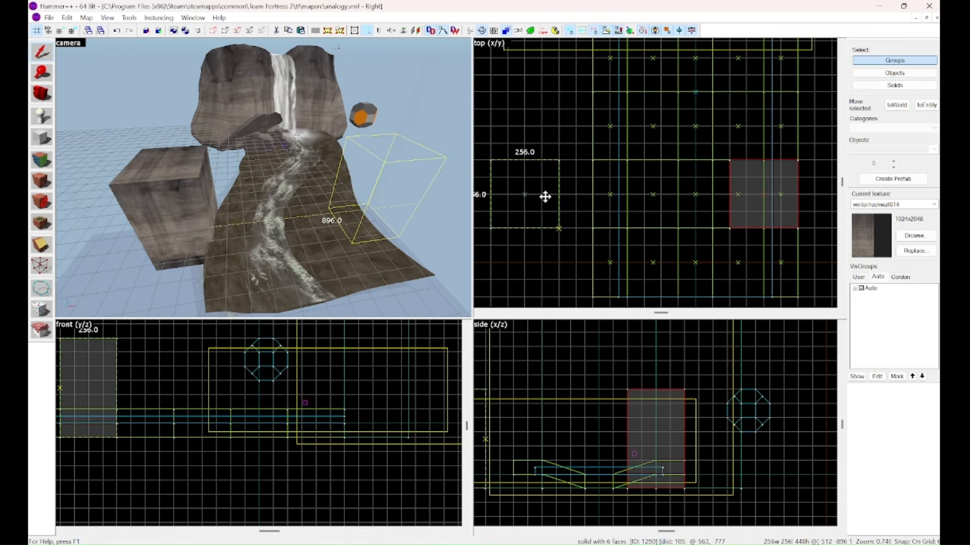
pyautogui.press('Return')
# Step: Raise the top vertices of both pillars together so that they stand taller over the river
pyautogui.press('z')
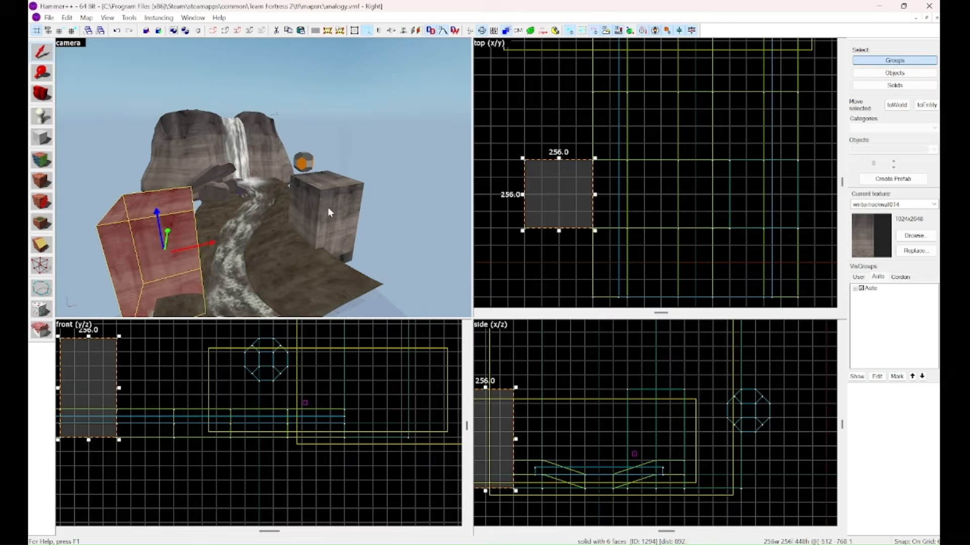
pyautogui.keyDown('ctrl'); pyautogui.click(329, 210); pyautogui.keyUp('ctrl')
pyautogui.scroll(-5, 659, 469)
pyautogui.scroll(4, 622, 460)
pyautogui.click(41, 266)
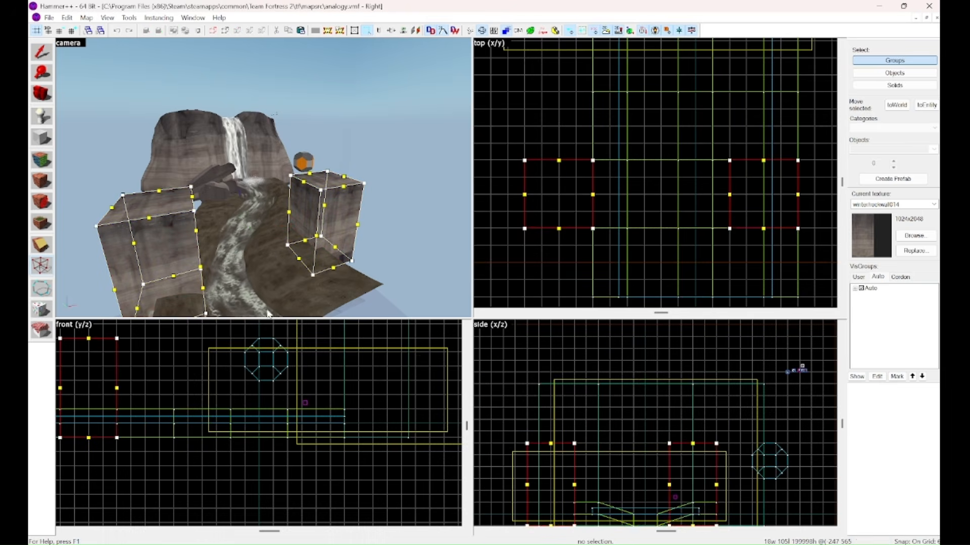
pyautogui.scroll(-2, 564, 440)
pyautogui.moveTo(755, 443); pyautogui.dragTo(753, 444)
pyautogui.press('Up')
pyautogui.press('Up')
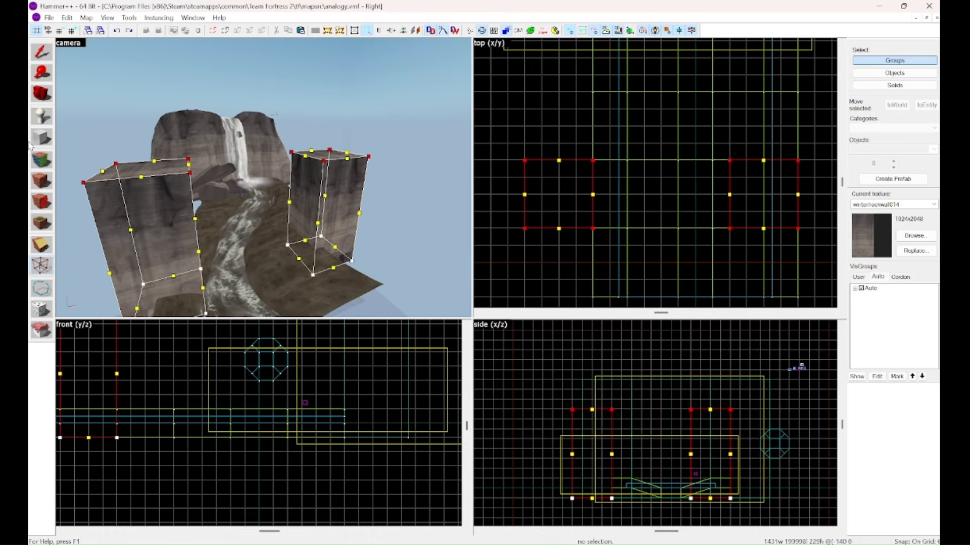
# Step: Create a lintel block 512 units wide and 256 deep above the gap between the two pillar tops
pyautogui.click(41, 138)
pyautogui.scroll(3, 621, 418)
pyautogui.moveTo(602, 408); pyautogui.dragTo(756, 342)
pyautogui.scroll(-2, 722, 373)
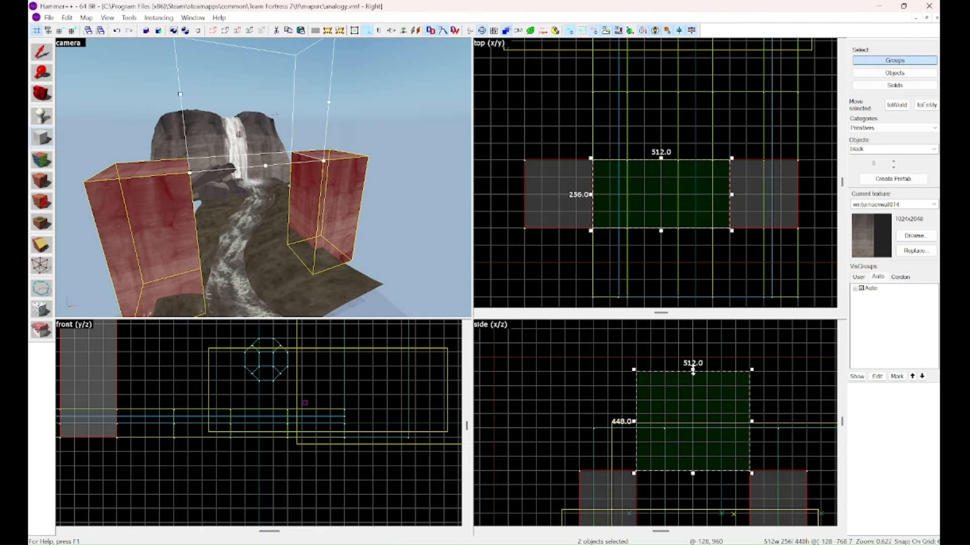
pyautogui.press('Return')
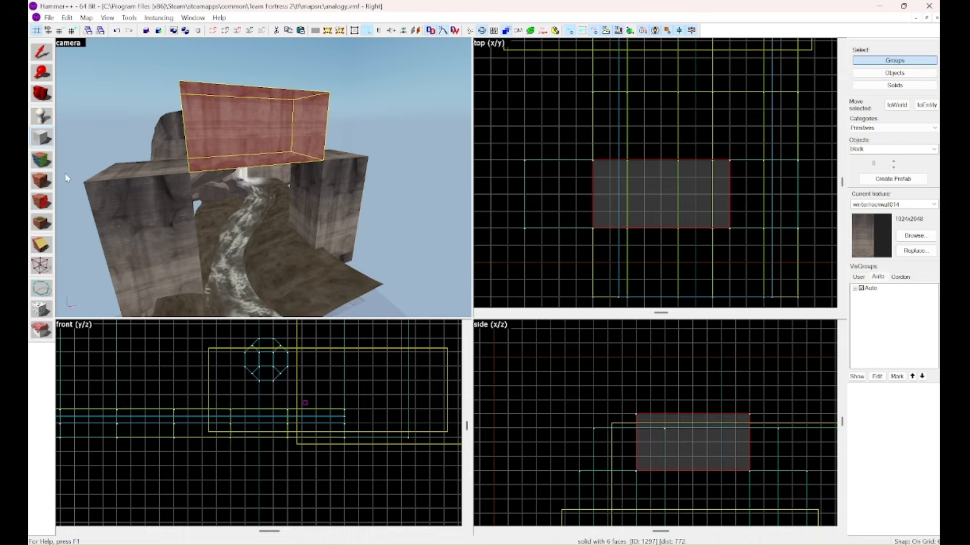
# Step: Edit the vertices of the lintel and pillars so their outer top corners meet in mitred joints, forming an arch
pyautogui.keyDown('ctrl'); pyautogui.click(151, 204); pyautogui.keyUp('ctrl')
pyautogui.keyDown('ctrl'); pyautogui.click(352, 194); pyautogui.keyUp('ctrl')
pyautogui.hotkey('shift', 'v')
pyautogui.press('Up')
pyautogui.press('Up')
pyautogui.press('Up')
pyautogui.press('Left')
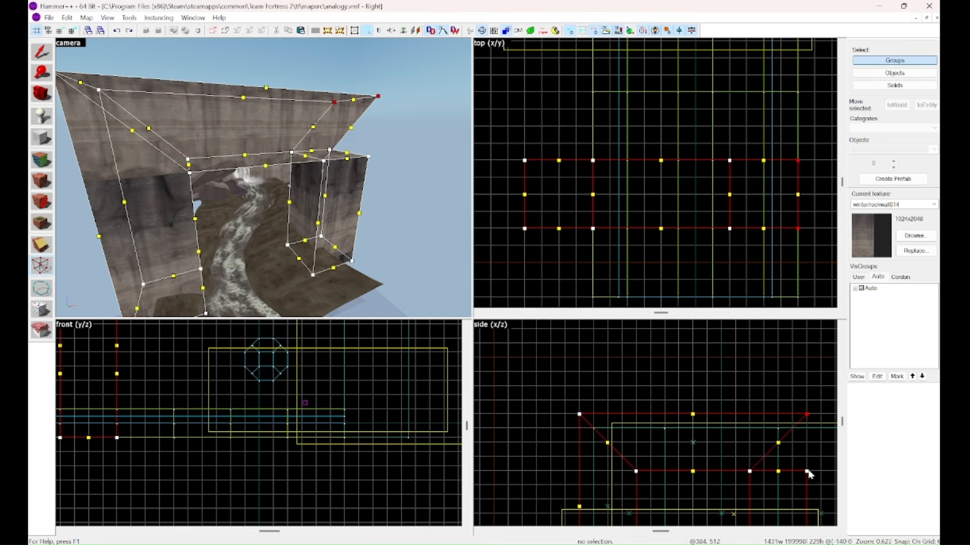
pyautogui.click(38, 57)
# Step: Select the visible faces of the rock arch one after another for face editing
pyautogui.press('z')
pyautogui.press('w')
pyautogui.press('z')
pyautogui.click(41, 165)
pyautogui.click(227, 144)
pyautogui.keyDown('ctrl'); pyautogui.click(297, 206); pyautogui.keyUp('ctrl')
pyautogui.press('z')
pyautogui.press('w')
pyautogui.press('z')
pyautogui.keyDown('ctrl'); pyautogui.click(248, 195); pyautogui.keyUp('ctrl')
pyautogui.press('z')
pyautogui.press('w')
pyautogui.press('s')
pyautogui.press('z')
pyautogui.keyDown('ctrl'); pyautogui.click(280, 111); pyautogui.keyUp('ctrl')
pyautogui.scroll(1, 266, 181)
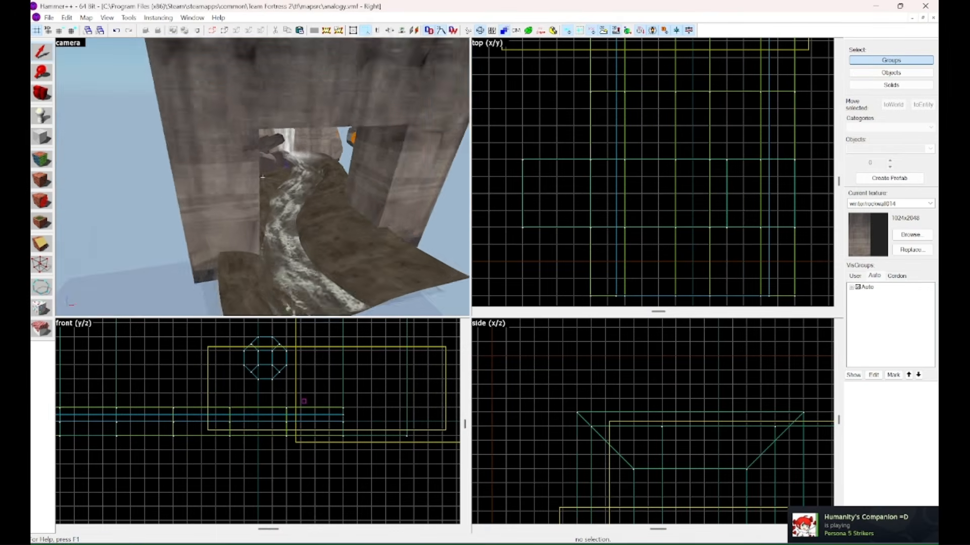
# Step: Select the arch's front, back, outer and inner faces for face editing, leaving out the pillars' undersides
pyautogui.press('w')
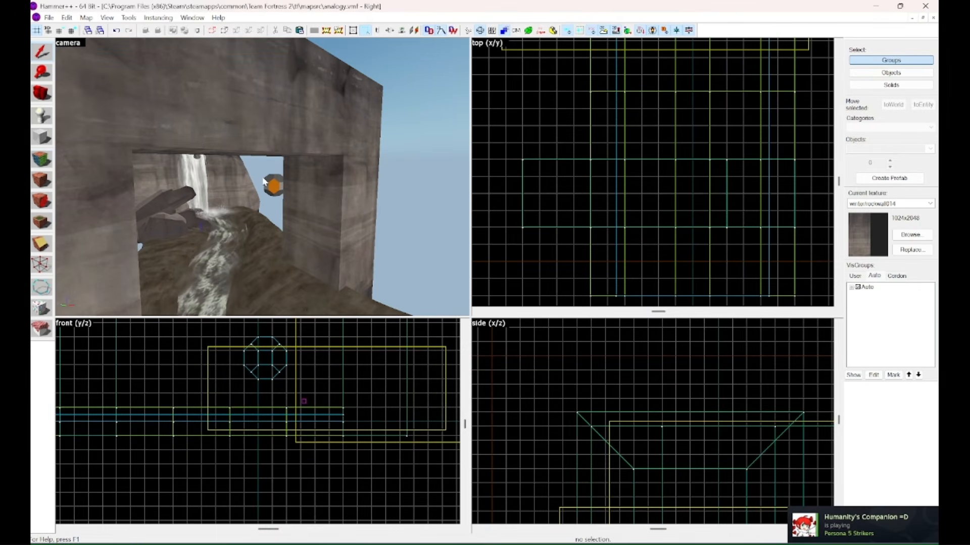
pyautogui.click(37, 175)
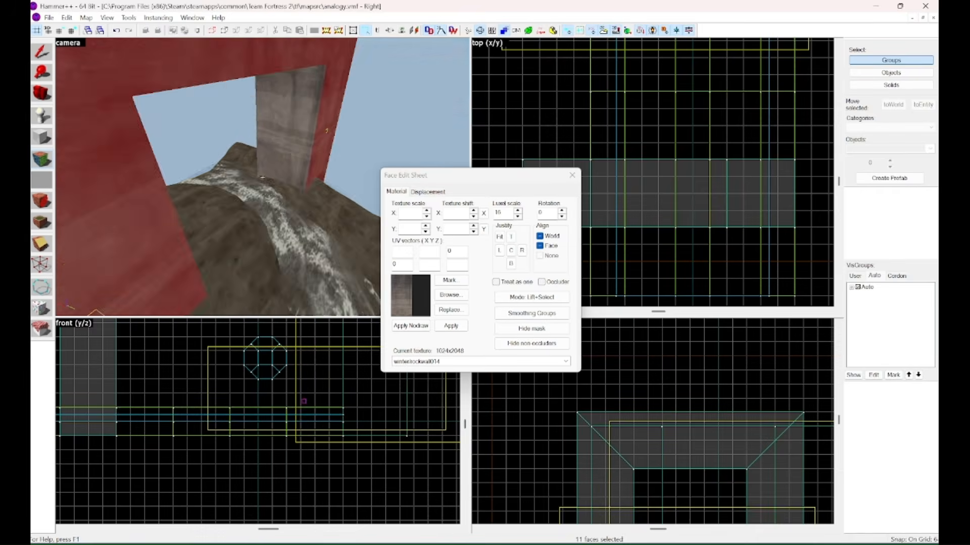
pyautogui.press('z')
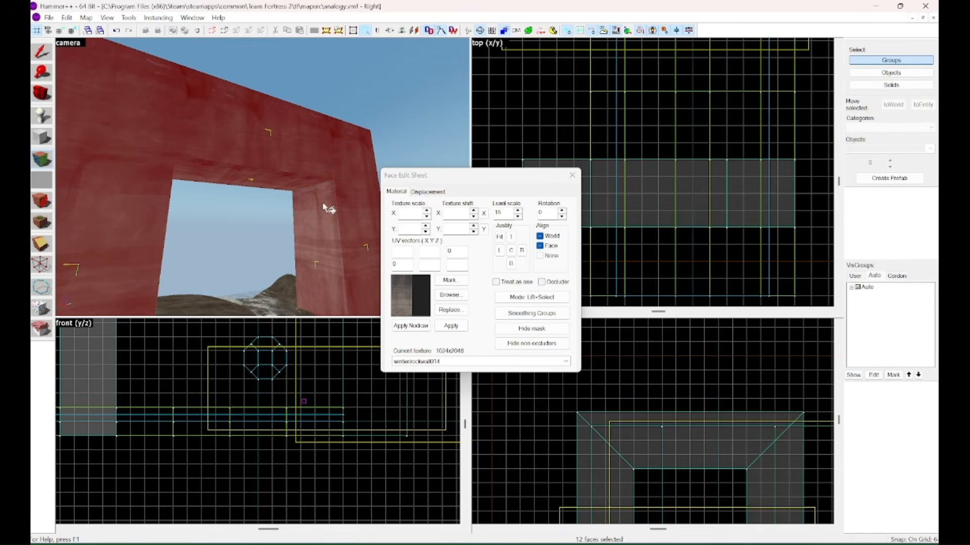
pyautogui.press('z')
pyautogui.press('s')
pyautogui.press('z')
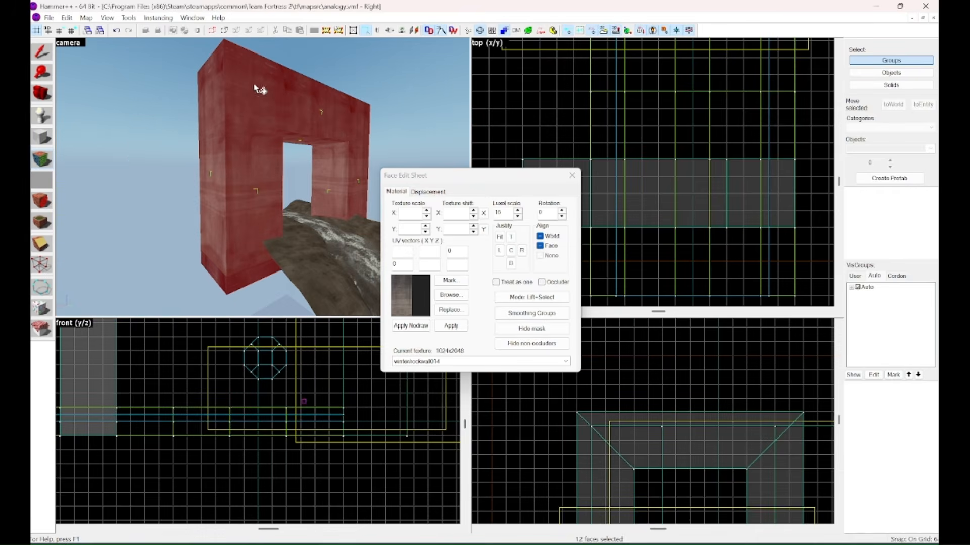
pyautogui.press('z')
pyautogui.press('w')
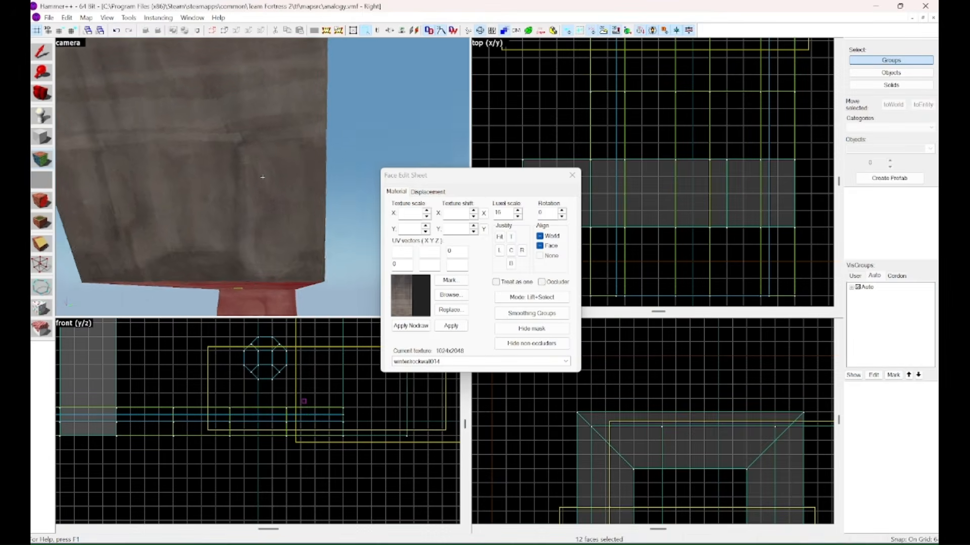
pyautogui.press('w')
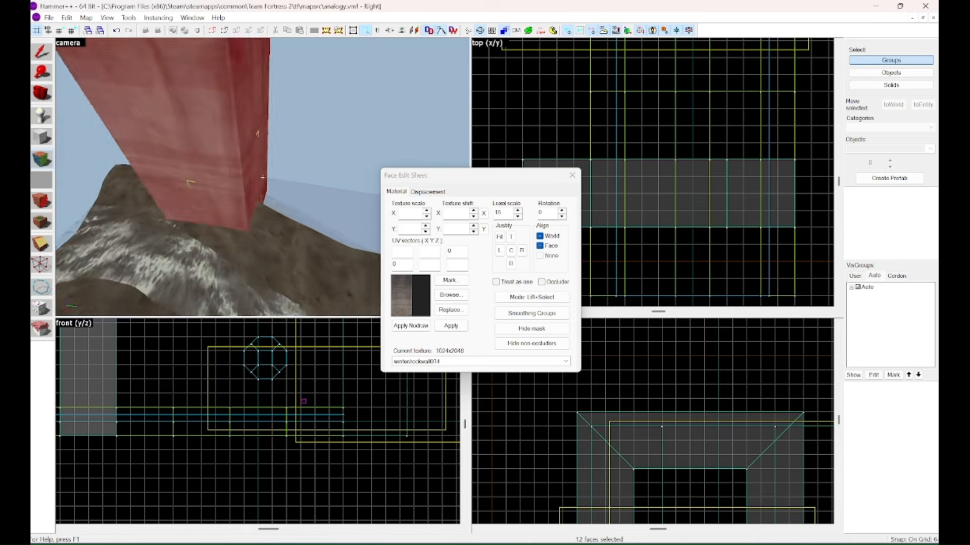
pyautogui.press('s')
pyautogui.press('w')
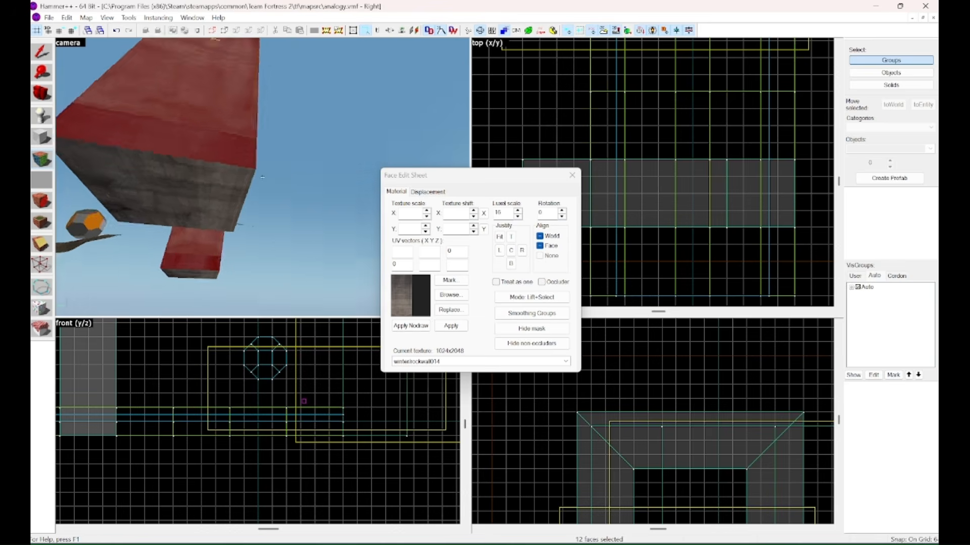
pyautogui.press('s')
pyautogui.press('z')
# Step: Convert the selected arch faces into displacements with power 3
pyautogui.click(425, 192)
pyautogui.click(410, 257)
pyautogui.click(454, 285)
# Step: Set the displacement paint effect to Smooth and round off the arch's inner corner between one pillar and the lintel
pyautogui.press('z')
pyautogui.press('w')
pyautogui.press('z')
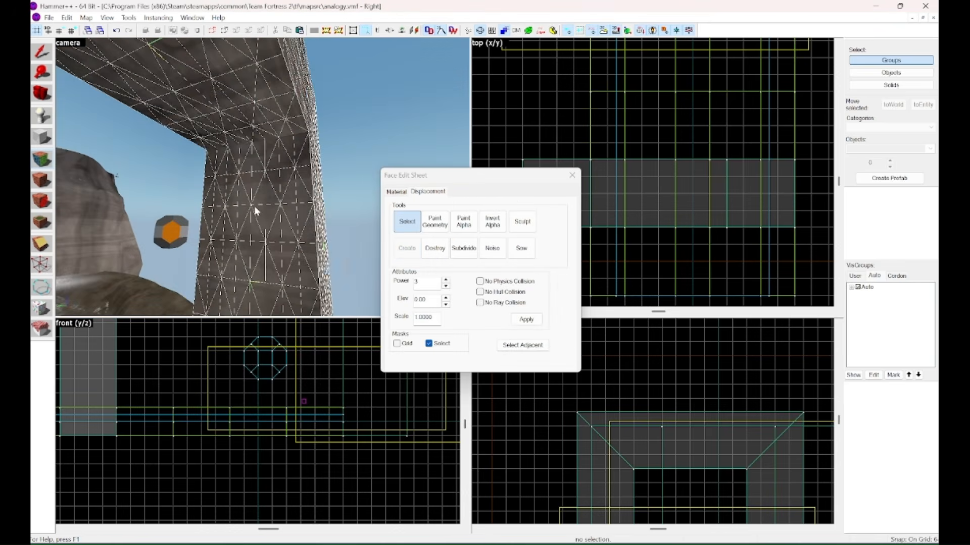
pyautogui.click(255, 205)
pyautogui.click(424, 224)
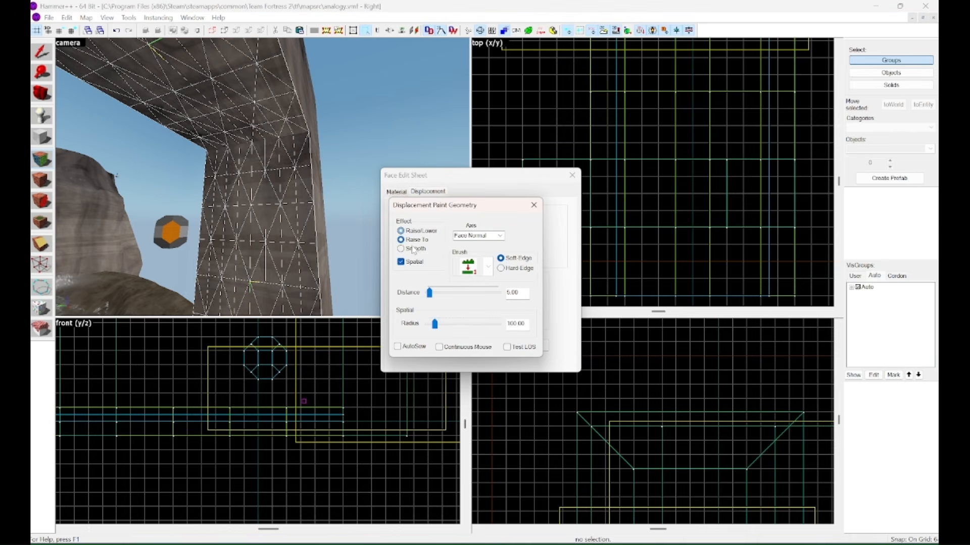
pyautogui.click(413, 249)
pyautogui.press('z')
pyautogui.press('w')
pyautogui.press('z')
pyautogui.press('z')
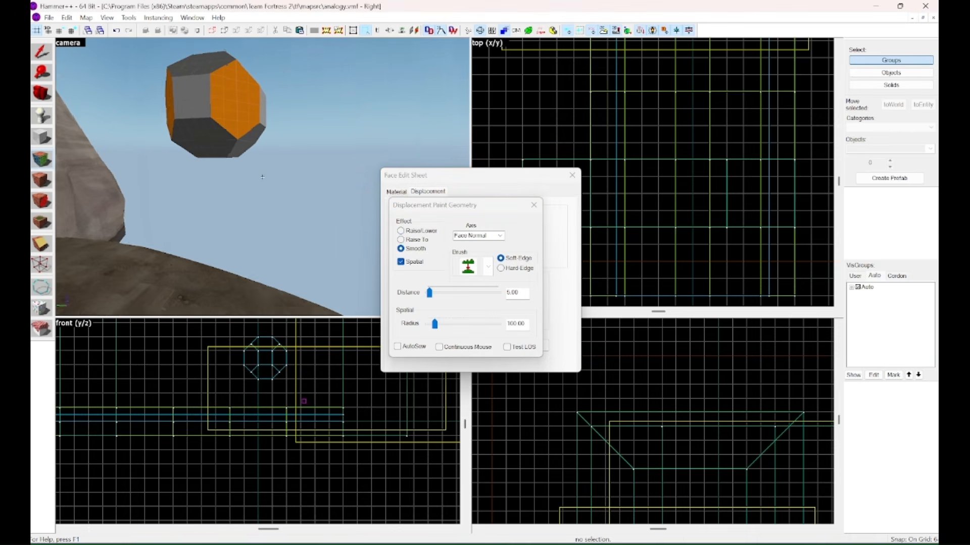
pyautogui.press('w')
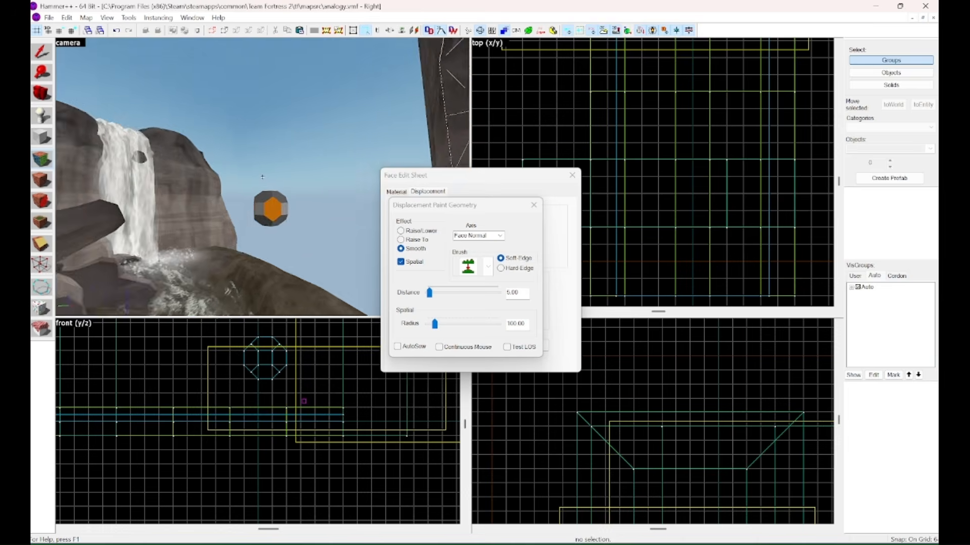
pyautogui.press('w')
pyautogui.press('z')
pyautogui.press('z')
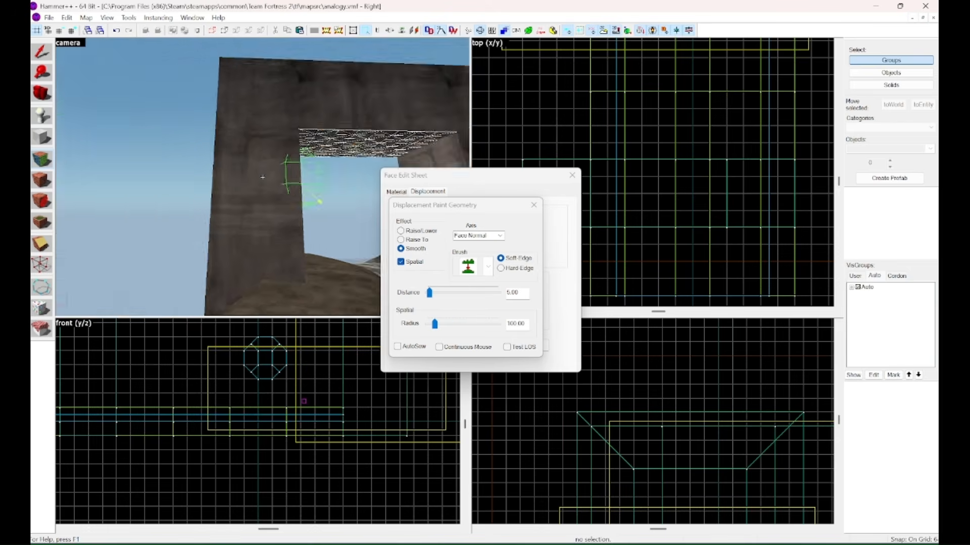
pyautogui.press('w')
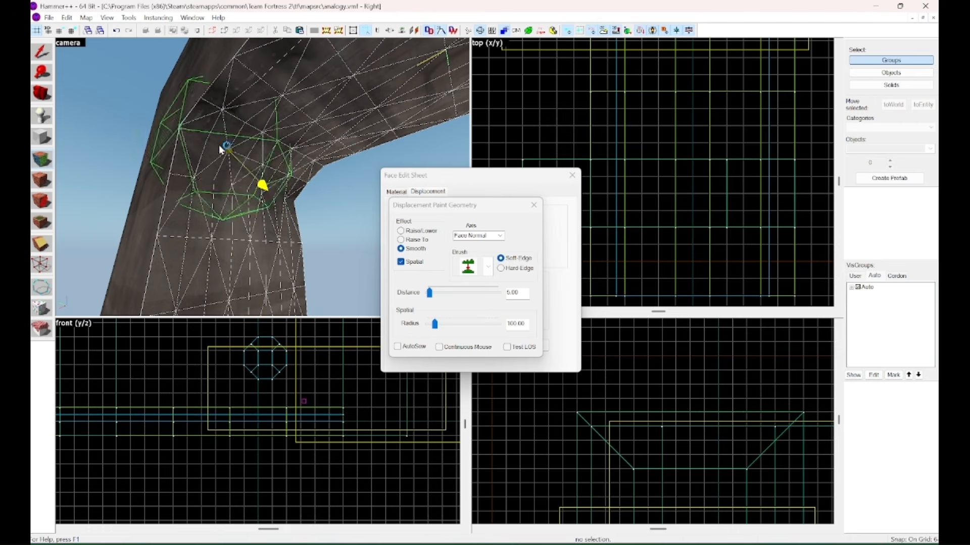
# Step: Add the opposite pillar's inner face to the selection and smooth the inner corner where it meets the lintel
pyautogui.press('z')
pyautogui.press('w')
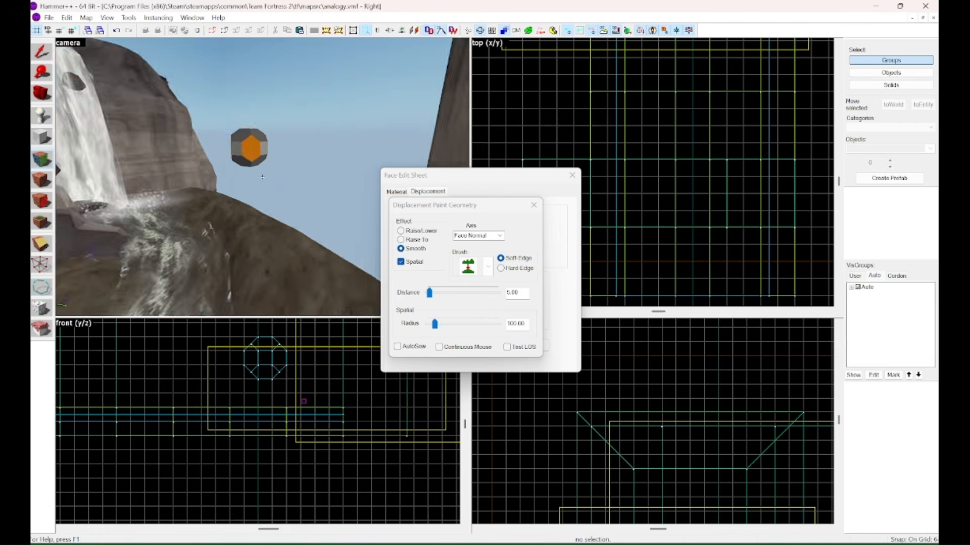
pyautogui.press('s')
pyautogui.press('z')
pyautogui.press('z')
pyautogui.press('w')
pyautogui.press('z')
pyautogui.keyDown('ctrl'); pyautogui.click(256, 194); pyautogui.keyUp('ctrl')
pyautogui.press('z')
pyautogui.press('w')
pyautogui.press('z')
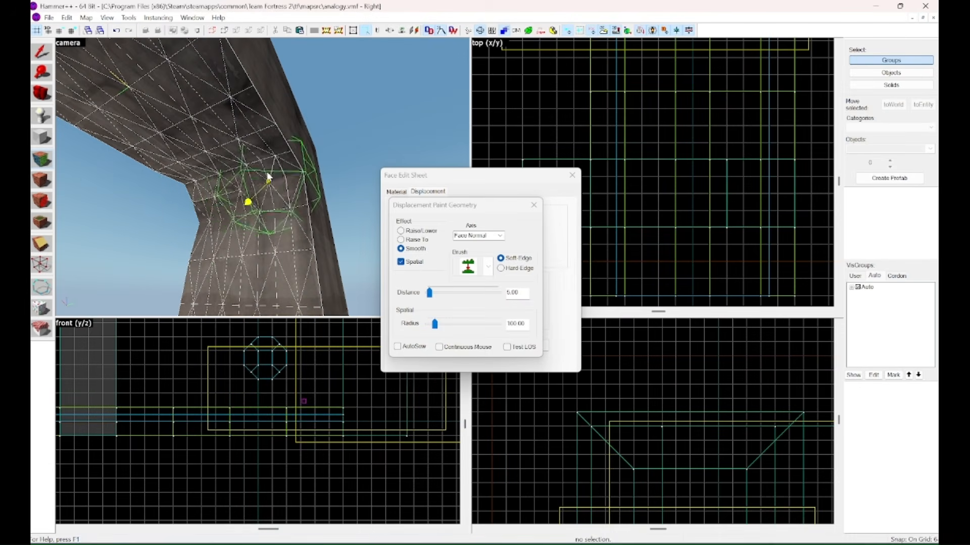
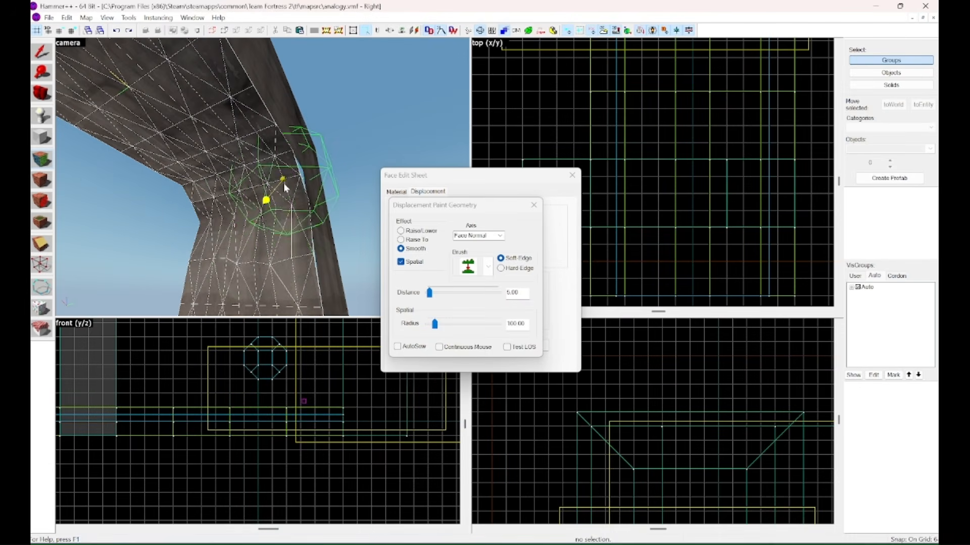
# Step: Enlarge the brush radius to about 170 and smooth both inner corners of the arch into broad curves
pyautogui.moveTo(436, 325); pyautogui.dragTo(441, 325)
pyautogui.moveTo(201, 185); pyautogui.dragTo(218, 184)
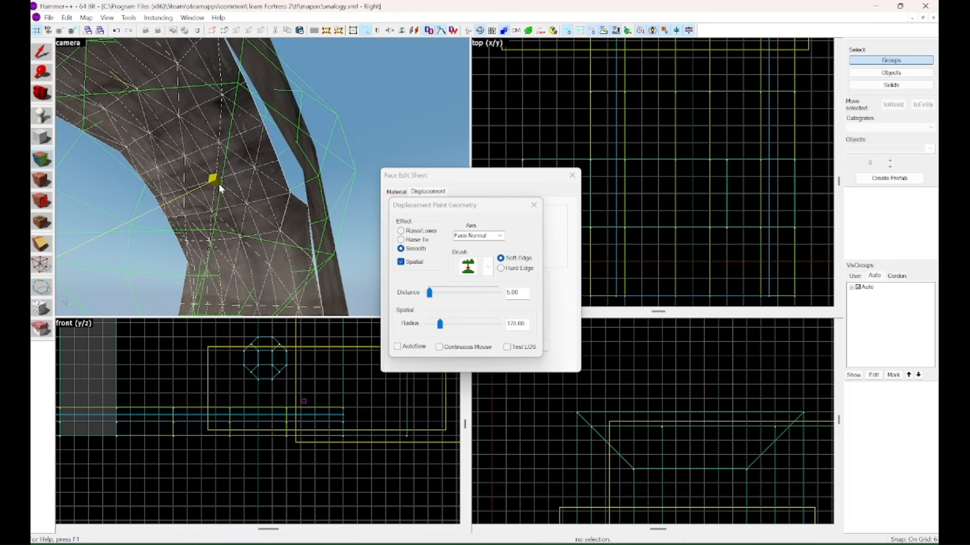
pyautogui.press('z')
pyautogui.press('w')
pyautogui.press('z')
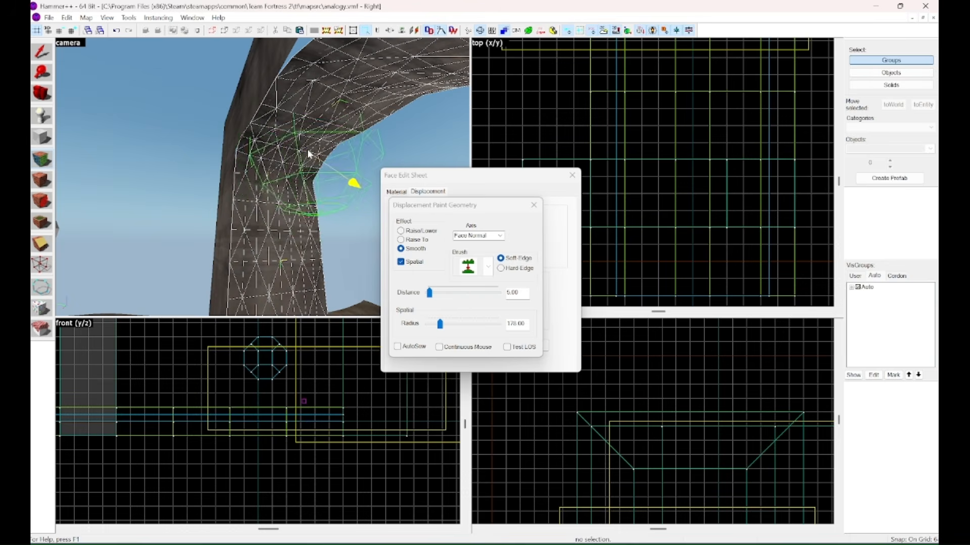
pyautogui.moveTo(307, 150); pyautogui.dragTo(263, 176)
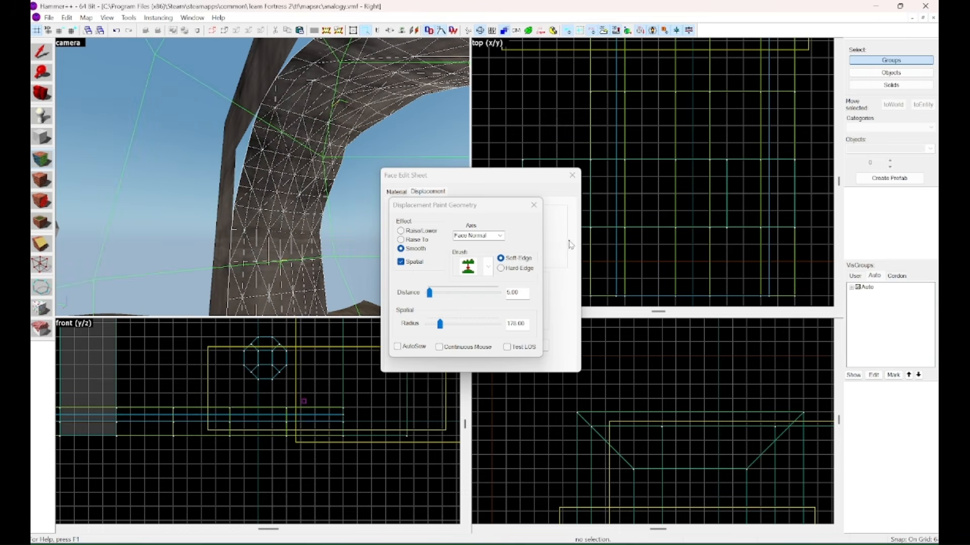
# Step: Try smoothing the corner of the arch's front faces together with the curved inner faces
pyautogui.click(533, 205)
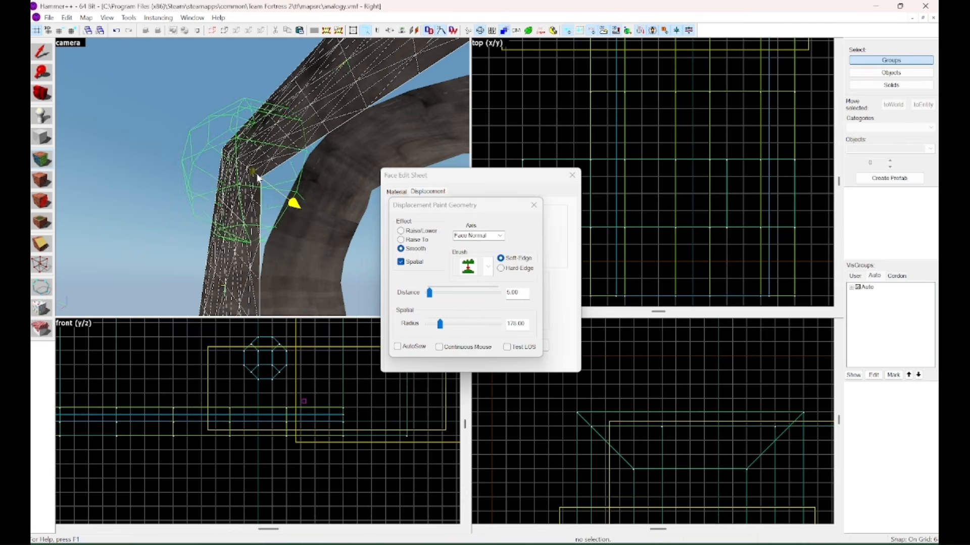
pyautogui.keyDown('ctrl'); pyautogui.click(334, 207); pyautogui.keyUp('ctrl')
pyautogui.click(534, 205)
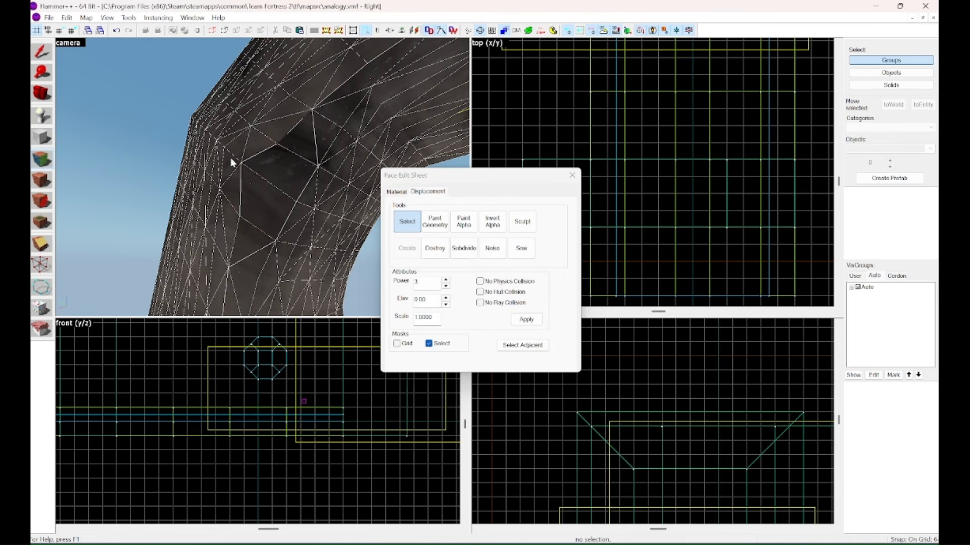
pyautogui.hotkey('ctrl', 'z')
# Step: Paint the front faces' inner edge towards the curved underside using Raise/Lower with a brush radius of 89
pyautogui.click(288, 94)
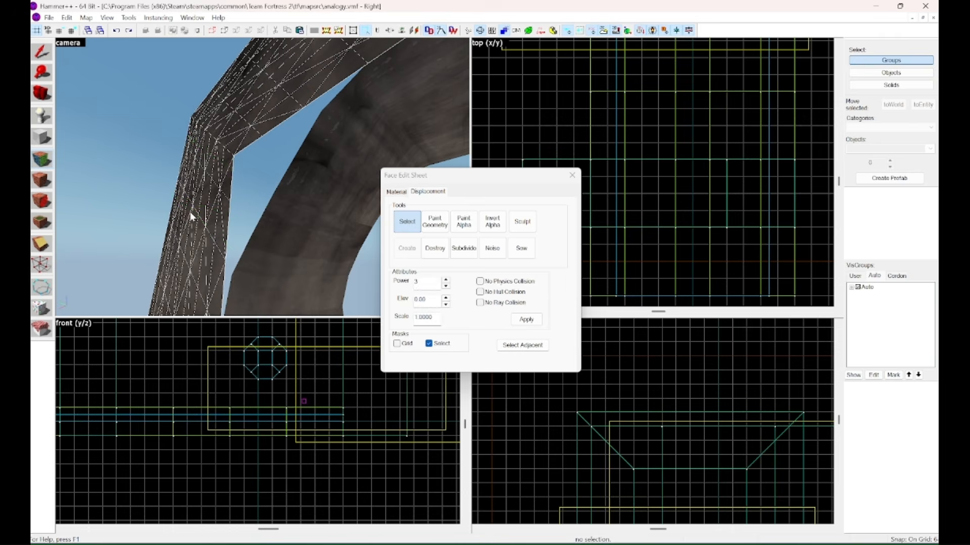
pyautogui.click(435, 222)
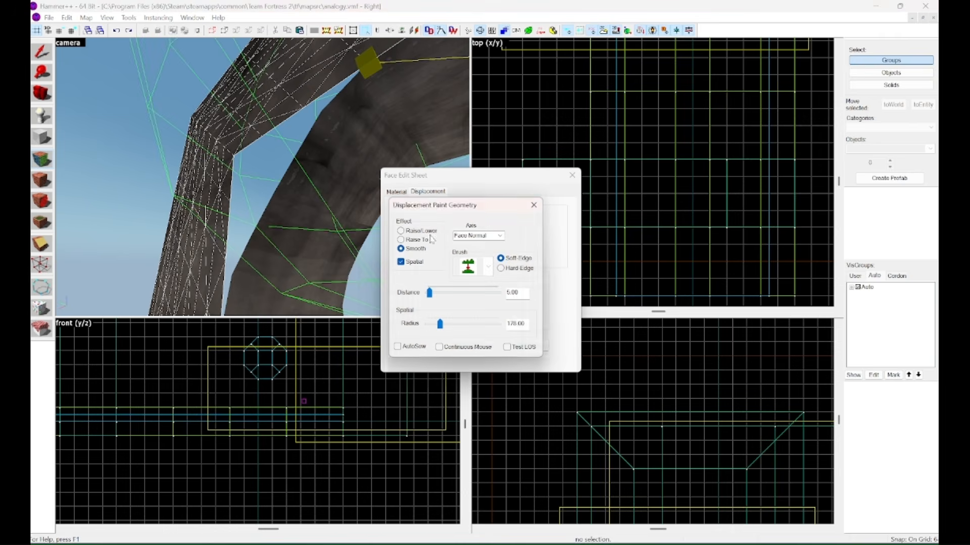
pyautogui.doubleClick(513, 322)
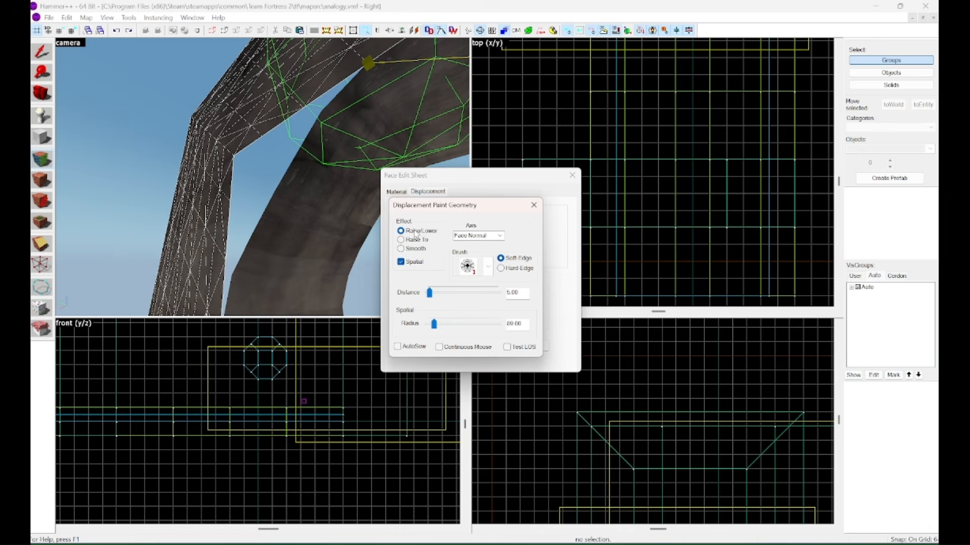
pyautogui.moveTo(234, 166)
pyautogui.mouseDown()
pyautogui.moveTo(300, 113)
pyautogui.moveTo(218, 255)
pyautogui.moveTo(234, 255)
pyautogui.mouseUp()
pyautogui.press('z')
pyautogui.press('d')
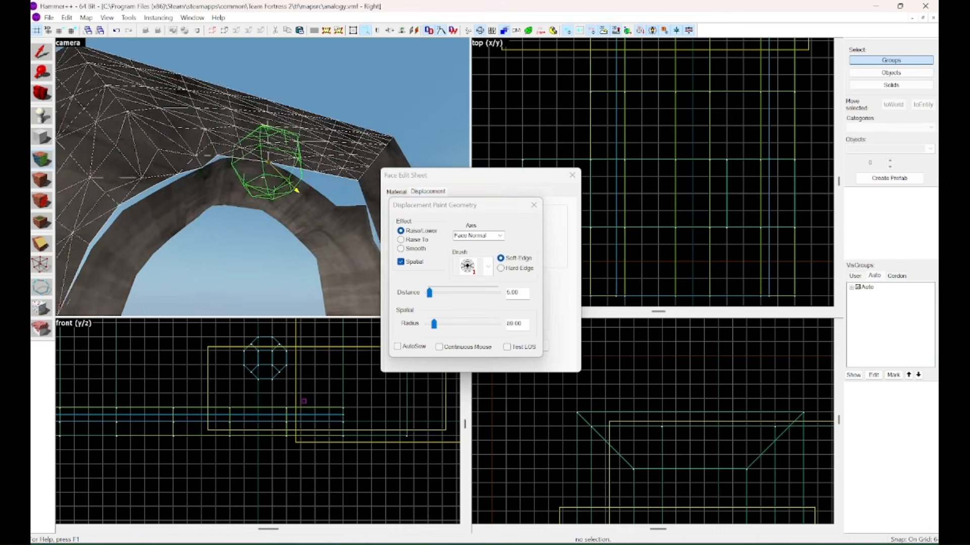
# Step: Paint the geometry of the arch's front displacement face toward the inner arch to narrow the gap along the opening
pyautogui.press('w')
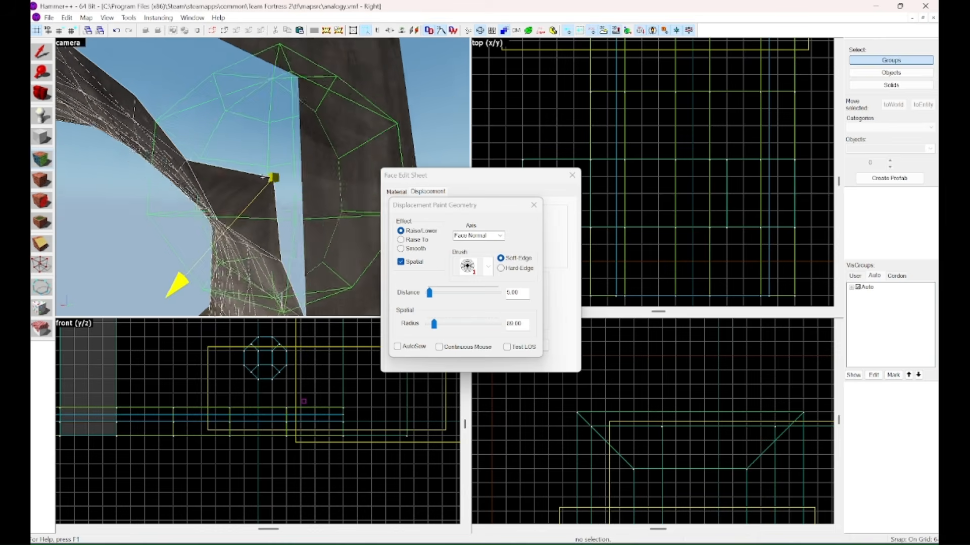
pyautogui.press('s')
pyautogui.click(401, 249)
pyautogui.press('z')
pyautogui.press('z')
pyautogui.click(533, 205)
pyautogui.click(297, 193)
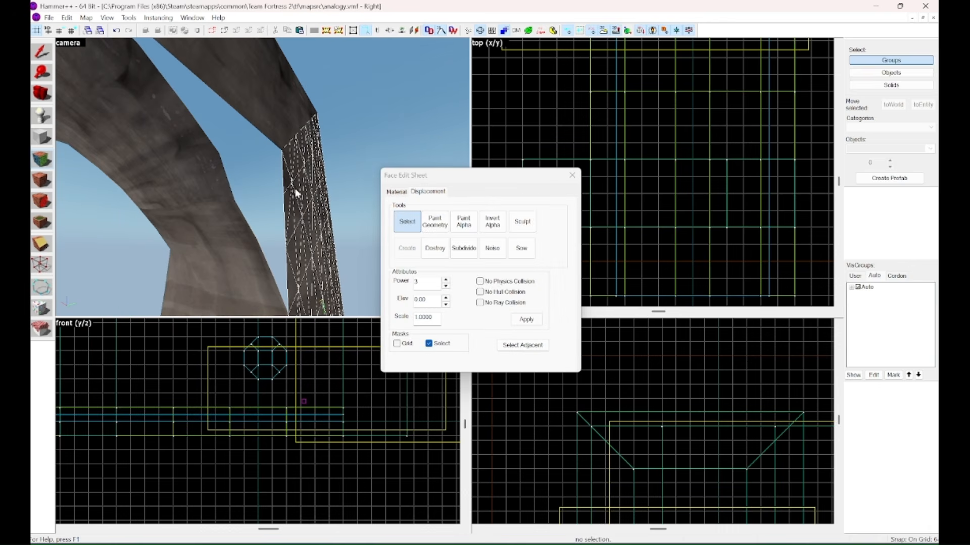
pyautogui.click(429, 229)
pyautogui.click(421, 232)
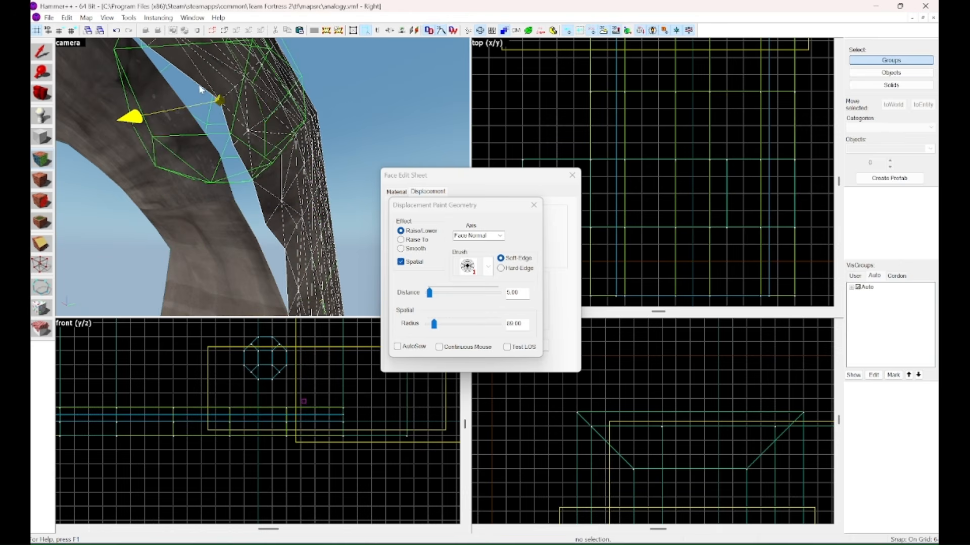
pyautogui.moveTo(204, 109); pyautogui.dragTo(203, 157)
pyautogui.moveTo(203, 158)
pyautogui.mouseDown(button='right')
pyautogui.moveTo(196, 105)
pyautogui.moveTo(267, 198)
pyautogui.mouseUp(button='right')
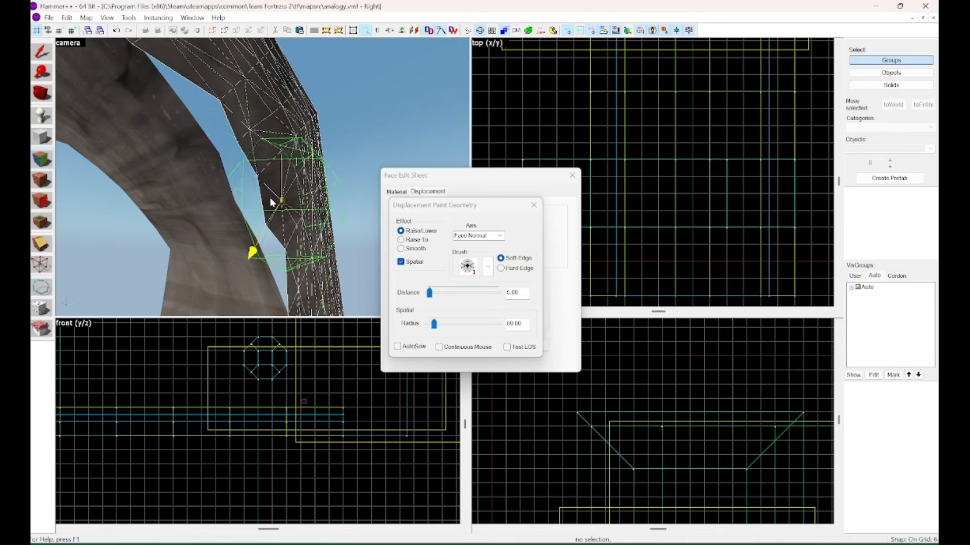
pyautogui.moveTo(219, 108)
pyautogui.mouseDown()
pyautogui.moveTo(213, 113)
pyautogui.moveTo(230, 154)
pyautogui.mouseUp()
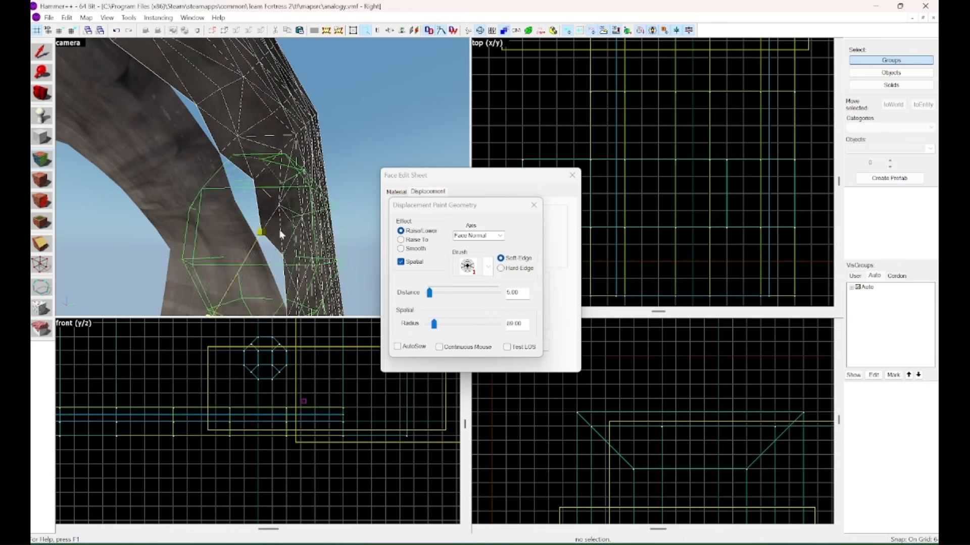
# Step: Add the arch's inner leg face to the displacement selection, join it to the painted front face and close face editing
pyautogui.press('z')
pyautogui.press('s')
pyautogui.press('a')
pyautogui.press('z')
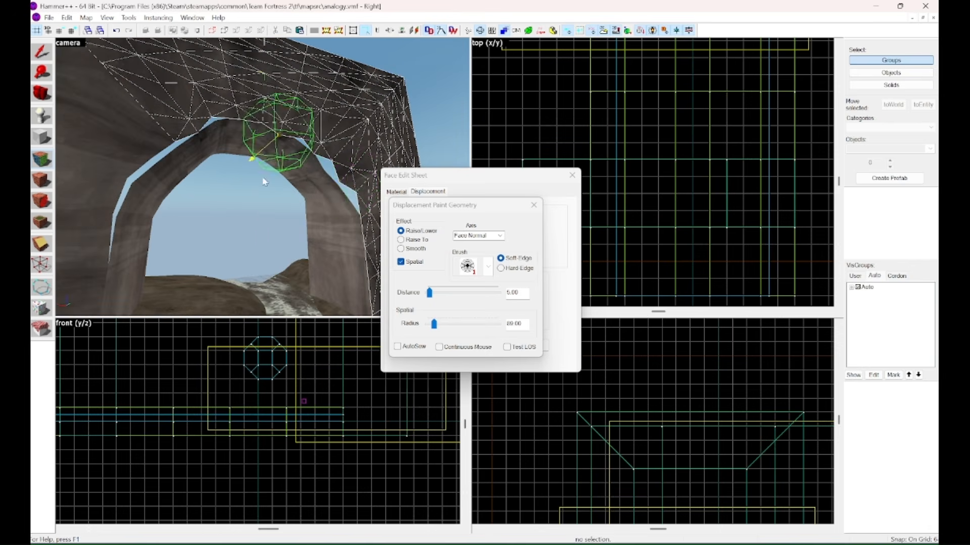
pyautogui.keyDown('ctrl'); pyautogui.click(312, 193); pyautogui.keyUp('ctrl')
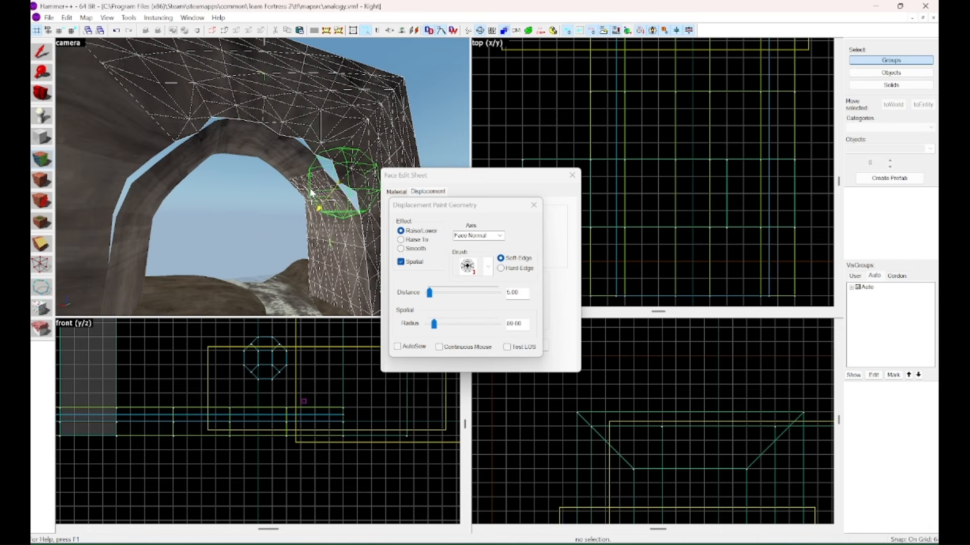
pyautogui.click(531, 202)
pyautogui.click(572, 176)
# Step: Inspect the front and back of the arch for gaps between its displacement faces
pyautogui.press('z')
pyautogui.press('w')
pyautogui.press('s')
pyautogui.press('w')
pyautogui.press('a')
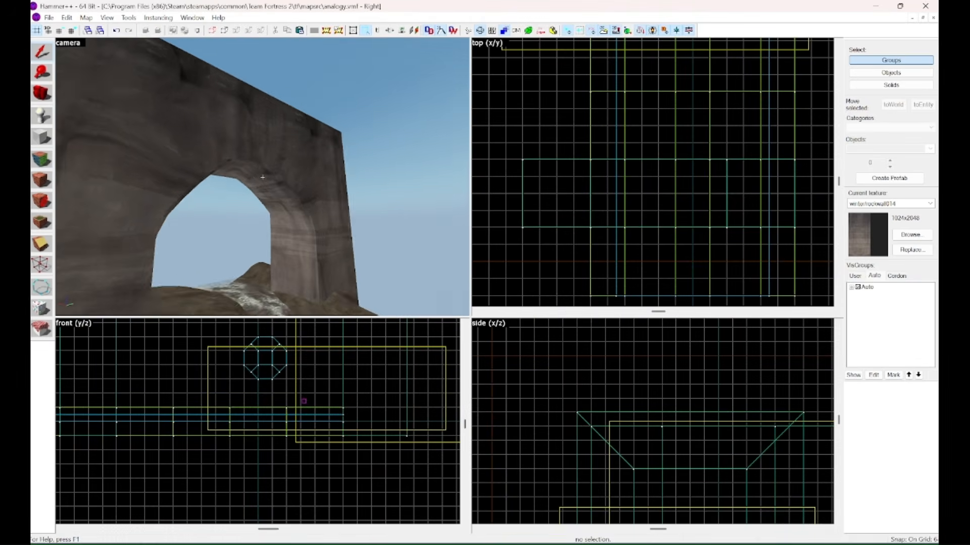
pyautogui.press('d')
pyautogui.press('z')
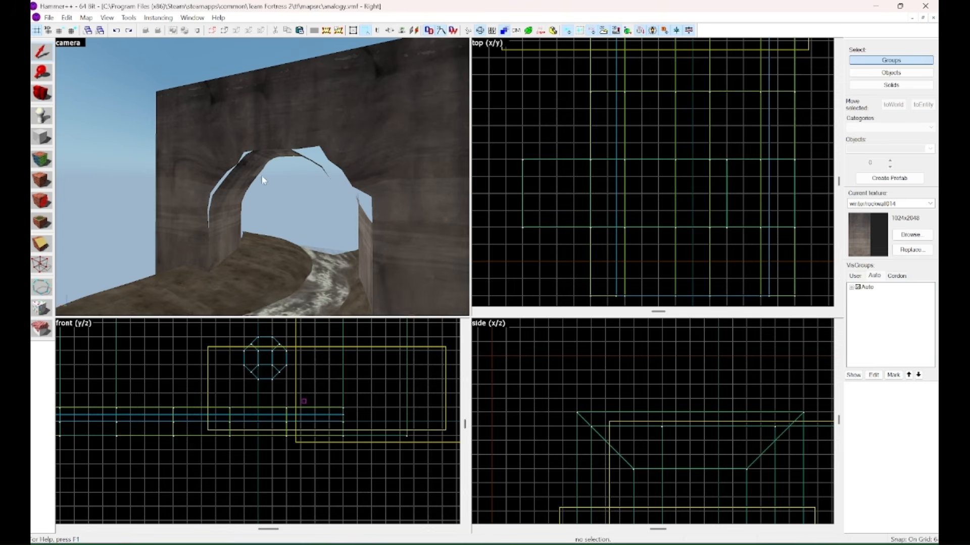
# Step: Destroy the displacements on all of the arch's faces and recreate them with power 3
pyautogui.click(201, 114)
pyautogui.keyDown('ctrl'); pyautogui.click(196, 184); pyautogui.keyUp('ctrl')
pyautogui.keyDown('ctrl'); pyautogui.click(159, 190); pyautogui.keyUp('ctrl')
pyautogui.hotkey('shift', 'a')
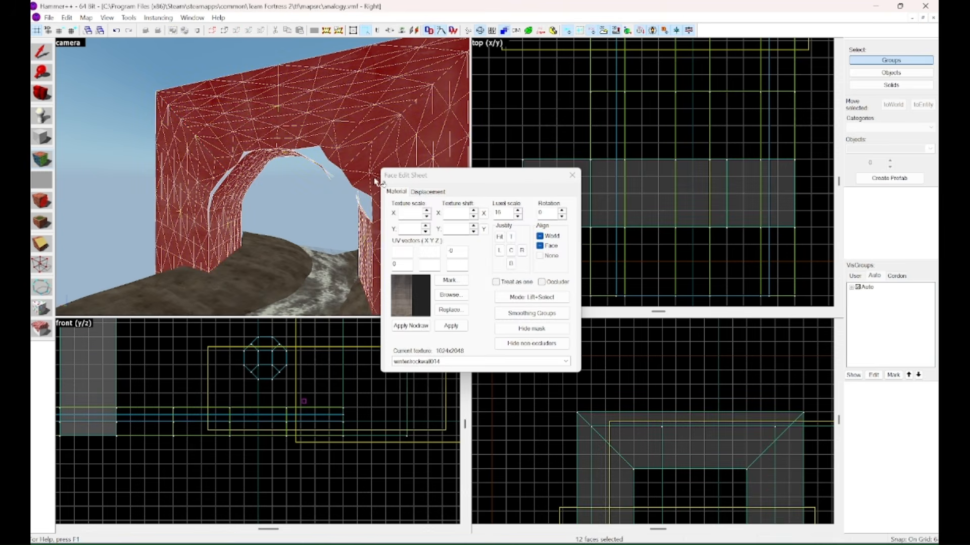
pyautogui.click(427, 192)
pyautogui.click(437, 252)
pyautogui.click(407, 248)
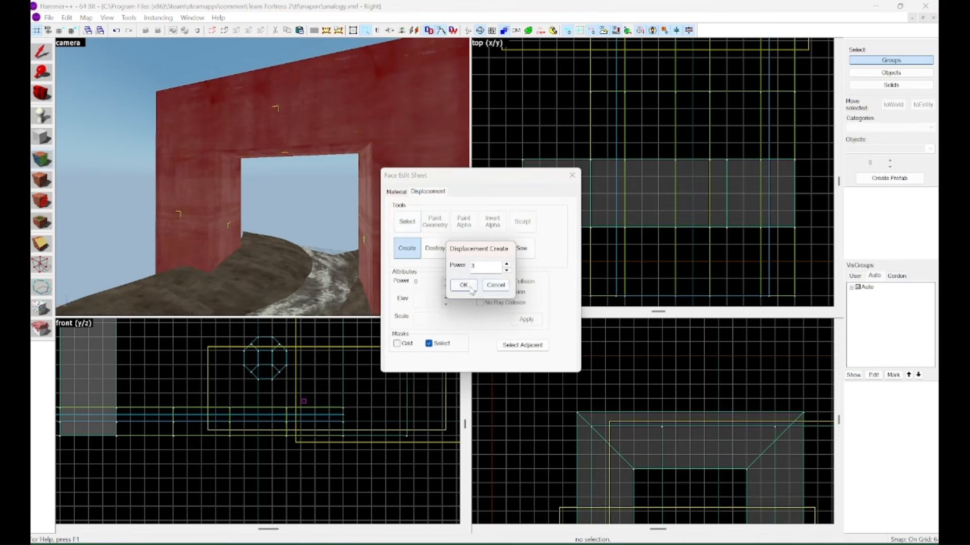
pyautogui.click(459, 283)
# Step: Subdivide the arch's new displacements to round its shape, and close face editing
pyautogui.press('z')
pyautogui.press('w')
pyautogui.press('z')
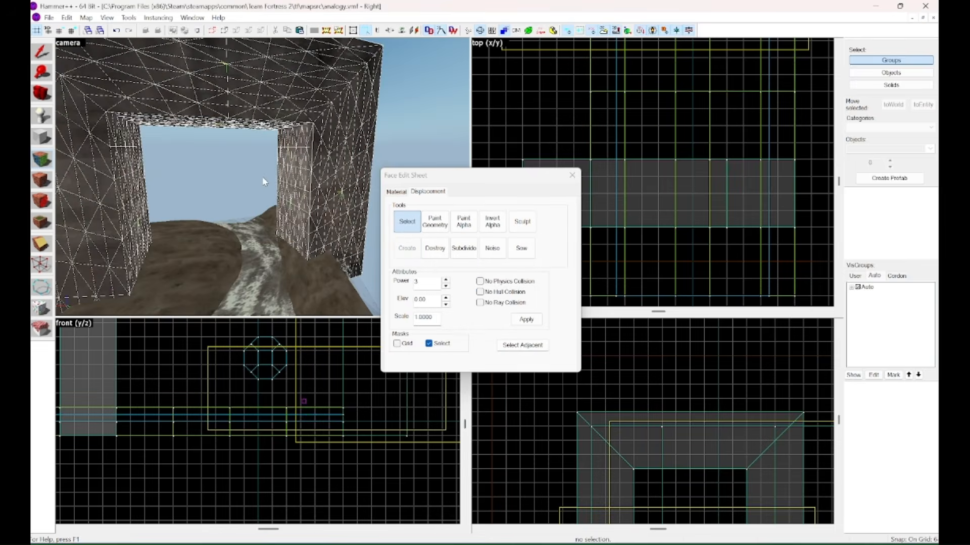
pyautogui.click(469, 249)
pyautogui.press('w')
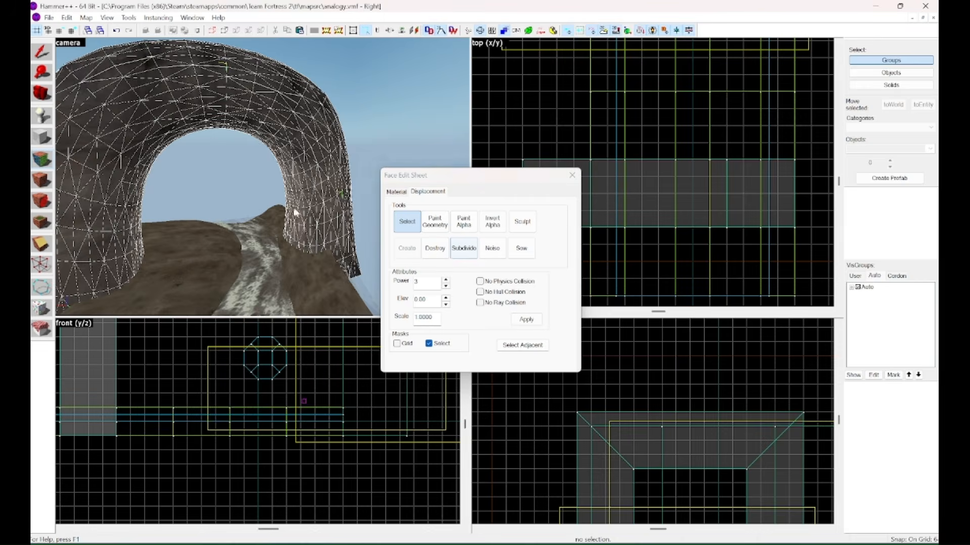
pyautogui.click(571, 175)
# Step: Inspect the rounded arch over the stream from several angles
pyautogui.press('z')
pyautogui.press('s')
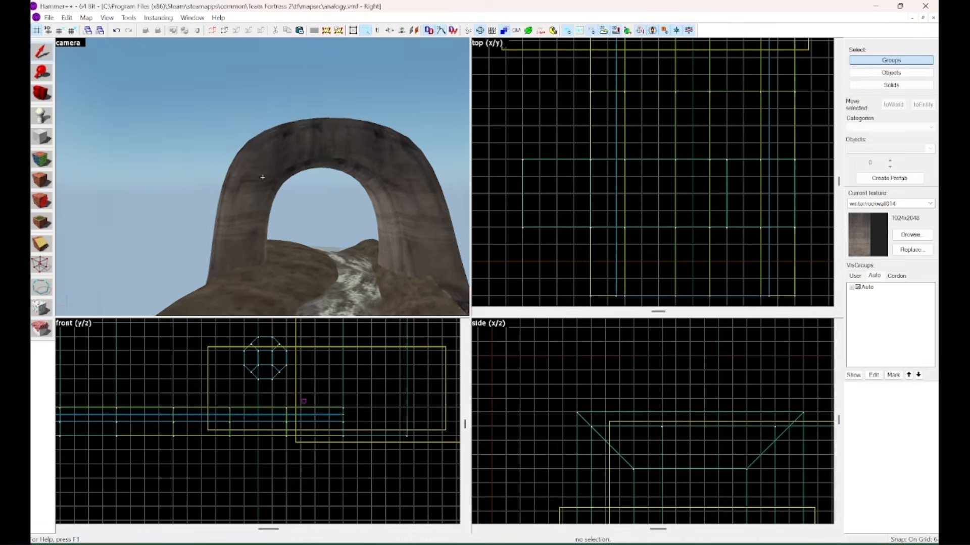
pyautogui.press('w')
pyautogui.press('s')
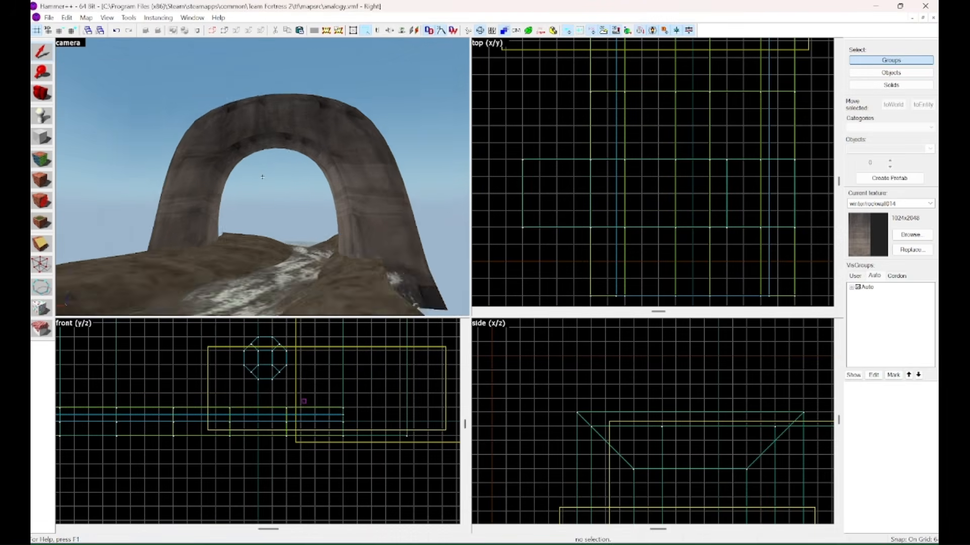
pyautogui.press('w')
pyautogui.press('w')
pyautogui.press('z')
# Step: Open the faces of all three arch solids for displacement geometry painting, with a spatial brush radius of 551
pyautogui.click(262, 183)
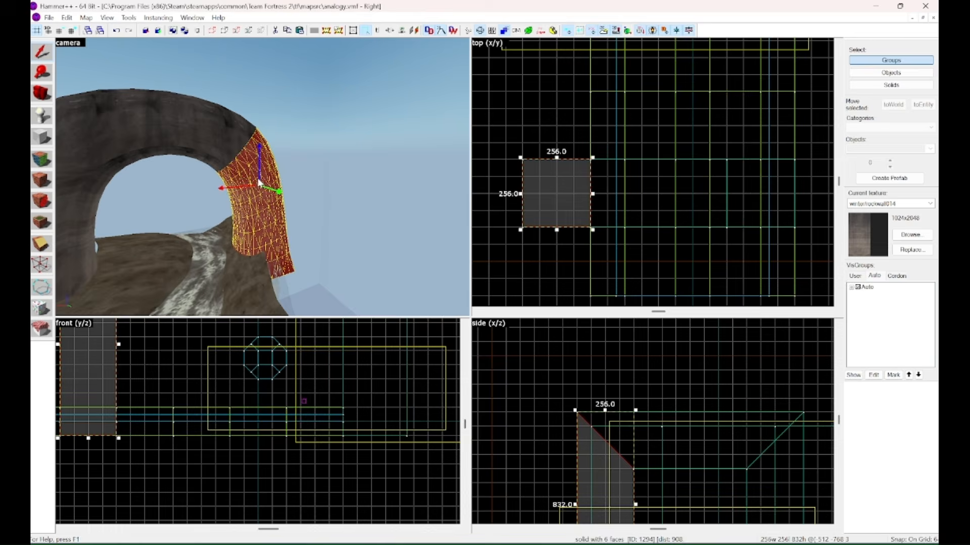
pyautogui.keyDown('ctrl'); pyautogui.click(210, 120); pyautogui.keyUp('ctrl')
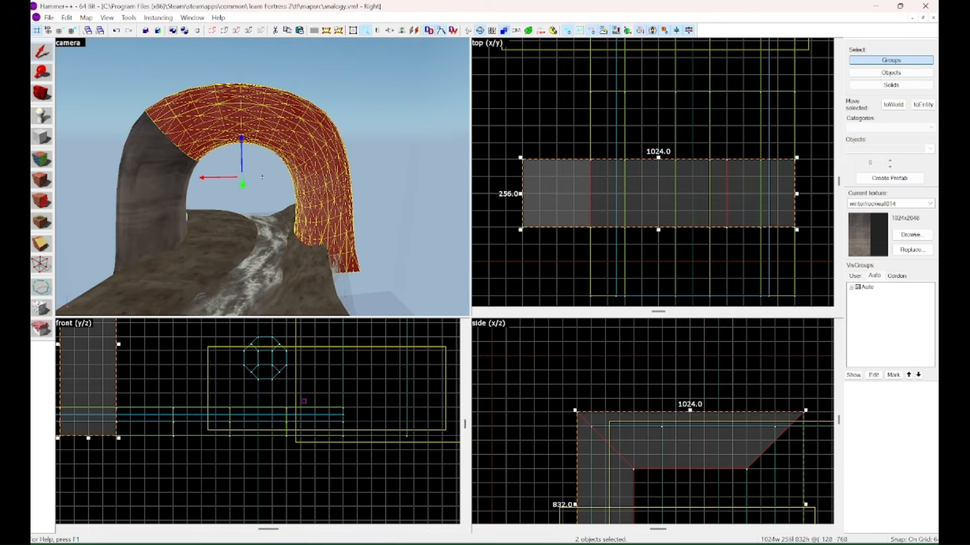
pyautogui.keyDown('ctrl'); pyautogui.click(141, 200); pyautogui.keyUp('ctrl')
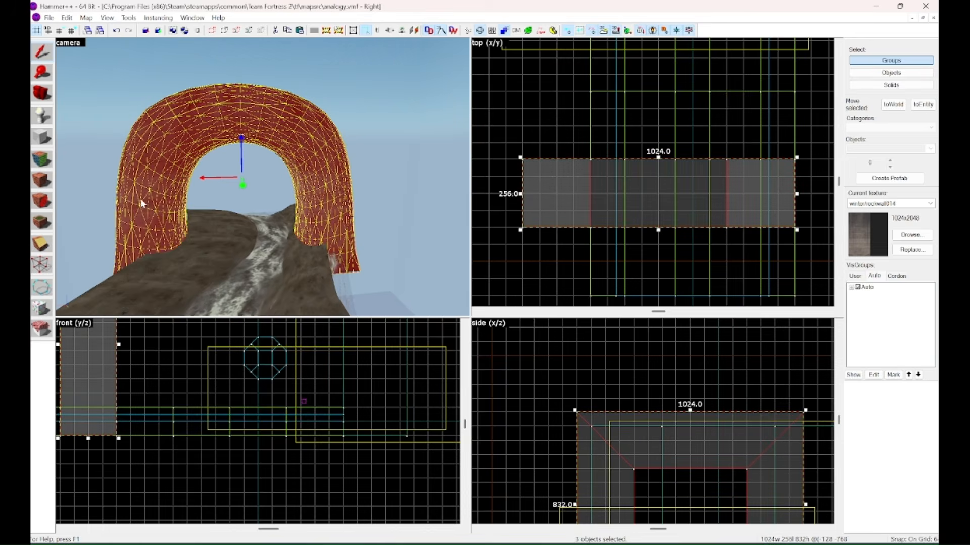
pyautogui.click(48, 161)
pyautogui.click(428, 191)
pyautogui.click(435, 248)
pyautogui.click(434, 223)
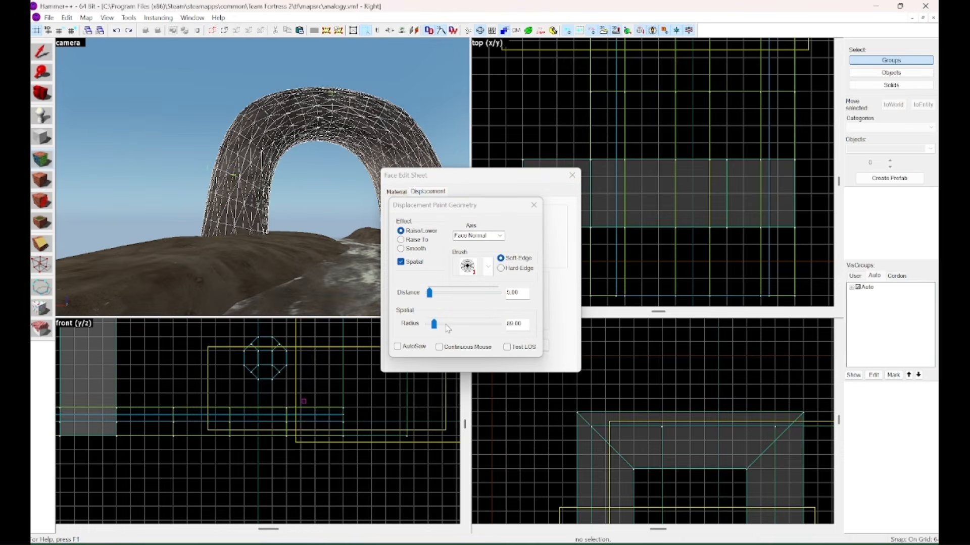
pyautogui.moveTo(447, 328); pyautogui.dragTo(466, 325)
# Step: Paint the arch's geometry into an uneven shape with one shoulder higher than the other, and finish painting
pyautogui.moveTo(268, 166)
pyautogui.mouseDown()
pyautogui.moveTo(229, 195)
pyautogui.moveTo(150, 157)
pyautogui.moveTo(122, 126)
pyautogui.moveTo(134, 144)
pyautogui.mouseUp()
pyautogui.press('z')
pyautogui.press('s')
pyautogui.press('z')
pyautogui.click(533, 206)
pyautogui.press('z')
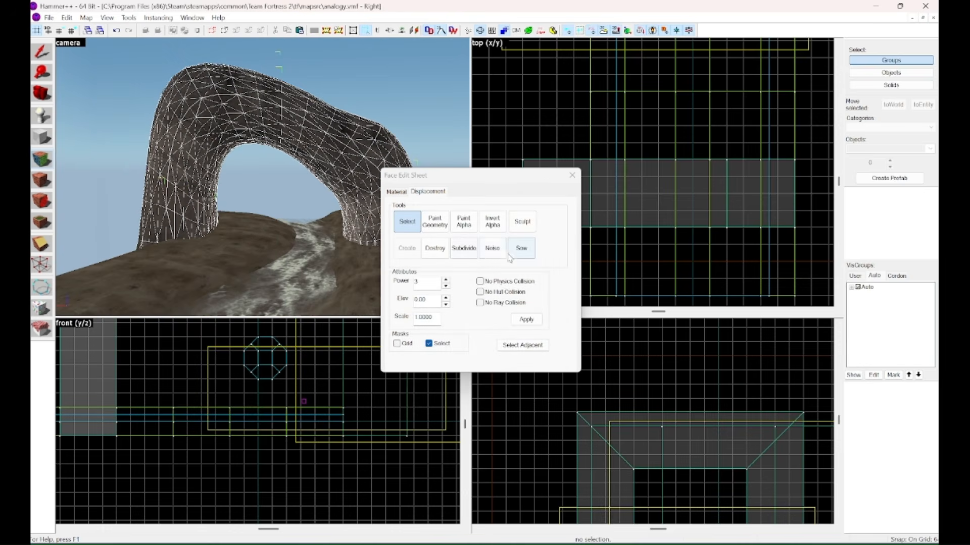
# Step: Try displacement noise with a minimum of -20 on the arch's faces, and undo it
pyautogui.click(493, 248)
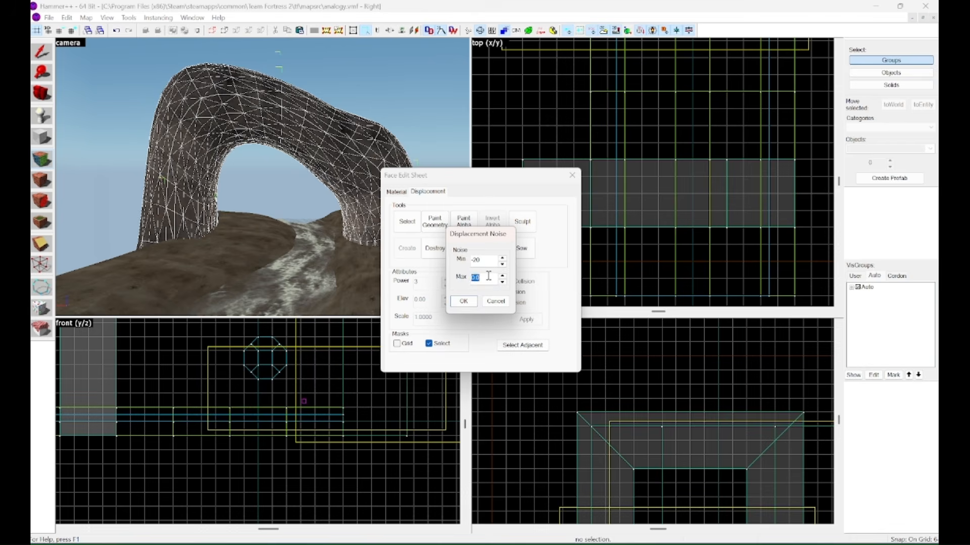
pyautogui.press('Return')
pyautogui.click(573, 176)
pyautogui.press('z')
pyautogui.press('w')
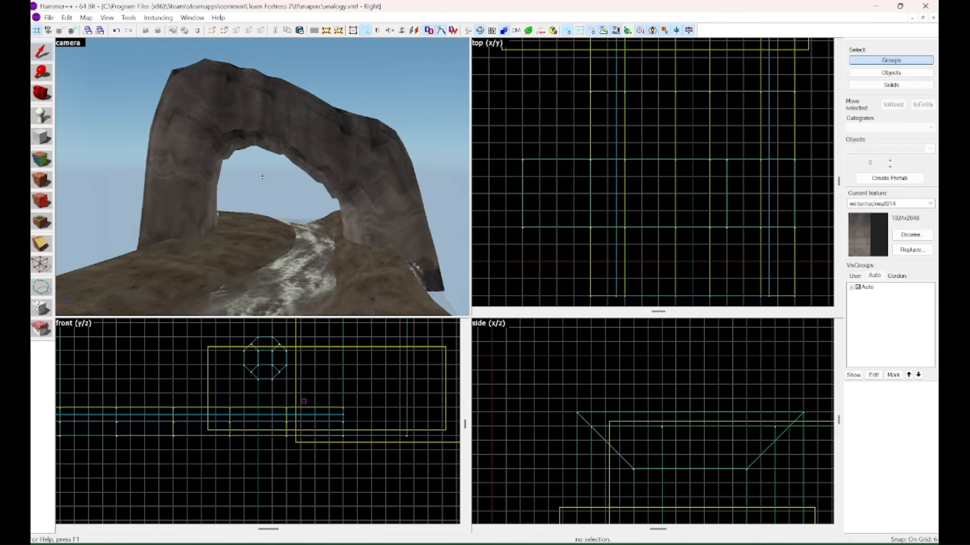
pyautogui.press('s')
pyautogui.press('z')
pyautogui.hotkey('ctrl', 'z')
# Step: Open the outer side face of one arch leg for displacement geometry painting
pyautogui.press('z')
pyautogui.press('w')
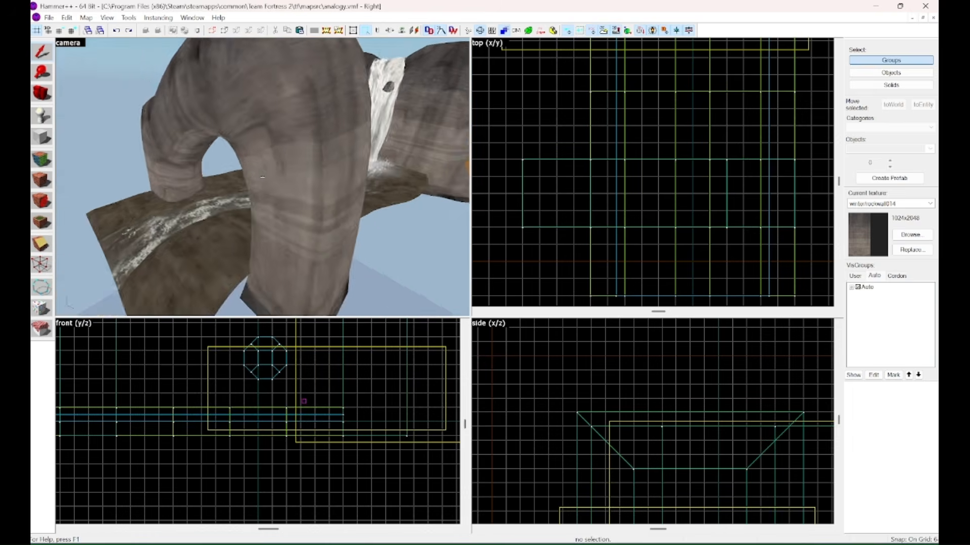
pyautogui.press('s')
pyautogui.press('z')
pyautogui.click(35, 160)
pyautogui.click(256, 226)
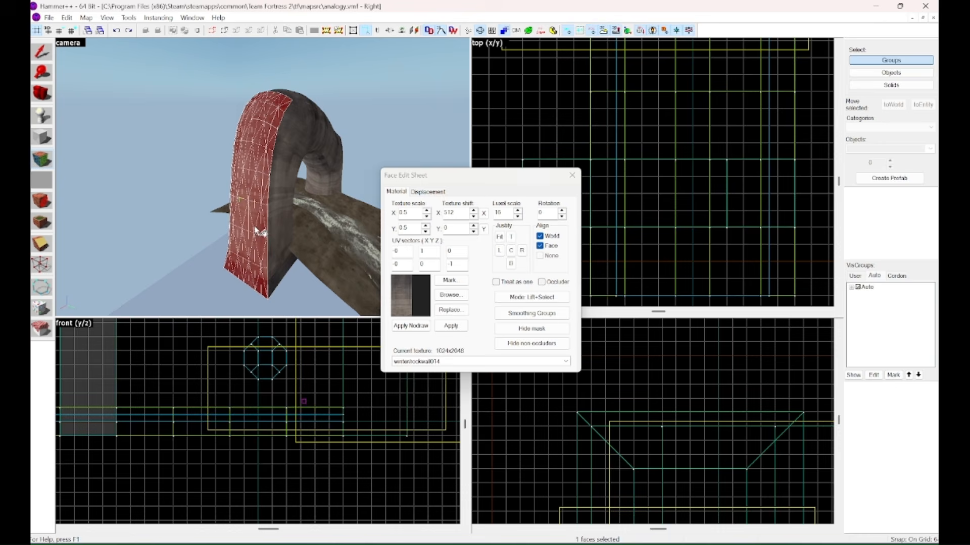
pyautogui.click(437, 192)
pyautogui.click(429, 241)
# Step: Paint the base of the leg's outer side face outward, away from the arch
pyautogui.press('z')
pyautogui.press('w')
pyautogui.press('z')
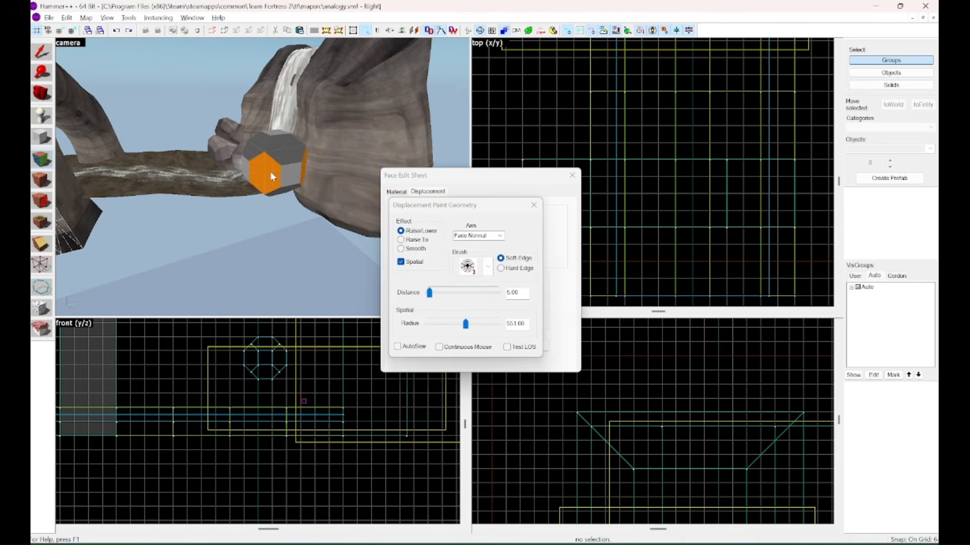
pyautogui.press('z')
pyautogui.press('z')
pyautogui.moveTo(260, 188); pyautogui.dragTo(234, 206)
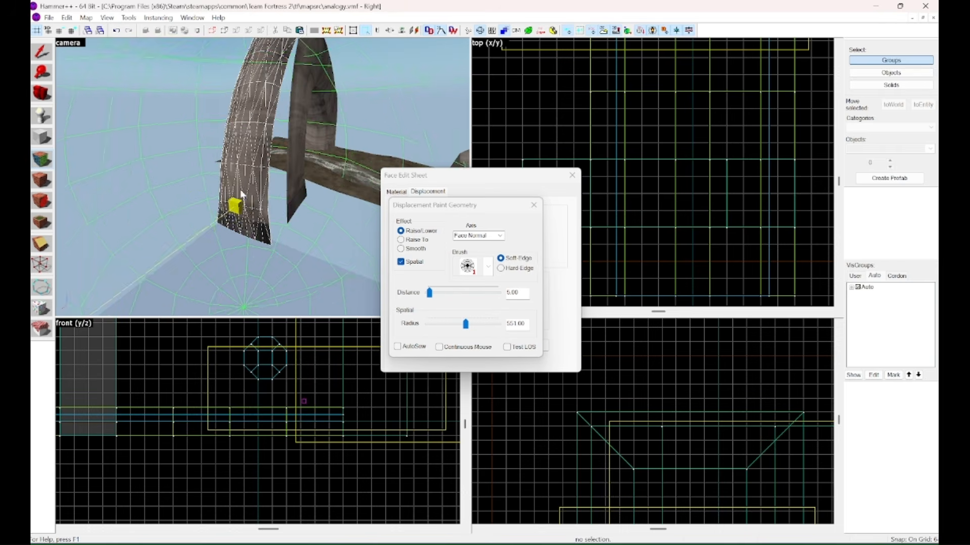
# Step: Pull the next face of the same arch leg away from the leg with geometry painting
pyautogui.press('z')
pyautogui.press('z')
pyautogui.click(534, 205)
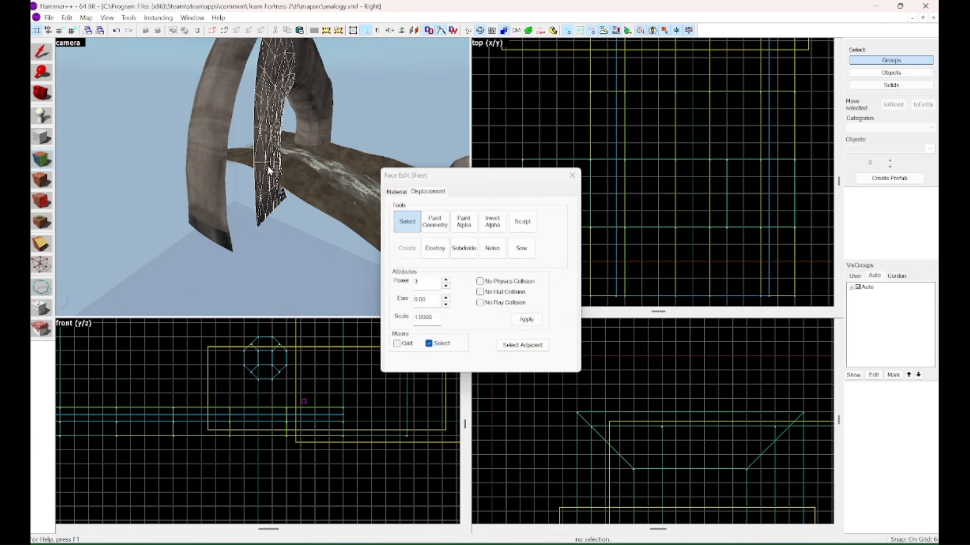
pyautogui.click(435, 222)
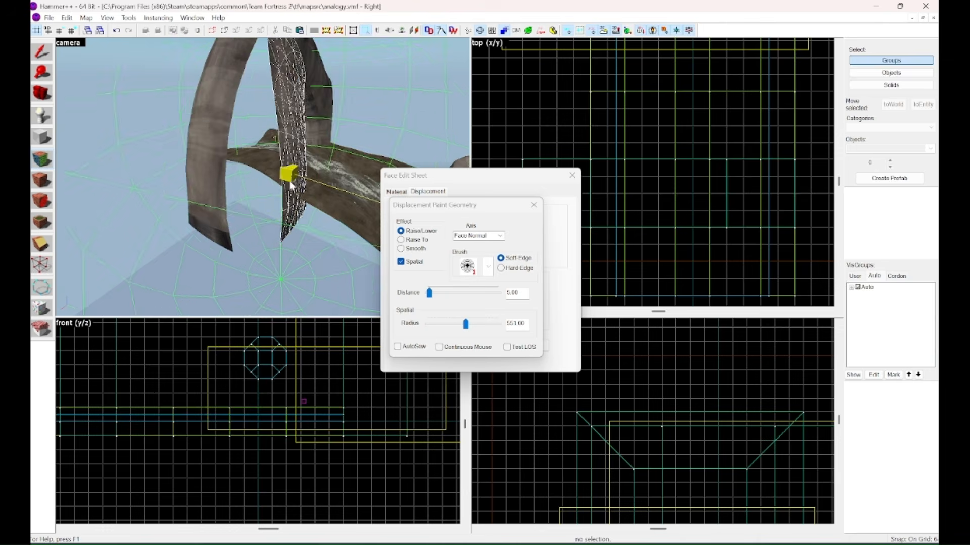
pyautogui.press('z')
pyautogui.press('z')
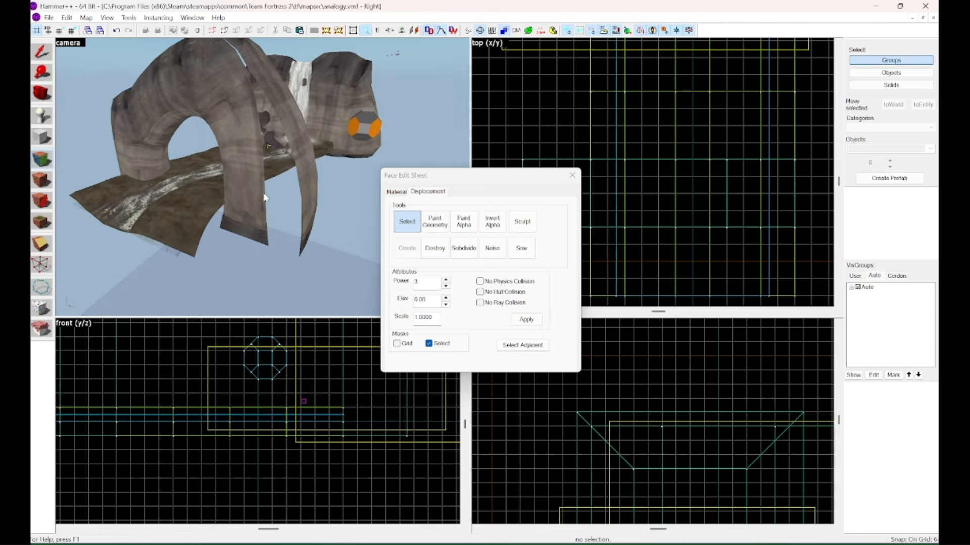
# Step: Select the leg's broad face and paint its lower part outward
pyautogui.click(263, 196)
pyautogui.click(437, 219)
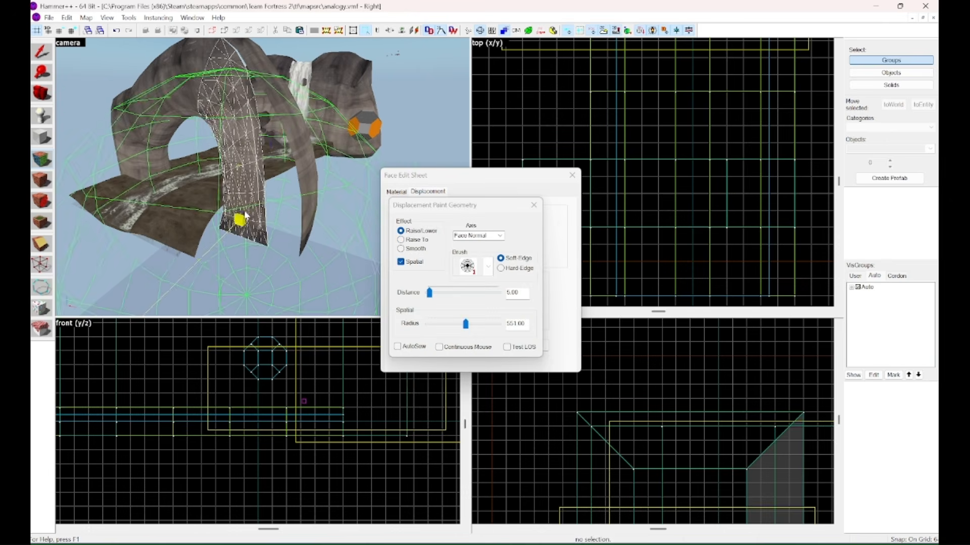
pyautogui.press('z')
pyautogui.press('w')
pyautogui.press('z')
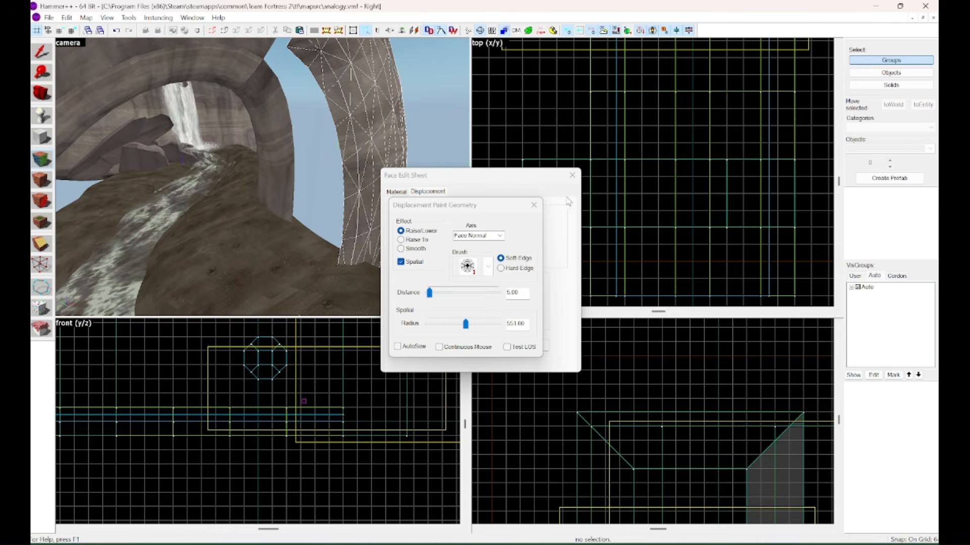
# Step: Push out the leg's remaining face beside the stream with geometry painting
pyautogui.click(532, 205)
pyautogui.click(435, 218)
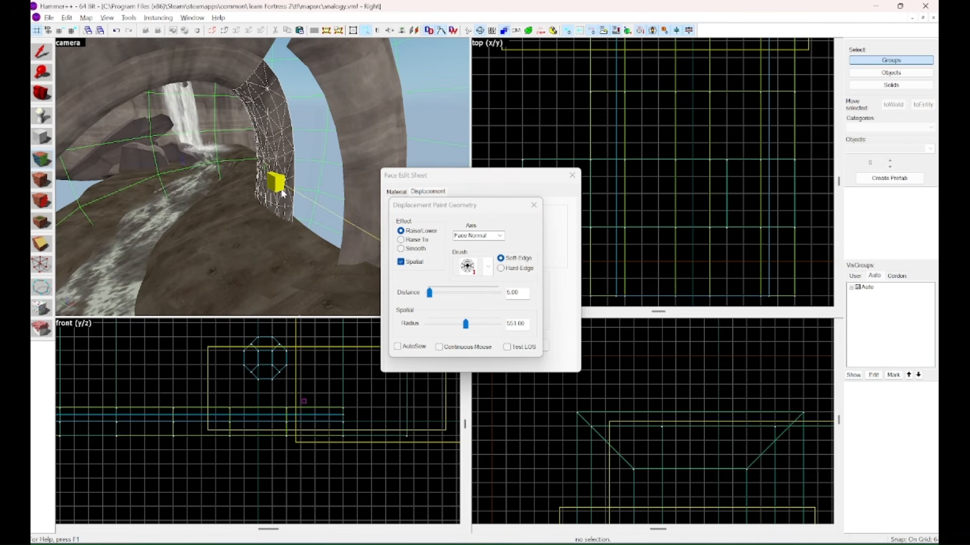
pyautogui.press('z')
pyautogui.press('z')
# Step: Add the leg's other separated faces to the displacement selection and sew their edges together
pyautogui.keyDown('ctrl'); pyautogui.click(303, 174); pyautogui.keyUp('ctrl')
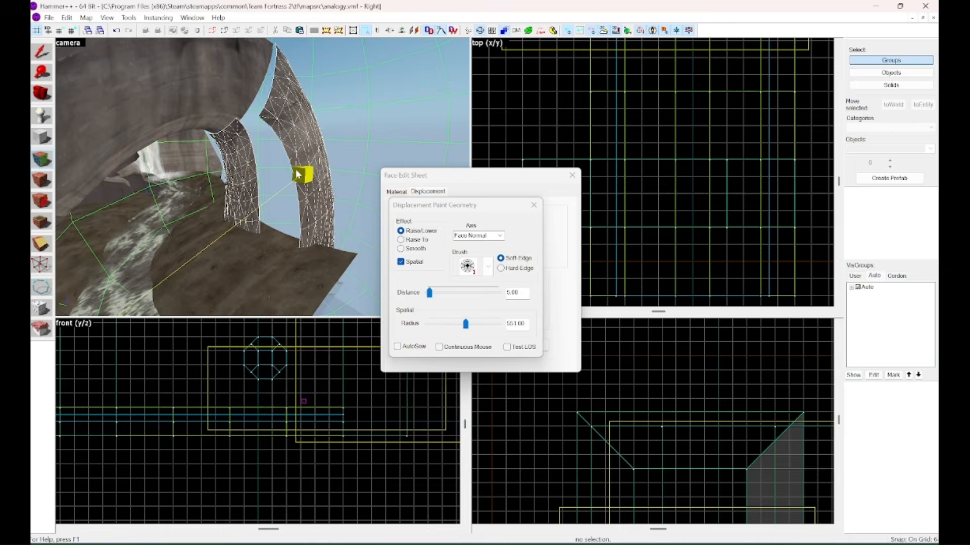
pyautogui.press('z')
pyautogui.press('w')
pyautogui.press('s')
pyautogui.press('z')
pyautogui.keyDown('ctrl'); pyautogui.click(159, 154); pyautogui.keyUp('ctrl')
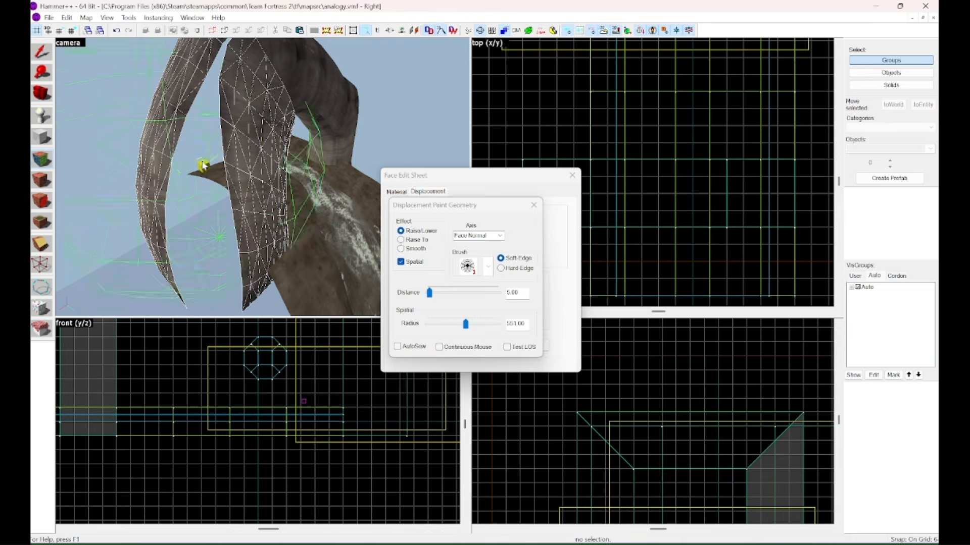
pyautogui.click(535, 206)
pyautogui.click(523, 249)
pyautogui.press('z')
pyautogui.press('w')
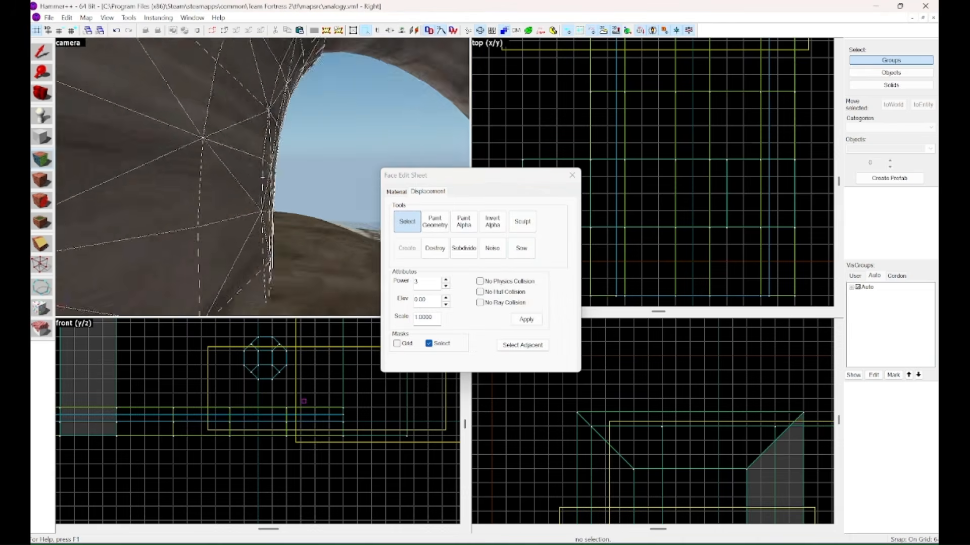
# Step: Add the remaining displacement faces of the rock arch to the selection and sew all their edges together
pyautogui.press('z')
pyautogui.press('w')
pyautogui.press('z')
pyautogui.keyDown('ctrl'); pyautogui.click(234, 167); pyautogui.keyUp('ctrl')
pyautogui.press('z')
pyautogui.press('z')
pyautogui.keyDown('ctrl'); pyautogui.click(248, 163); pyautogui.keyUp('ctrl')
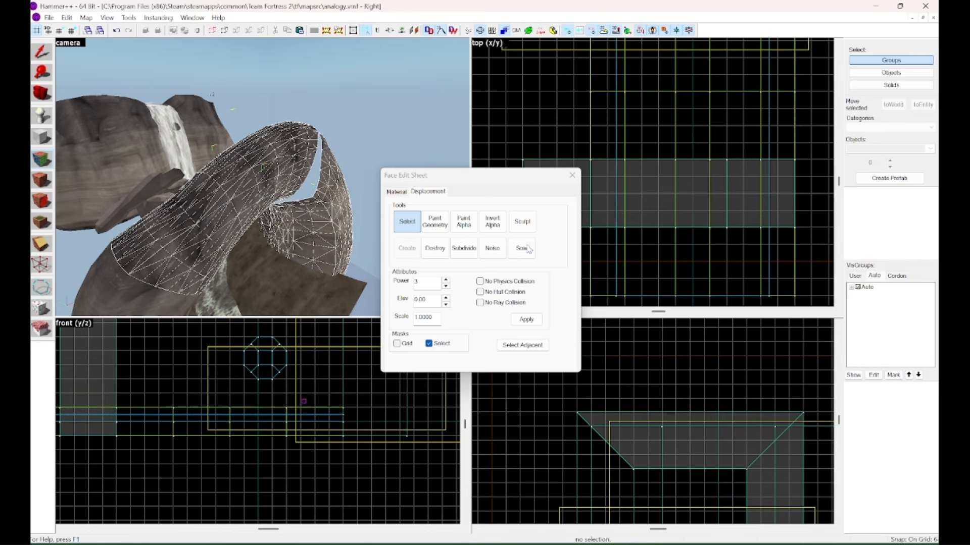
pyautogui.click(573, 175)
# Step: Inspect the sewn arch from outside and through its opening toward the waterfall
pyautogui.press('z')
pyautogui.press('w')
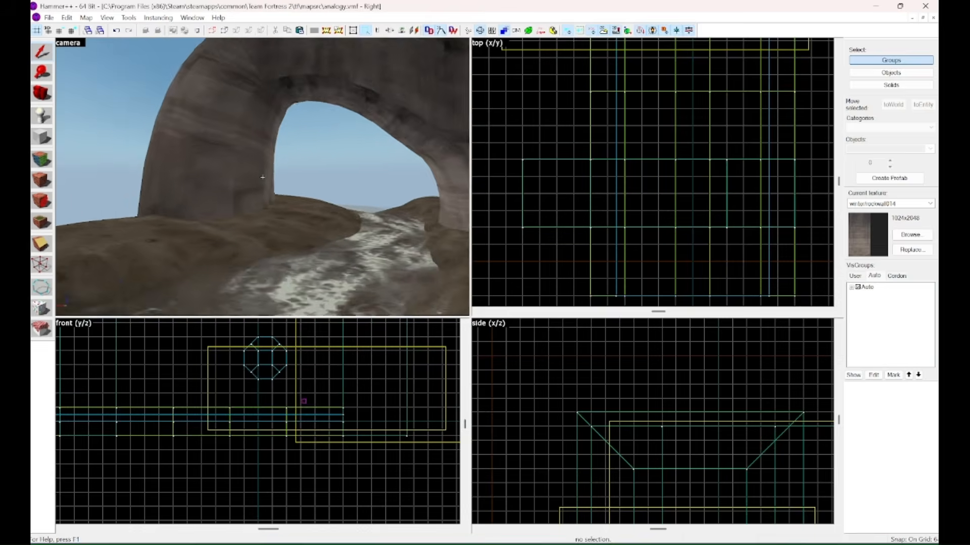
pyautogui.press('s')
pyautogui.press('d')
pyautogui.press('a')
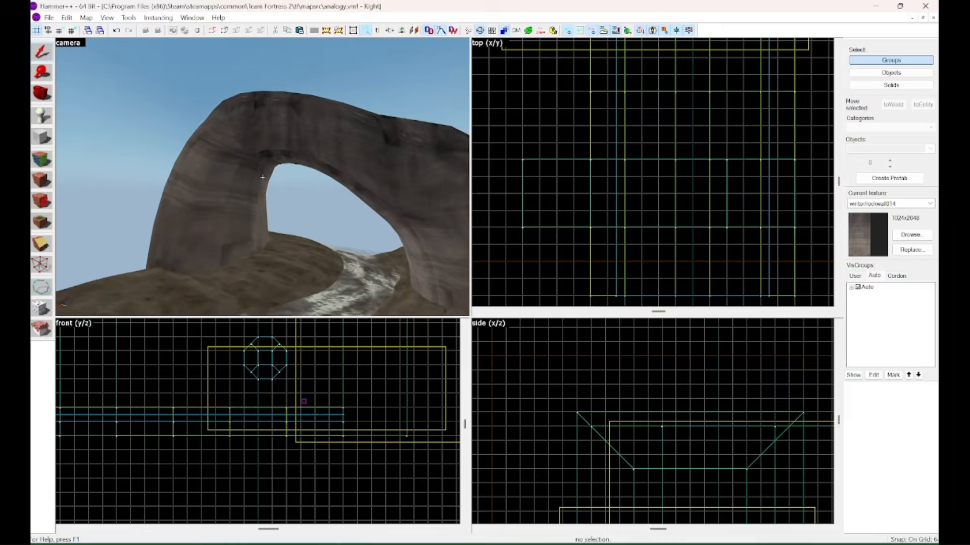
pyautogui.press('w')
pyautogui.press('a')
pyautogui.press('w')
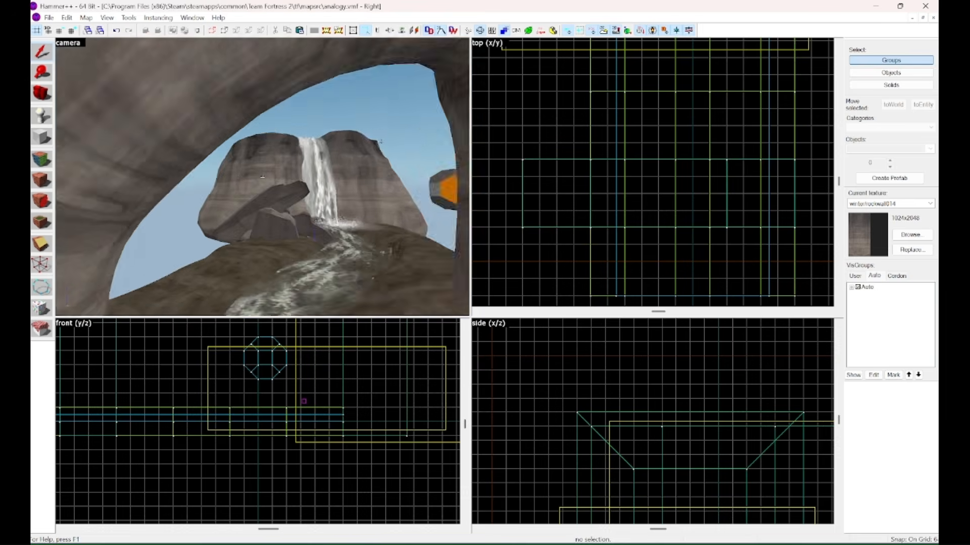
pyautogui.press('s')
# Step: Select all faces of the three arch solids and apply displacement noise with a minimum of -5
pyautogui.press('z')
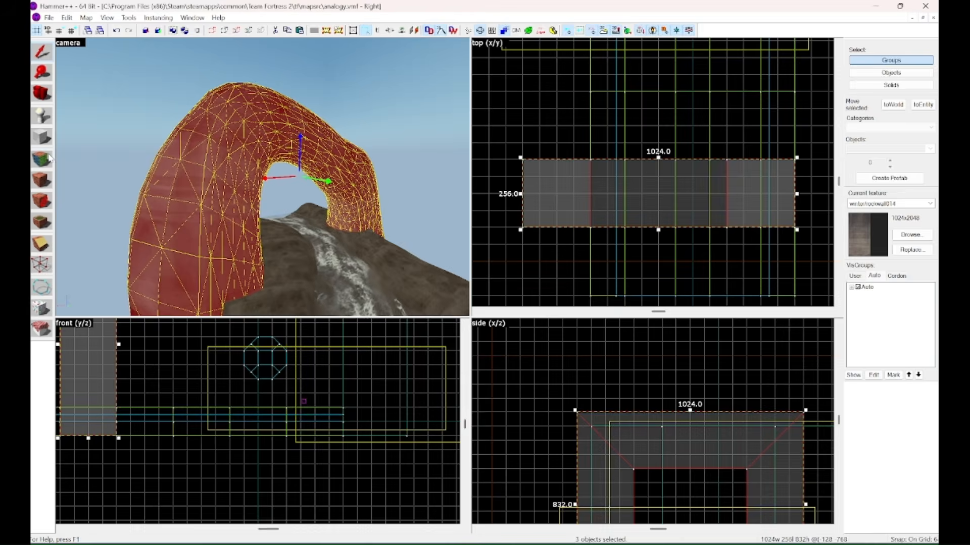
pyautogui.hotkey('shift', 'a')
pyautogui.click(435, 193)
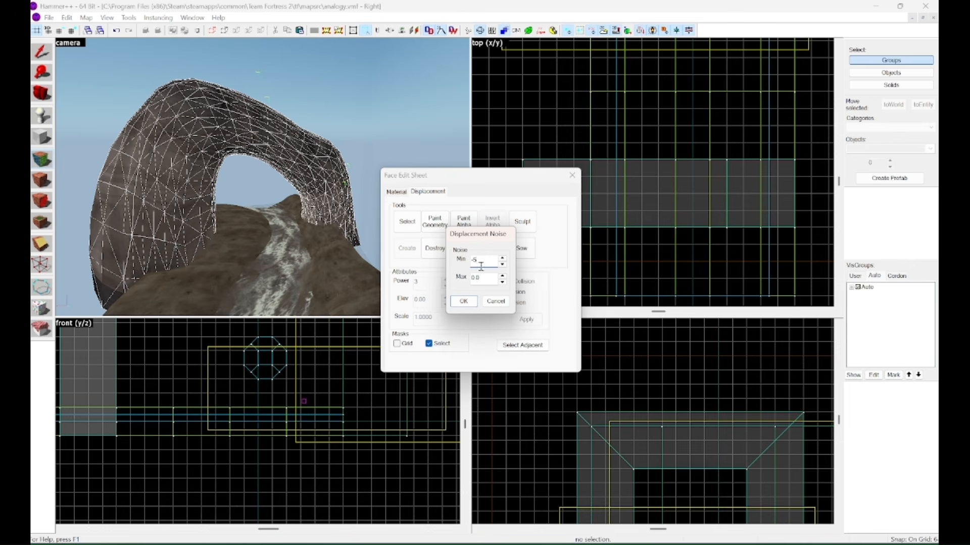
pyautogui.press('Return')
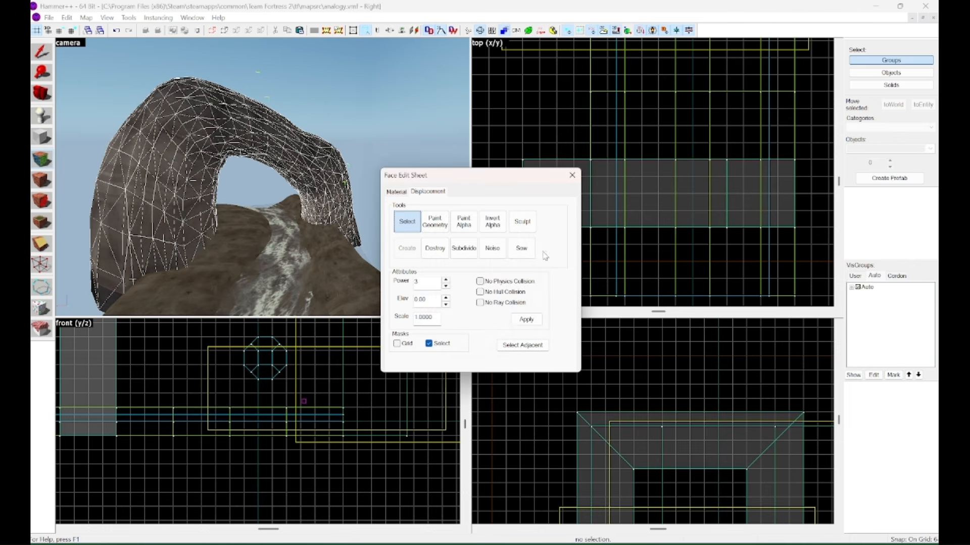
pyautogui.click(572, 175)
# Step: Thin the arch's crosspiece by raising the inner corner vertices it shares with both legs by two grid steps
pyautogui.press('z')
pyautogui.press('w')
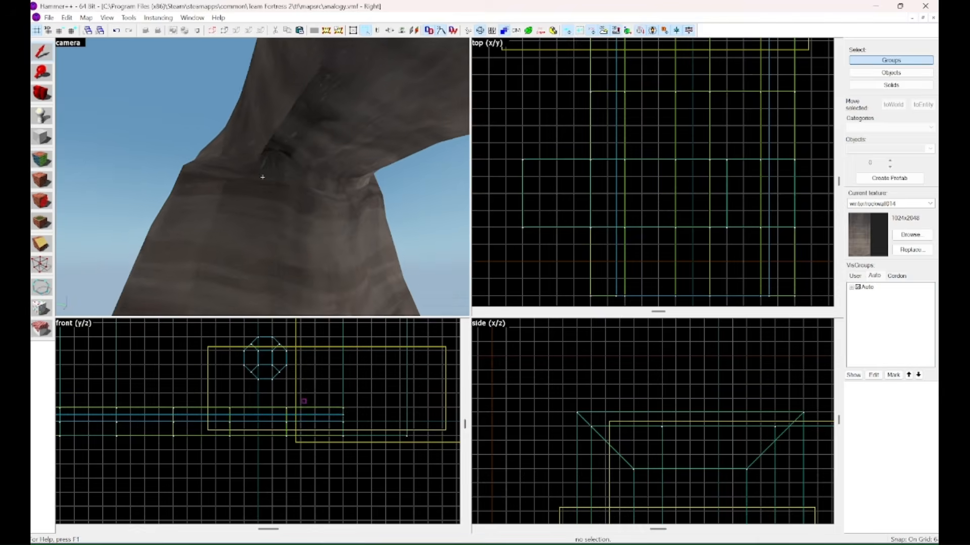
pyautogui.press('s')
pyautogui.press('w')
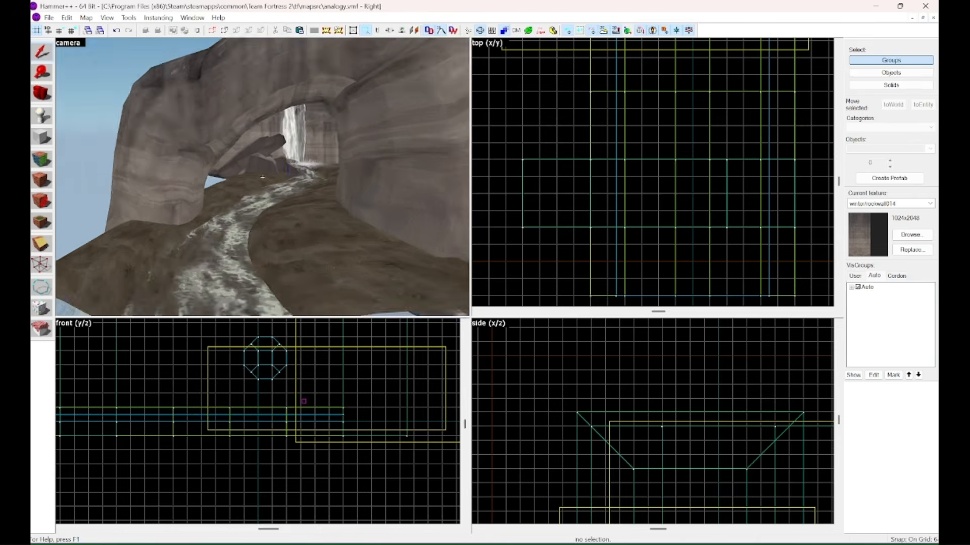
pyautogui.press('s')
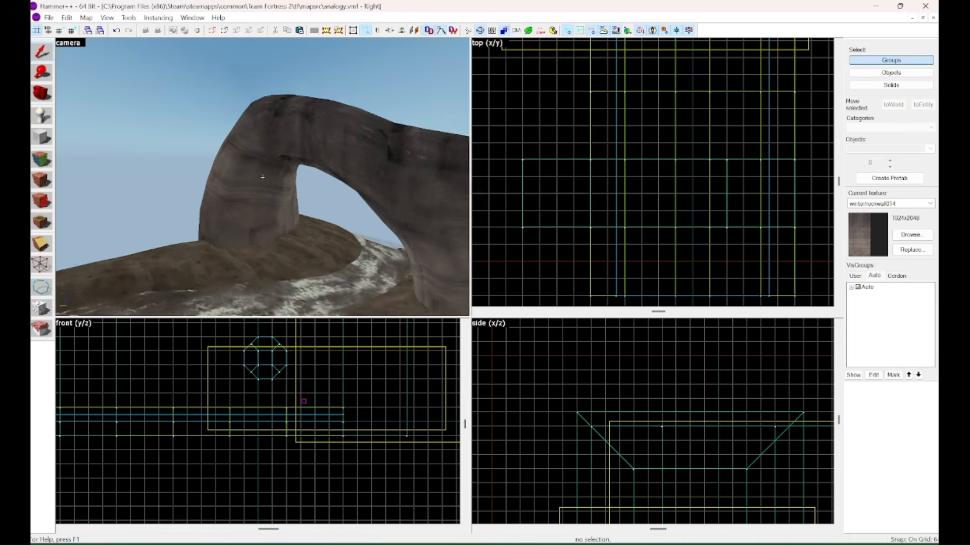
pyautogui.press('z')
pyautogui.click(311, 213)
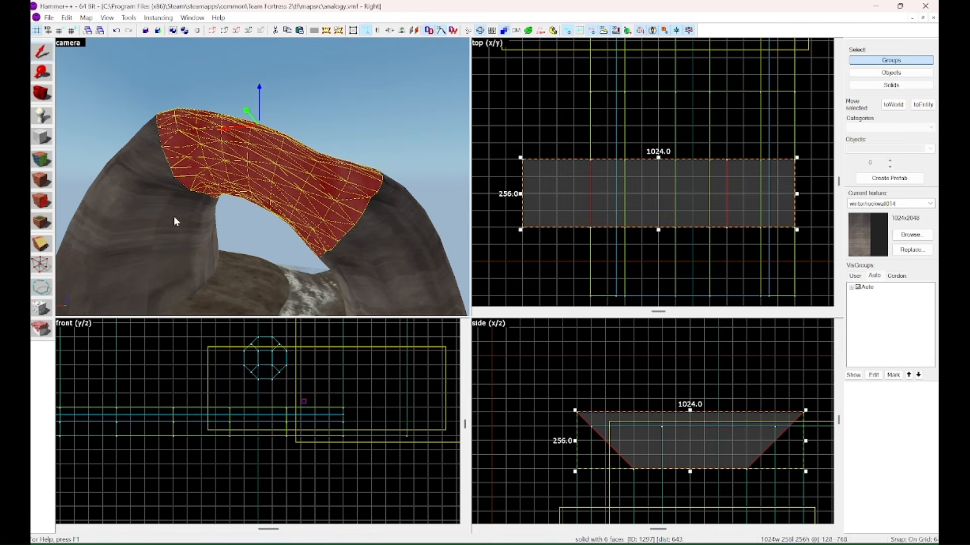
pyautogui.keyDown('ctrl'); pyautogui.click(192, 218); pyautogui.keyUp('ctrl')
pyautogui.keyDown('ctrl'); pyautogui.click(372, 268); pyautogui.keyUp('ctrl')
pyautogui.click(42, 265)
pyautogui.scroll(-5, 613, 431)
pyautogui.scroll(5, 613, 431)
pyautogui.moveTo(752, 471); pyautogui.dragTo(751, 469)
pyautogui.press('Up')
pyautogui.press('Up')
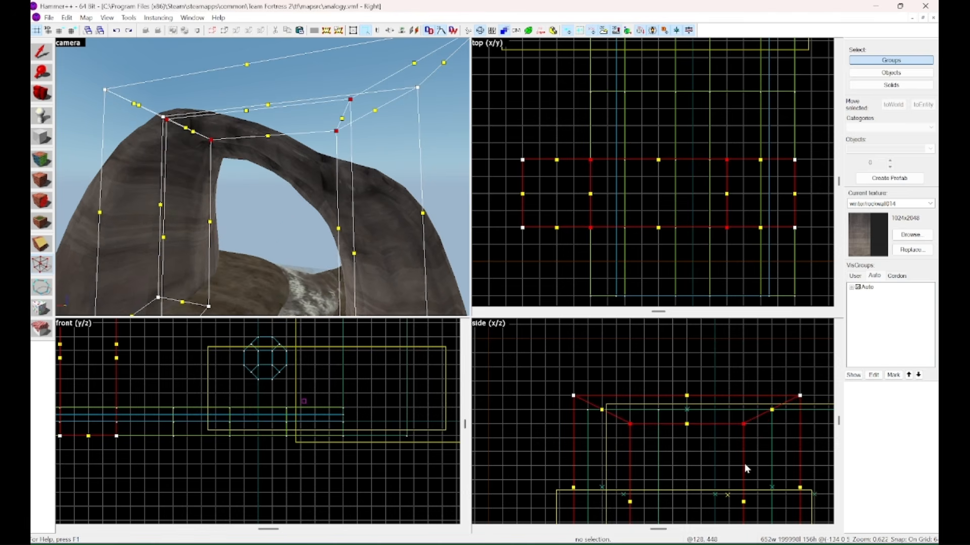
pyautogui.click(42, 52)
pyautogui.click(519, 113)
# Step: Examine the thinned arch from several distances, from both sides and through its opening
pyautogui.press('z')
pyautogui.press('s')
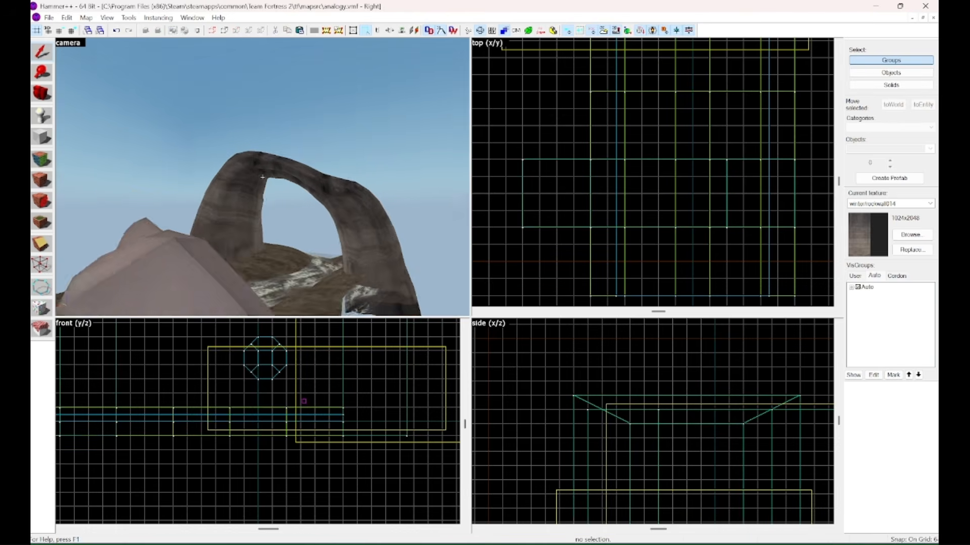
pyautogui.press('w')
pyautogui.press('s')
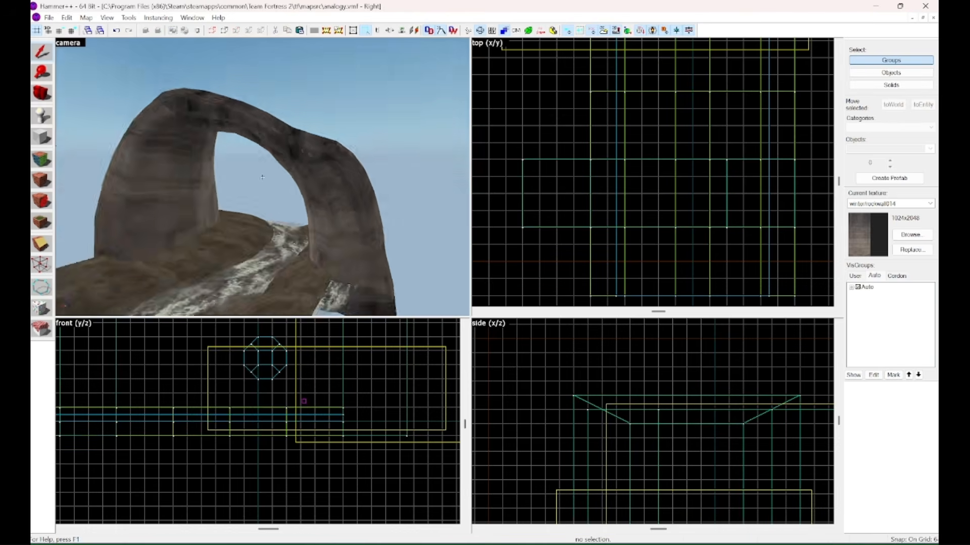
pyautogui.press('w')
pyautogui.click(262, 177)
pyautogui.click(262, 177)
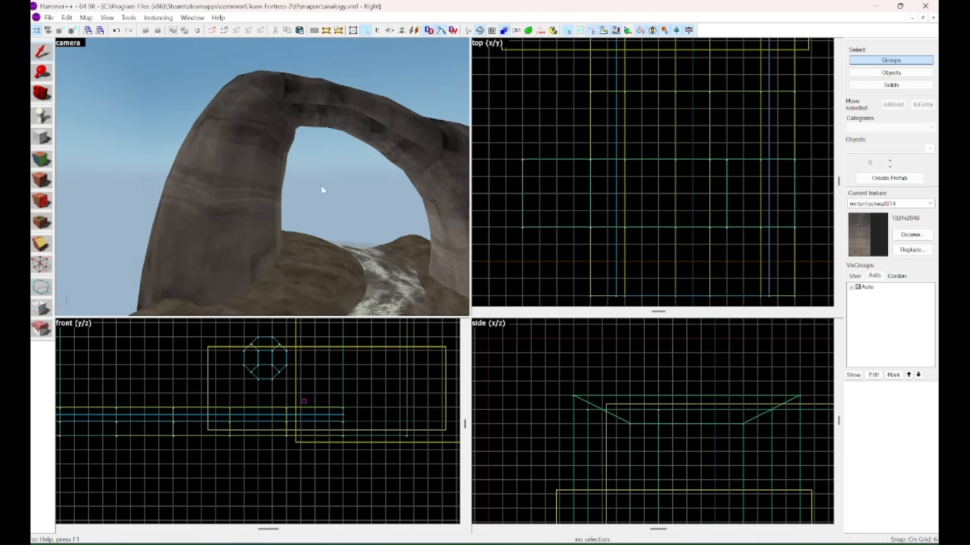
pyautogui.press('s')
pyautogui.press('z')
pyautogui.press('z')
pyautogui.press('w')
pyautogui.press('d')
pyautogui.press('s')
pyautogui.press('w')
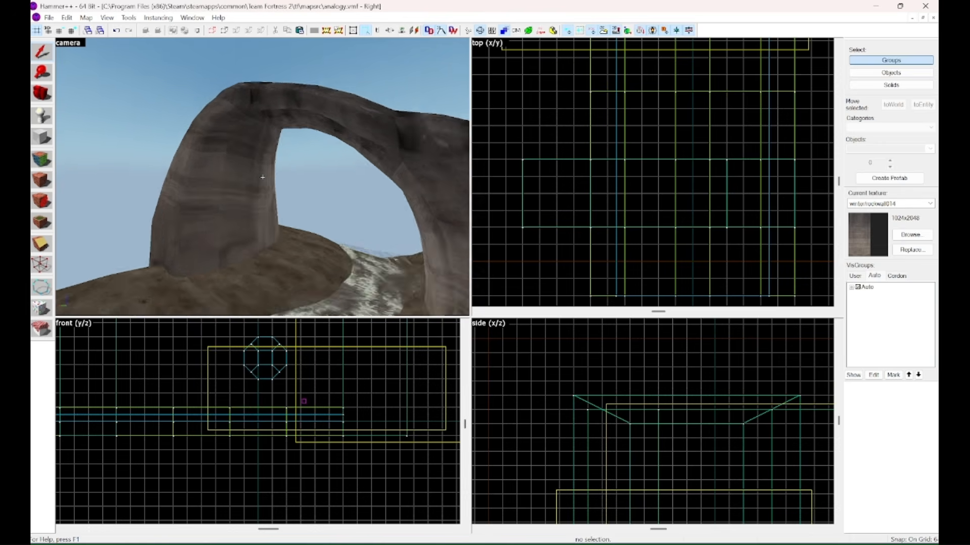
pyautogui.press('s')
pyautogui.press('z')
pyautogui.press('z')
pyautogui.press('w')
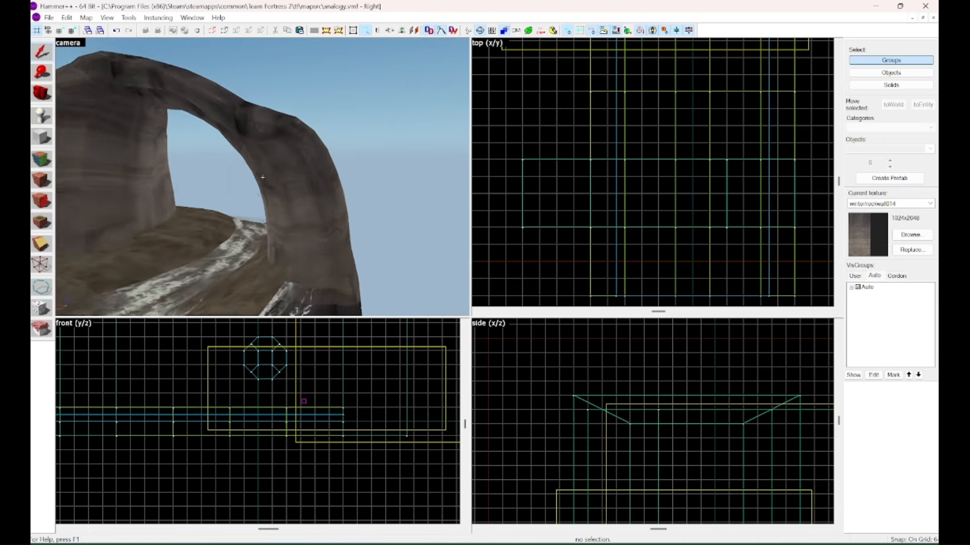
pyautogui.press('d')
pyautogui.press('w')
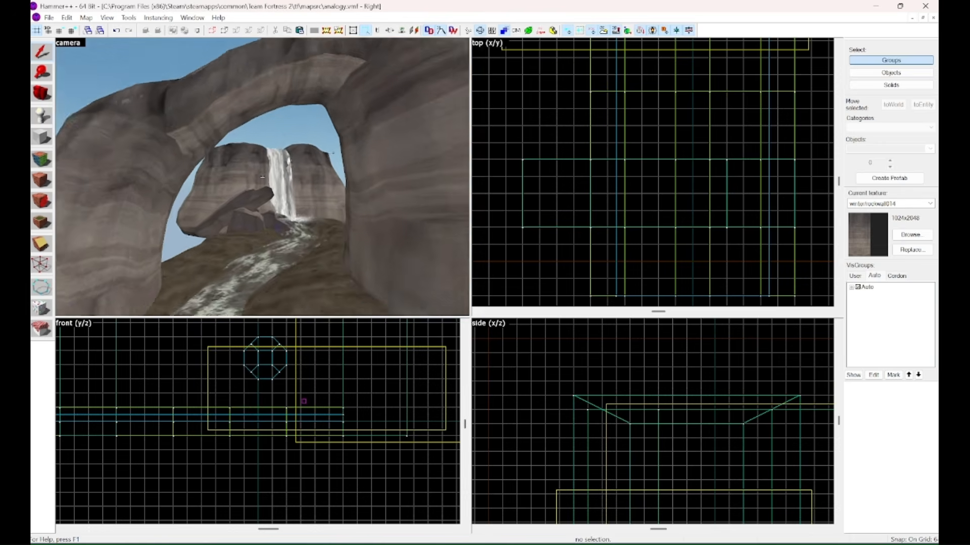
pyautogui.press('s')
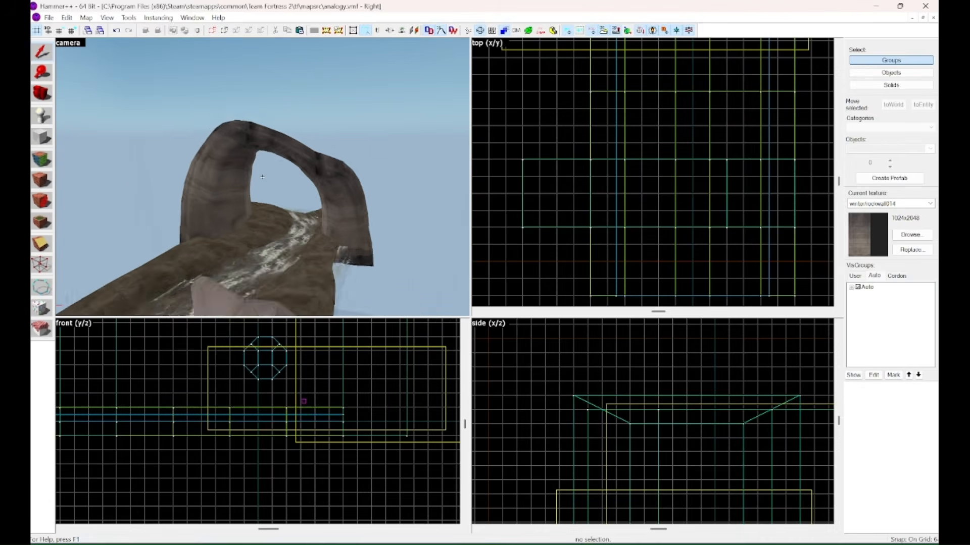
pyautogui.press('z')
pyautogui.press('z')
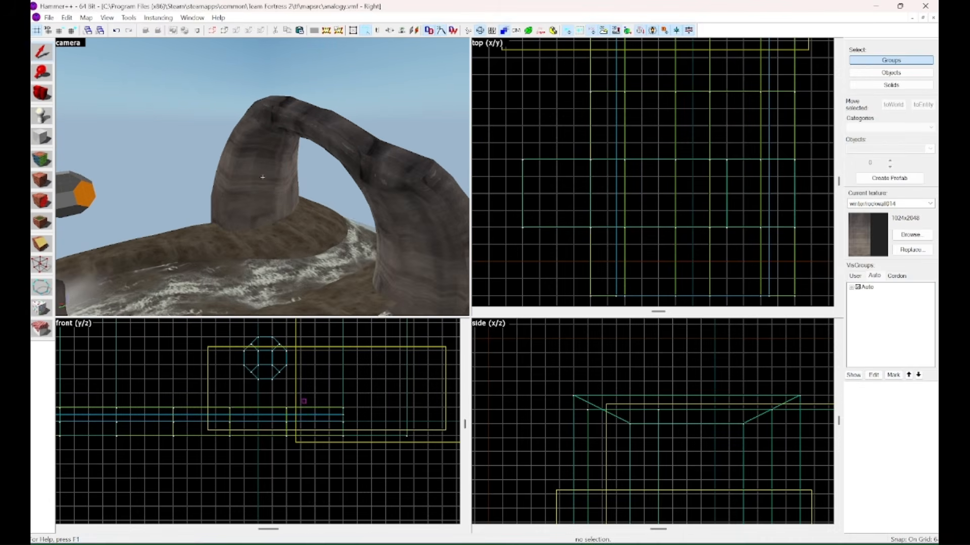
pyautogui.press('w')
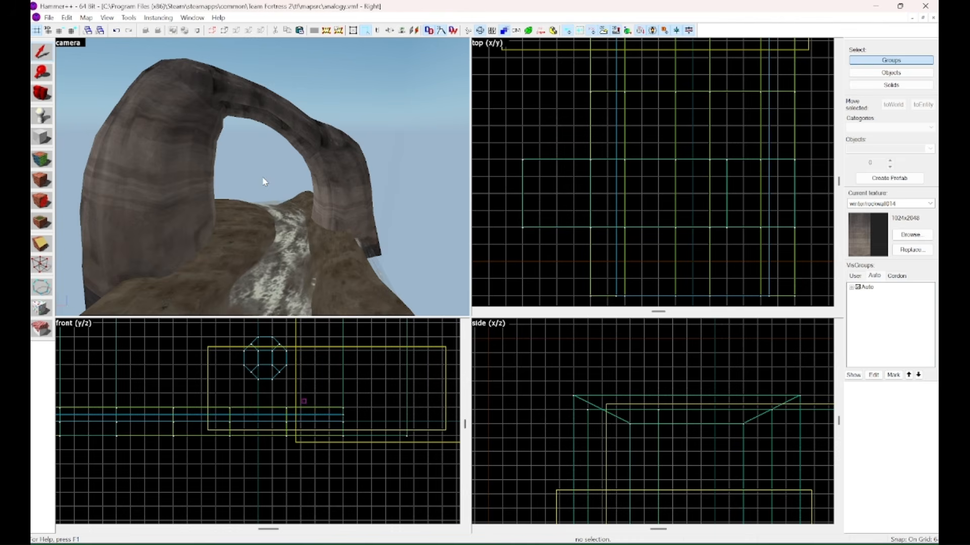
# Step: Check the arch in the Face Edit Sheet and inspect how it frames the stream and waterfall
pyautogui.press('d')
pyautogui.press('z')
pyautogui.hotkey('shift', 'a')
pyautogui.click(227, 191)
pyautogui.click(573, 175)
pyautogui.press('z')
pyautogui.press('w')
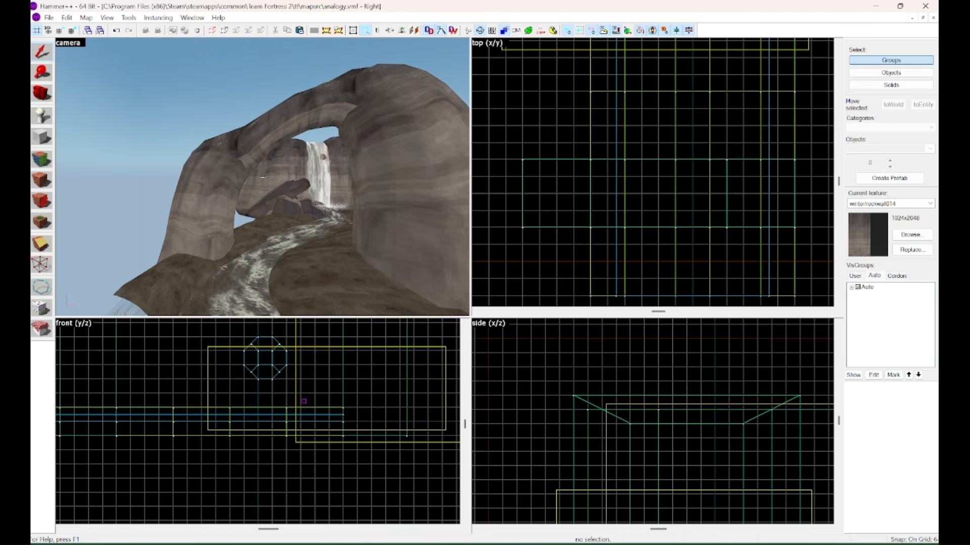
pyautogui.press('z')
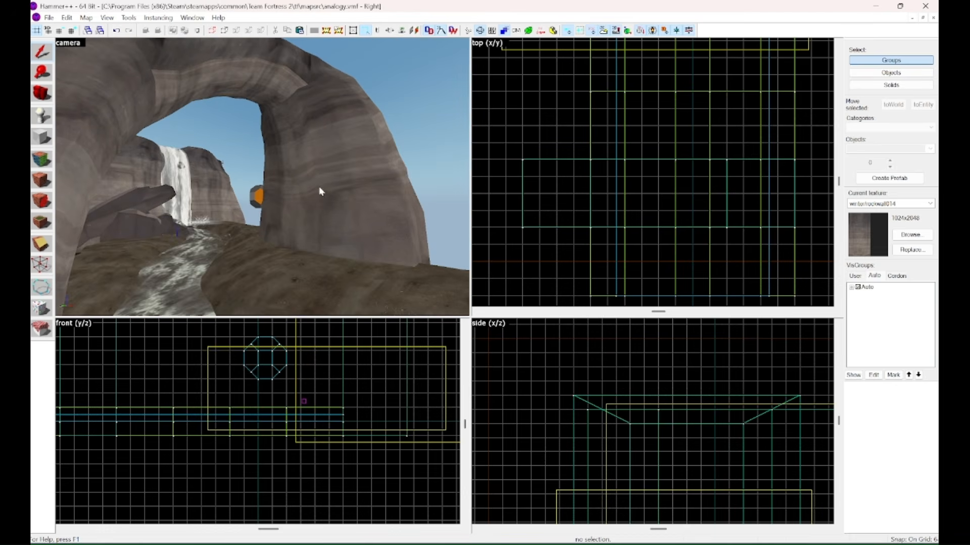
pyautogui.press('z')
pyautogui.press('w')
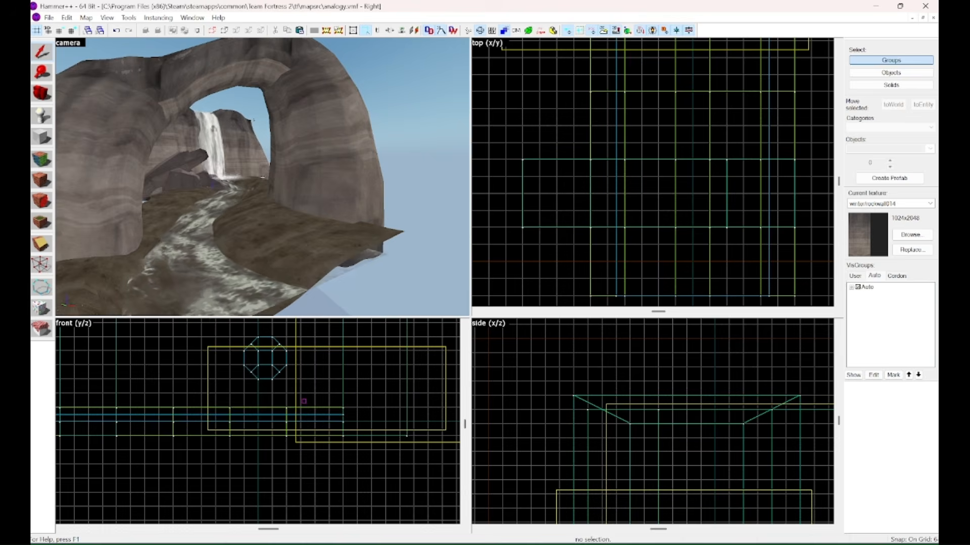
pyautogui.press('w')
pyautogui.press('s')
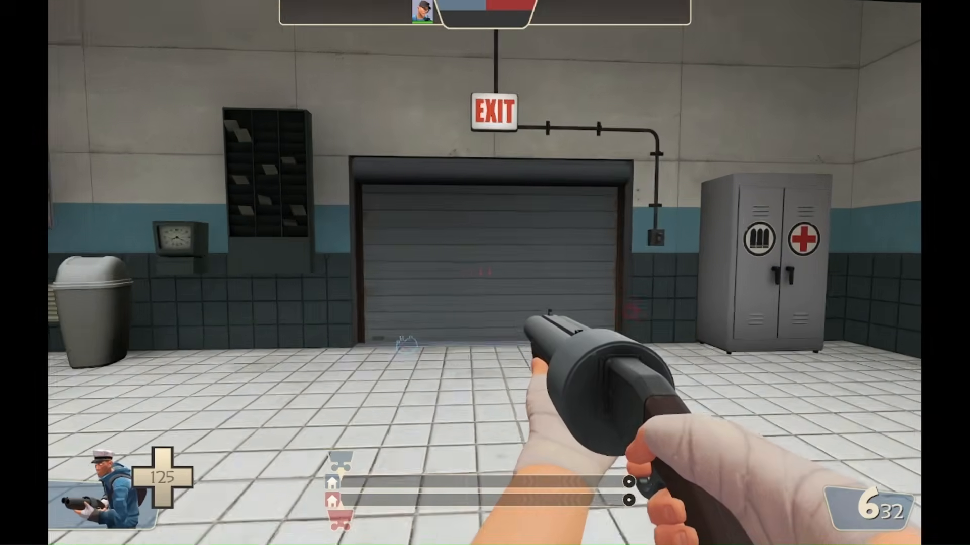
pyautogui.press('w')
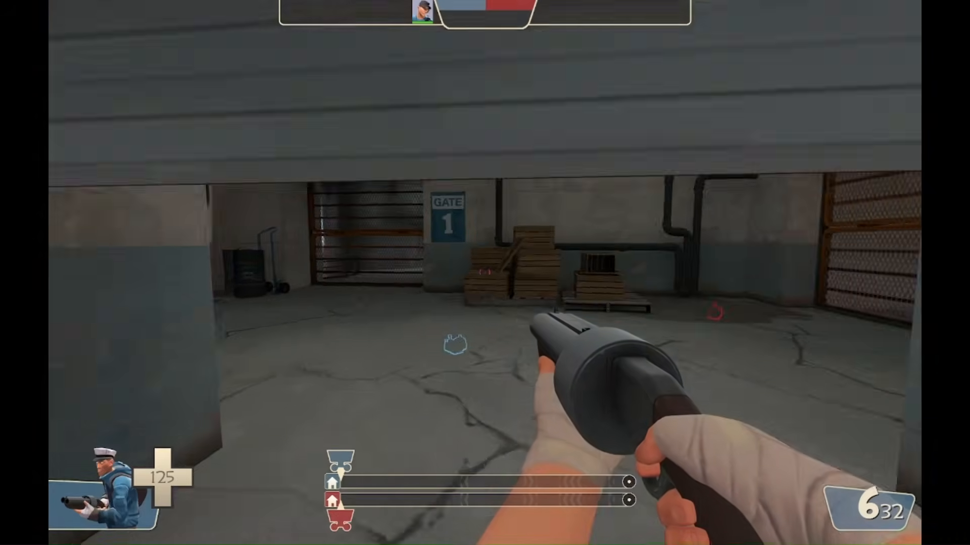
pyautogui.press('w')
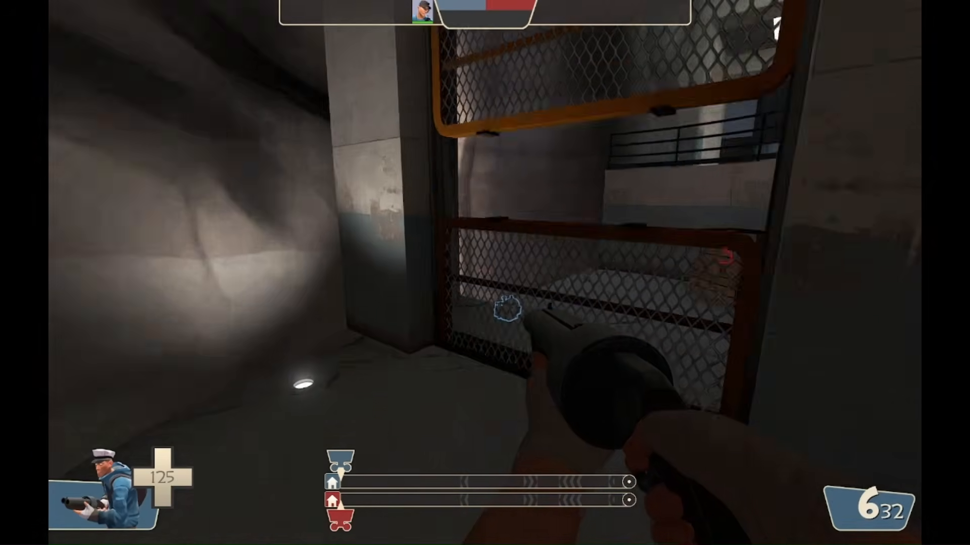
pyautogui.press('w')
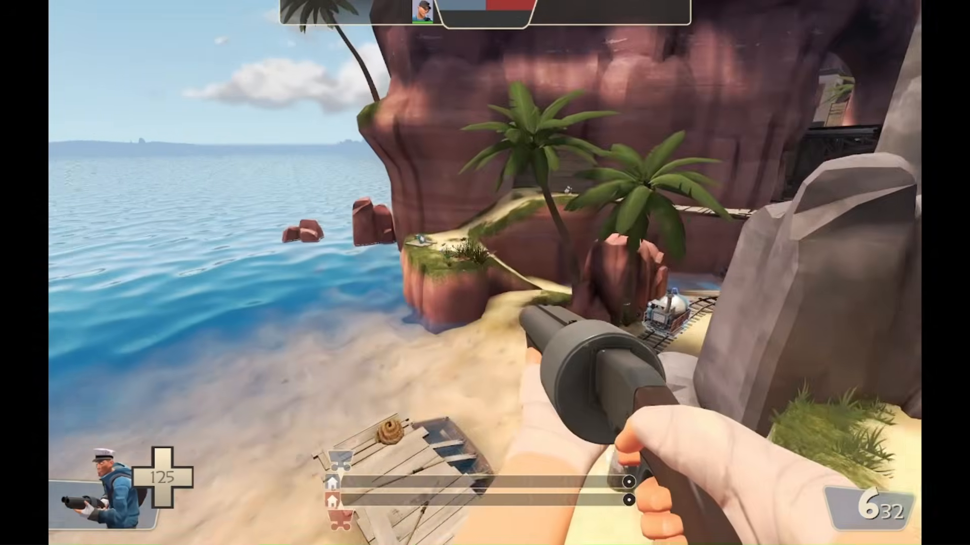
pyautogui.press('w')
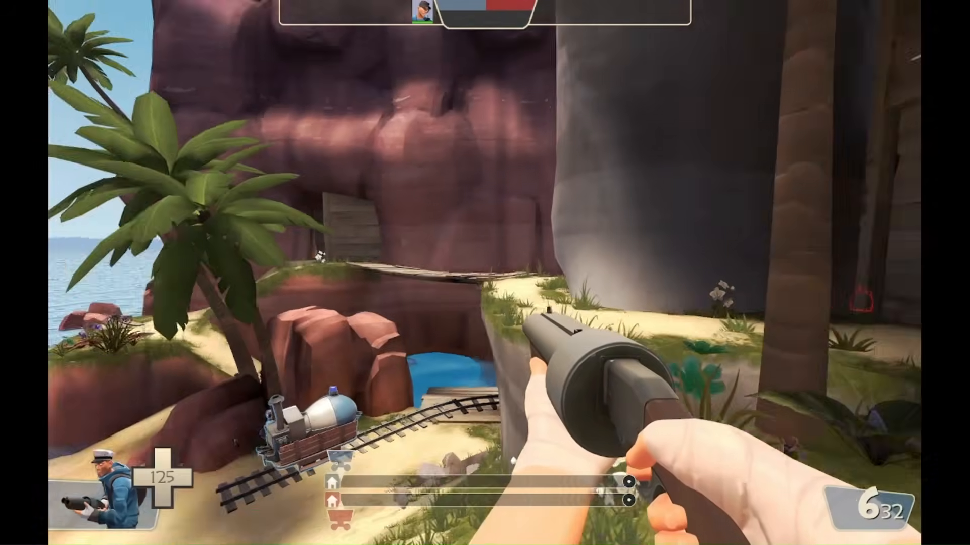
pyautogui.press('w')
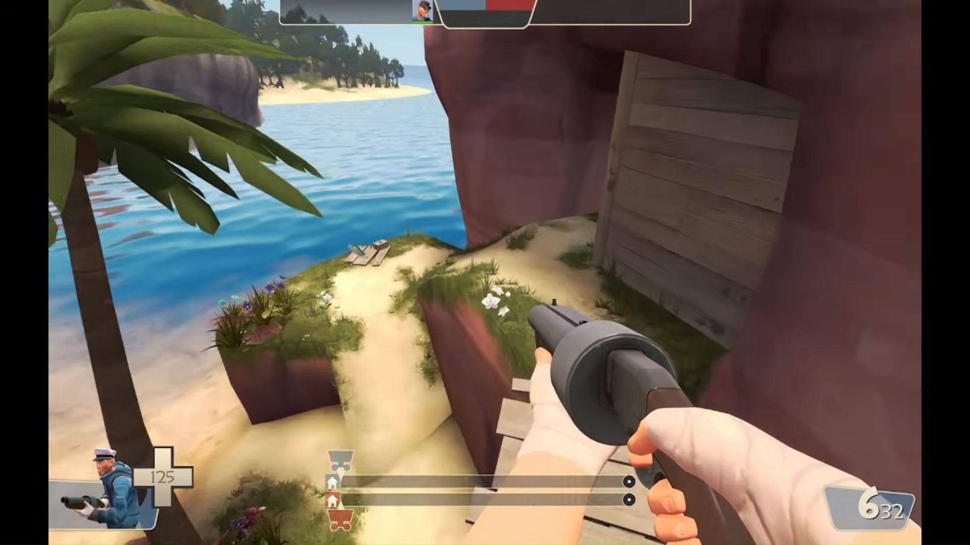
pyautogui.press('w')
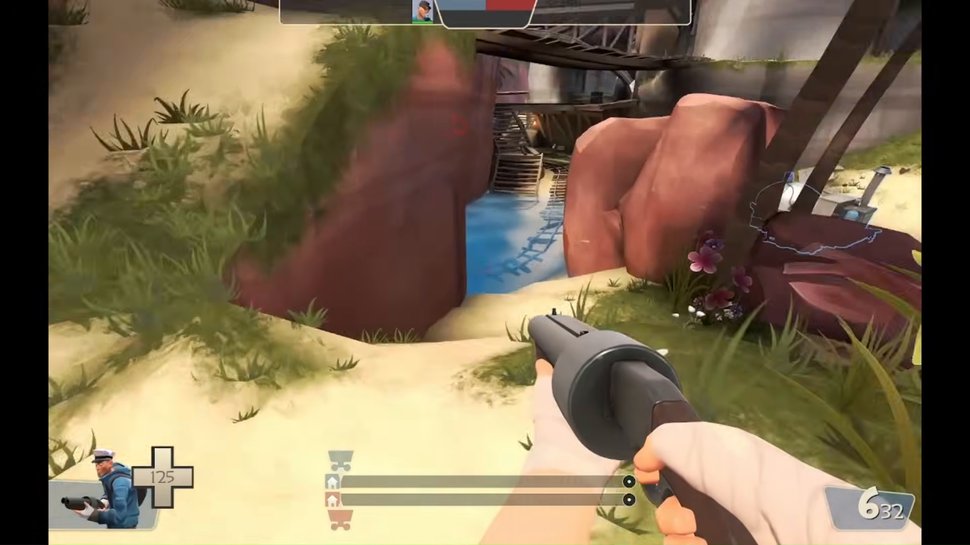
pyautogui.press('w')
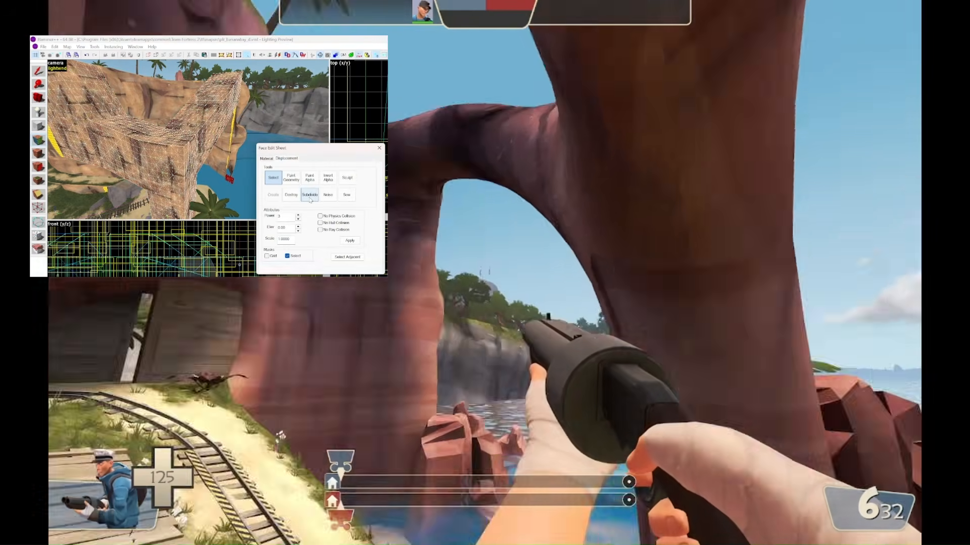
# Step: Subdivide the selected blocky rock displacement faces on the beach map into a smooth branching formation
pyautogui.click(310, 200)
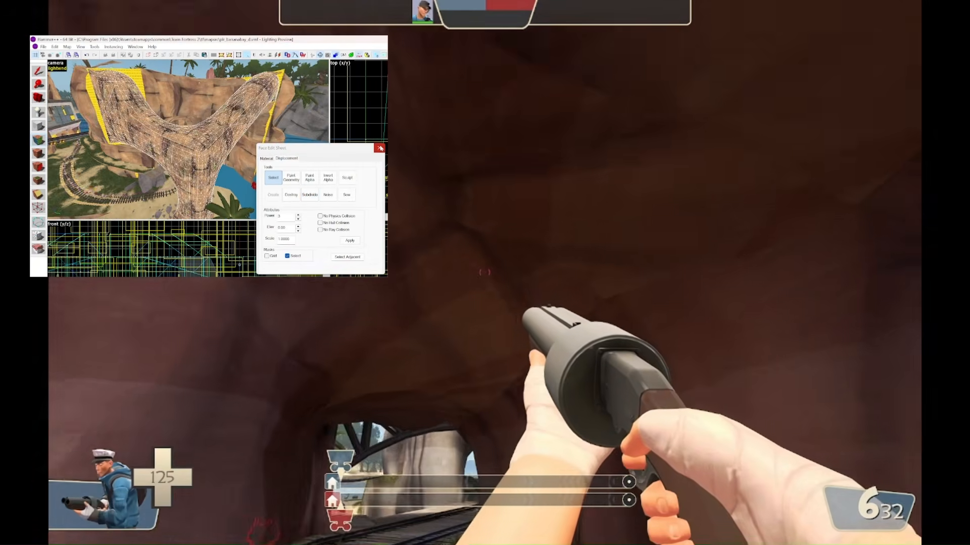
pyautogui.click(379, 148)
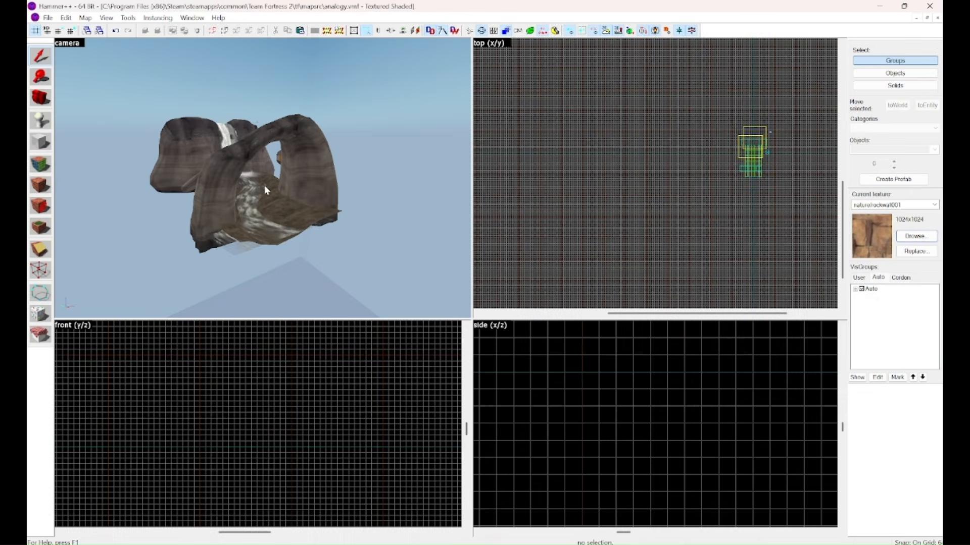
# Step: Inspect the ground face at the foot of the arch in the Face Edit Sheet, and fly over to the flat ground slab
pyautogui.click(39, 165)
pyautogui.click(299, 209)
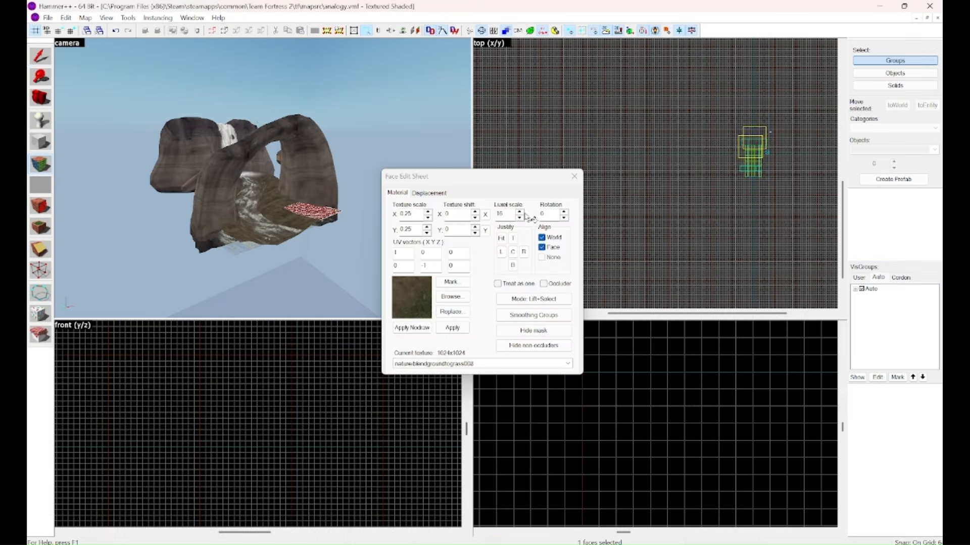
pyautogui.click(577, 177)
pyautogui.press('z')
pyautogui.press('w')
pyautogui.press('z')
pyautogui.click(258, 196)
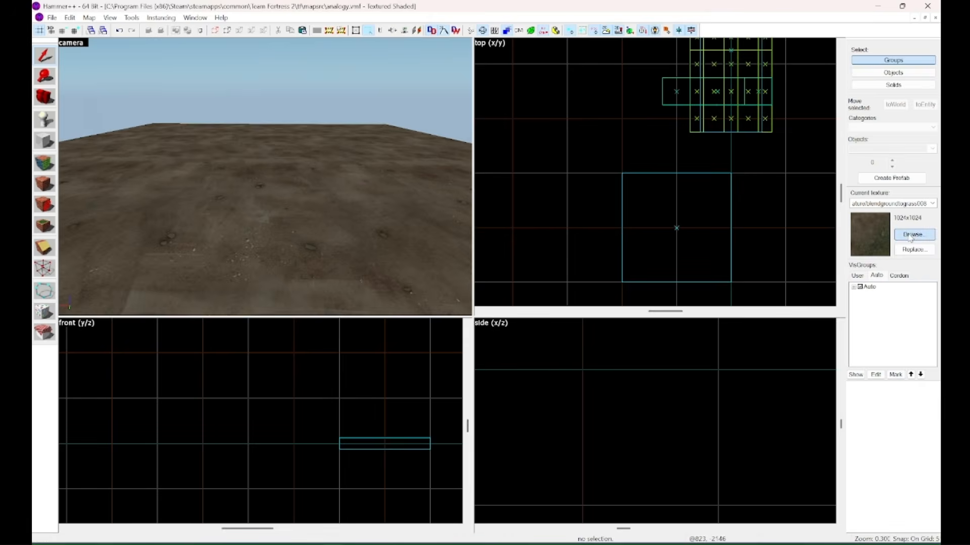
# Step: Browse the wood textures, filter the texture list by dev and choose dev/graygrid as the current texture
pyautogui.click(912, 234)
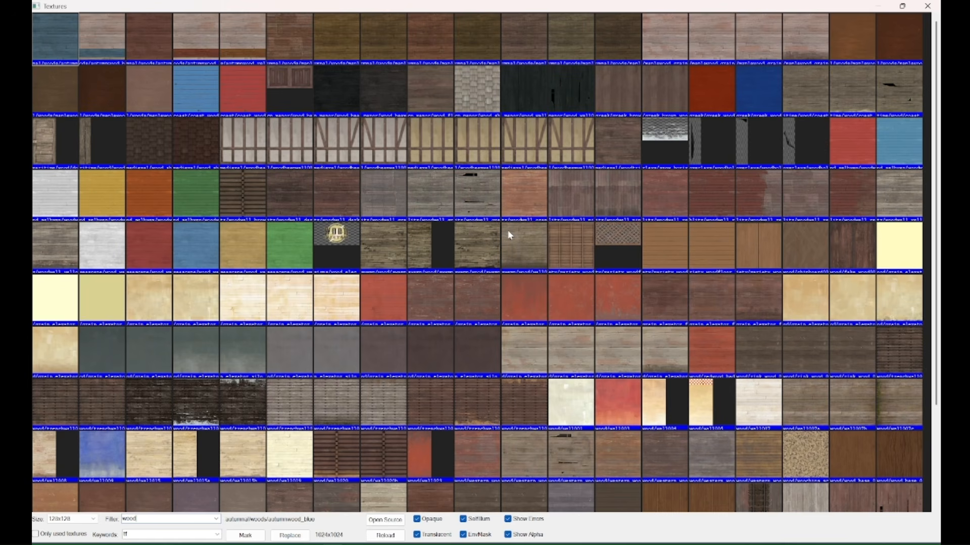
pyautogui.scroll(-3, 507, 229)
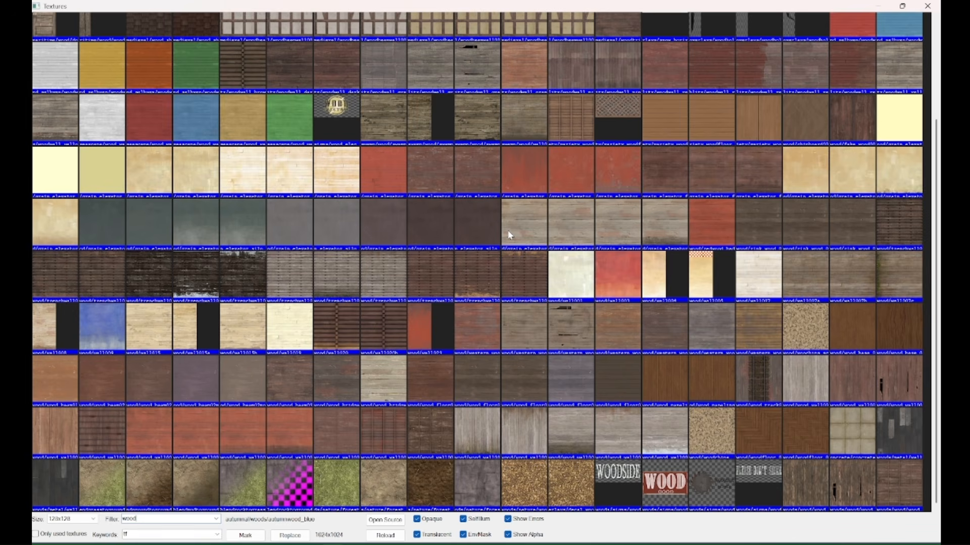
pyautogui.scroll(3, 508, 233)
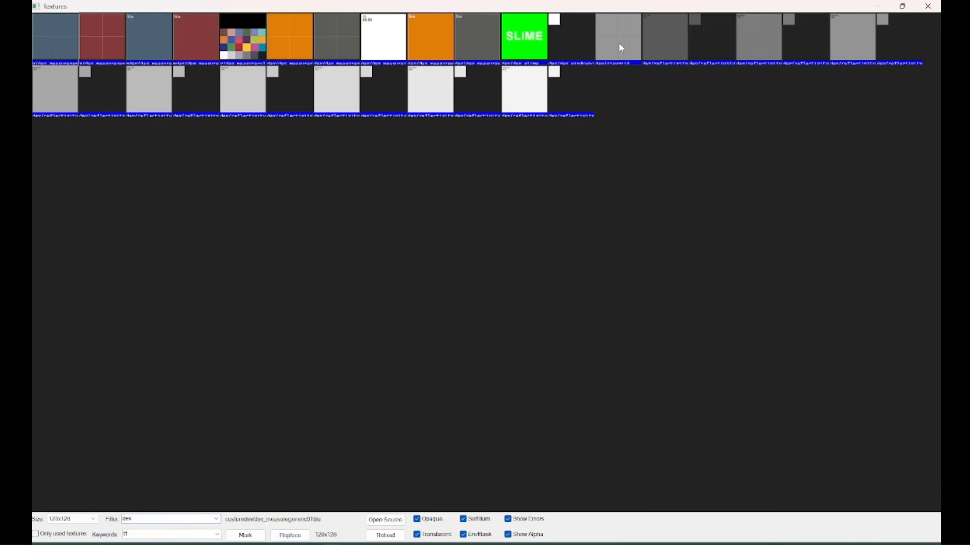
pyautogui.doubleClick(621, 48)
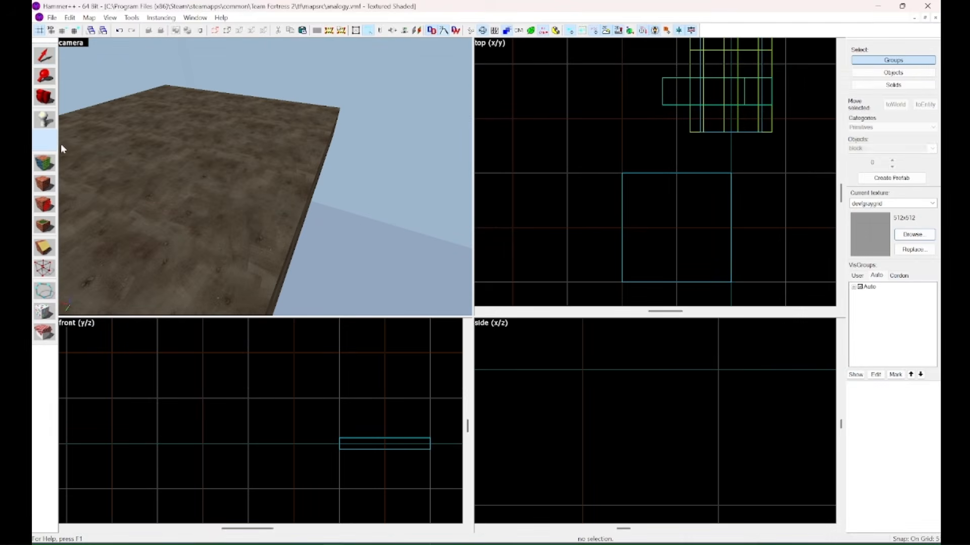
# Step: Create a 512 by 512 block, 128 units high, in the empty space beside the ground slab
pyautogui.click(45, 141)
pyautogui.scroll(-2, 725, 209)
pyautogui.moveTo(668, 147); pyautogui.dragTo(692, 190)
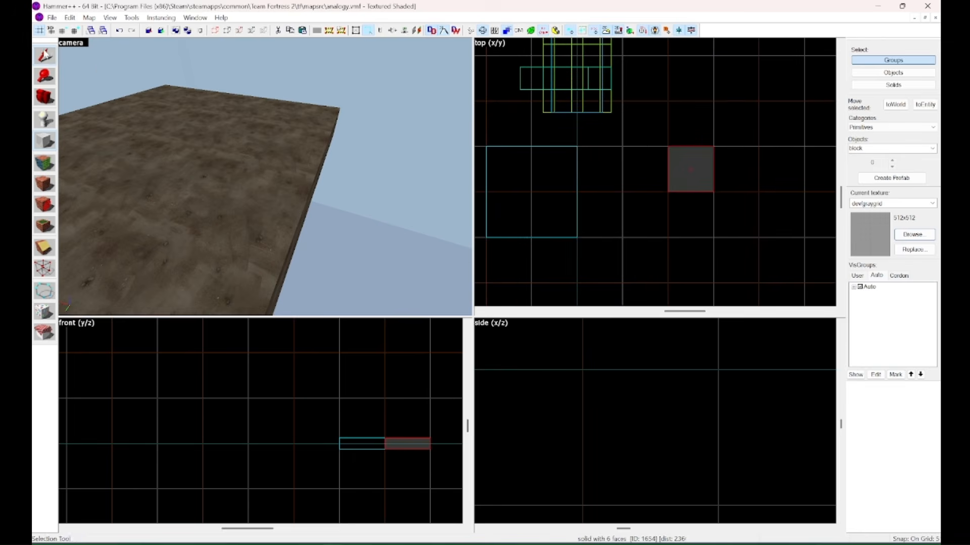
pyautogui.click(45, 55)
# Step: Stretch the gray block upward to a height of 1088 units
pyautogui.press('z')
pyautogui.press('w')
pyautogui.press('z')
pyautogui.moveTo(432, 433); pyautogui.dragTo(414, 461, button='middle')
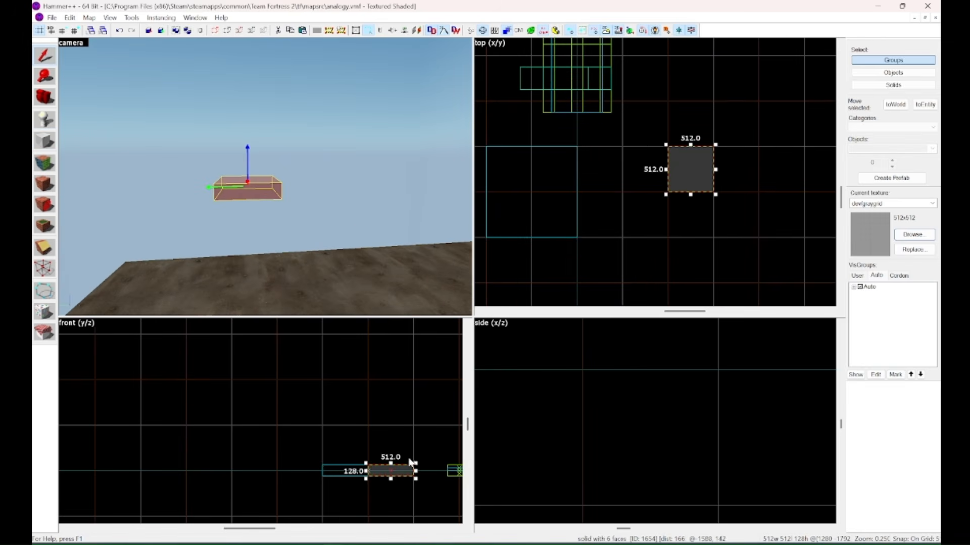
pyautogui.moveTo(398, 378); pyautogui.dragTo(398, 379)
pyautogui.press('z')
pyautogui.press('w')
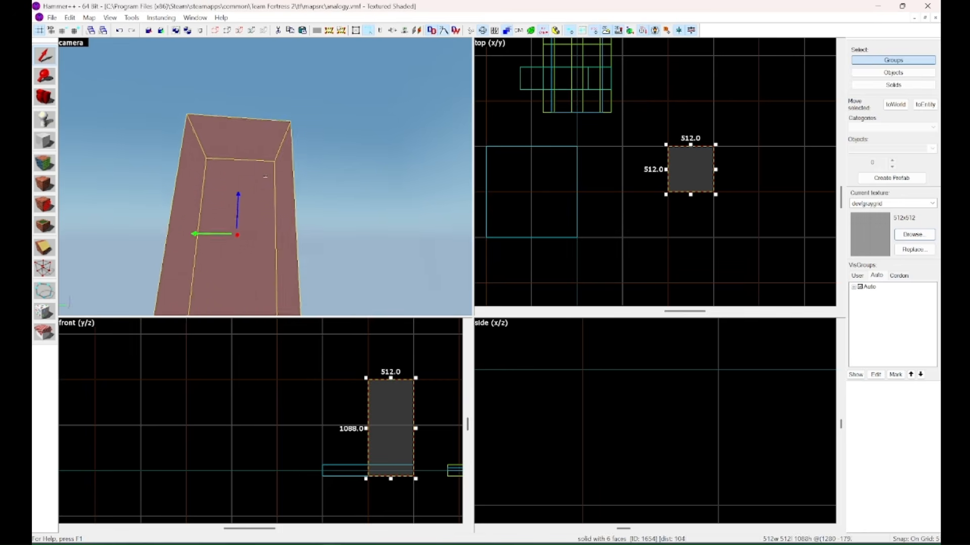
# Step: Select only the four side faces of the tall gray block for face editing, excluding its top and bottom
pyautogui.press('a')
pyautogui.press('s')
pyautogui.hotkey('shift', 'a')
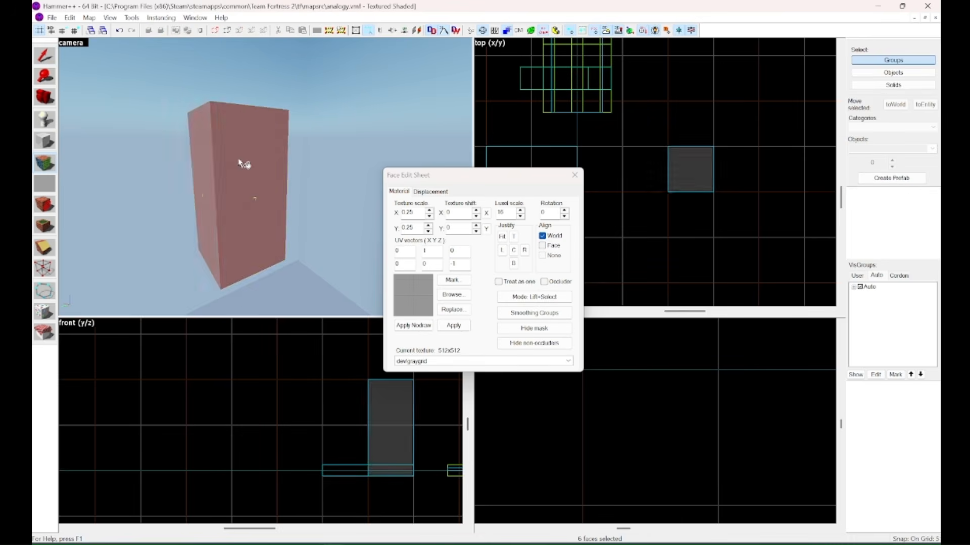
pyautogui.press('z')
pyautogui.press('w')
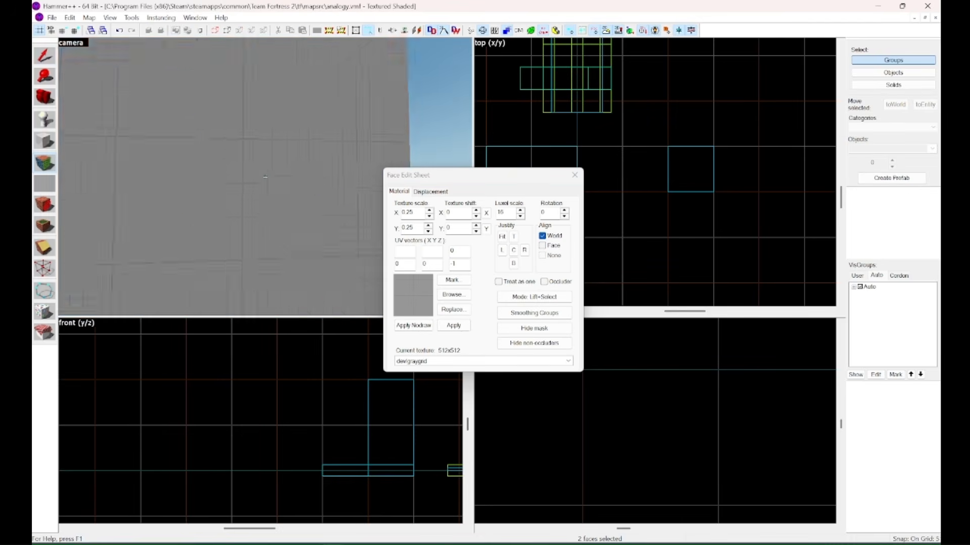
pyautogui.press('s')
pyautogui.press('z')
pyautogui.keyDown('ctrl'); pyautogui.click(238, 228); pyautogui.keyUp('ctrl')
pyautogui.press('z')
pyautogui.press('a')
pyautogui.press('s')
pyautogui.press('z')
pyautogui.keyDown('ctrl'); pyautogui.click(261, 187); pyautogui.keyUp('ctrl')
# Step: Create power 3 displacements from the block's four side faces
pyautogui.click(430, 193)
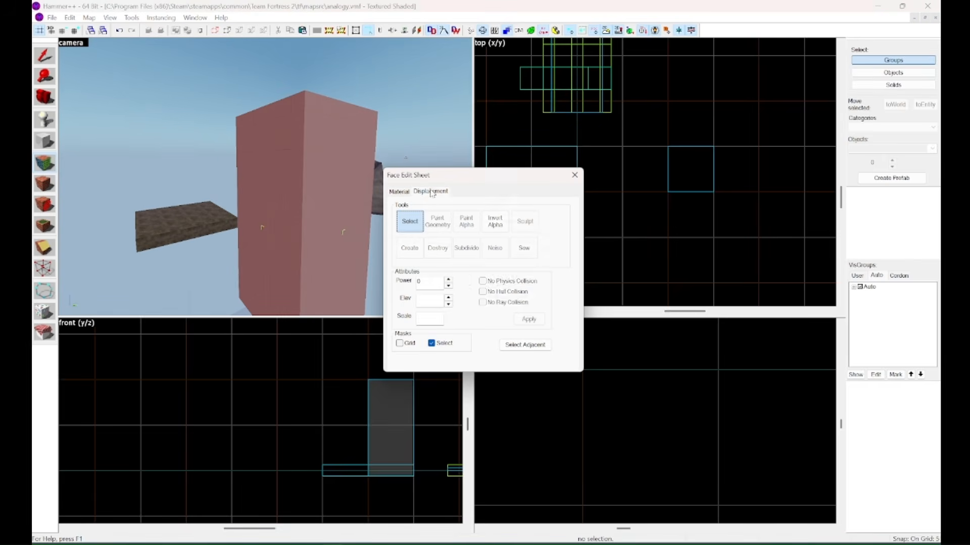
pyautogui.click(413, 254)
pyautogui.click(463, 283)
pyautogui.press('z')
pyautogui.press('w')
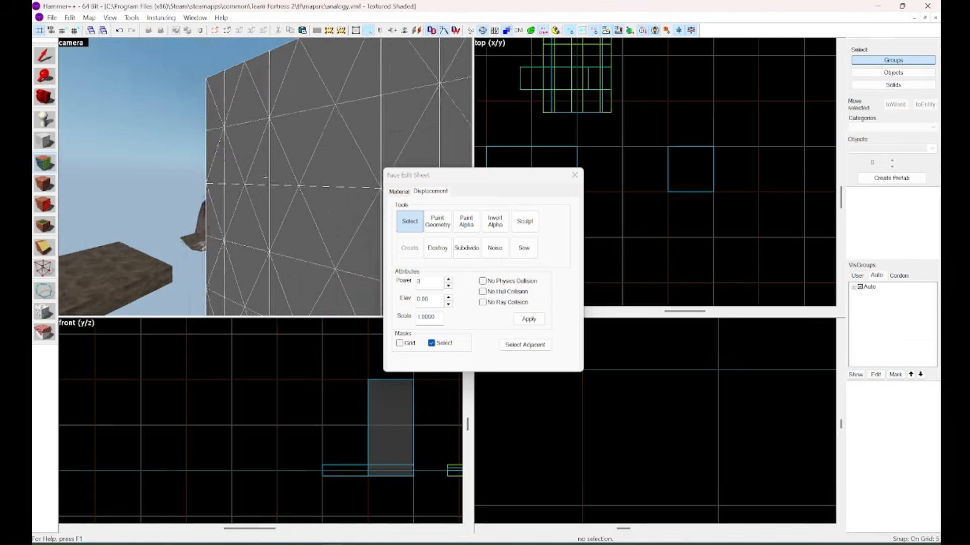
pyautogui.press('s')
pyautogui.press('z')
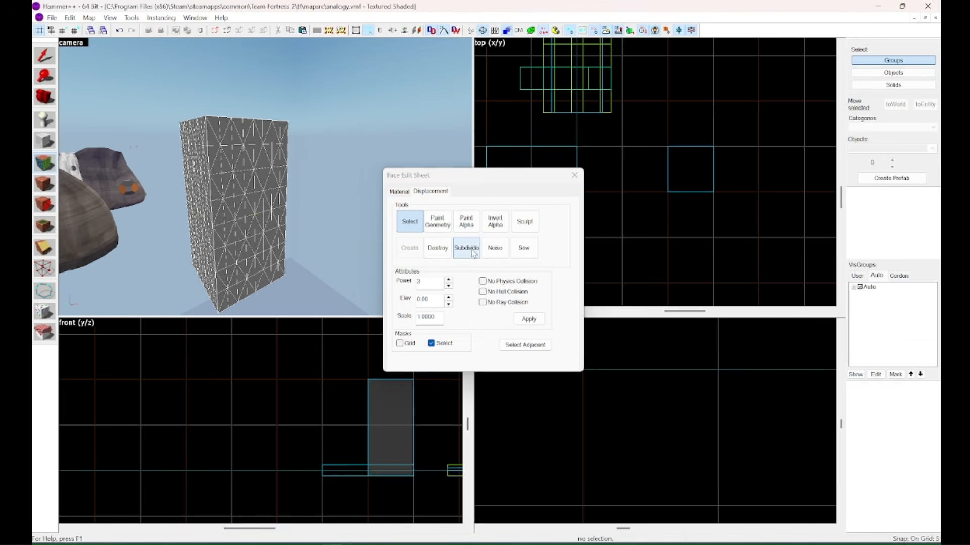
# Step: Subdivide the block's four side displacements and look over the curved sides
pyautogui.press('z')
pyautogui.press('w')
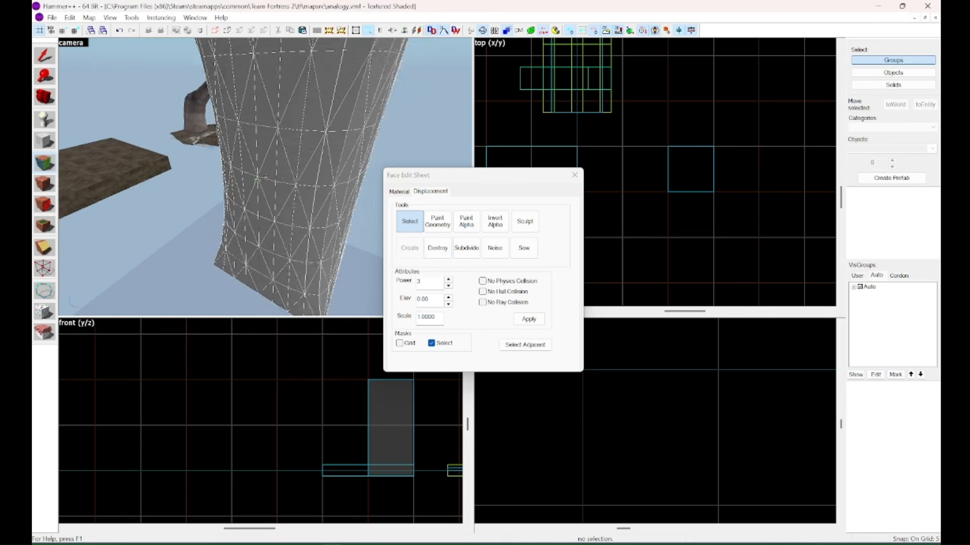
pyautogui.press('s')
pyautogui.press('a')
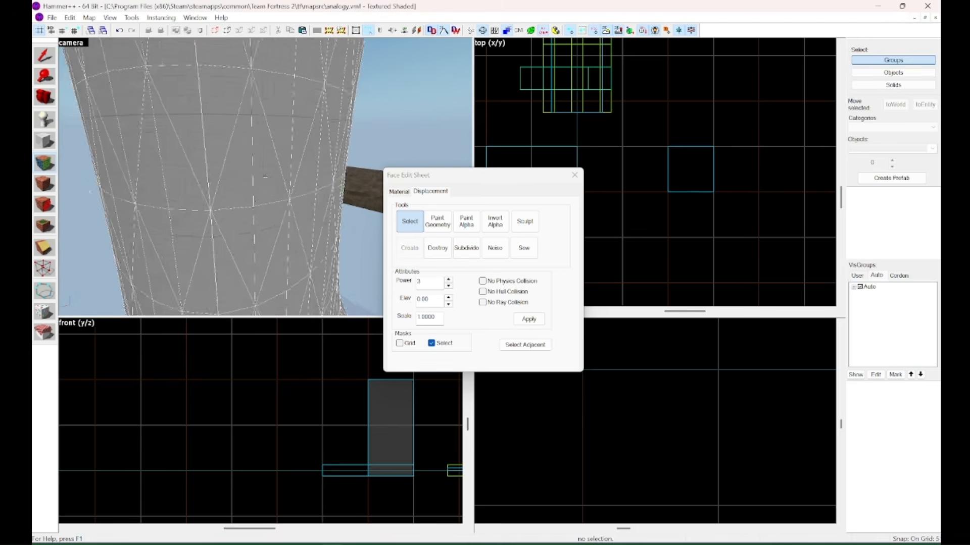
pyautogui.press('d')
pyautogui.press('z')
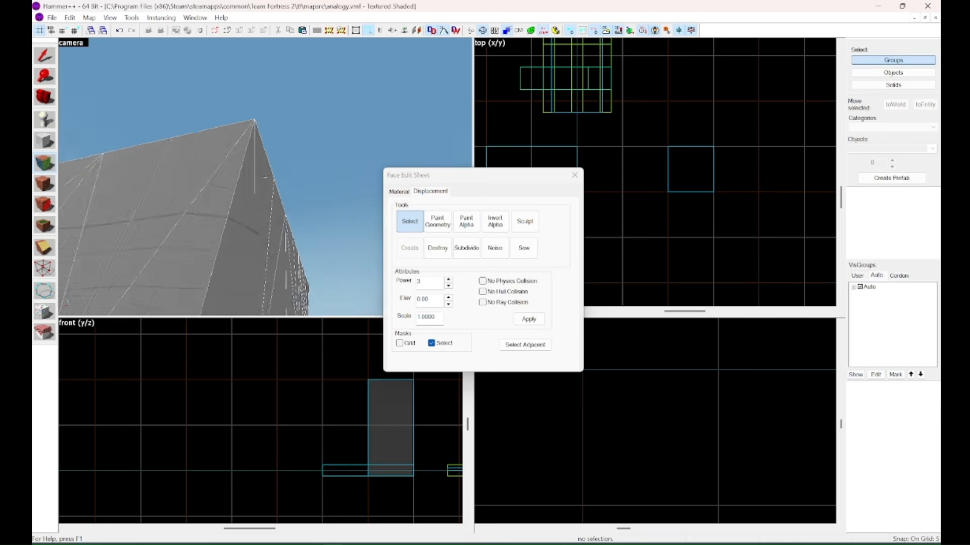
# Step: Examine the corners and both ends of the subdivided column close up and from a distance, with the face editor closed
pyautogui.press('z')
pyautogui.press('w')
pyautogui.press('z')
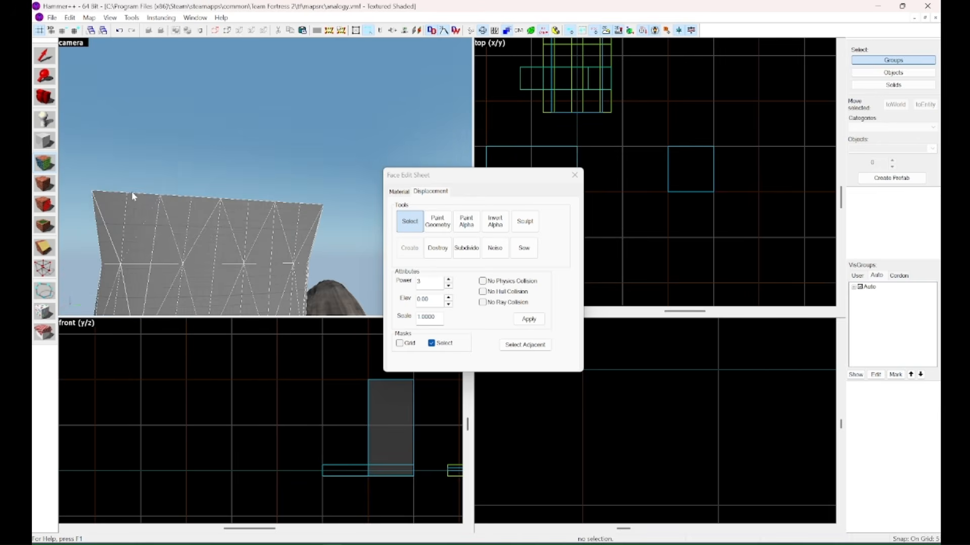
pyautogui.press('z')
pyautogui.press('a')
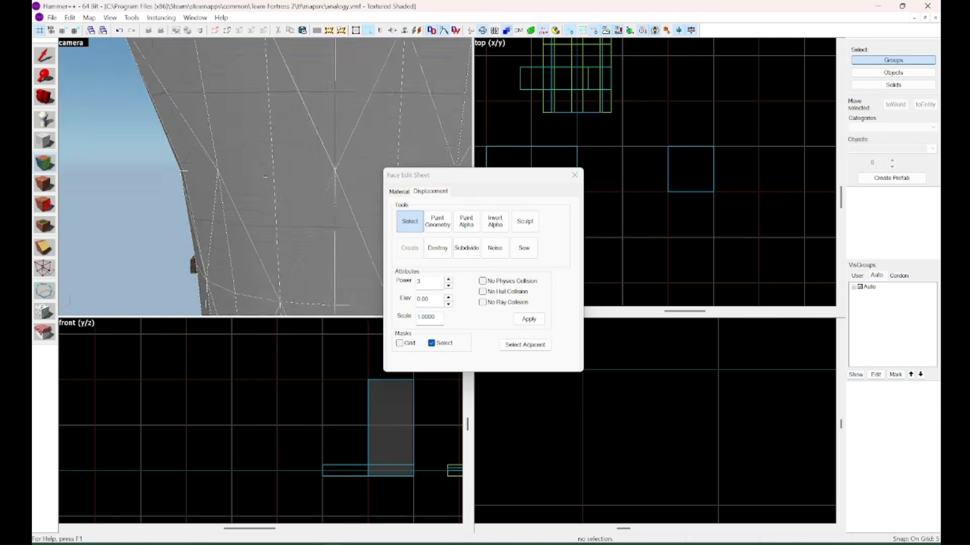
pyautogui.press('z')
pyautogui.press('z')
pyautogui.press('s')
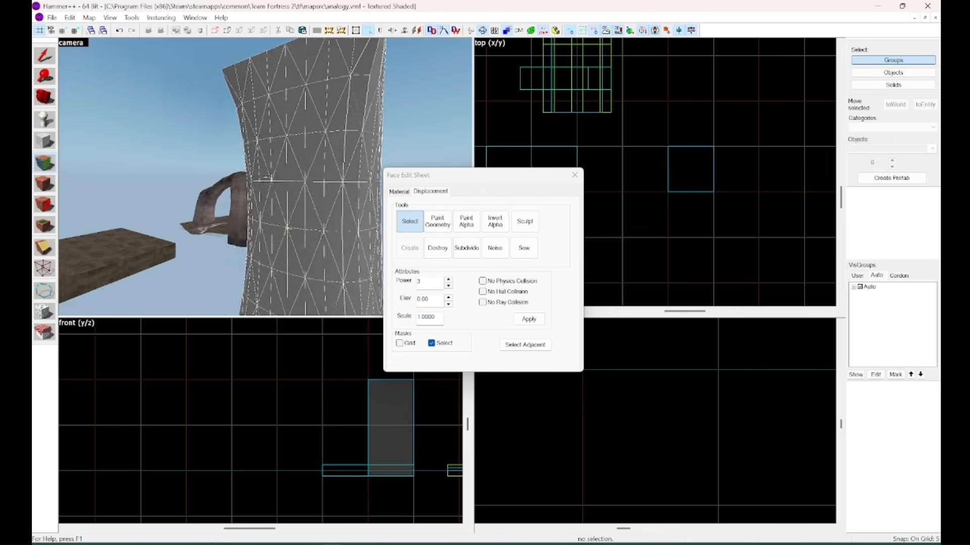
pyautogui.press('z')
pyautogui.click(574, 176)
pyautogui.press('z')
pyautogui.press('s')
pyautogui.press('z')
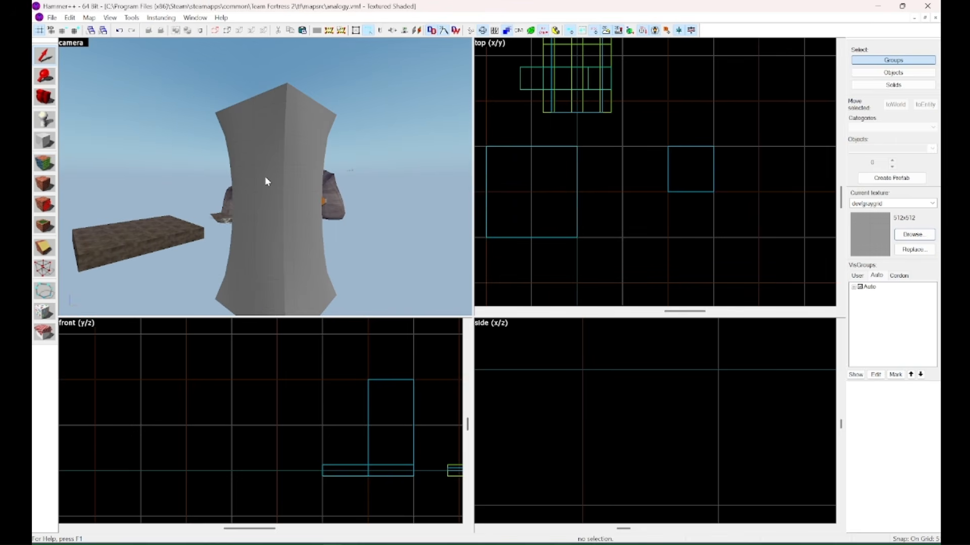
# Step: Undo the subdivision of the single column
pyautogui.hotkey('ctrl', 'z')
pyautogui.press('z')
pyautogui.press('s')
pyautogui.press('z')
# Step: Duplicate the displacement column twice, stacking one copy directly above the original and one directly below it
pyautogui.click(265, 177)
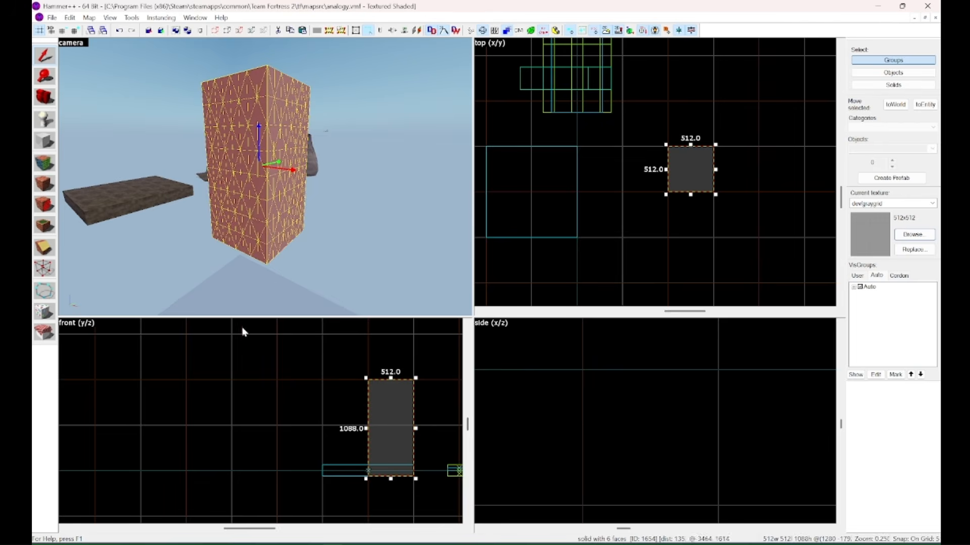
pyautogui.press('z')
pyautogui.press('z')
pyautogui.scroll(-4, 259, 414)
pyautogui.scroll(4, 329, 404)
pyautogui.moveTo(329, 457)
pyautogui.keyDown('shift'); pyautogui.mouseDown()
pyautogui.moveTo(317, 372)
pyautogui.moveTo(291, 425)
pyautogui.mouseUp(); pyautogui.keyUp('shift')
pyautogui.scroll(-4, 293, 389)
pyautogui.keyDown('shift'); pyautogui.moveTo(291, 425); pyautogui.dragTo(306, 447); pyautogui.keyUp('shift')
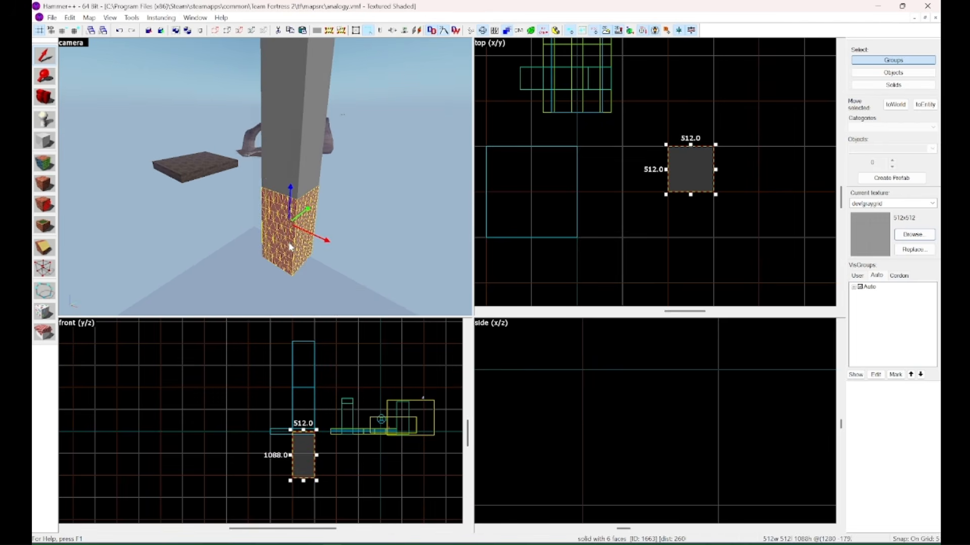
# Step: Select all three stacked columns and subdivide their side displacements together
pyautogui.press('z')
pyautogui.press('z')
pyautogui.click(266, 177)
pyautogui.press('z')
pyautogui.press('z')
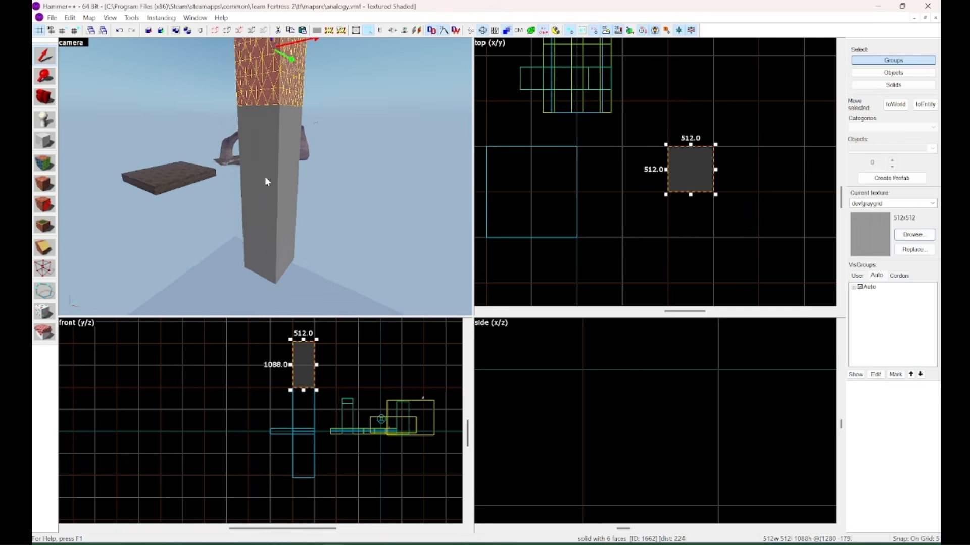
pyautogui.press('d')
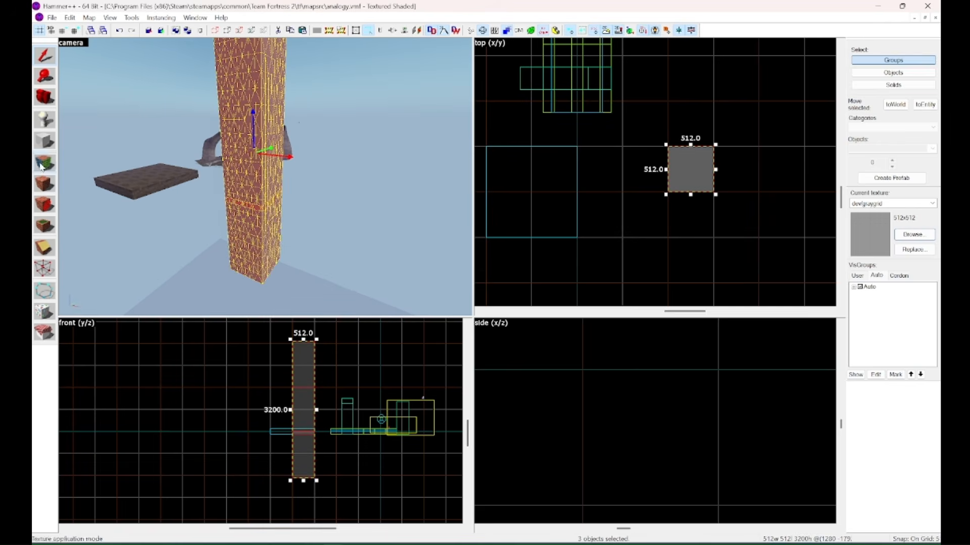
pyautogui.click(43, 164)
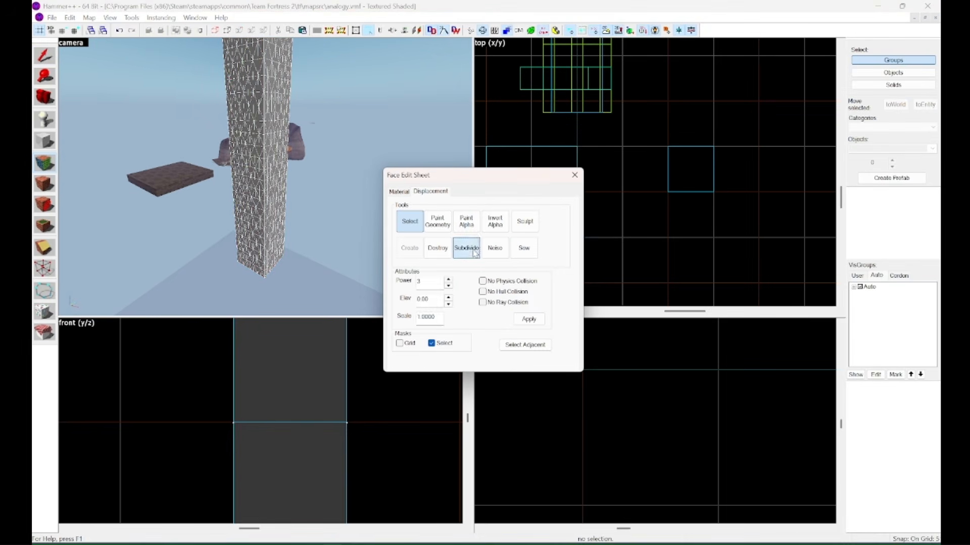
pyautogui.click(474, 253)
pyautogui.click(574, 175)
pyautogui.press('z')
pyautogui.press('d')
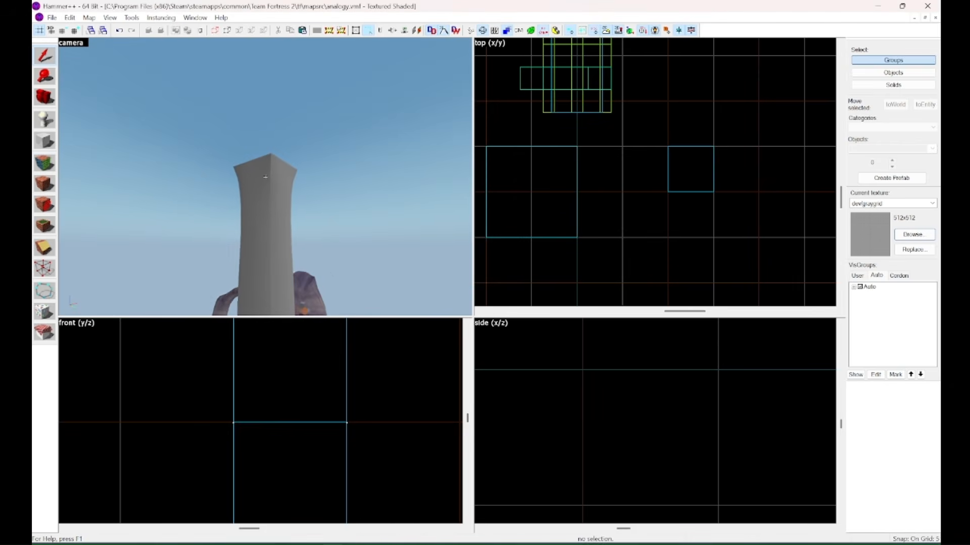
pyautogui.press('w')
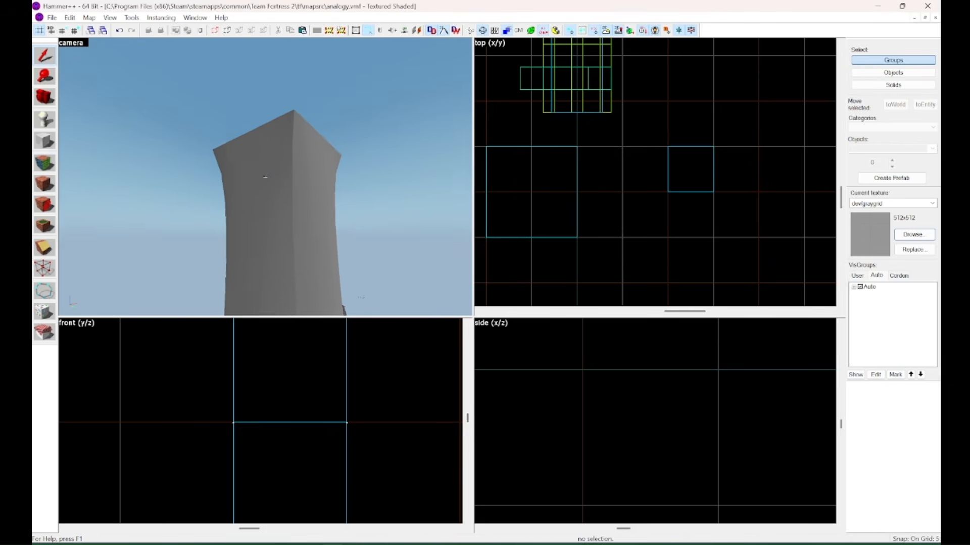
# Step: Delete the upper and lower column copies, keeping only the rounded middle column
pyautogui.press('z')
pyautogui.click(286, 186)
pyautogui.press('z')
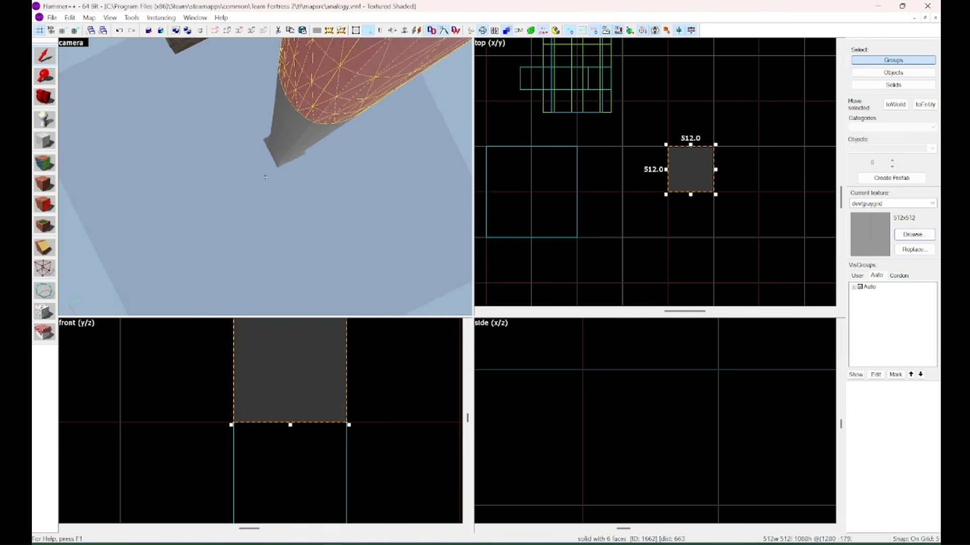
pyautogui.press('w')
pyautogui.press('z')
pyautogui.keyDown('ctrl'); pyautogui.click(277, 264); pyautogui.keyUp('ctrl')
pyautogui.press('z')
pyautogui.press('d')
pyautogui.press('z')
pyautogui.press('Delete')
# Step: Inspect the remaining column's rounded top edge and show its displacement outline in the 2D views against the square block
pyautogui.click(265, 176)
pyautogui.press('z')
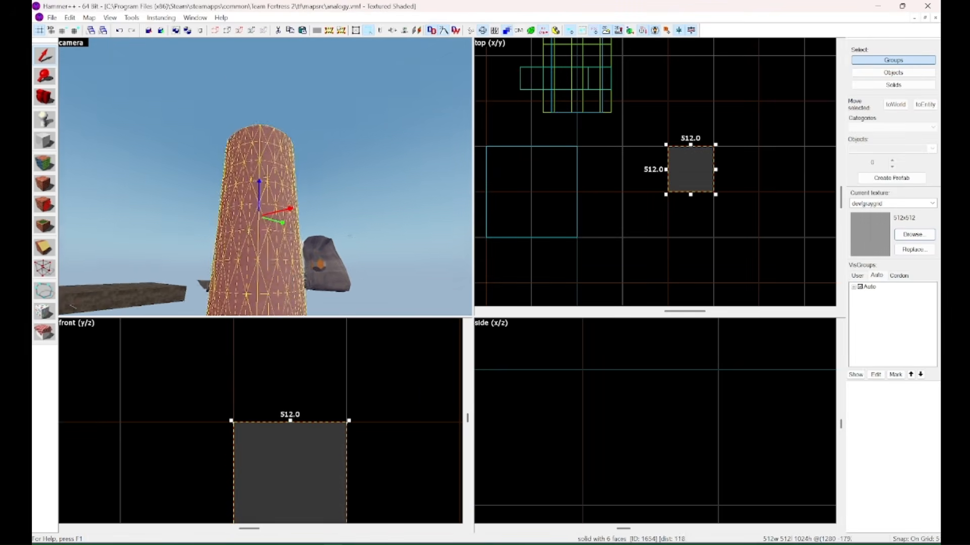
pyautogui.press('w')
pyautogui.press('Escape')
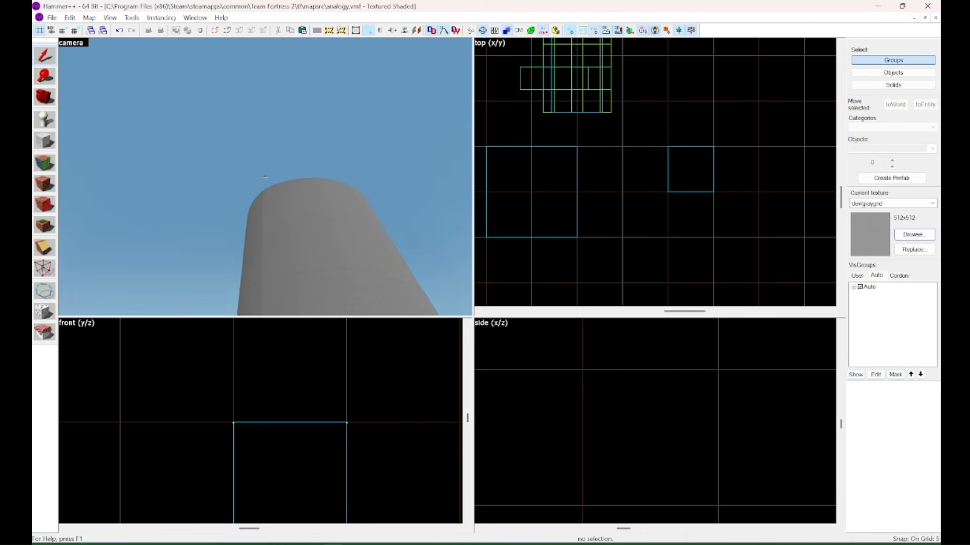
pyautogui.press('z')
pyautogui.click(252, 194)
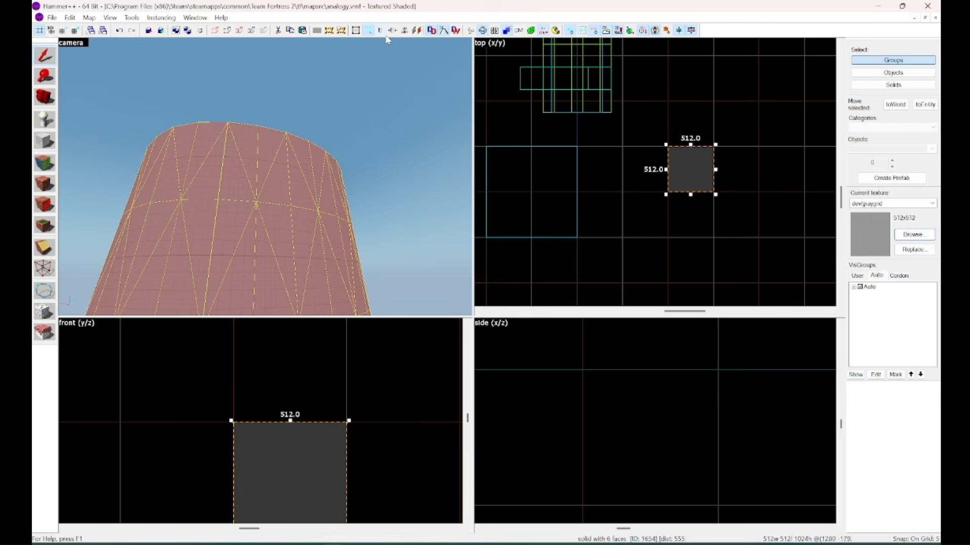
pyautogui.scroll(5, 689, 153)
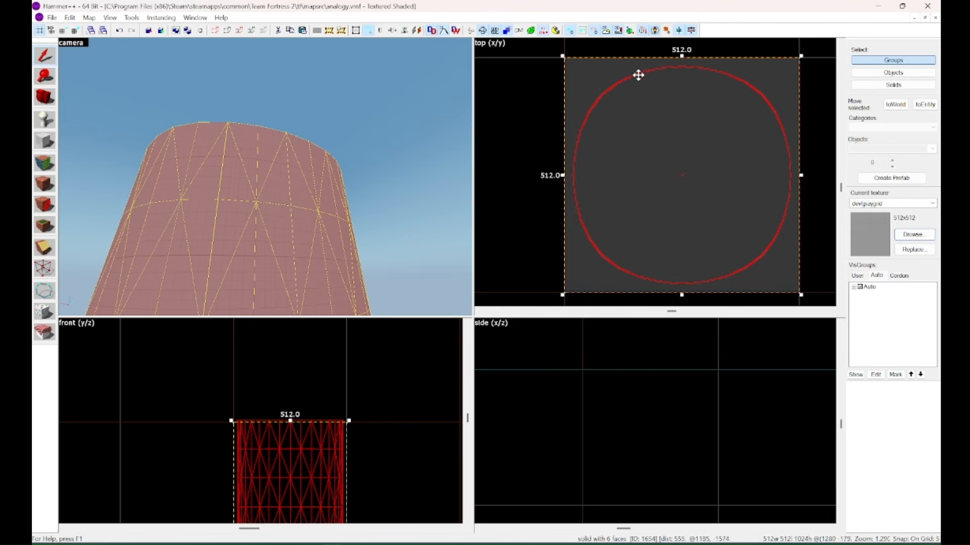
pyautogui.press('z')
pyautogui.press('w')
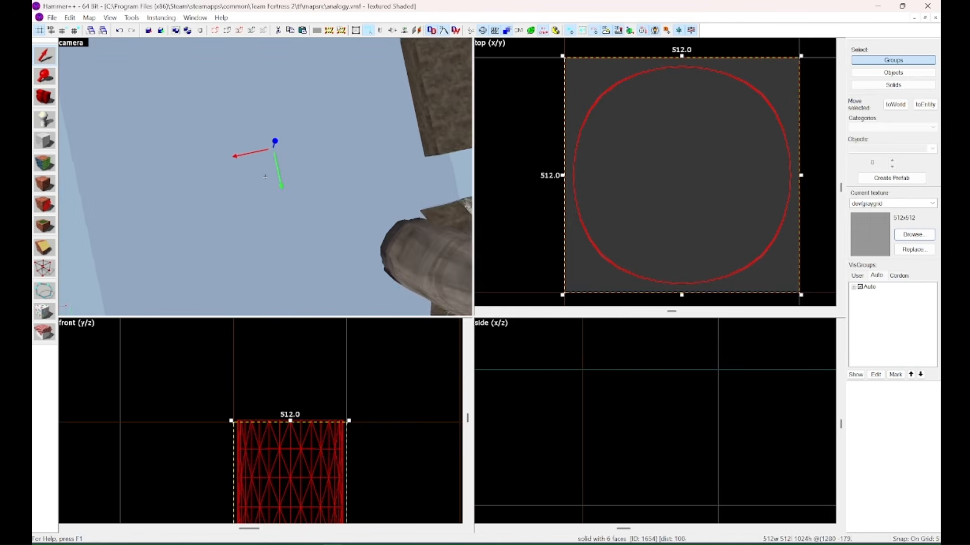
pyautogui.press('z')
pyautogui.click(522, 162)
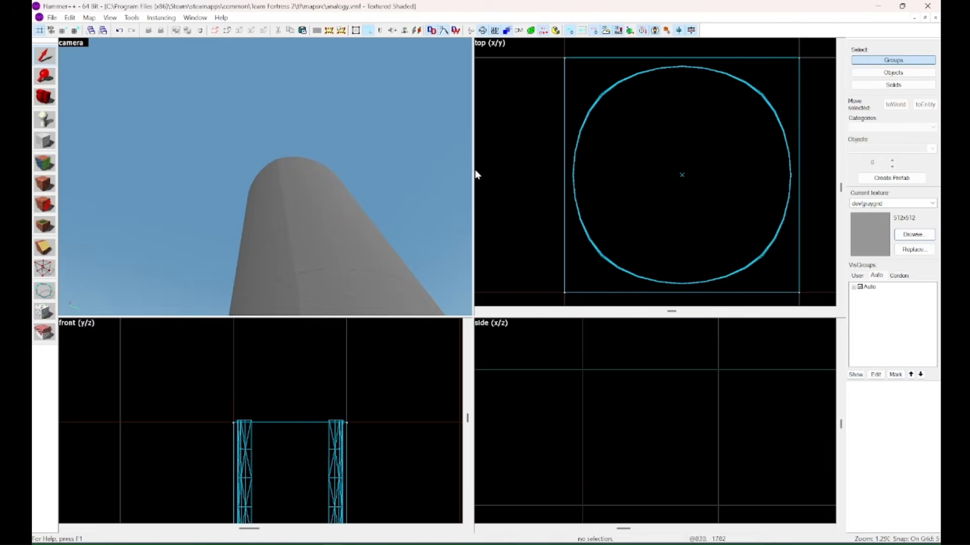
# Step: Examine the rounded column's sides and upper edge from below and at different distances in the 3D view
pyautogui.press('z')
pyautogui.press('w')
pyautogui.press('s')
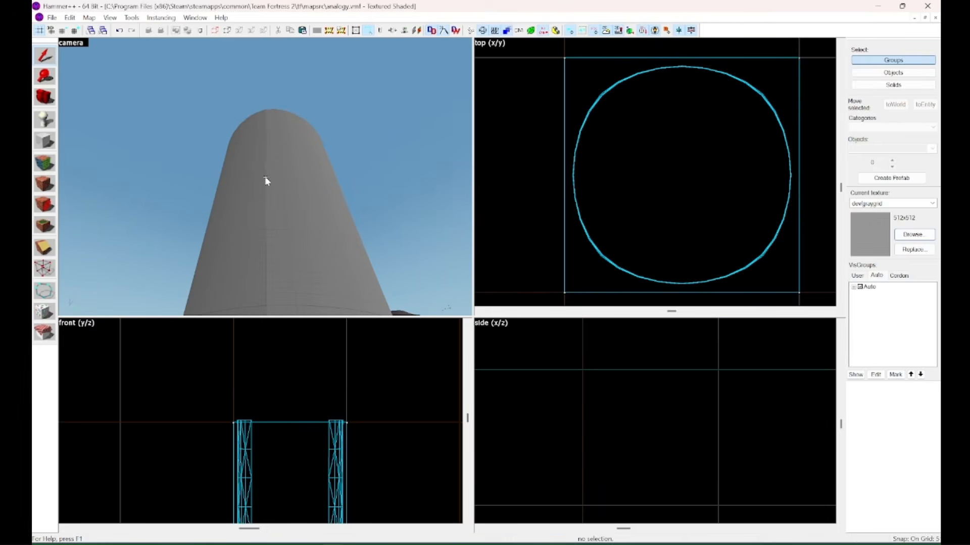
pyautogui.press('z')
pyautogui.press('w')
pyautogui.press('s')
pyautogui.press('w')
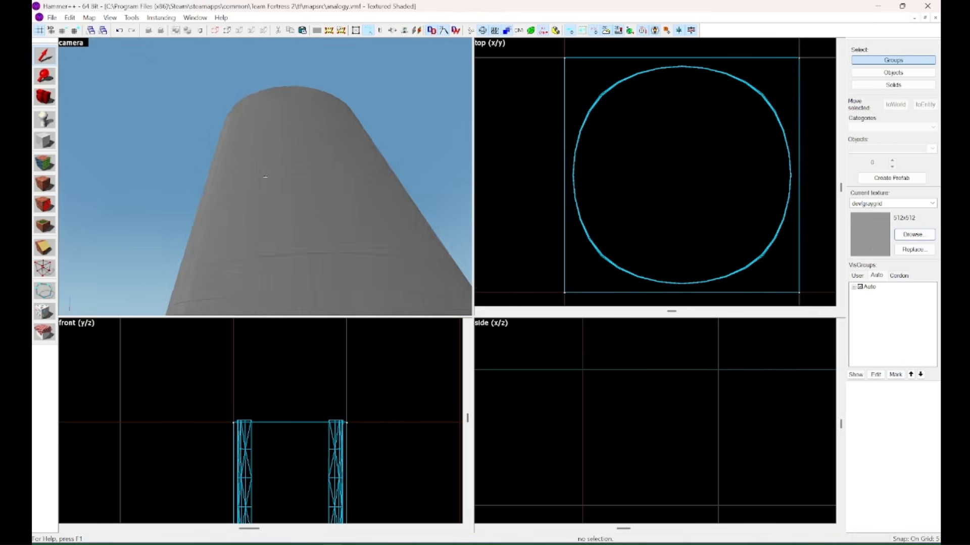
pyautogui.press('s')
pyautogui.press('s')
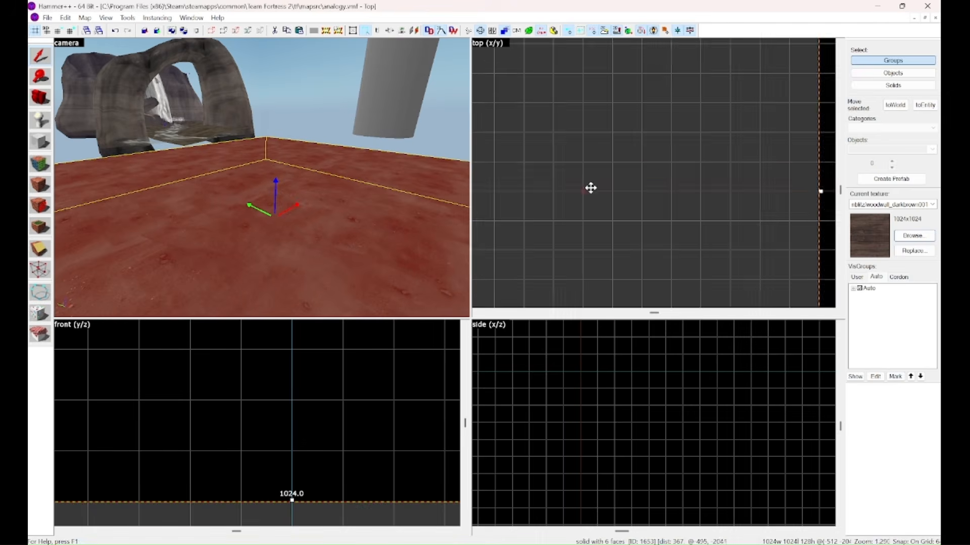
# Step: Create a wood-textured block measuring 64 × 64 units in plan and 128 units tall
pyautogui.scroll(3, 590, 188)
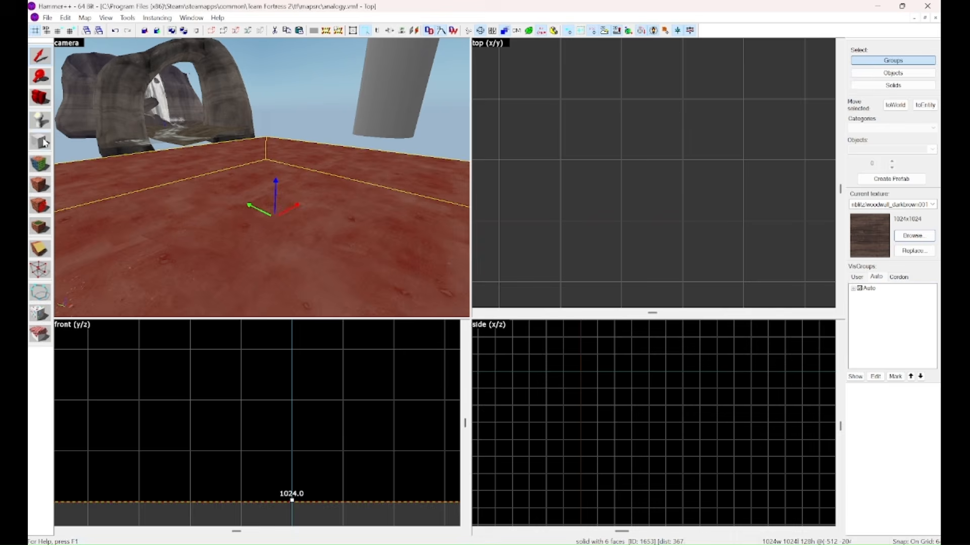
pyautogui.press('Return')
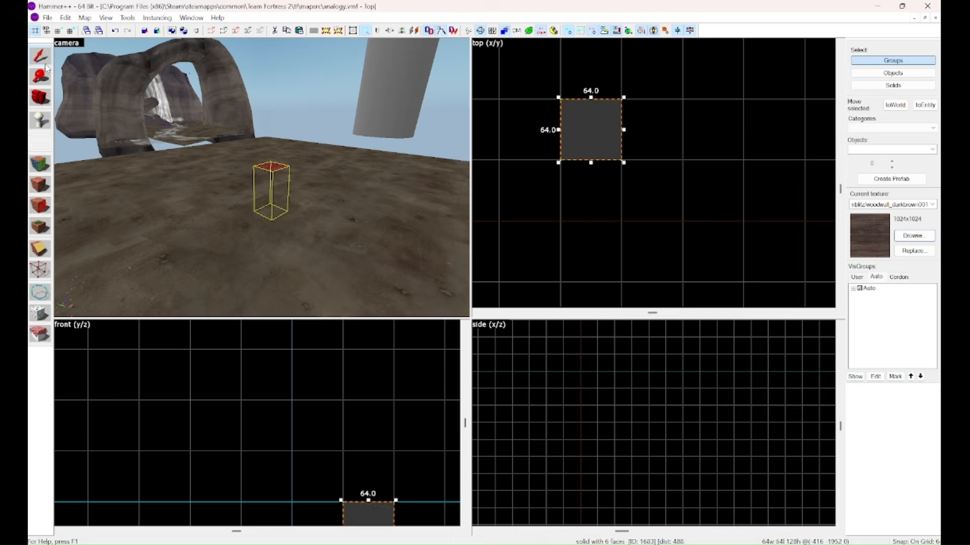
pyautogui.click(45, 64)
# Step: Raise the wood block onto the ground surface and shorten it to a height of 64 units
pyautogui.scroll(-4, 309, 386)
pyautogui.scroll(3, 331, 442)
pyautogui.moveTo(329, 477); pyautogui.dragTo(322, 392)
pyautogui.scroll(-2, 310, 429)
pyautogui.scroll(3, 325, 379)
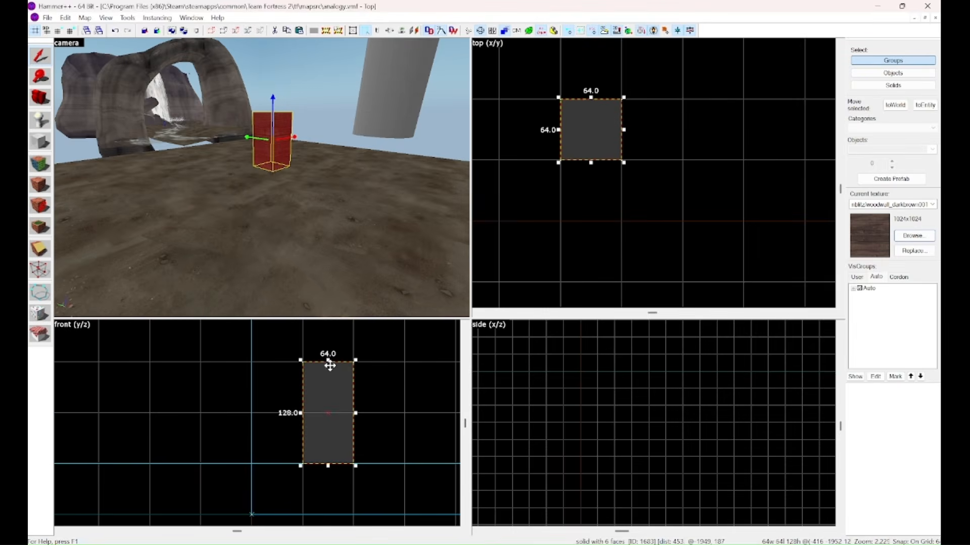
pyautogui.press('Escape')
pyautogui.press('z')
pyautogui.press('w')
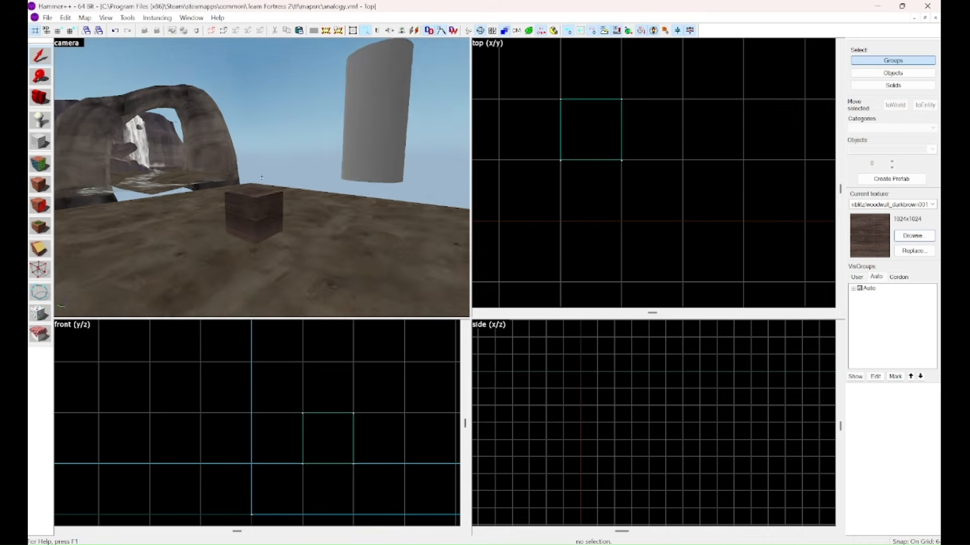
# Step: Turn the wood texture on the block's side faces so the planks run vertically
pyautogui.press('z')
pyautogui.click(263, 180)
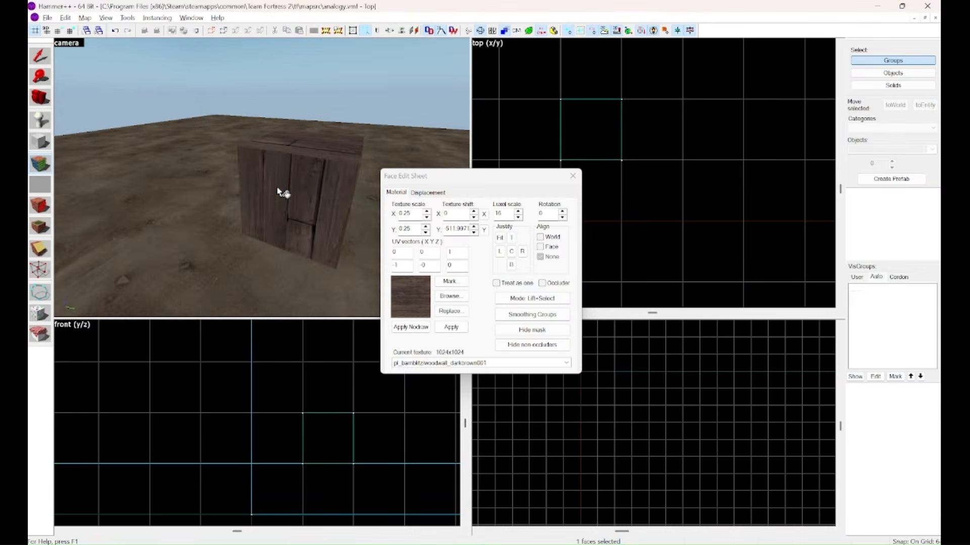
pyautogui.click(282, 190)
pyautogui.click(573, 176)
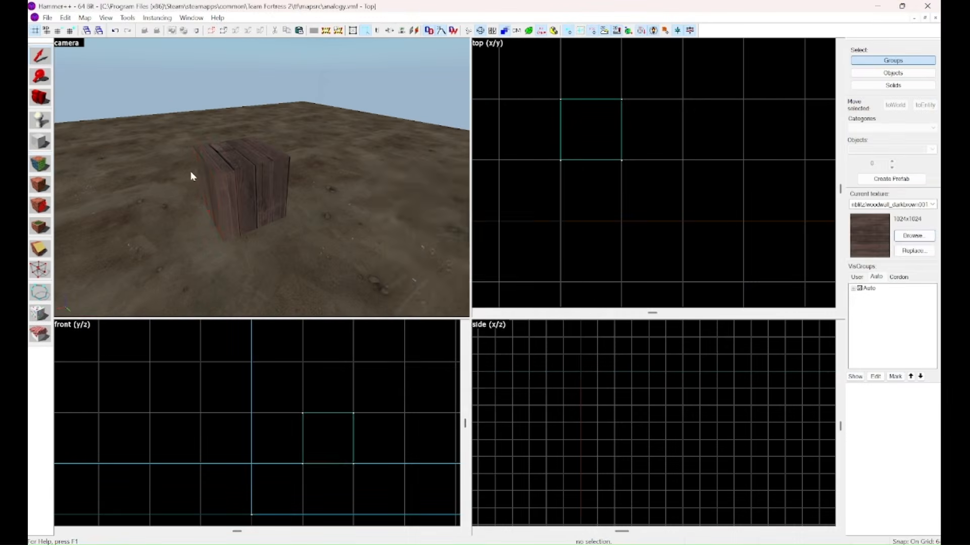
# Step: Duplicate the wood block directly above the original, making a two-block stack
pyautogui.click(193, 171)
pyautogui.click(263, 204)
pyautogui.keyDown('shift'); pyautogui.moveTo(313, 427); pyautogui.dragTo(310, 386); pyautogui.keyUp('shift')
# Step: Check the wood texture on the sides of the two stacked blocks from several angles
pyautogui.press('z')
pyautogui.press('s')
pyautogui.press('w')
pyautogui.press('z')
pyautogui.click(533, 236)
pyautogui.press('z')
pyautogui.press('s')
pyautogui.press('w')
pyautogui.press('z')
pyautogui.press('z')
pyautogui.press('s')
pyautogui.press('w')
pyautogui.press('z')
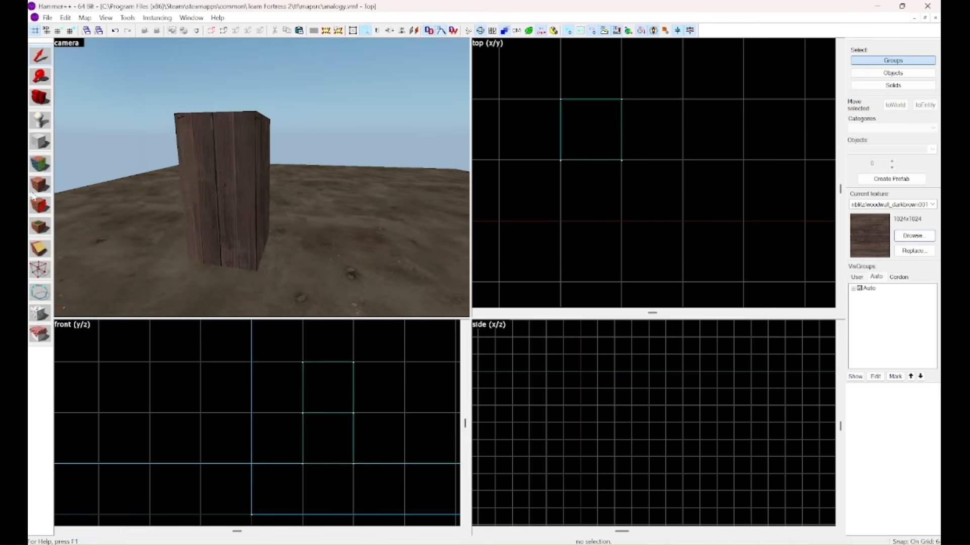
# Step: Select the four side faces of the upper block and convert them into displacements
pyautogui.click(215, 151)
pyautogui.press('z')
pyautogui.press('w')
pyautogui.press('s')
pyautogui.press('z')
pyautogui.keyDown('ctrl'); pyautogui.click(237, 187); pyautogui.keyUp('ctrl')
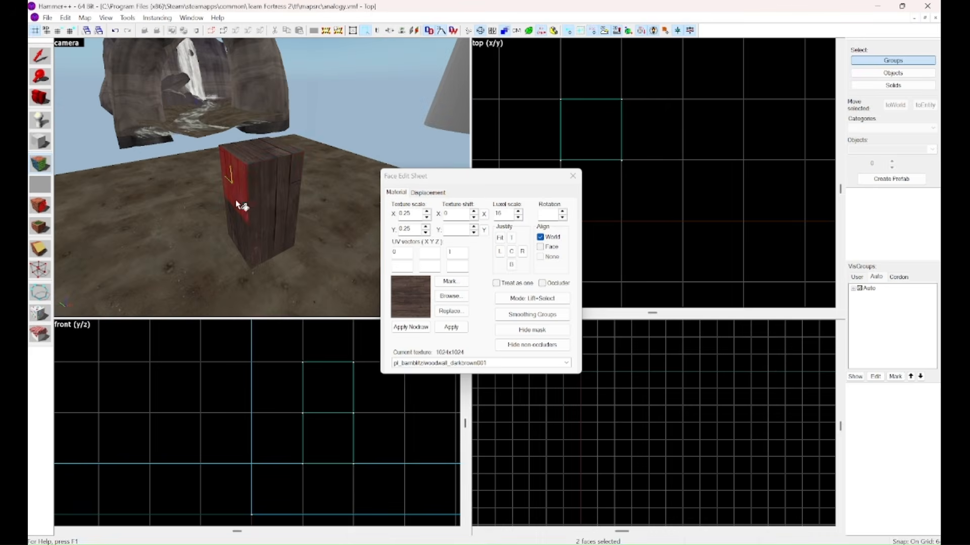
pyautogui.keyDown('ctrl'); pyautogui.click(263, 197); pyautogui.keyUp('ctrl')
pyautogui.press('z')
pyautogui.press('d')
pyautogui.press('z')
pyautogui.click(428, 192)
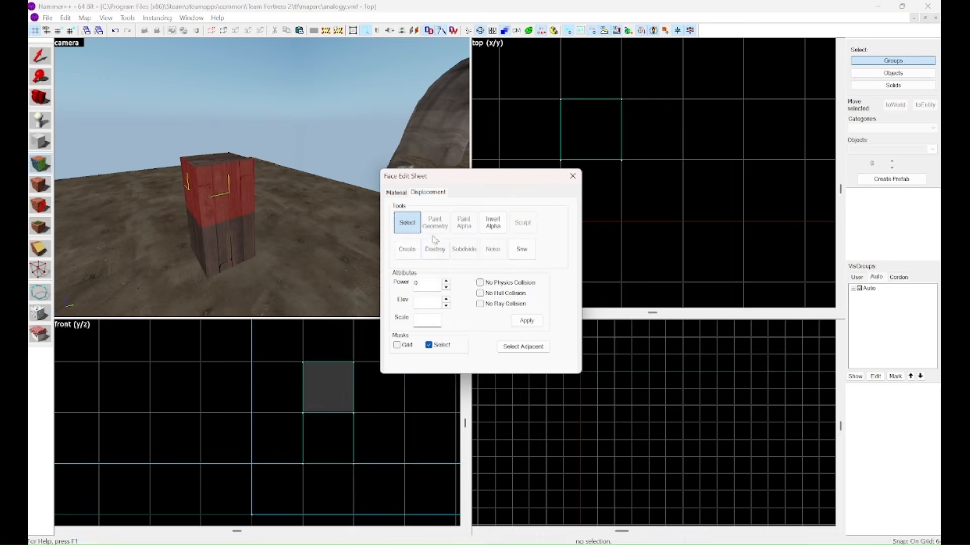
pyautogui.click(471, 291)
pyautogui.click(574, 176)
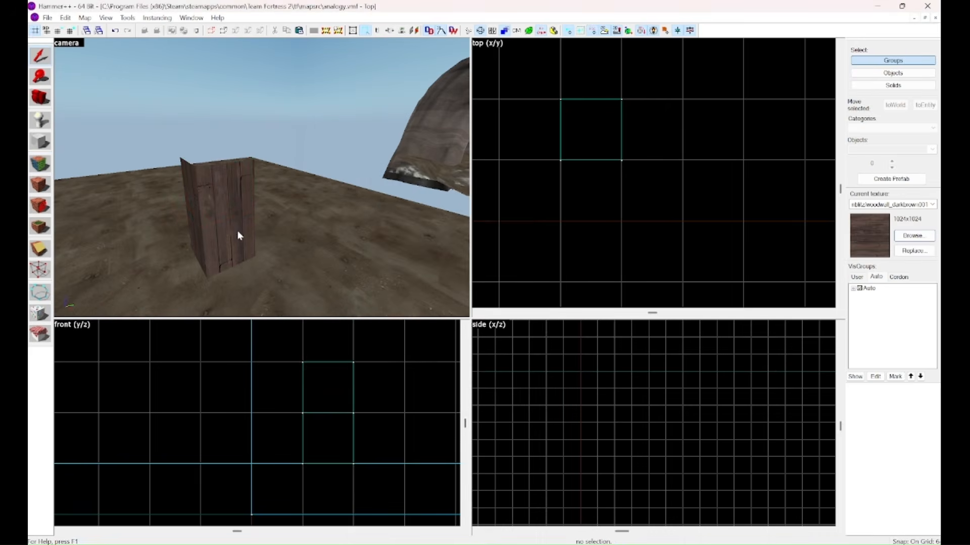
# Step: Delete the plain lower block and duplicate the displacement block down into its place
pyautogui.click(228, 230)
pyautogui.press('Delete')
pyautogui.click(227, 196)
pyautogui.keyDown('shift'); pyautogui.moveTo(340, 386); pyautogui.dragTo(342, 434); pyautogui.keyUp('shift')
# Step: Subdivide the side displacements of both stacked blocks together and delete the upper block, keeping the flared stump
pyautogui.keyDown('ctrl'); pyautogui.click(227, 187); pyautogui.keyUp('ctrl')
pyautogui.hotkey('shift', 'a')
pyautogui.click(427, 192)
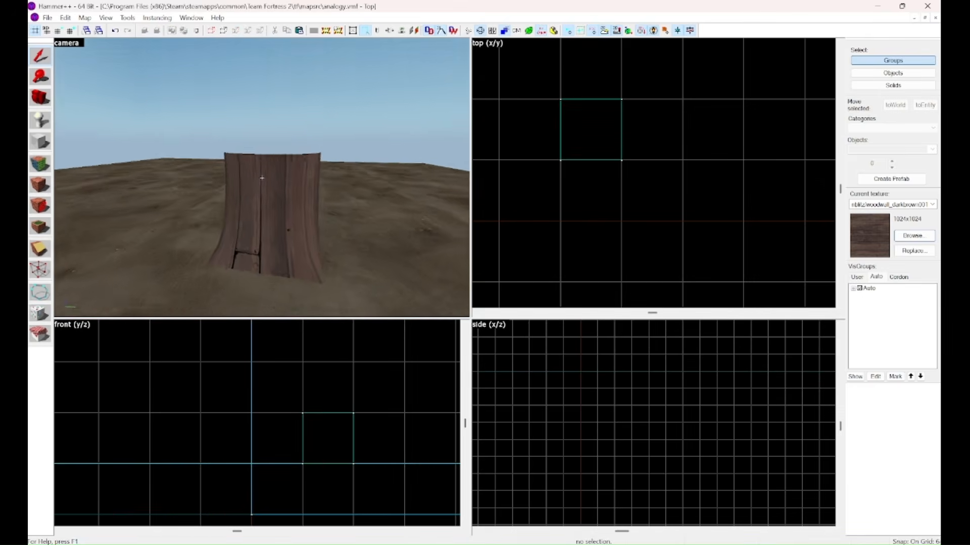
# Step: Set Paint Geometry on the stump's four sides to raise along the face normal with distance 1 and radius 10, and pull out one bottom corner
pyautogui.click(266, 202)
pyautogui.click(38, 169)
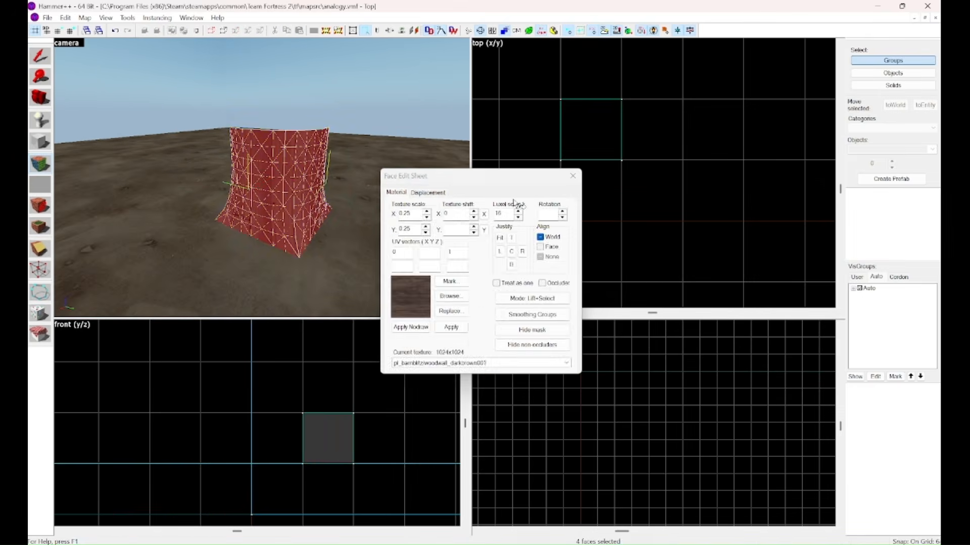
pyautogui.click(428, 192)
pyautogui.click(450, 221)
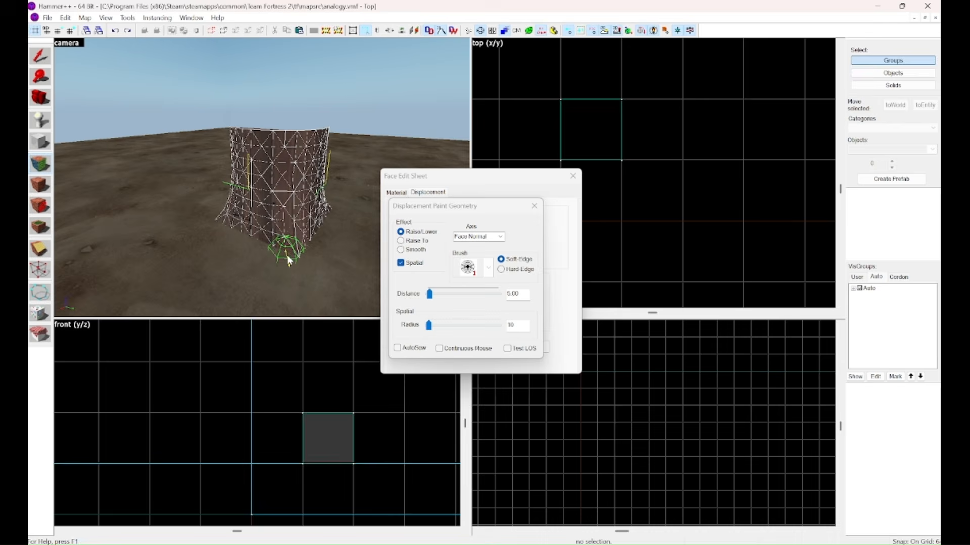
pyautogui.hotkey('ctrl', 'z')
pyautogui.press('z')
pyautogui.press('w')
pyautogui.press('z')
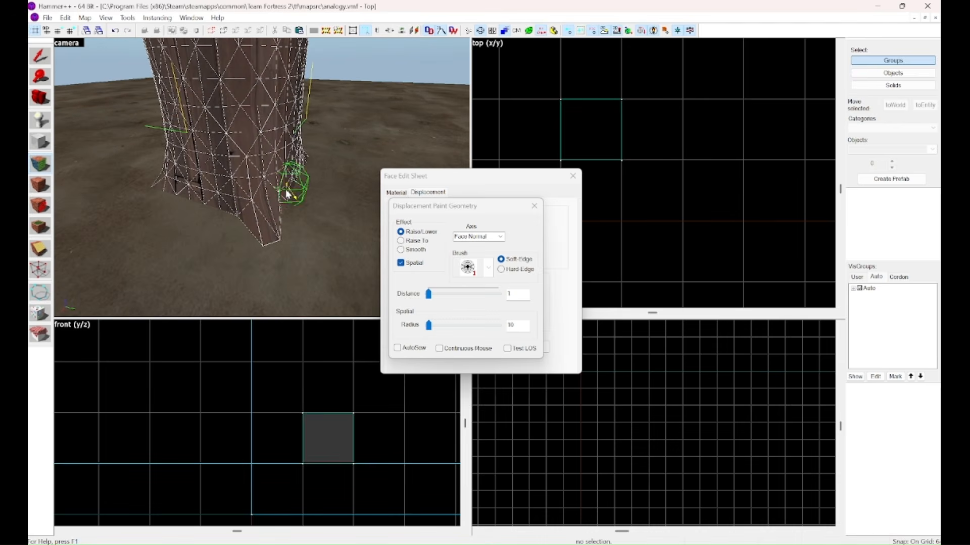
# Step: Raise the base vertices beside that corner outward to shape the first pointed roots
pyautogui.press('z')
pyautogui.press('d')
pyautogui.press('z')
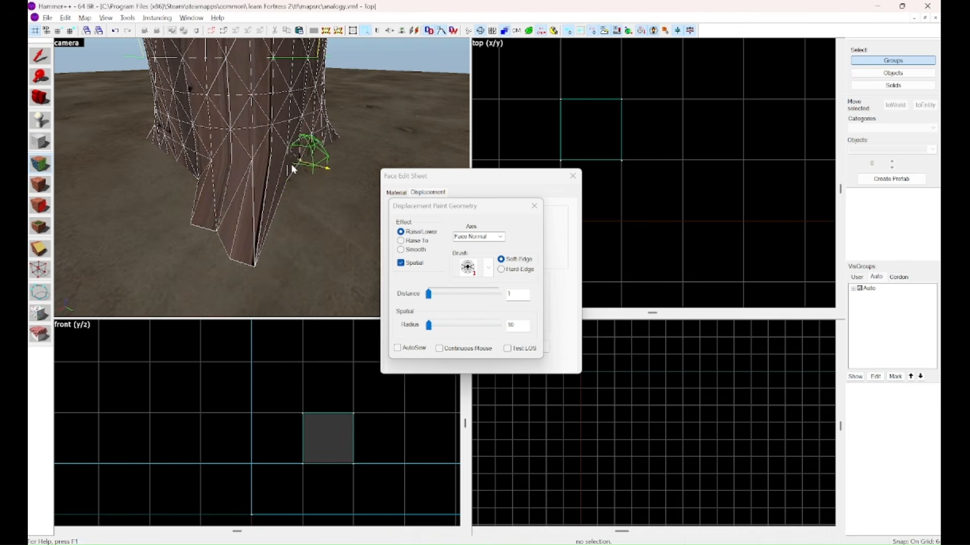
pyautogui.press('z')
pyautogui.press('w')
pyautogui.press('z')
pyautogui.click(247, 197)
pyautogui.press('z')
pyautogui.press('s')
pyautogui.press('z')
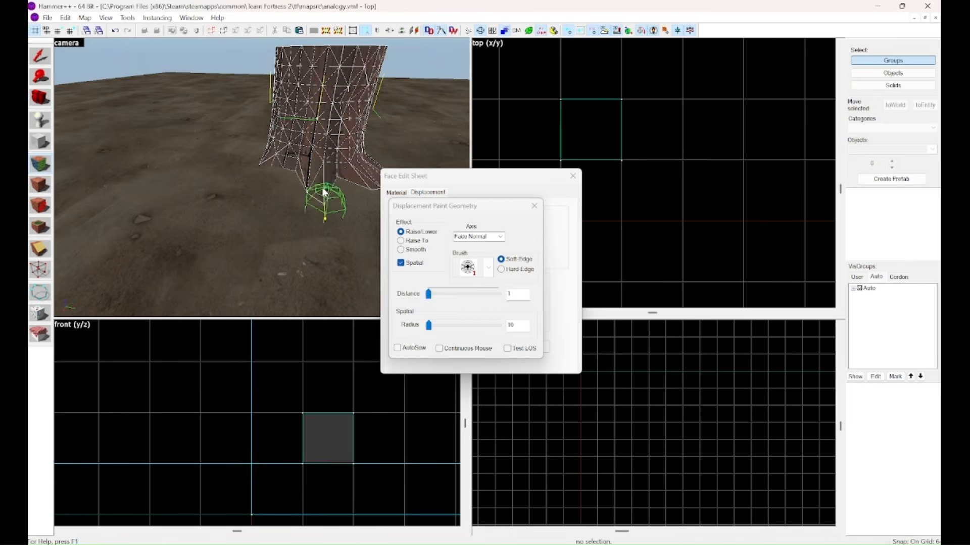
# Step: Pull more pointed roots outward at the next bottom corner and side of the stump
pyautogui.press('z')
pyautogui.press('a')
pyautogui.press('w')
pyautogui.press('z')
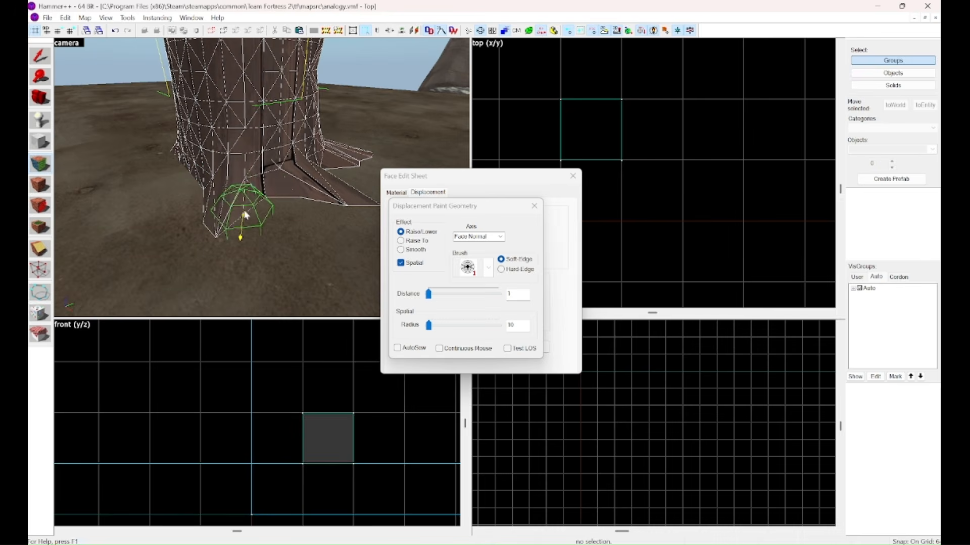
pyautogui.press('z')
pyautogui.press('a')
pyautogui.press('z')
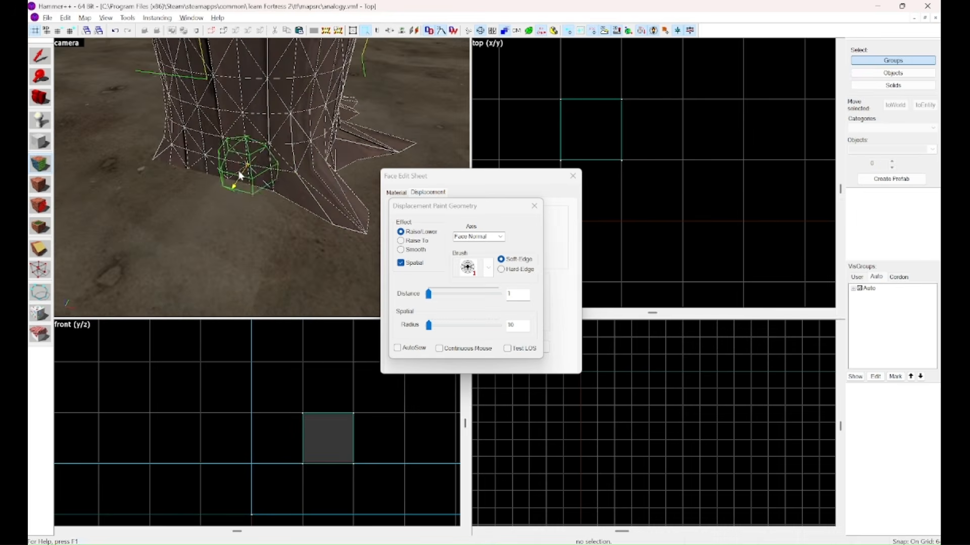
pyautogui.press('z')
pyautogui.press('w')
pyautogui.press('z')
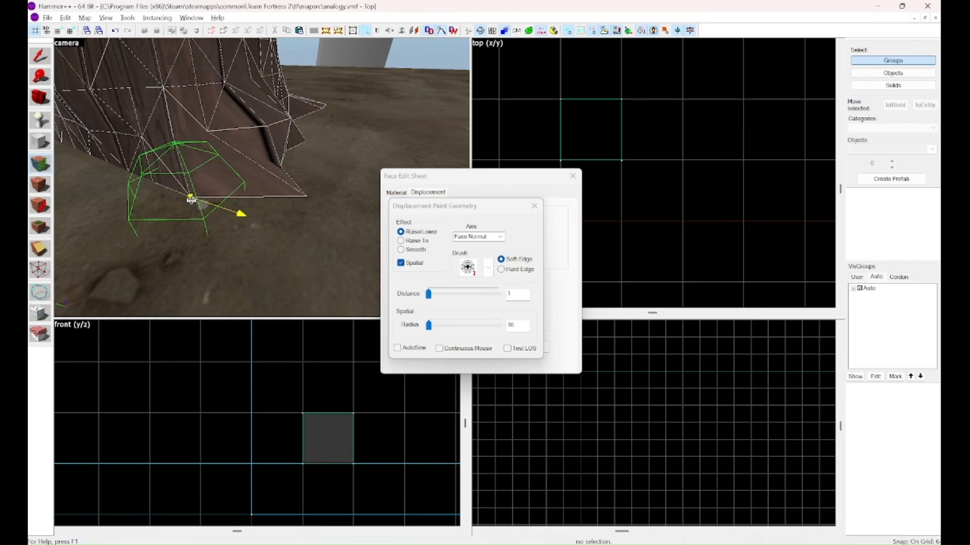
# Step: Shape the stump's lower edge between the existing roots on the adjoining side
pyautogui.press('z')
pyautogui.press('s')
pyautogui.press('d')
pyautogui.press('z')
pyautogui.press('z')
pyautogui.press('w')
pyautogui.press('a')
pyautogui.press('z')
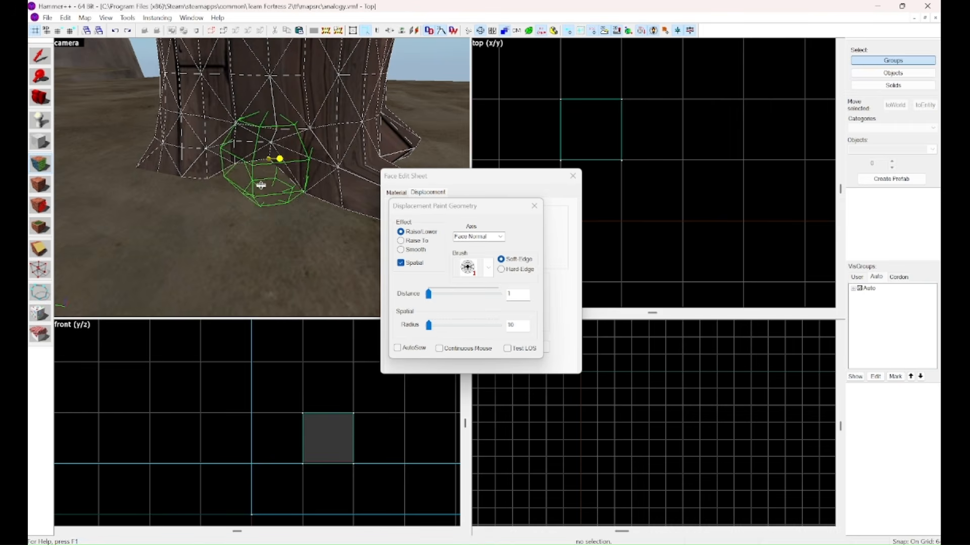
# Step: Extend the remaining roots so they spread around the whole stump base, and finish geometry painting
pyautogui.press('s')
pyautogui.press('z')
pyautogui.press('z')
pyautogui.press('w')
pyautogui.press('z')
pyautogui.press('z')
pyautogui.press('w')
pyautogui.press('a')
pyautogui.press('z')
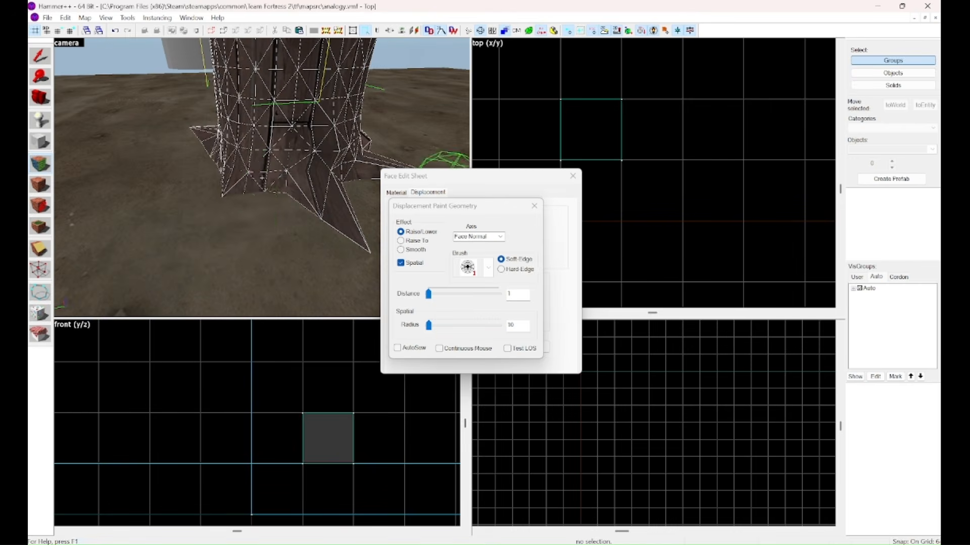
pyautogui.press('z')
pyautogui.press('a')
pyautogui.press('z')
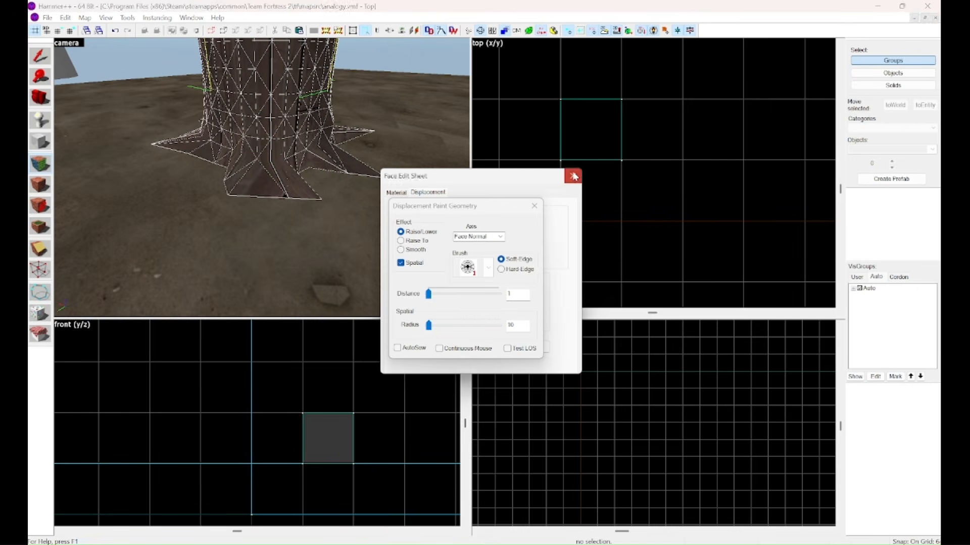
pyautogui.click(574, 176)
# Step: Examine the stump's flared base and spread roots from close up and from a distance
pyautogui.press('z')
pyautogui.press('w')
pyautogui.press('d')
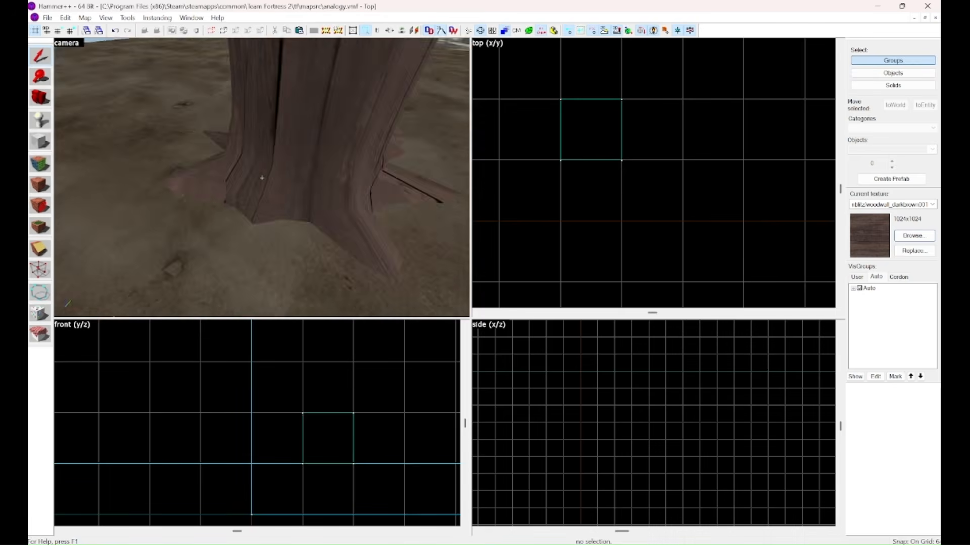
pyautogui.press('s')
pyautogui.press('w')
pyautogui.press('z')
pyautogui.press('z')
pyautogui.press('s')
pyautogui.press('w')
pyautogui.press('s')
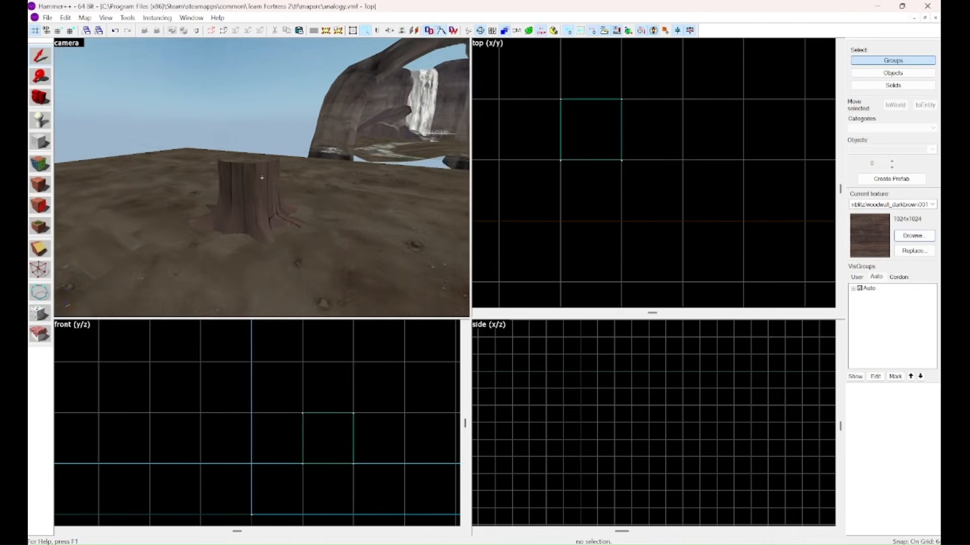
pyautogui.press('w')
pyautogui.press('s')
pyautogui.press('z')
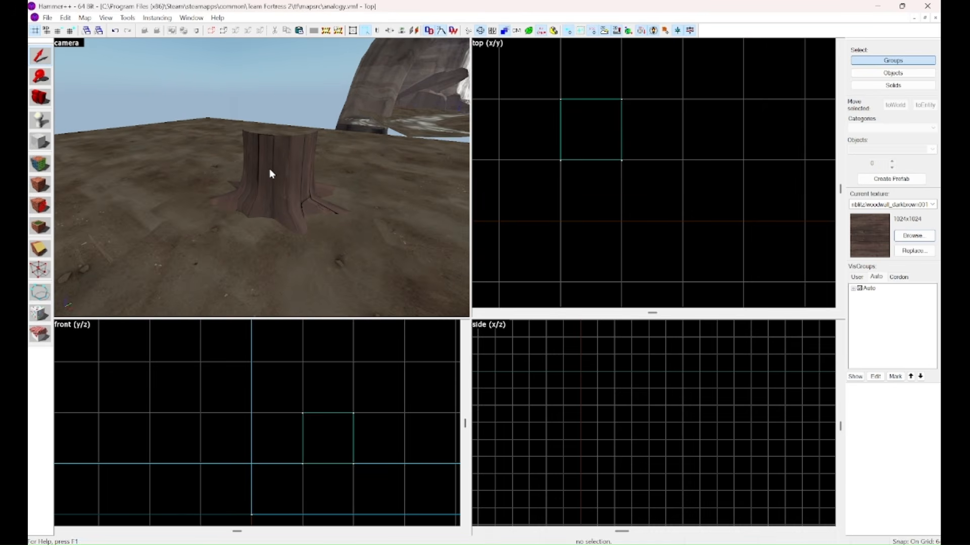
# Step: Build a tall square displacement trunk above the stump, with temporary 64-unit displacement cubes at its lower and upper ends
pyautogui.press('z')
pyautogui.press('s')
pyautogui.press('z')
pyautogui.click(263, 177)
pyautogui.scroll(-1, 303, 457)
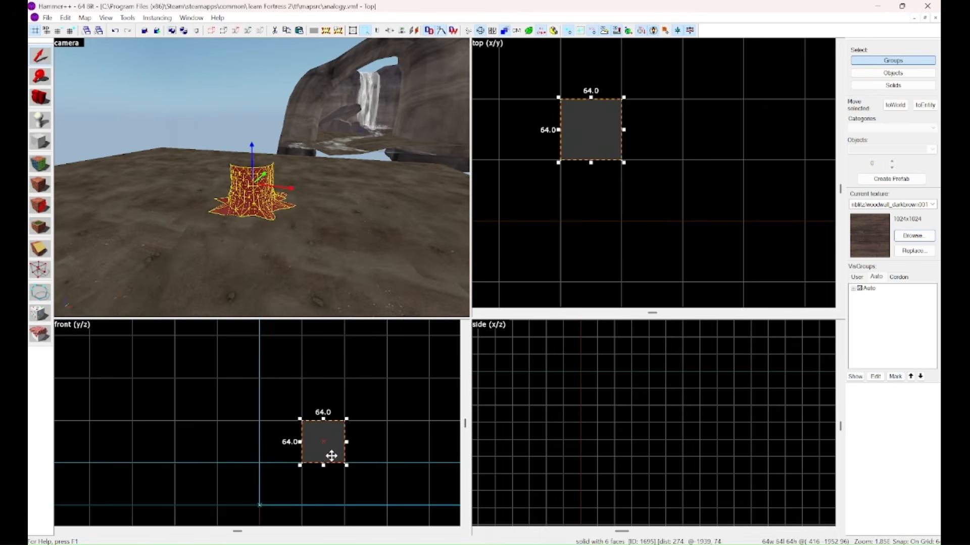
pyautogui.moveTo(329, 413); pyautogui.dragTo(329, 413)
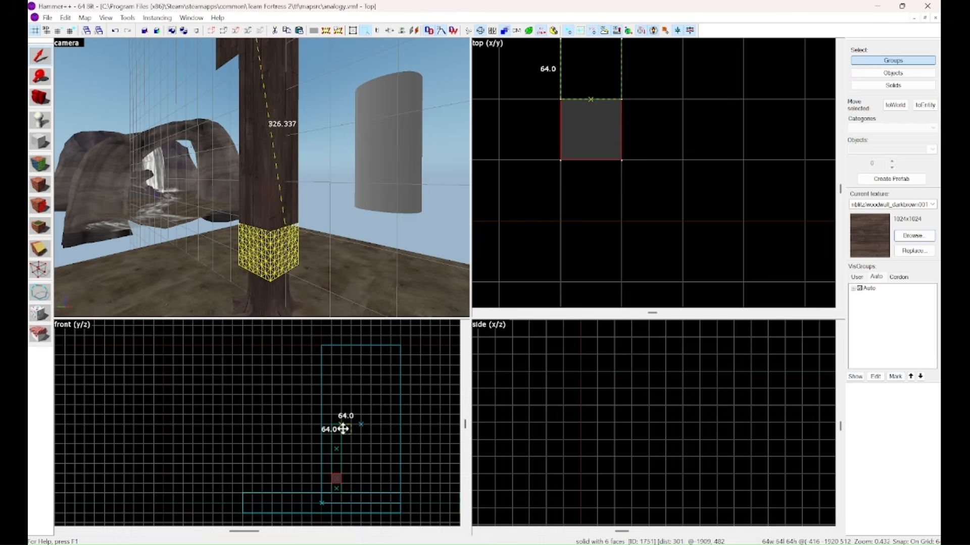
pyautogui.scroll(-1, 333, 412)
pyautogui.moveTo(334, 412); pyautogui.dragTo(328, 413)
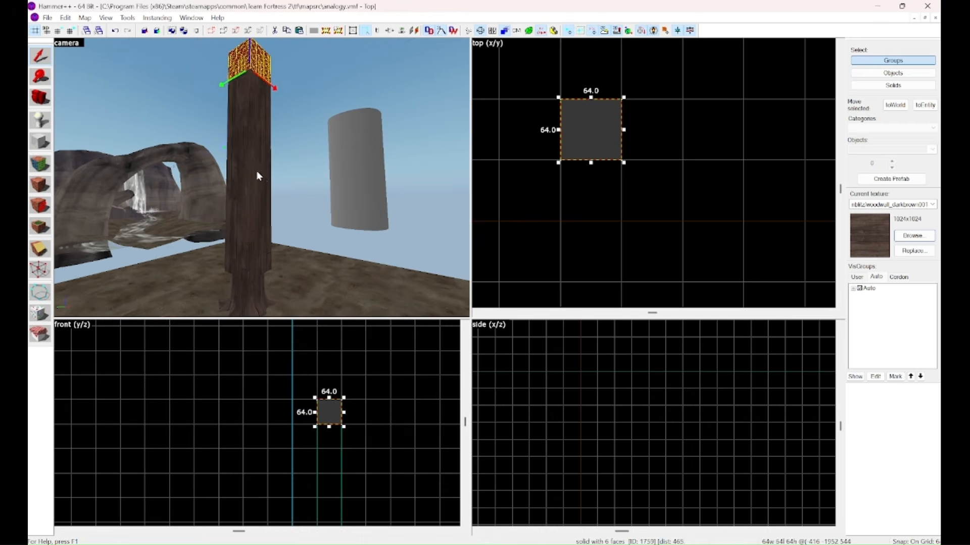
# Step: Subdivide the trunk together with both end cubes and delete the two cubes, keeping only the rounded trunk
pyautogui.keyDown('ctrl'); pyautogui.click(263, 179); pyautogui.keyUp('ctrl')
pyautogui.click(30, 164)
pyautogui.click(428, 192)
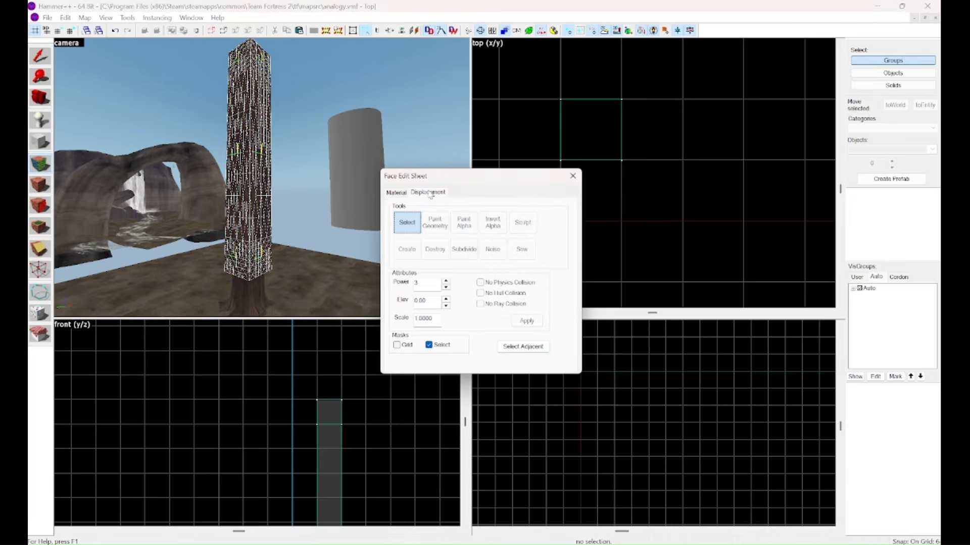
pyautogui.click(573, 176)
pyautogui.click(256, 234)
pyautogui.press('Delete')
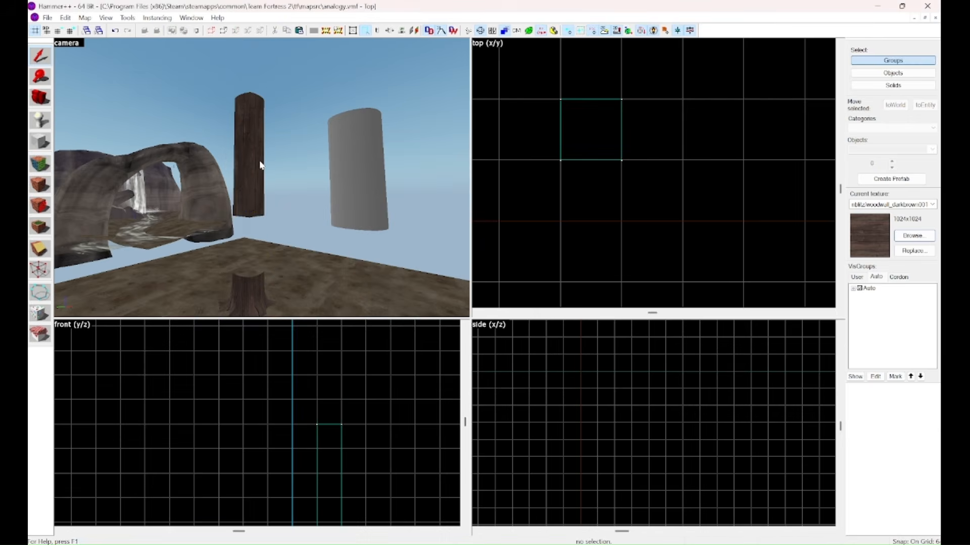
# Step: Bring the rounded trunk's lower end down to meet the upper end of the stump
pyautogui.click(259, 162)
pyautogui.scroll(1, 363, 445)
pyautogui.moveTo(357, 495); pyautogui.dragTo(357, 496)
# Step: Select the trunk and the stump and sew their displacements together into one continuous tree
pyautogui.press('z')
pyautogui.keyDown('ctrl'); pyautogui.click(262, 177); pyautogui.keyUp('ctrl')
pyautogui.press('z')
pyautogui.scroll(2, 353, 495)
pyautogui.hotkey('shift', 'a')
pyautogui.click(438, 194)
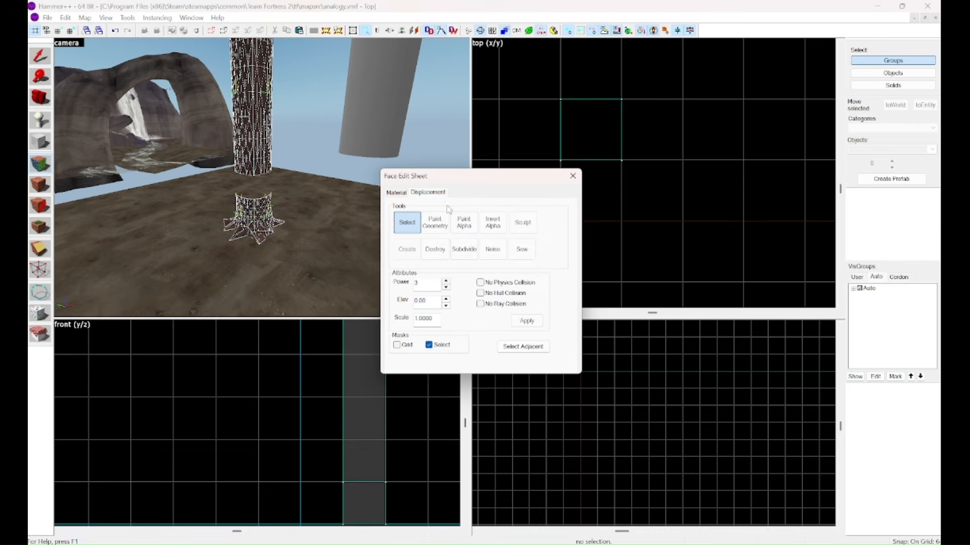
pyautogui.click(577, 180)
pyautogui.press('z')
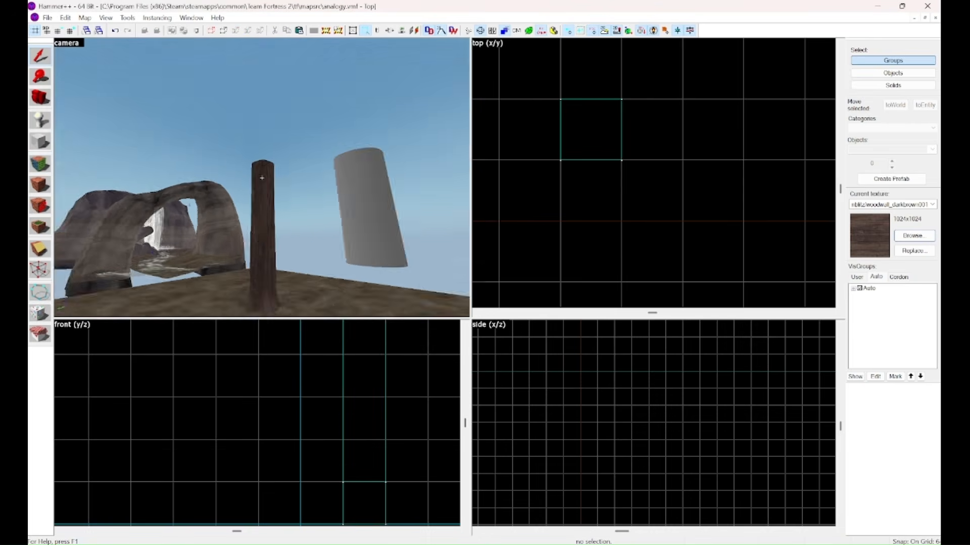
# Step: Examine the finished wooden tree trunk and its flared roots on the dirt ground from near and far
pyautogui.press('w')
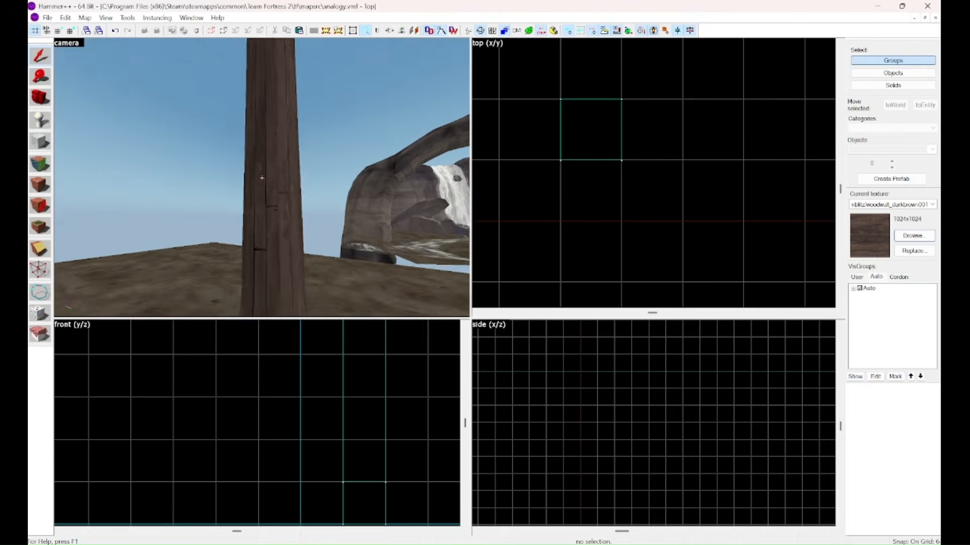
pyautogui.press('s')
pyautogui.press('w')
pyautogui.press('s')
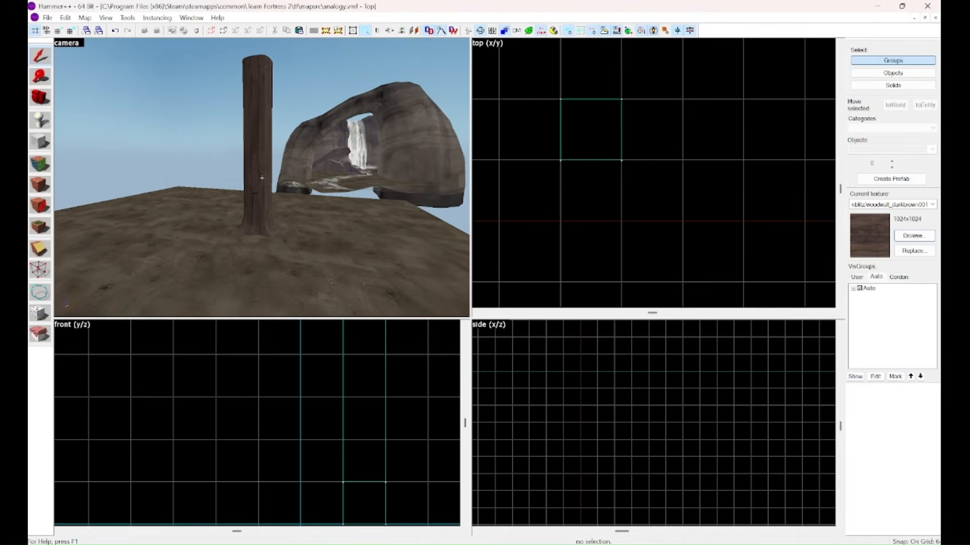
pyautogui.press('w')
pyautogui.press('z')
pyautogui.click(262, 178)
pyautogui.click(264, 217)
pyautogui.click(270, 157)
pyautogui.click(641, 250)
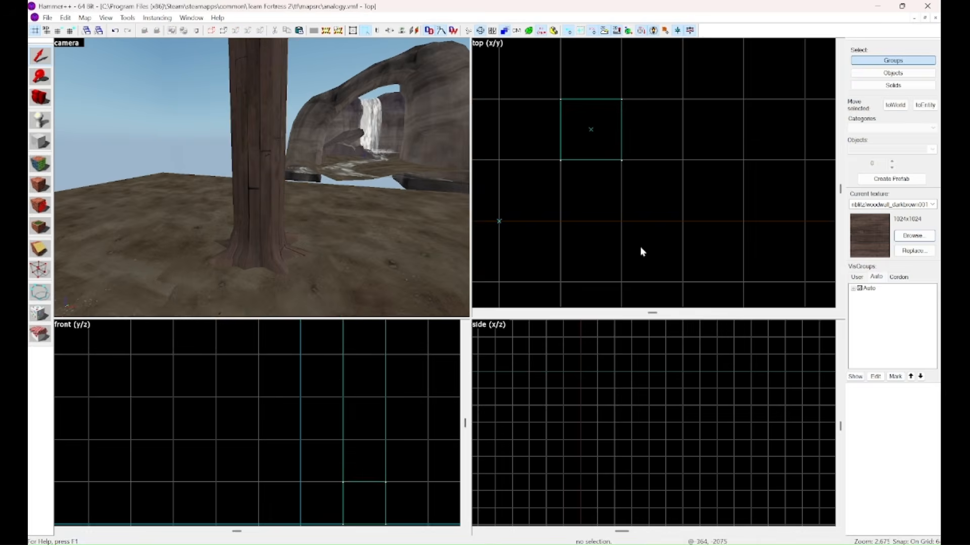
pyautogui.press('z')
pyautogui.press('d')
pyautogui.press('s')
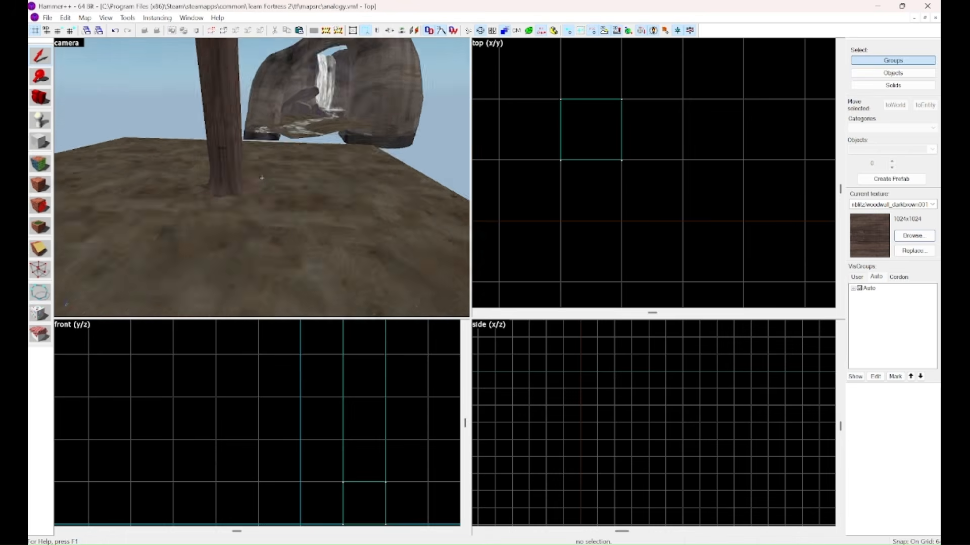
pyautogui.press('z')
pyautogui.press('s')
pyautogui.press('d')
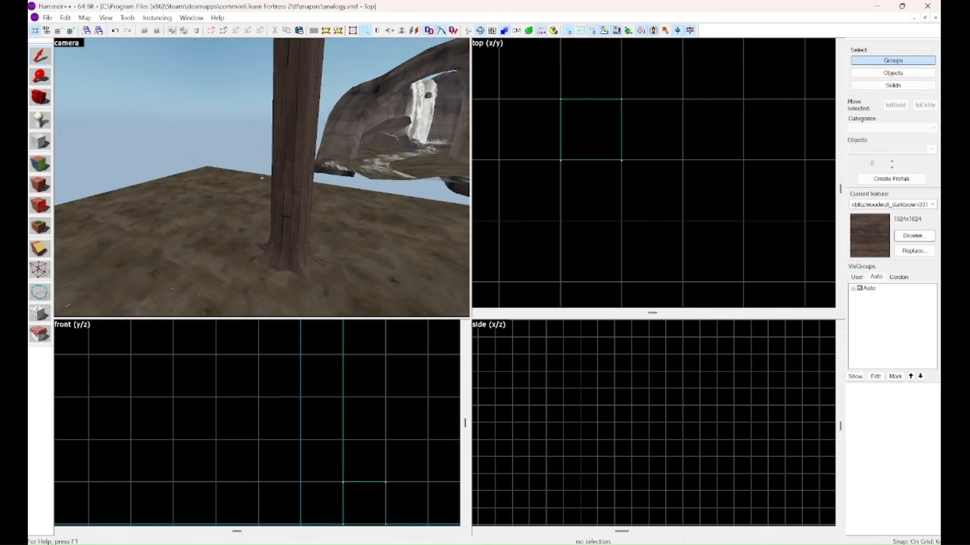
pyautogui.press('s')
pyautogui.press('z')
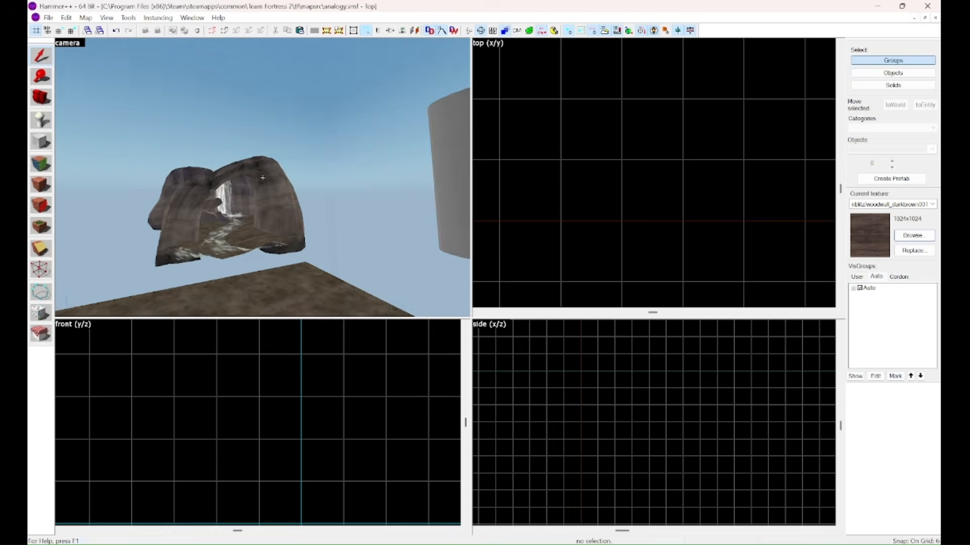
# Step: Select faces of the rock arch for face editing, inspect its curved underside and legs, and close the face editor
pyautogui.press('w')
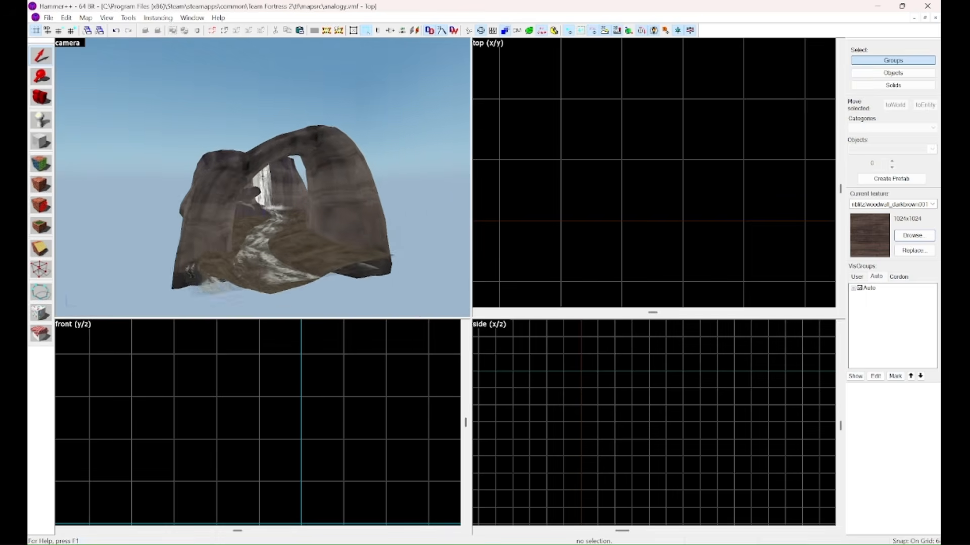
pyautogui.press('z')
pyautogui.click(43, 163)
pyautogui.click(235, 169)
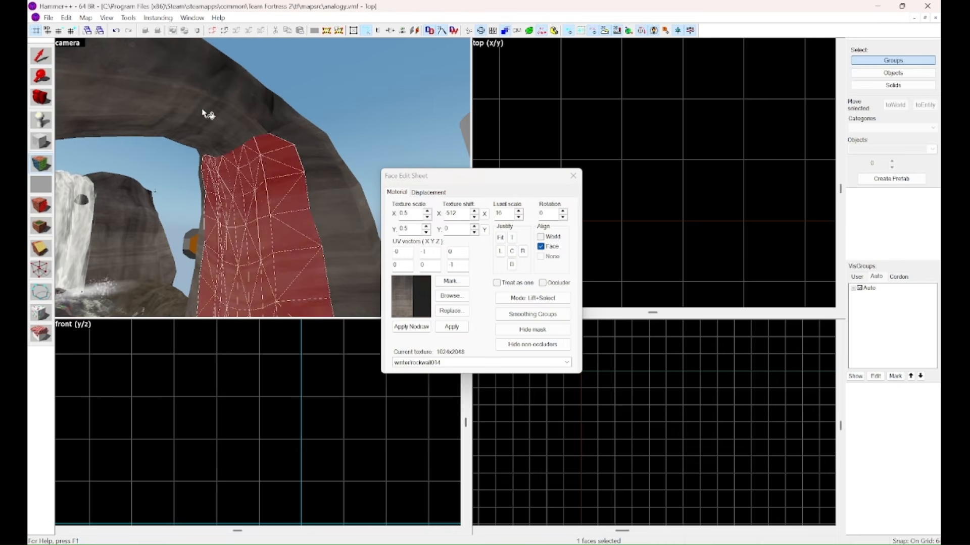
pyautogui.keyDown('ctrl'); pyautogui.click(215, 119); pyautogui.keyUp('ctrl')
pyautogui.press('z')
pyautogui.press('w')
pyautogui.press('w')
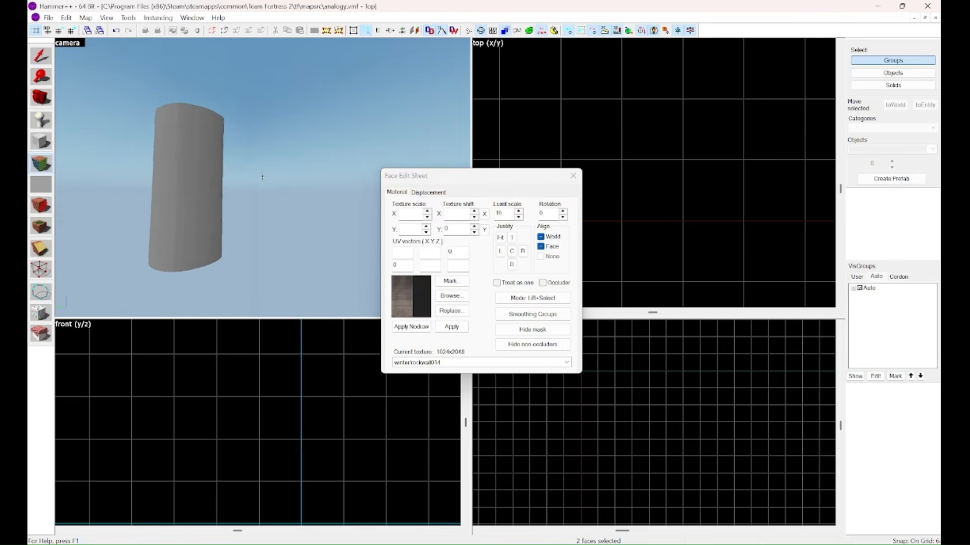
pyautogui.press('w')
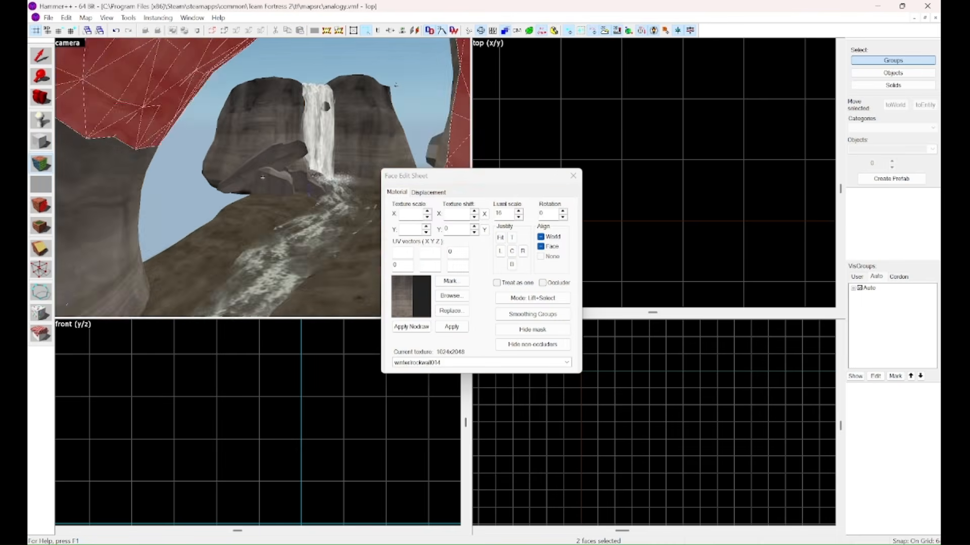
pyautogui.press('s')
pyautogui.press('z')
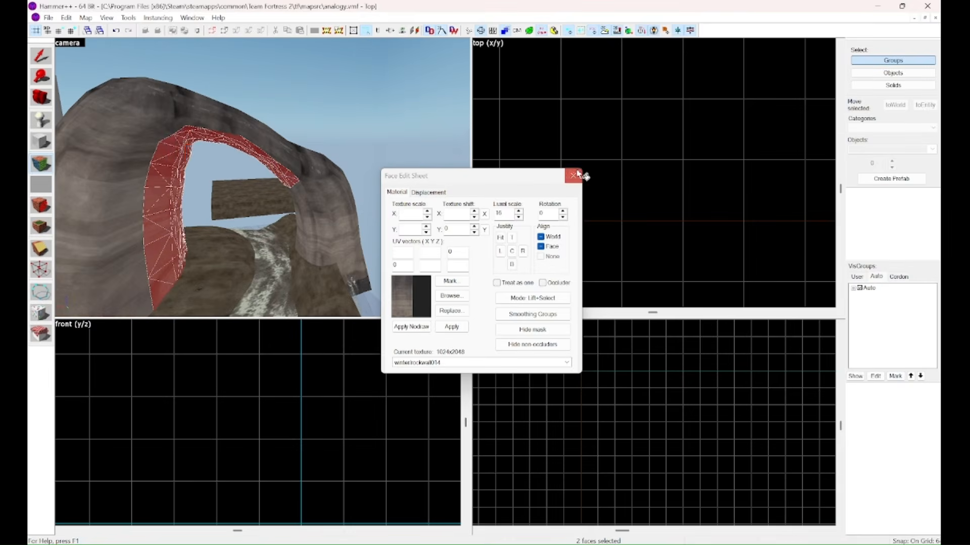
pyautogui.click(574, 175)
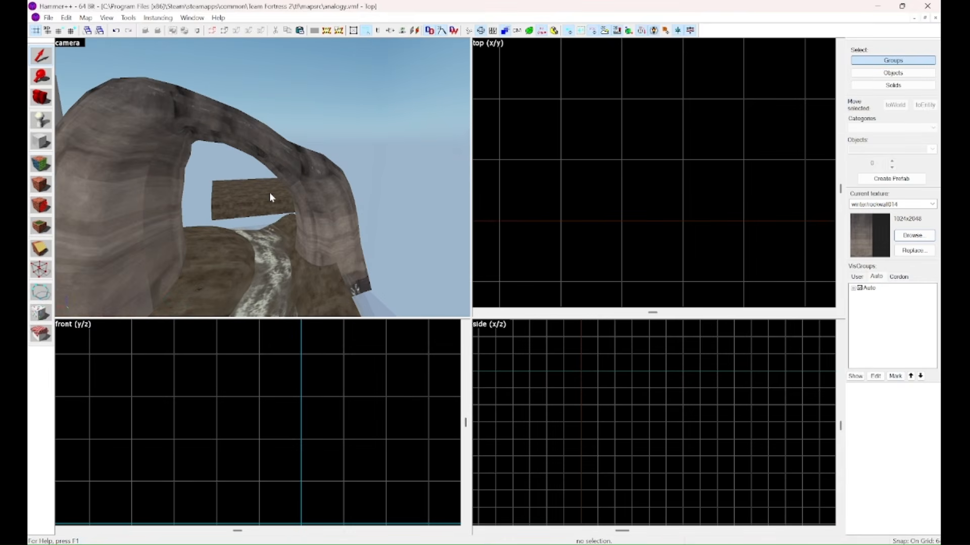
# Step: Examine the rock cliffs, the waterfall and the stream bed around the arch at close range
pyautogui.press('z')
pyautogui.press('w')
pyautogui.press('s')
pyautogui.press('z')
pyautogui.press('z')
pyautogui.press('w')
pyautogui.press('s')
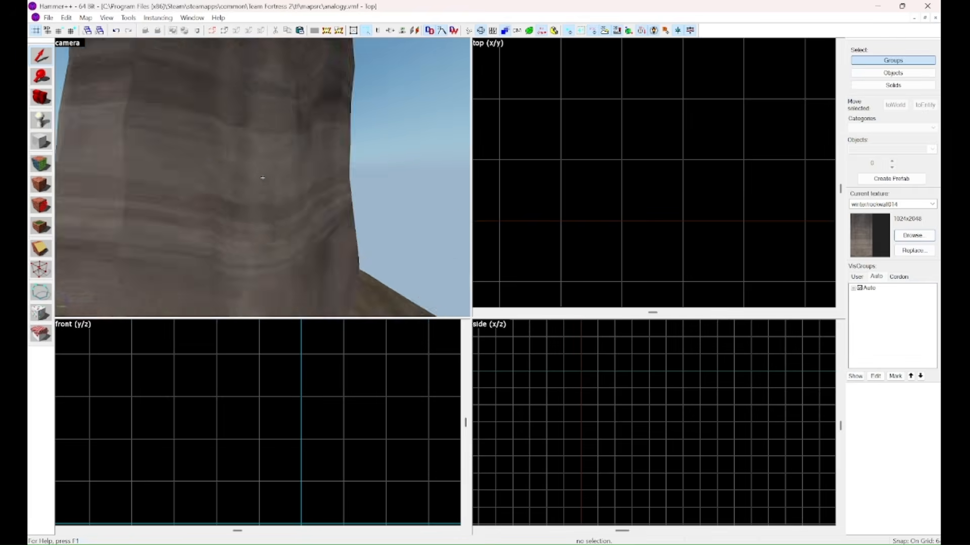
pyautogui.press('w')
pyautogui.press('w')
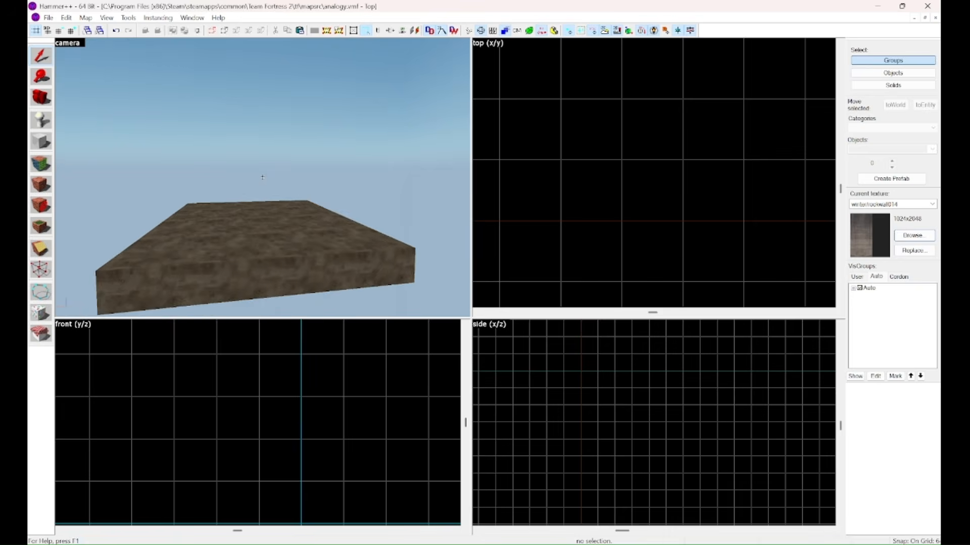
pyautogui.press('s')
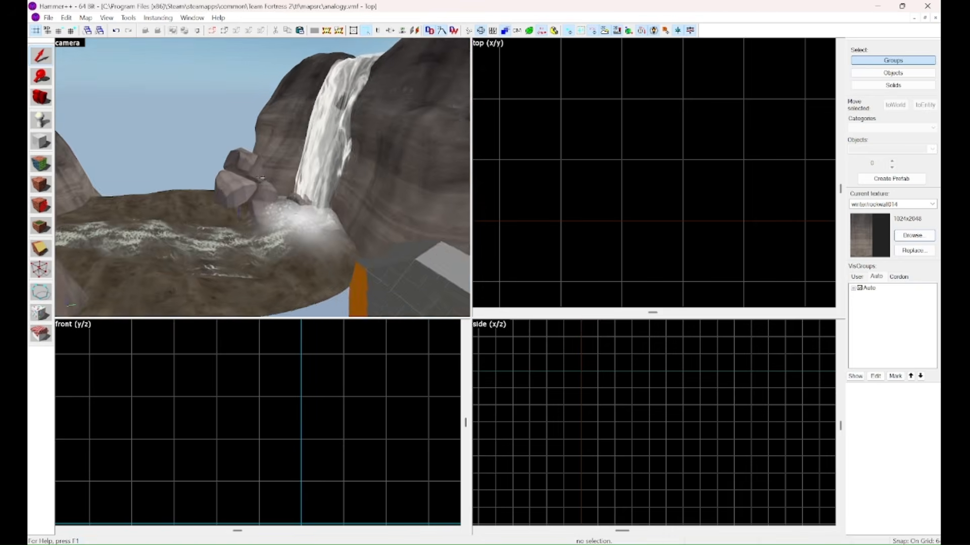
pyautogui.press('w')
pyautogui.press('w')
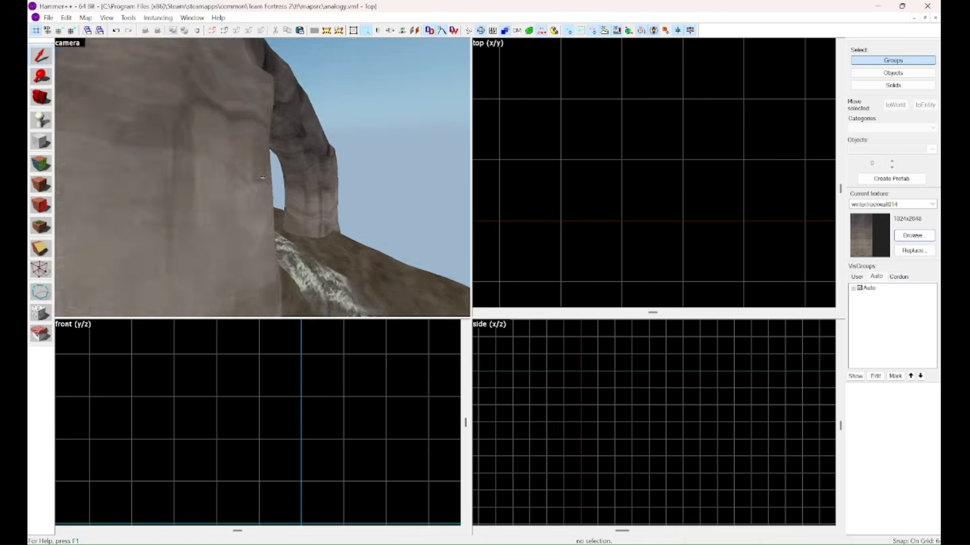
# Step: Select the three solids forming the rock arch and zoom the side view onto their block outline
pyautogui.press('z')
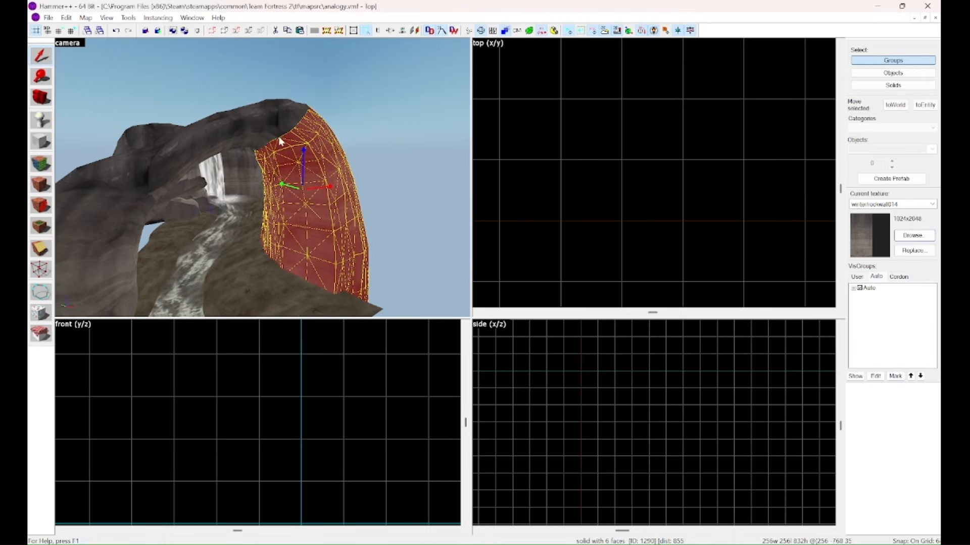
pyautogui.keyDown('ctrl'); pyautogui.click(106, 249); pyautogui.keyUp('ctrl')
pyautogui.scroll(-10, 608, 414)
pyautogui.scroll(10, 685, 394)
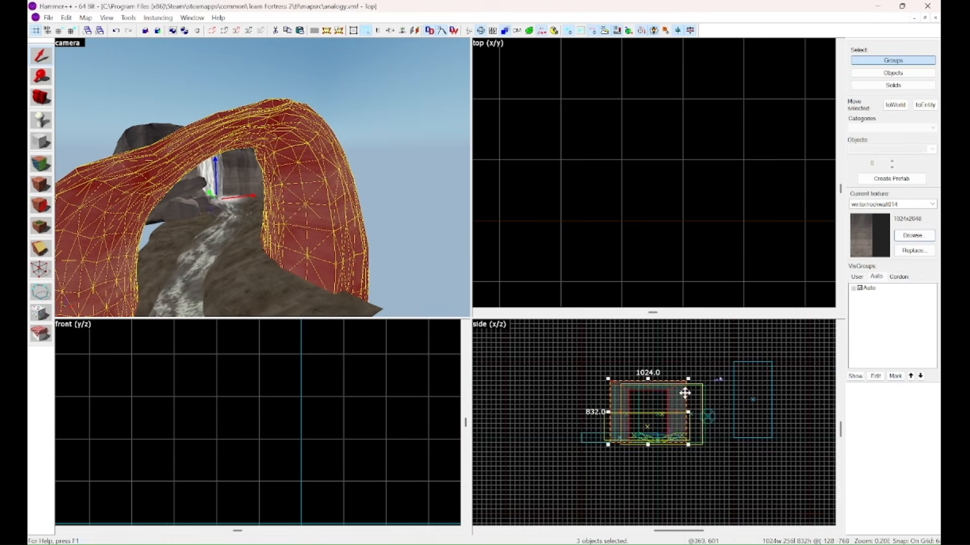
pyautogui.scroll(2, 548, 376)
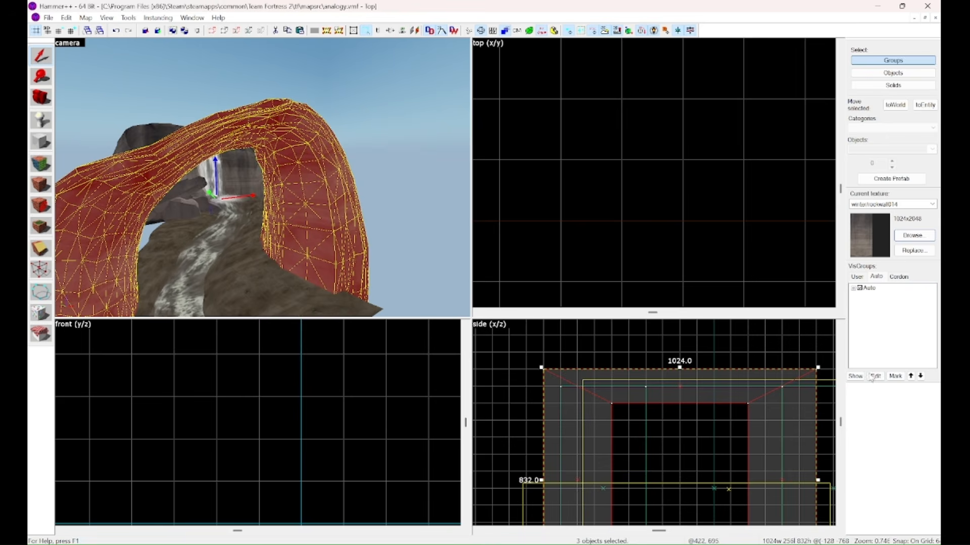
# Step: Compare the selected arch's curved displacement mesh with its square block outline from several camera positions
pyautogui.press('w')
pyautogui.press('s')
pyautogui.press('z')
pyautogui.press('w')
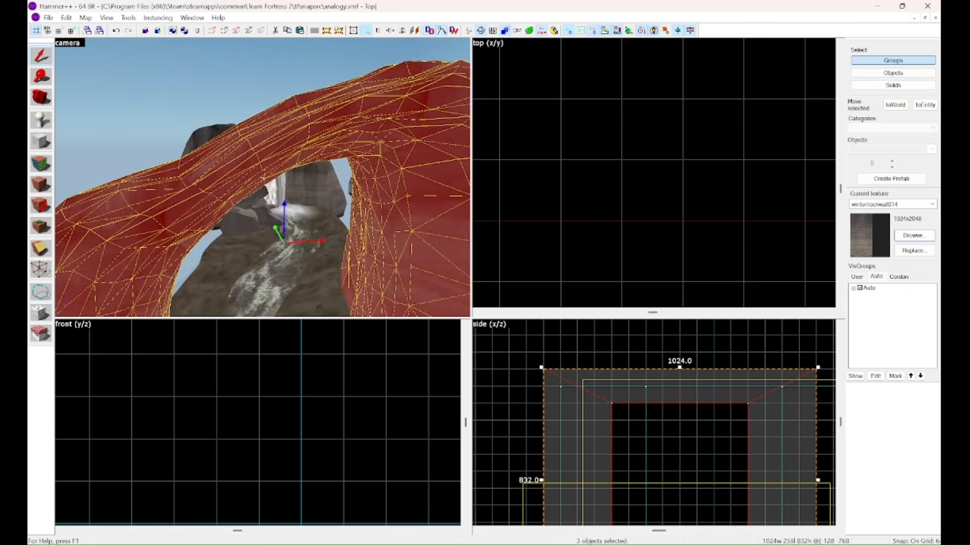
pyautogui.press('s')
pyautogui.press('z')
pyautogui.press('z')
pyautogui.press('w')
pyautogui.press('d')
pyautogui.press('z')
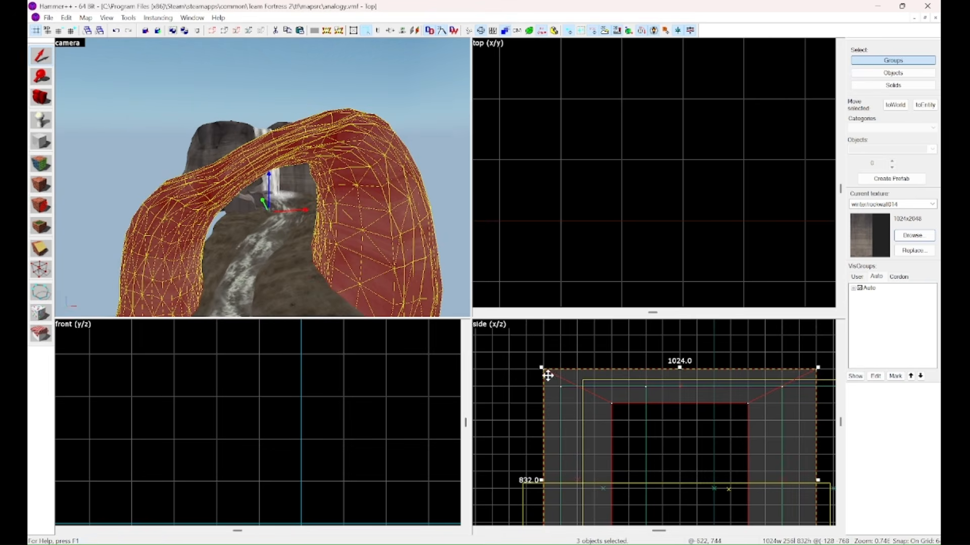
pyautogui.press('z')
pyautogui.press('w')
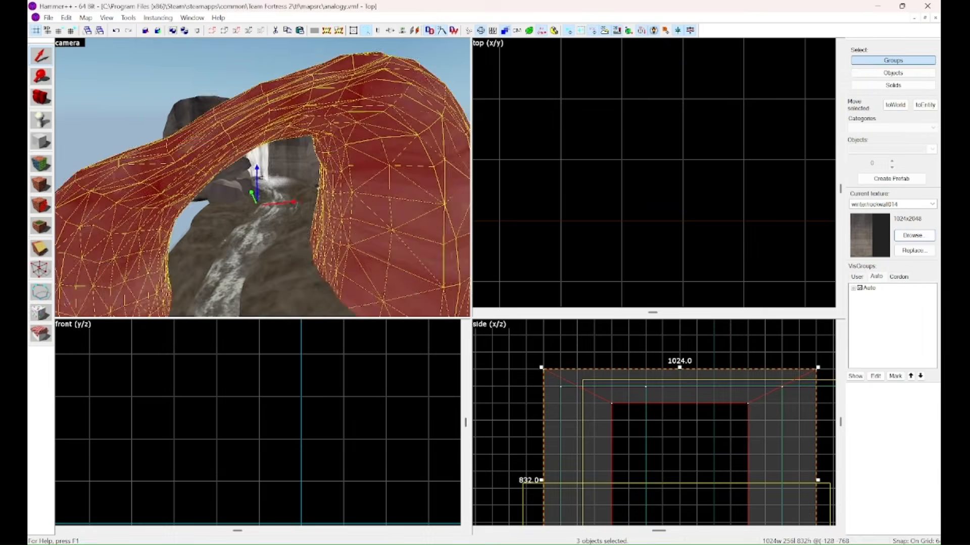
pyautogui.press('s')
pyautogui.press('z')
# Step: Clear the arch selection and show the arch's block layout in the top view
pyautogui.scroll(-16, 656, 154)
pyautogui.scroll(10, 682, 76)
pyautogui.click(544, 289)
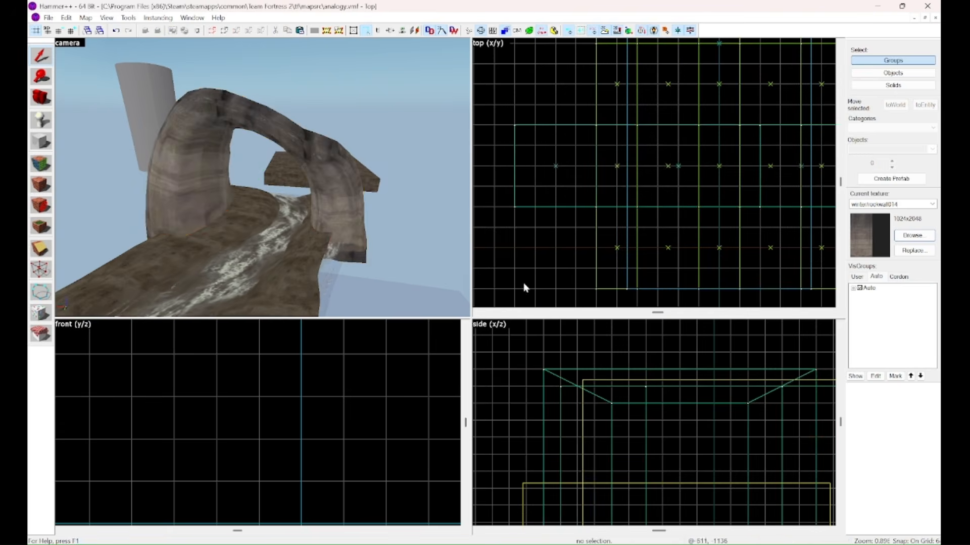
pyautogui.press('z')
pyautogui.press('w')
pyautogui.press('a')
pyautogui.press('z')
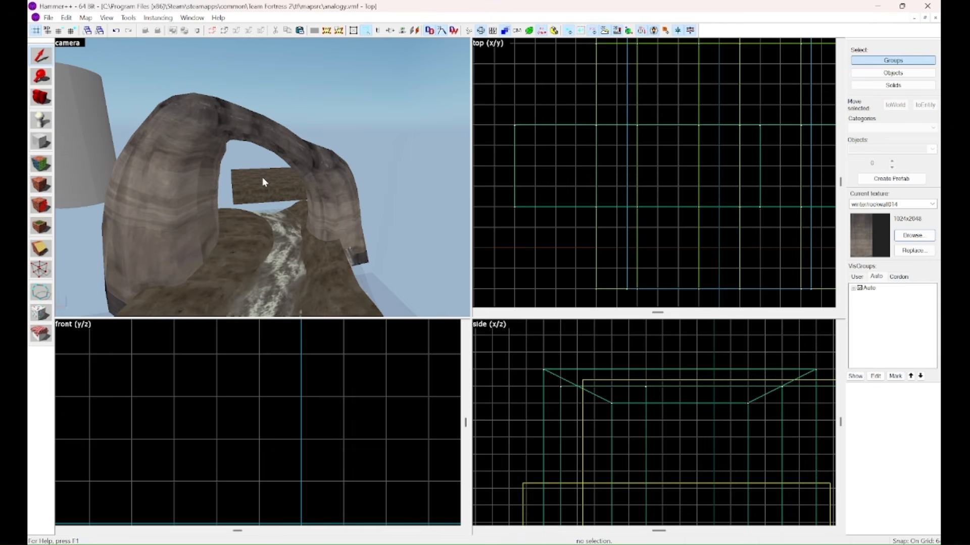
pyautogui.click(251, 219)
pyautogui.press('z')
pyautogui.press('w')
pyautogui.press('z')
pyautogui.scroll(-5, 585, 152)
pyautogui.click(583, 153)
# Step: Examine the arch opening, its two legs and the stream running through it toward the waterfall
pyautogui.press('z')
pyautogui.press('w')
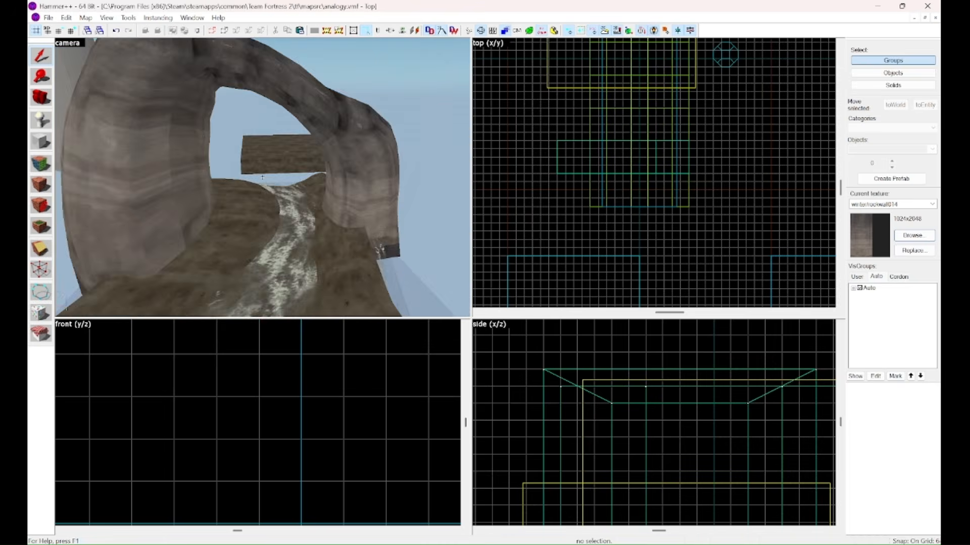
pyautogui.press('s')
pyautogui.press('w')
pyautogui.press('z')
pyautogui.press('z')
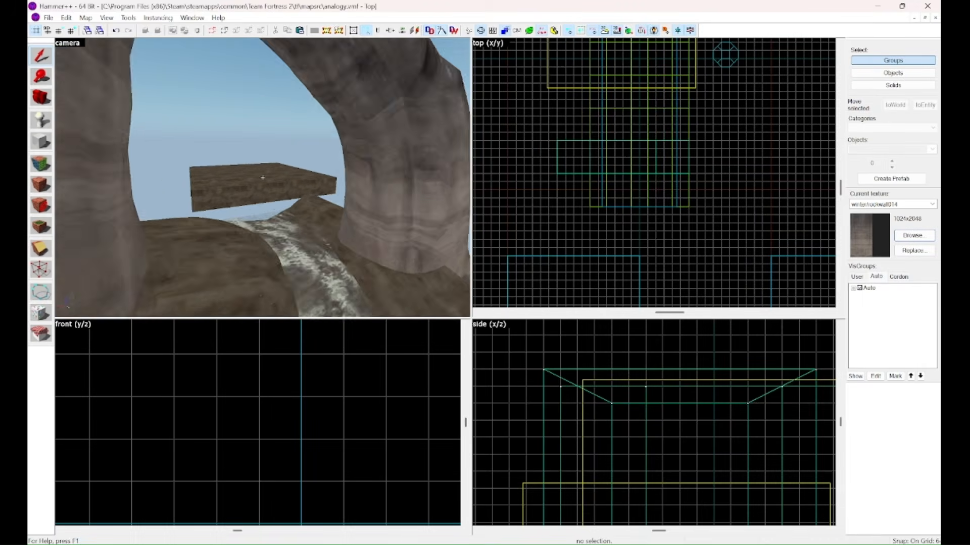
pyautogui.press('s')
pyautogui.press('w')
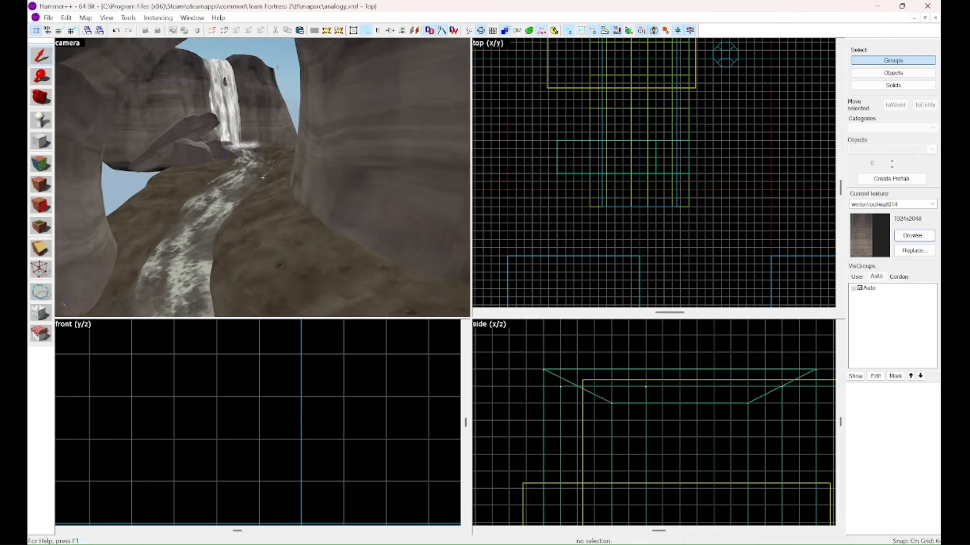
pyautogui.press('s')
pyautogui.press('w')
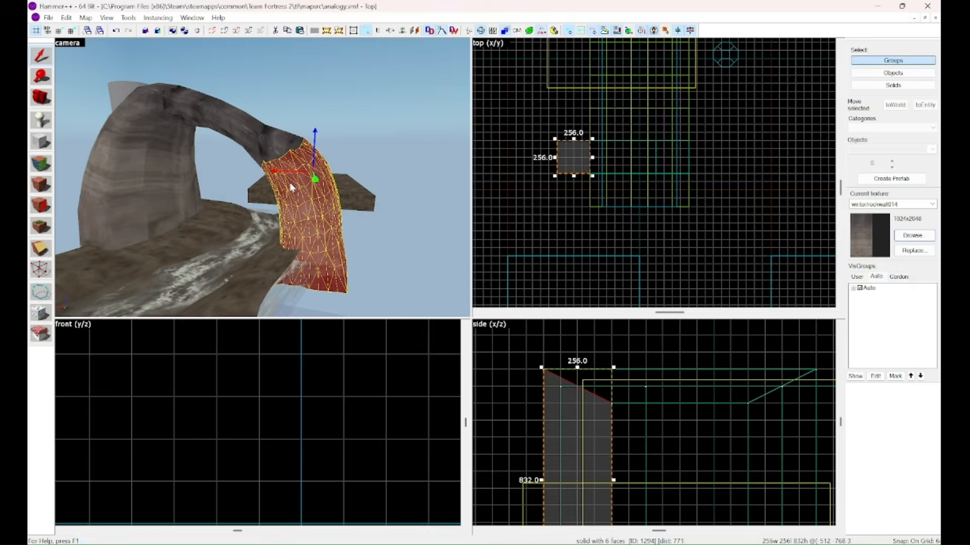
# Step: Reselect all three arch solids and inspect their angled corner joints in the side view
pyautogui.click(168, 139)
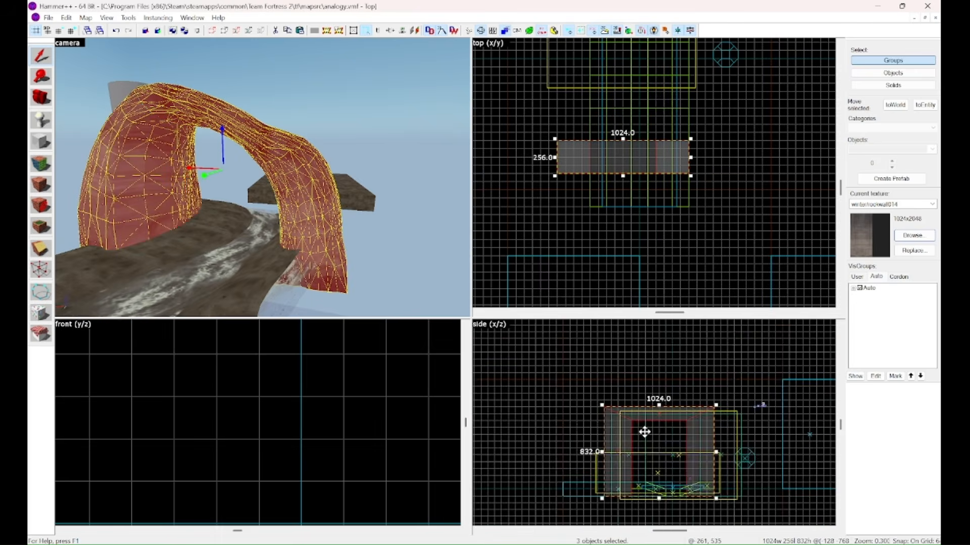
pyautogui.press('z')
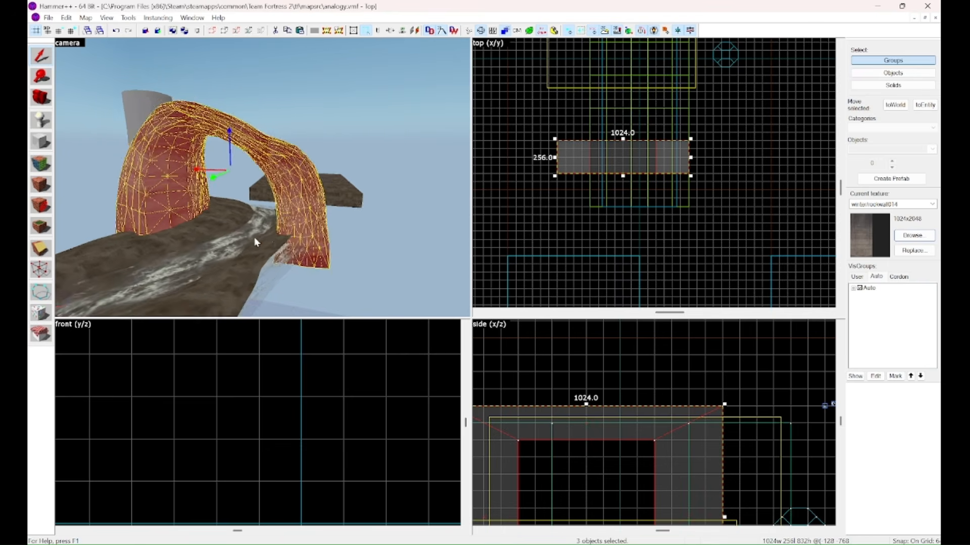
pyautogui.press('z')
pyautogui.scroll(-3, 658, 366)
pyautogui.scroll(4, 601, 369)
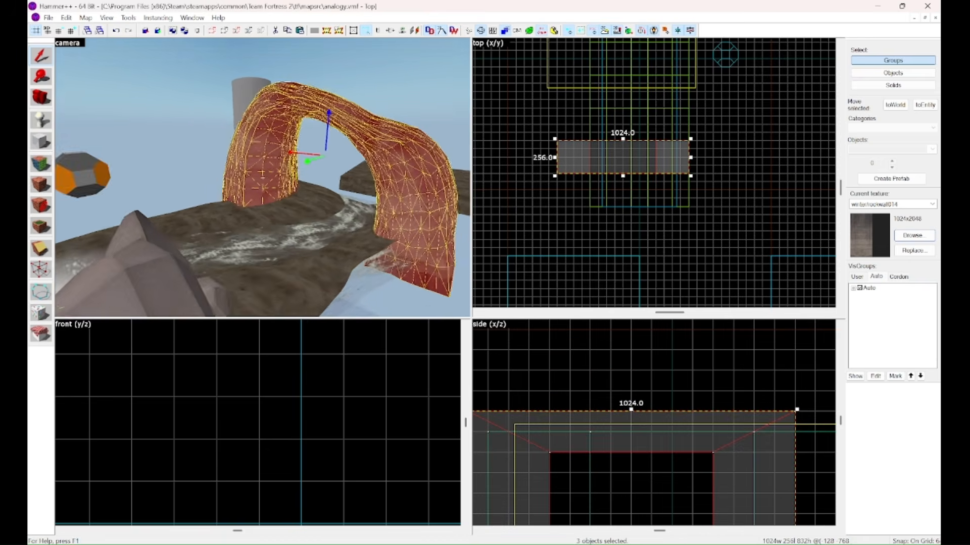
pyautogui.click(599, 238)
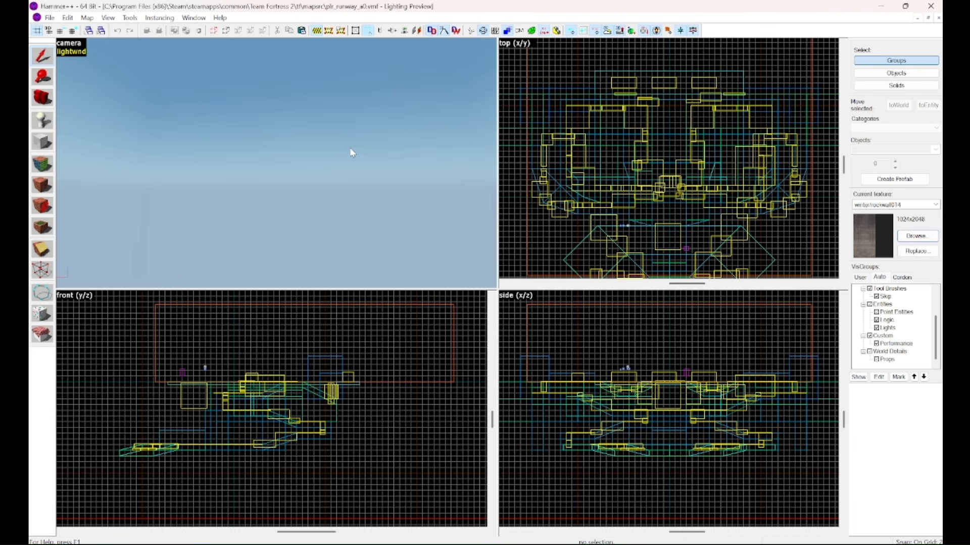
# Step: In the plr_runway_a0 map, go to the desert cliffs and select the sloped cliff block beside the rail track
pyautogui.press('z')
pyautogui.press('a')
pyautogui.press('w')
pyautogui.press('z')
pyautogui.click(269, 184)
pyautogui.keyDown('ctrl'); pyautogui.click(366, 180); pyautogui.keyUp('ctrl')
pyautogui.press('z')
pyautogui.press('w')
pyautogui.press('s')
pyautogui.press('z')
pyautogui.press('z')
pyautogui.press('w')
pyautogui.press('z')
pyautogui.click(352, 165)
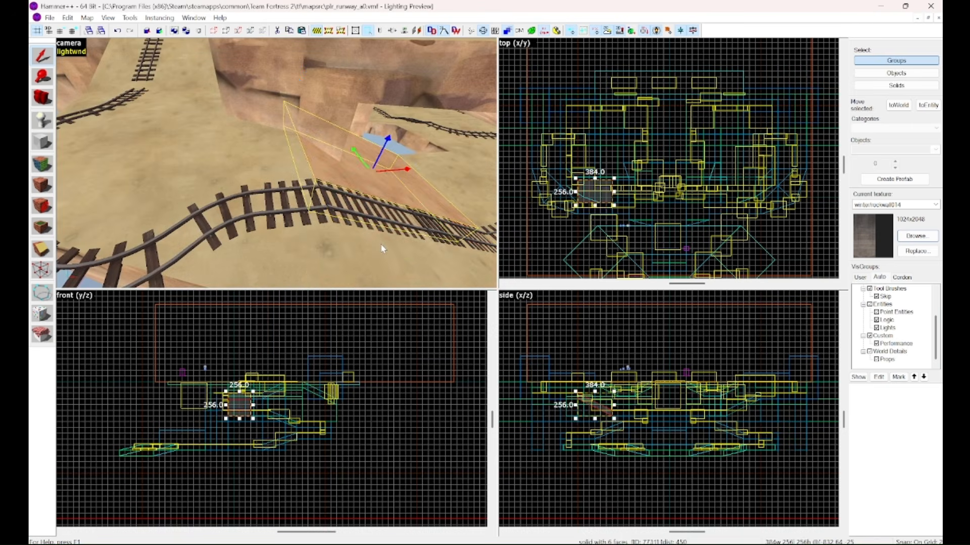
# Step: Select adjoining cliff blocks along the rail track and examine how their displacements fit together
pyautogui.press('z')
pyautogui.press('s')
pyautogui.press('z')
pyautogui.click(273, 170)
pyautogui.press('z')
pyautogui.press('w')
pyautogui.press('z')
pyautogui.keyDown('ctrl'); pyautogui.click(272, 172); pyautogui.keyUp('ctrl')
pyautogui.keyDown('ctrl'); pyautogui.click(345, 186); pyautogui.keyUp('ctrl')
pyautogui.press('z')
pyautogui.press('s')
pyautogui.press('w')
pyautogui.press('s')
pyautogui.press('z')
# Step: Open the selected cliff blocks for face editing and inspect their displacement faces near the airplane
pyautogui.hotkey('shift', 'a')
pyautogui.press('z')
pyautogui.press('w')
pyautogui.press('z')
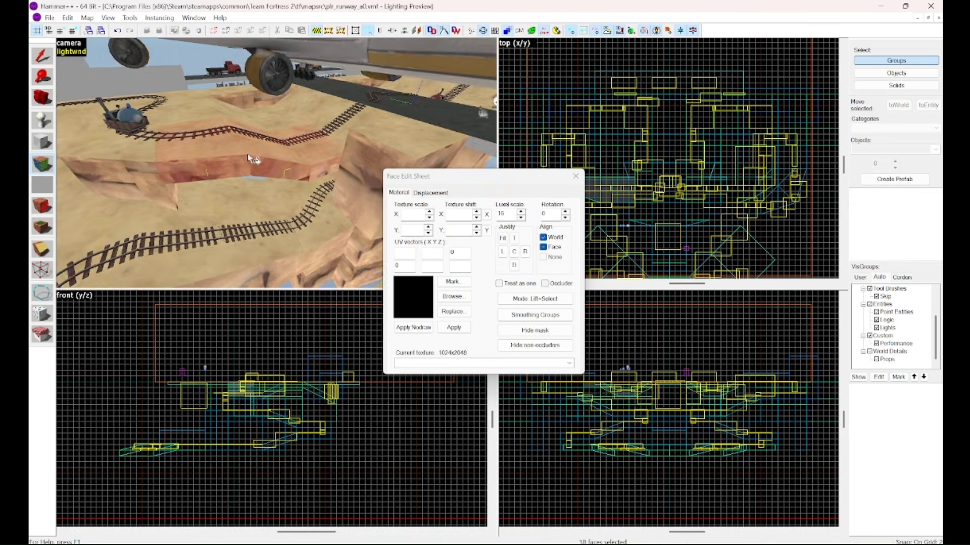
pyautogui.press('z')
pyautogui.press('w')
pyautogui.press('z')
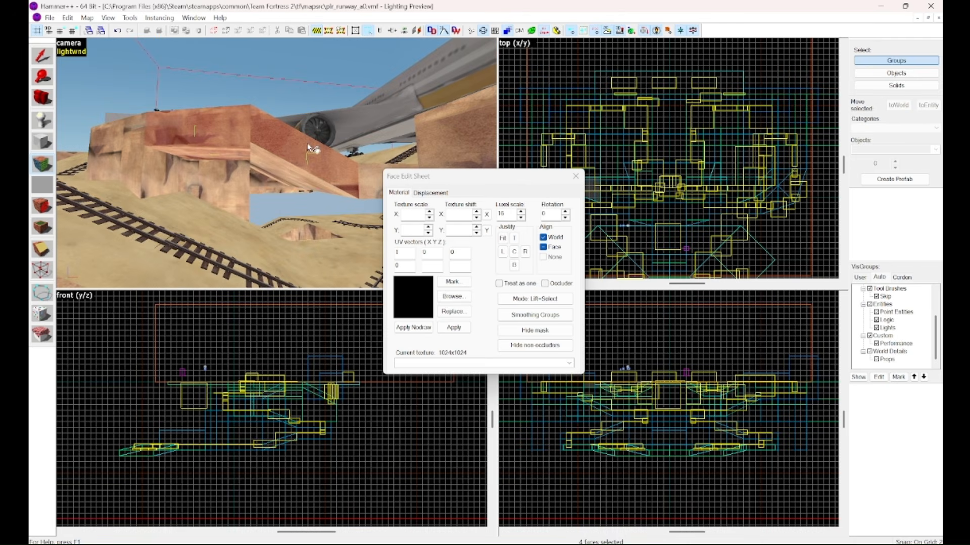
# Step: Add the sloped and upright faces of the adjoining cliff blocks beside the rail track to the face selection
pyautogui.keyDown('ctrl'); pyautogui.click(279, 182); pyautogui.keyUp('ctrl')
pyautogui.press('z')
pyautogui.press('w')
pyautogui.press('z')
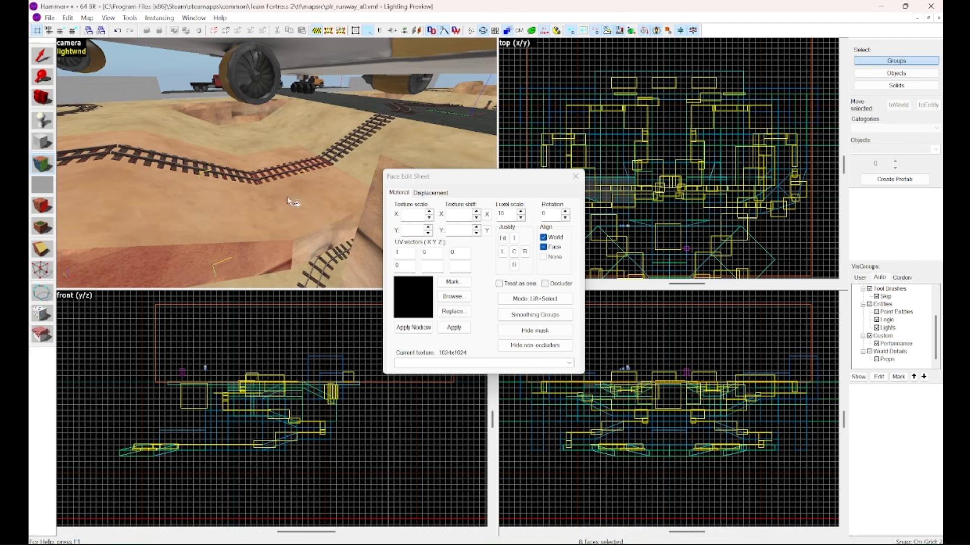
pyautogui.keyDown('ctrl'); pyautogui.click(323, 237); pyautogui.keyUp('ctrl')
pyautogui.press('z')
pyautogui.press('w')
pyautogui.press('z')
pyautogui.keyDown('ctrl'); pyautogui.click(277, 163); pyautogui.keyUp('ctrl')
pyautogui.press('z')
pyautogui.press('s')
pyautogui.press('z')
# Step: Convert the selected cliff faces to power 3 displacements, inspect their wireframe beside the rails, and close the face editor
pyautogui.click(430, 194)
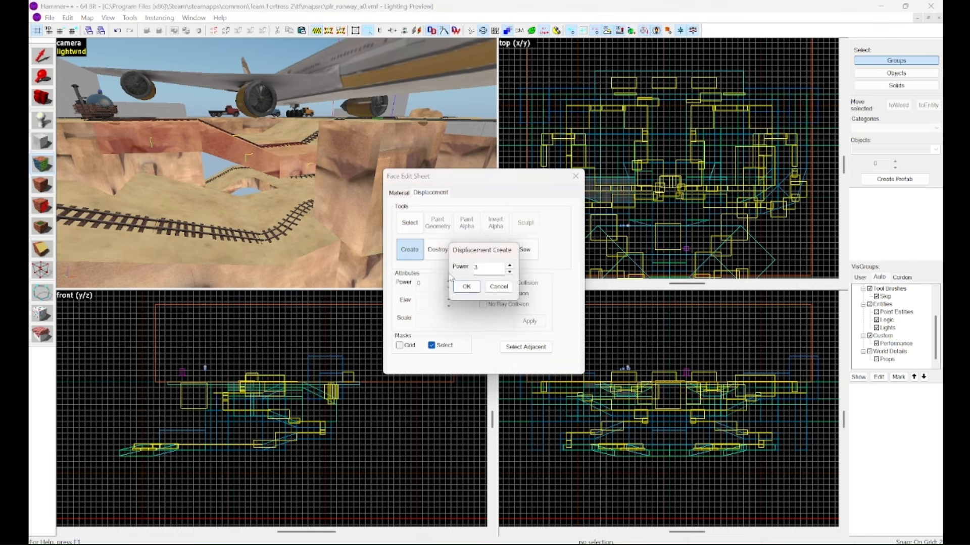
pyautogui.click(466, 286)
pyautogui.press('z')
pyautogui.press('w')
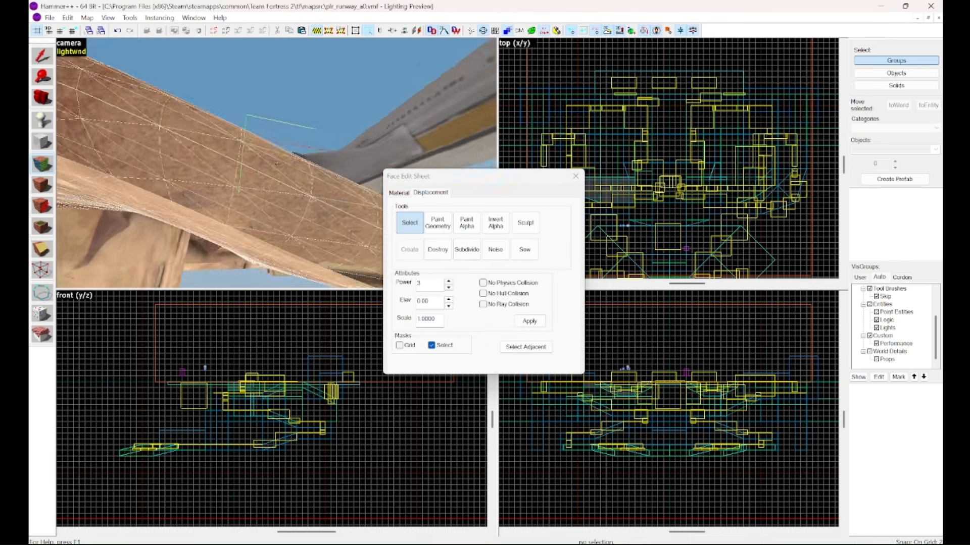
pyautogui.press('w')
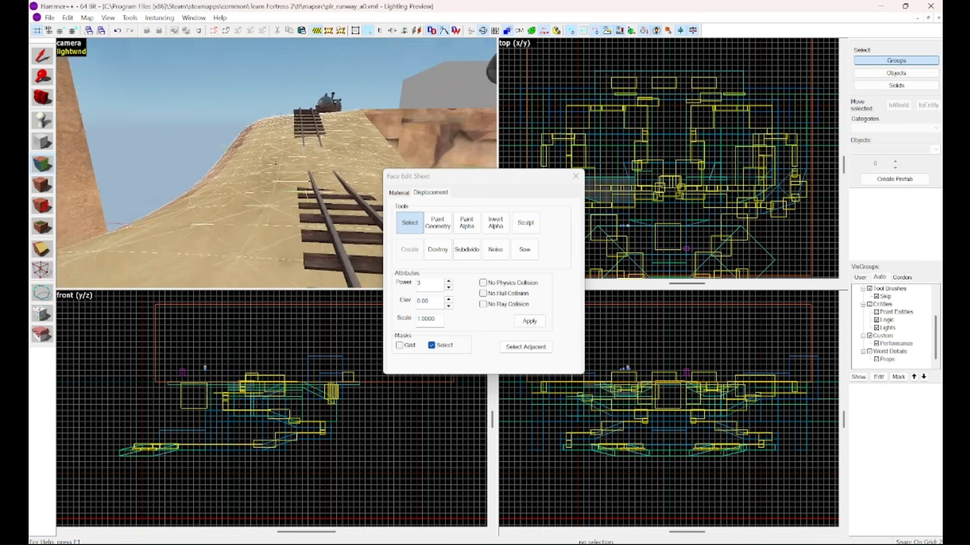
pyautogui.click(576, 175)
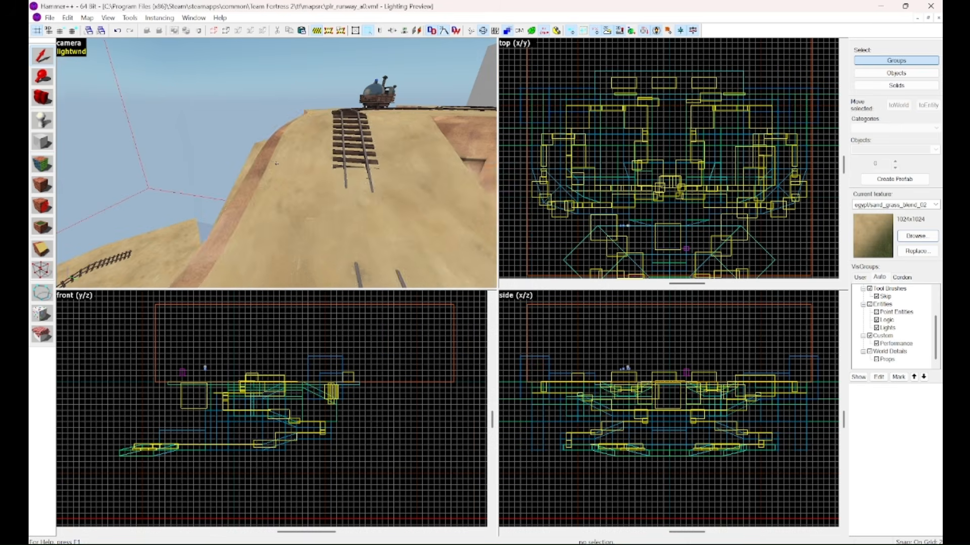
# Step: Examine how the cliff displacements wrap around the rail slopes and stacked rock walls beneath the airplane
pyautogui.press('z')
pyautogui.press('w')
pyautogui.press('w')
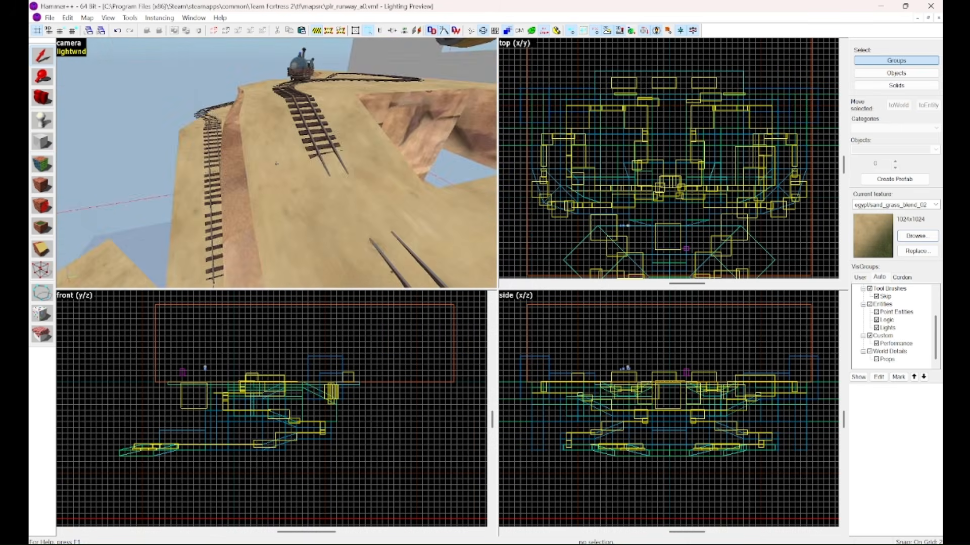
pyautogui.press('z')
pyautogui.press('z')
pyautogui.press('w')
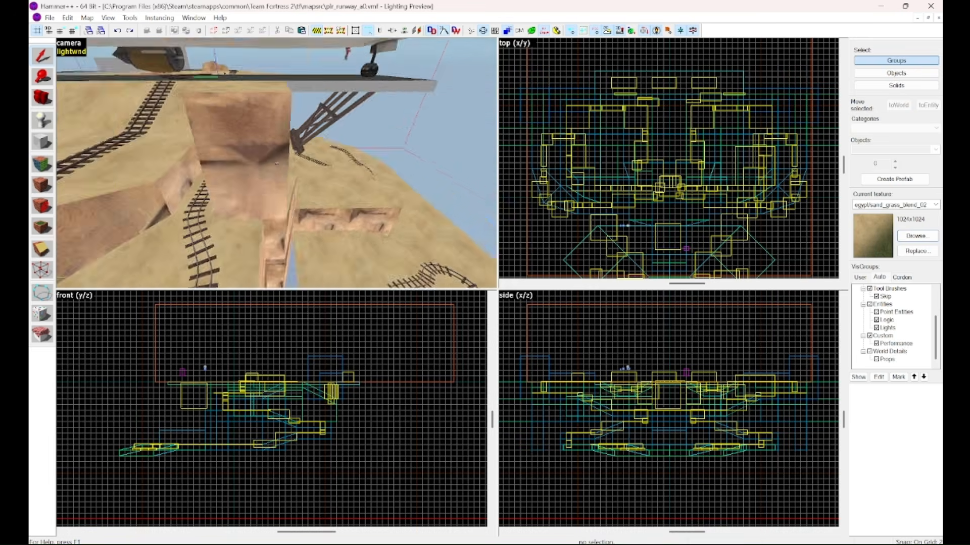
pyautogui.press('w')
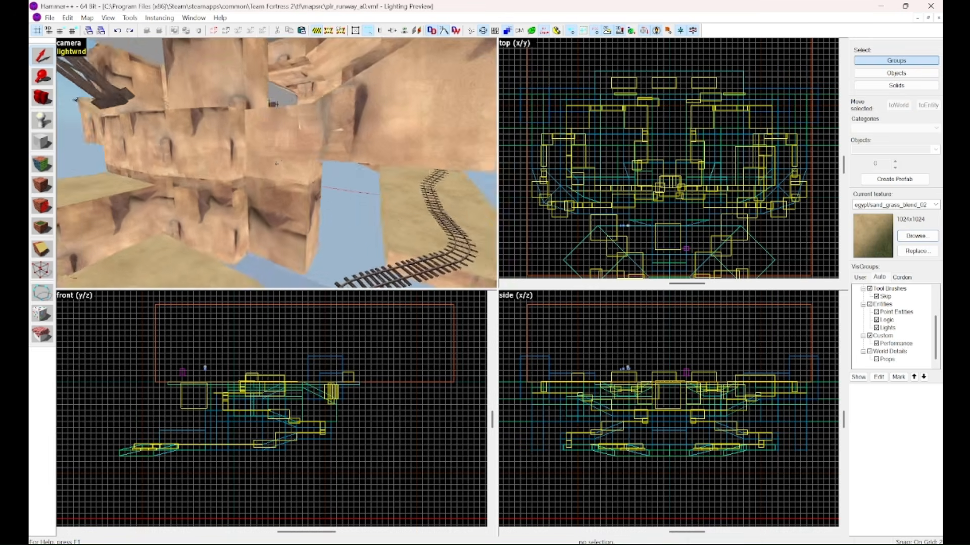
pyautogui.press('z')
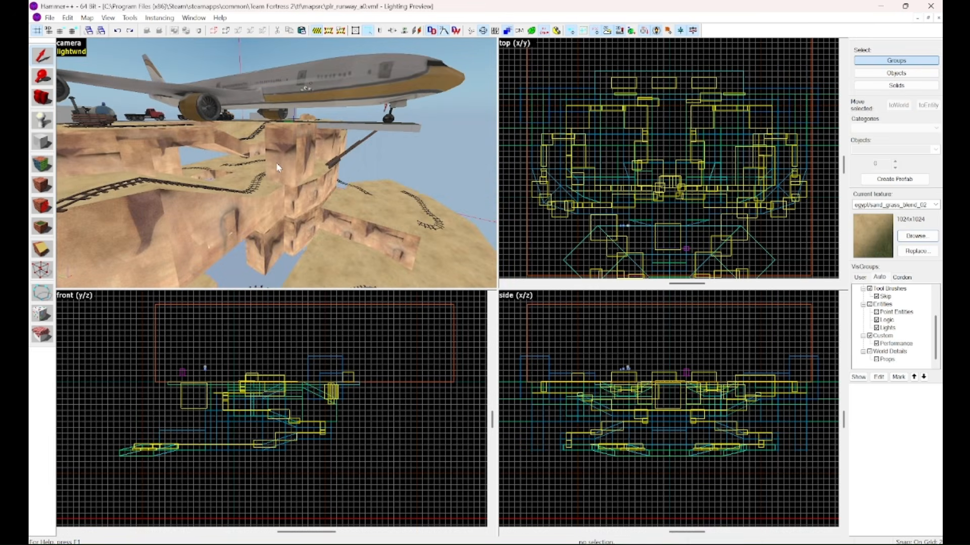
pyautogui.press('z')
pyautogui.press('w')
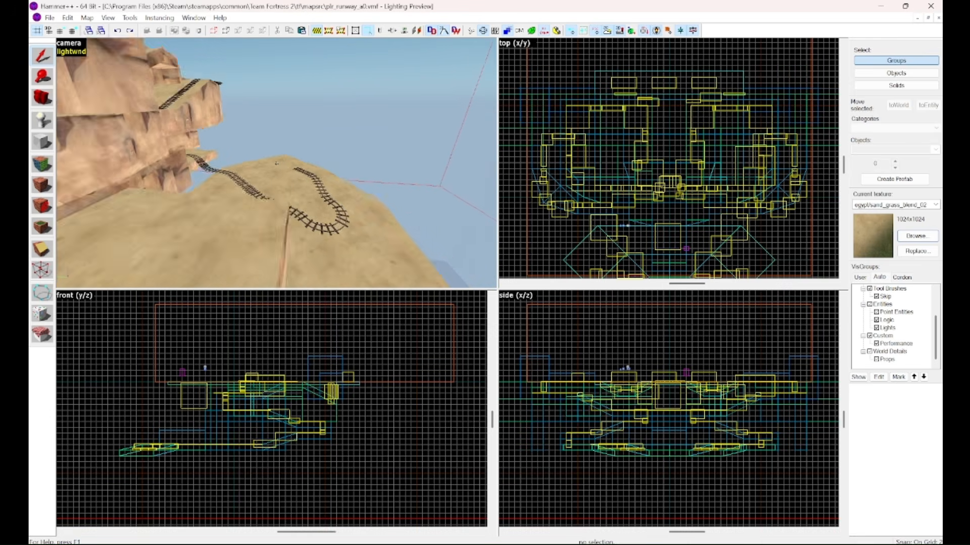
pyautogui.press('w')
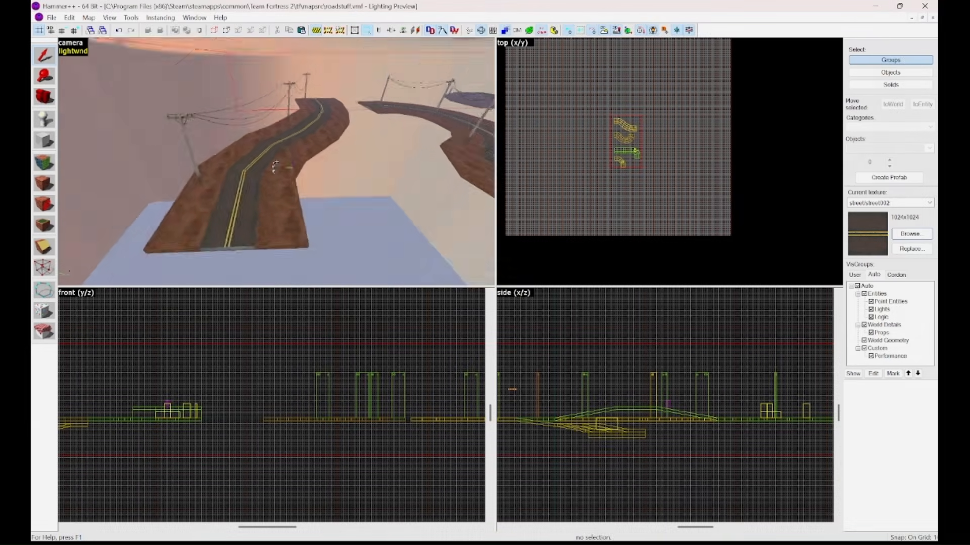
# Step: In the roadstuff map, select the road block and both dirt blocks forming the first section of the S-curved road
pyautogui.press('w')
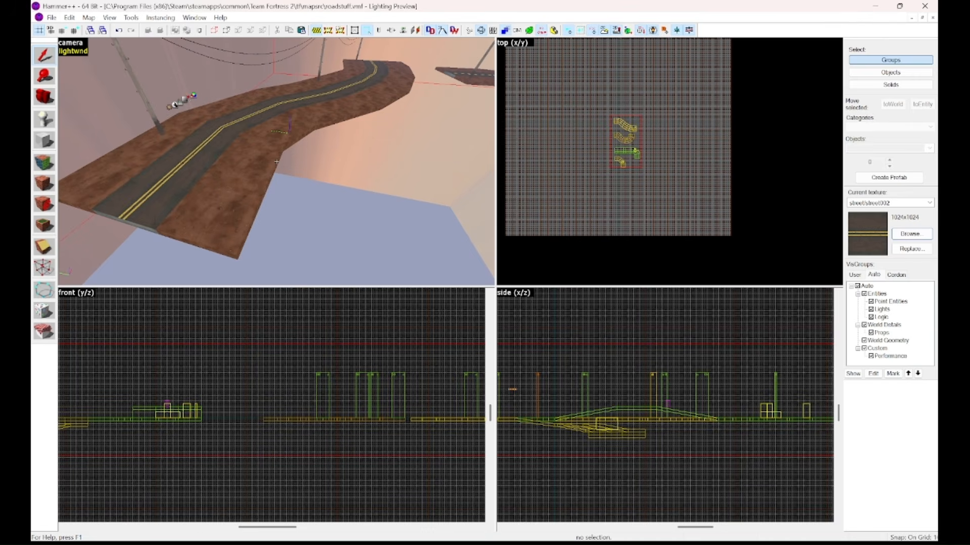
pyautogui.press('w')
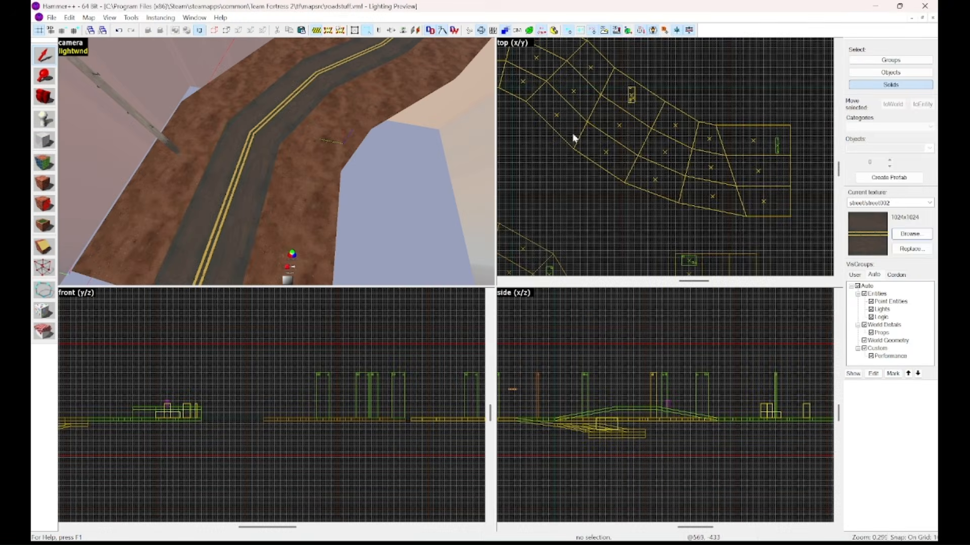
pyautogui.scroll(-2, 688, 108)
pyautogui.scroll(1, 632, 116)
pyautogui.press('z')
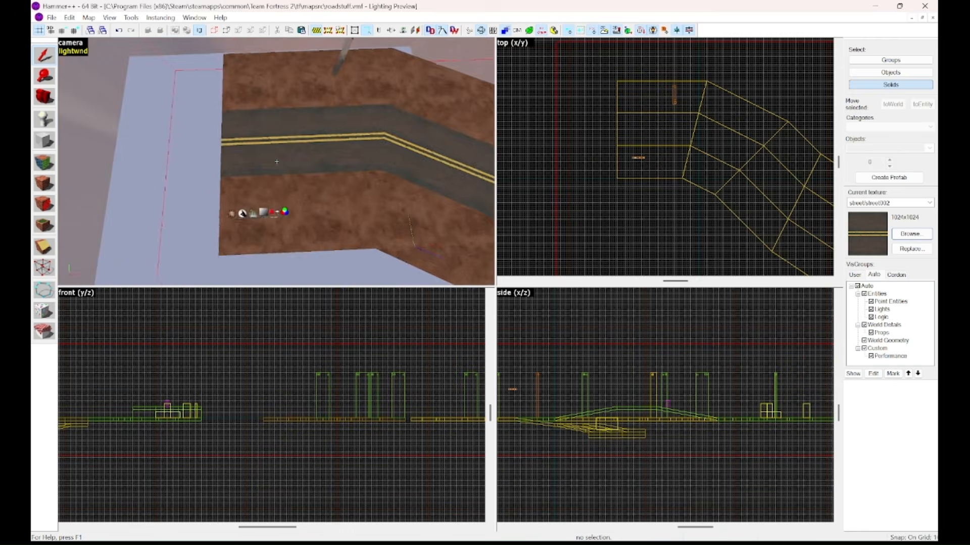
pyautogui.click(276, 162)
pyautogui.press('z')
pyautogui.keyDown('ctrl'); pyautogui.click(352, 162); pyautogui.keyUp('ctrl')
pyautogui.keyDown('ctrl'); pyautogui.click(197, 199); pyautogui.keyUp('ctrl')
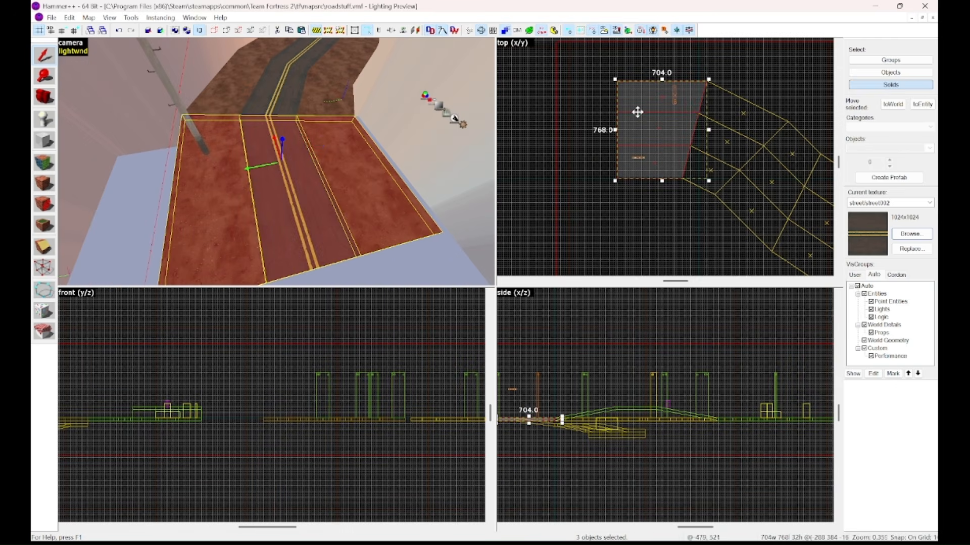
# Step: Select only the middle road block of the first section and inspect its angled joint with the adjoining block
pyautogui.click(577, 162)
pyautogui.press('z')
pyautogui.press('z')
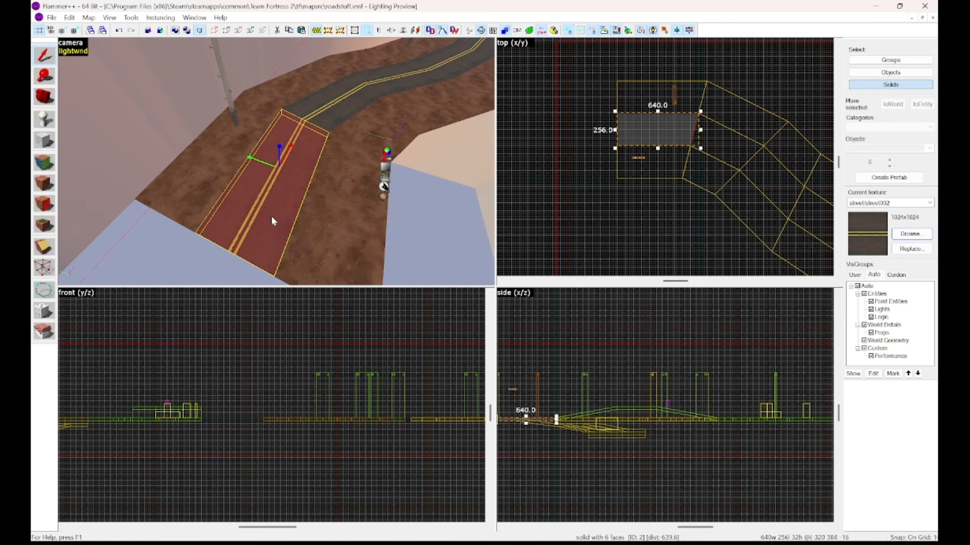
pyautogui.press('z')
pyautogui.press('w')
pyautogui.press('z')
pyautogui.scroll(6, 677, 122)
pyautogui.scroll(-6, 679, 126)
pyautogui.scroll(4, 745, 154)
pyautogui.scroll(3, 744, 156)
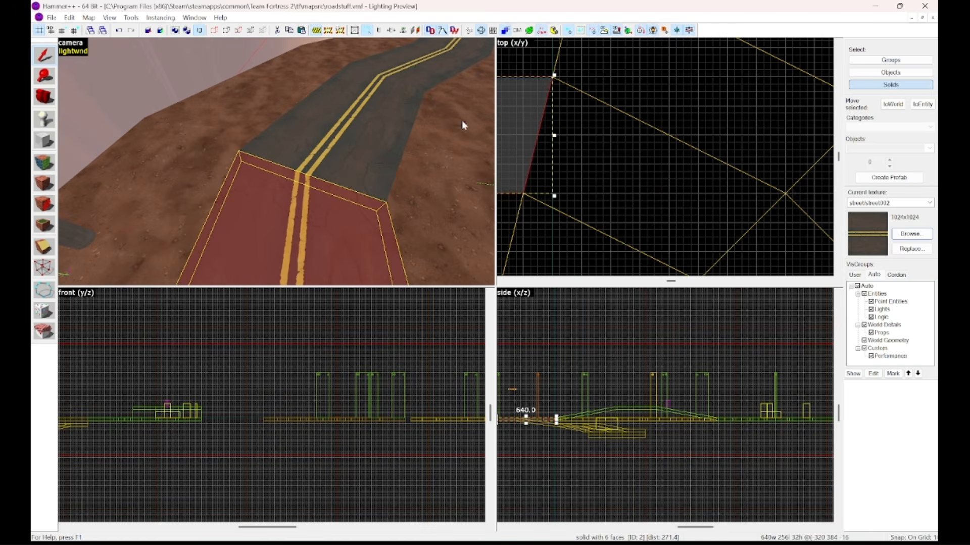
pyautogui.scroll(-5, 651, 128)
pyautogui.scroll(5, 597, 118)
# Step: Select successive road blocks along the S-curve and compare their angled shapes in the top view
pyautogui.click(341, 140)
pyautogui.click(405, 74)
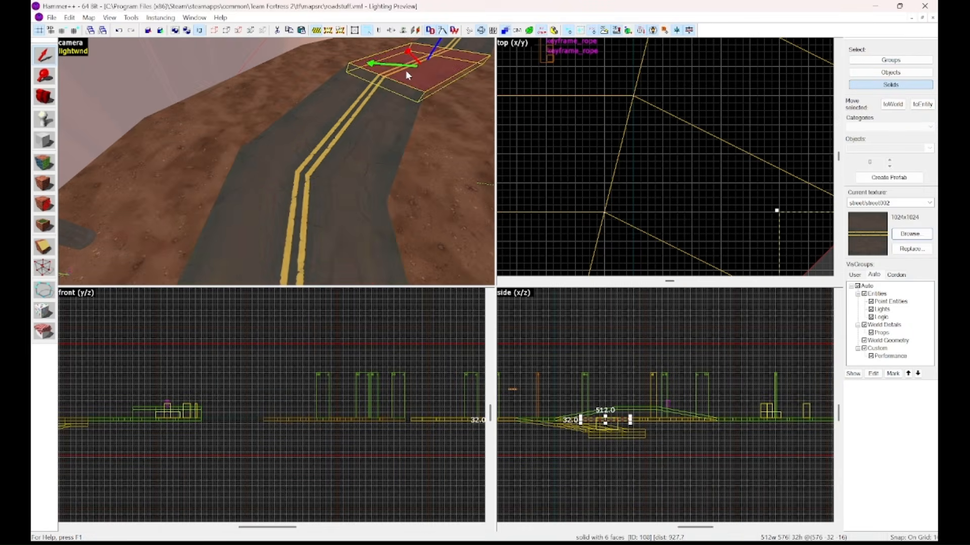
pyautogui.press('z')
pyautogui.press('w')
pyautogui.press('z')
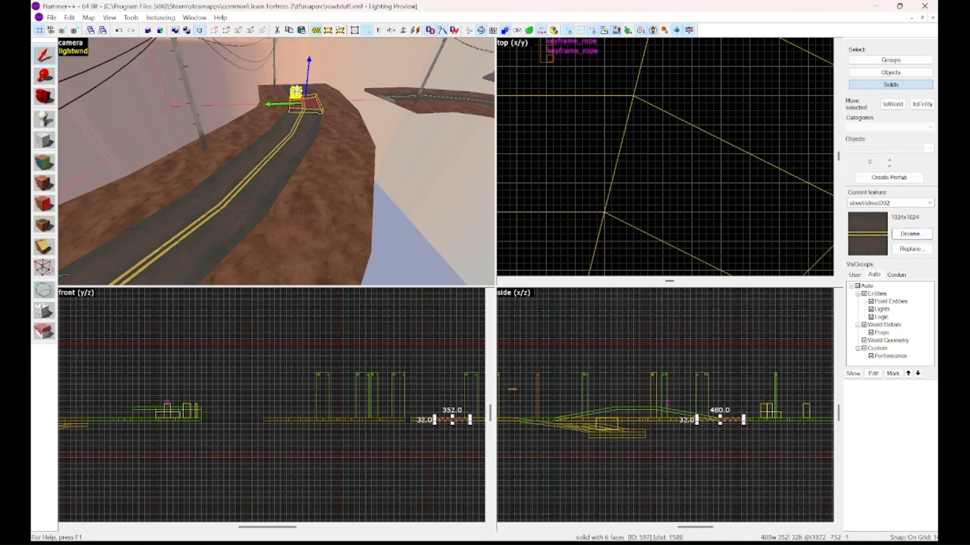
pyautogui.scroll(-13, 589, 92)
pyautogui.press('z')
pyautogui.press('w')
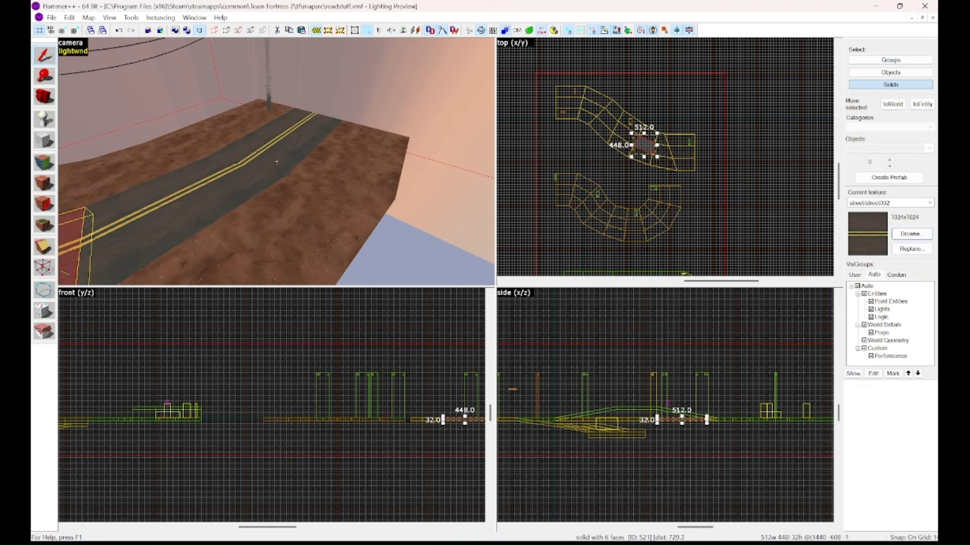
pyautogui.press('z')
pyautogui.press('w')
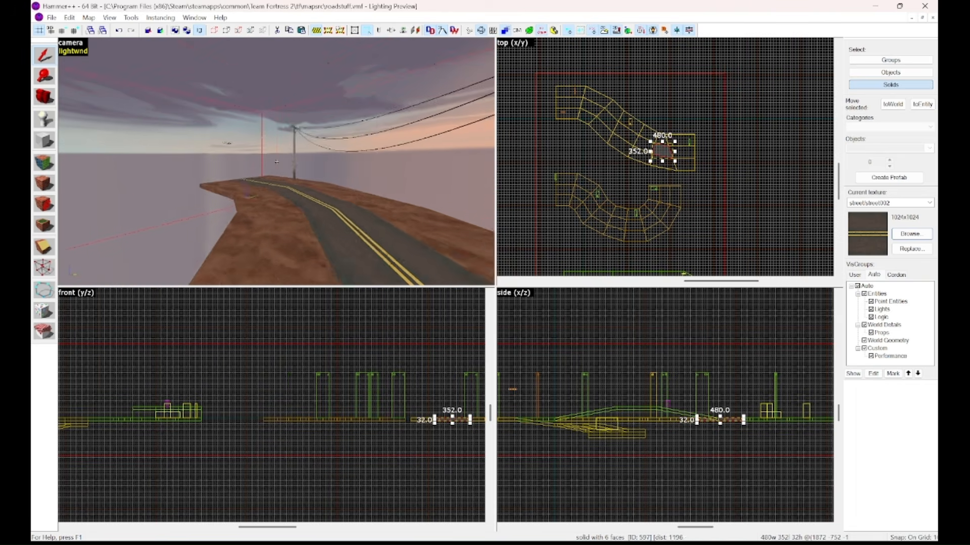
# Step: Trace the S-curve again from its beginning, selecting individual road blocks up to the far end
pyautogui.press('z')
pyautogui.click(268, 162)
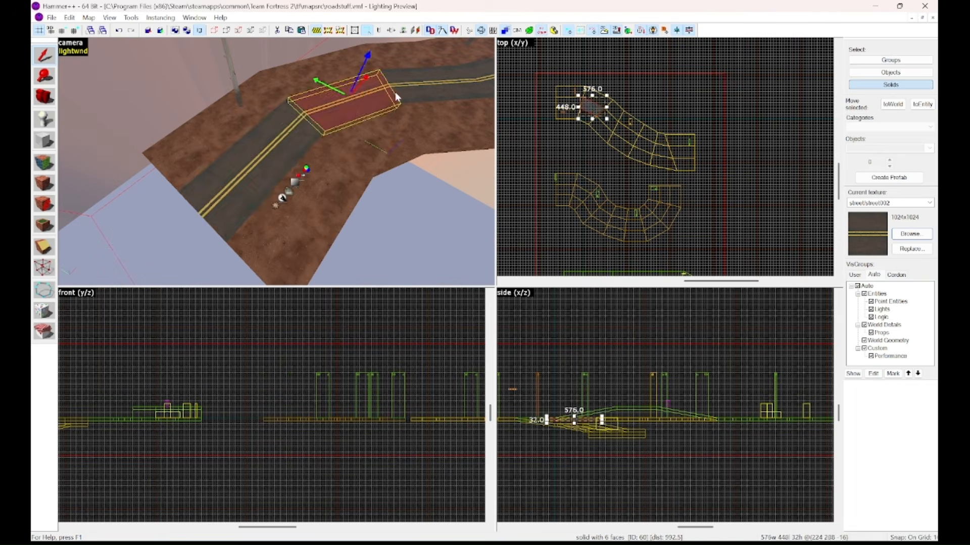
pyautogui.click(395, 92)
pyautogui.press('z')
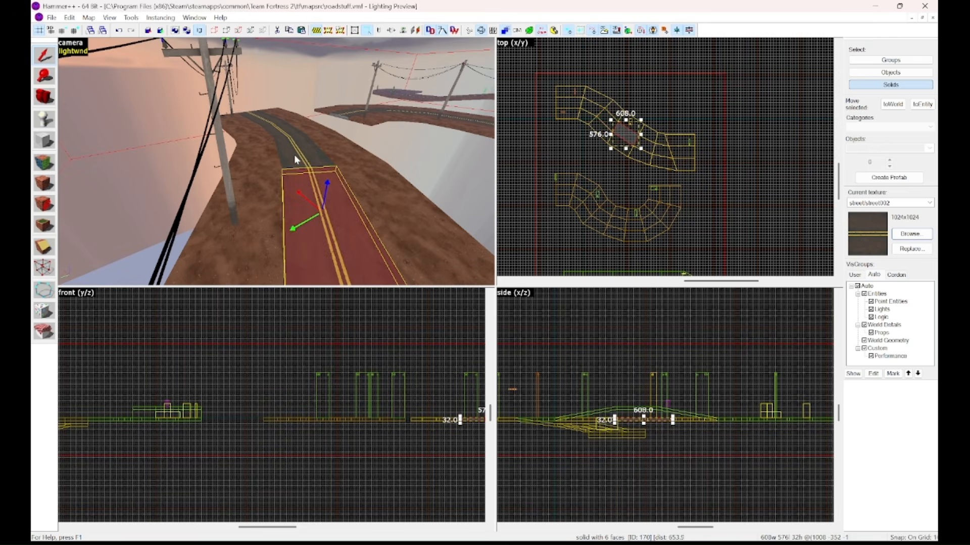
pyautogui.press('z')
pyautogui.press('w')
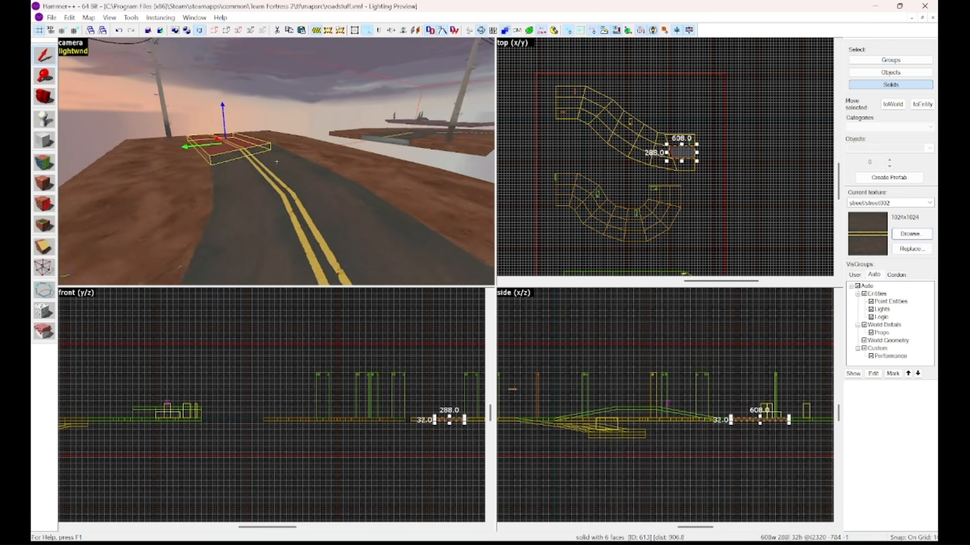
# Step: Inspect the overall shape of the S-curved road and go to the neighbouring U-shaped road bend
pyautogui.press('w')
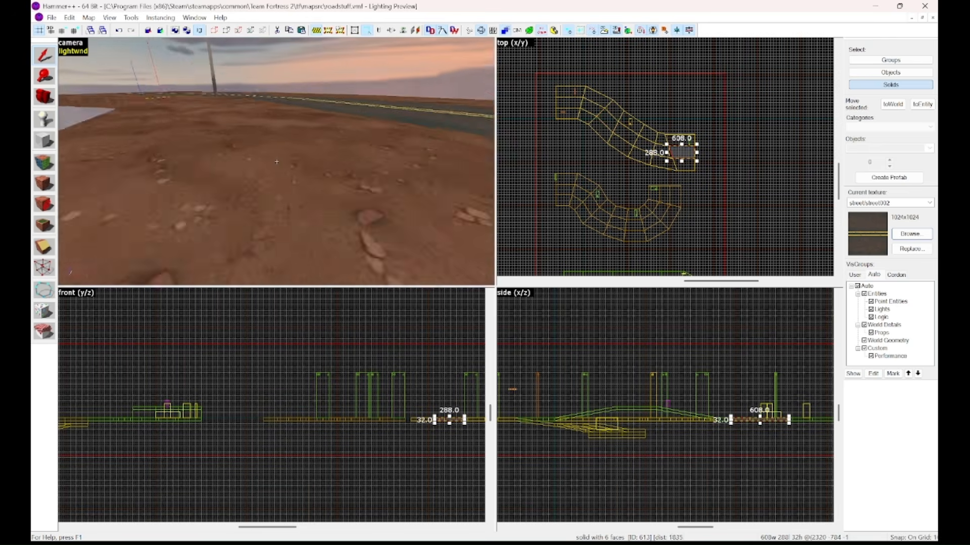
pyautogui.press('s')
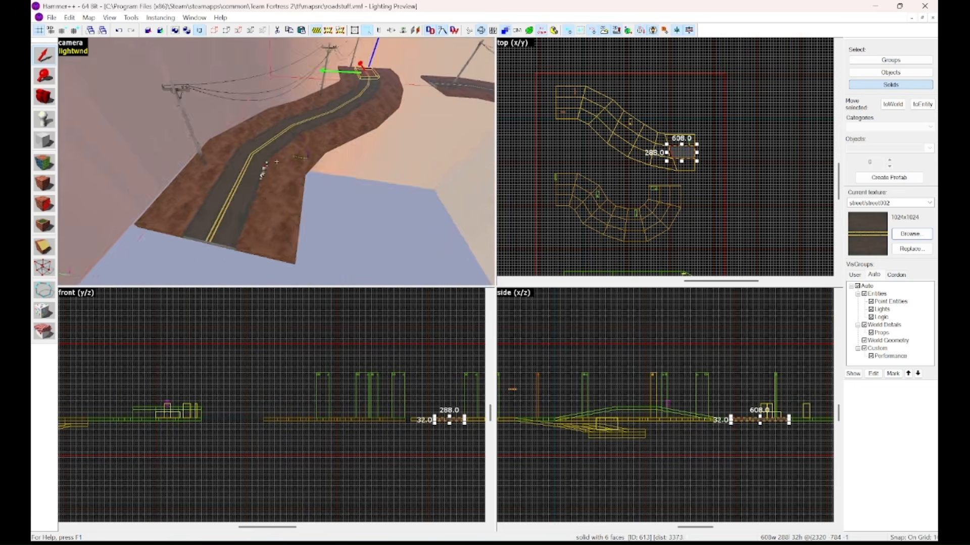
pyautogui.press('w')
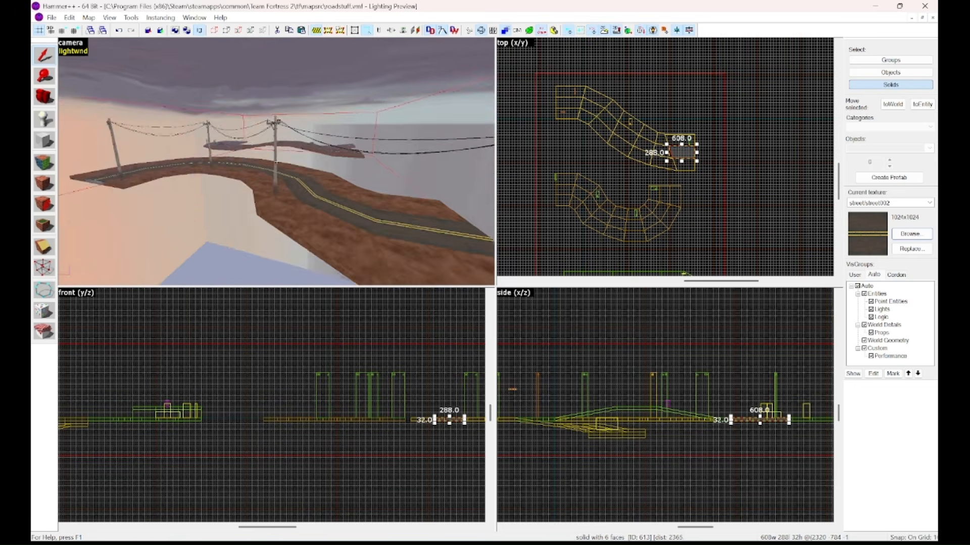
pyautogui.press('w')
pyautogui.press('w')
pyautogui.press('s')
# Step: Select the six dirt blocks along the inner edge of the U-shaped road bend
pyautogui.press('z')
pyautogui.press('w')
pyautogui.press('z')
pyautogui.keyDown('ctrl'); pyautogui.click(277, 170); pyautogui.keyUp('ctrl')
pyautogui.press('z')
pyautogui.press('z')
pyautogui.keyDown('ctrl'); pyautogui.click(343, 212); pyautogui.keyUp('ctrl')
pyautogui.keyDown('ctrl'); pyautogui.click(275, 206); pyautogui.keyUp('ctrl')
pyautogui.press('z')
pyautogui.press('s')
pyautogui.press('w')
pyautogui.press('z')
pyautogui.keyDown('ctrl'); pyautogui.click(304, 164); pyautogui.keyUp('ctrl')
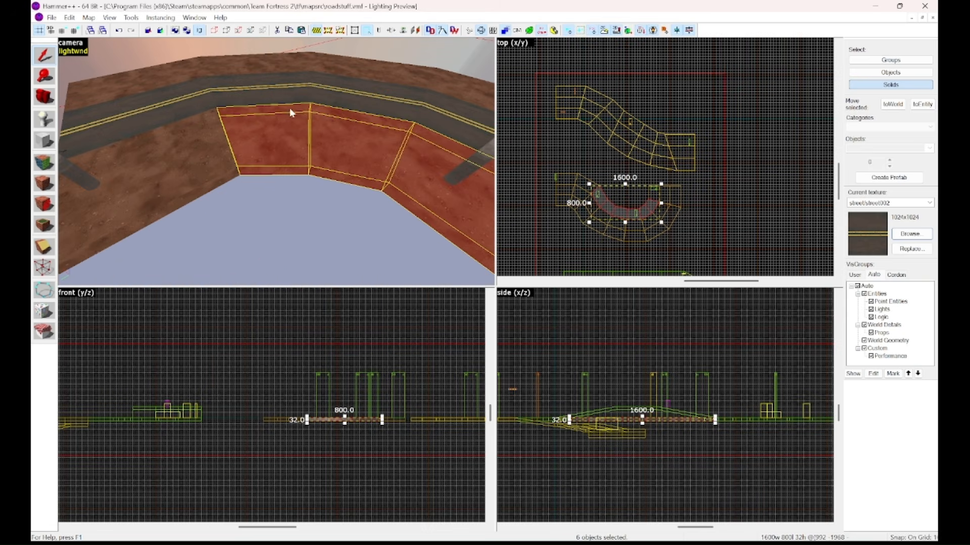
# Step: Examine the remaining example roads, including the sloped stretches and the bend with the red truck
pyautogui.press('z')
pyautogui.press('s')
pyautogui.press('z')
pyautogui.press('z')
pyautogui.press('w')
pyautogui.press('w')
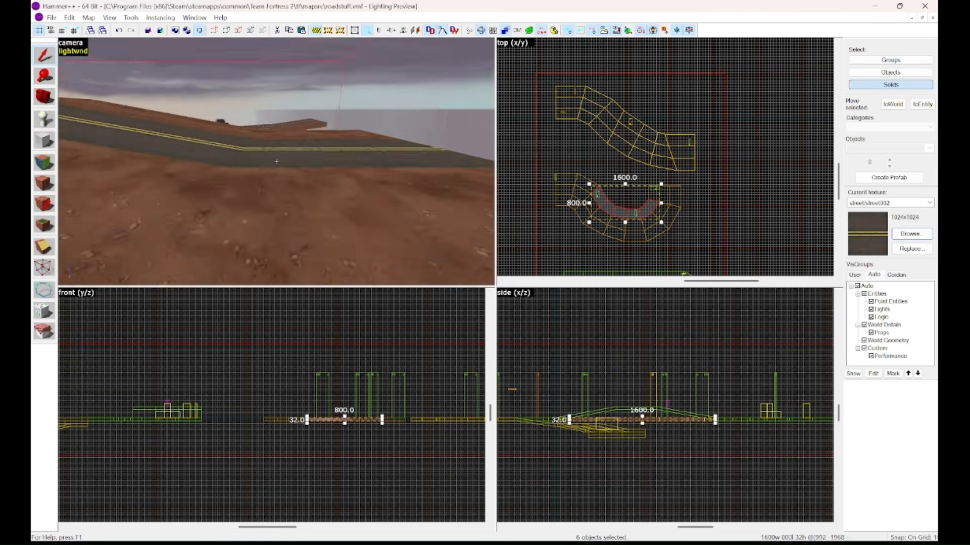
pyautogui.press('w')
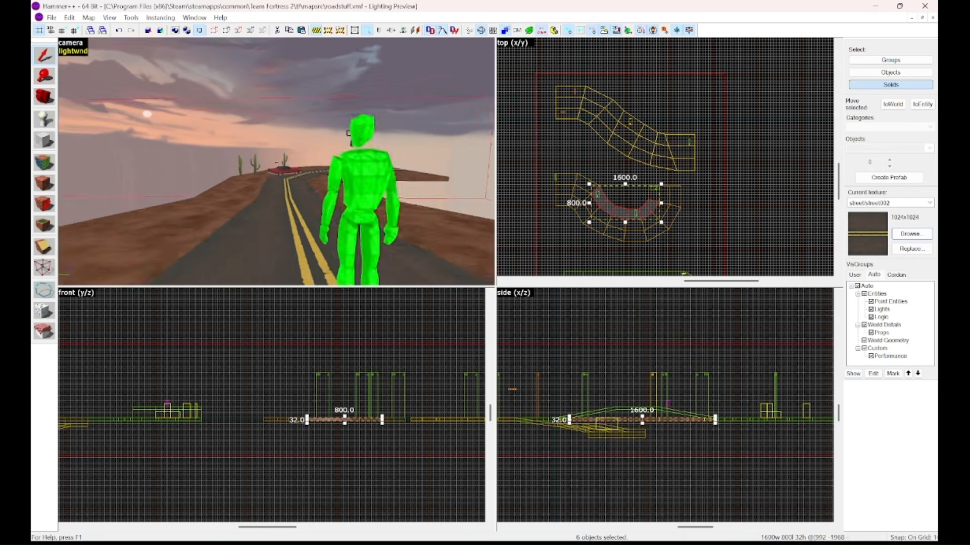
pyautogui.press('w')
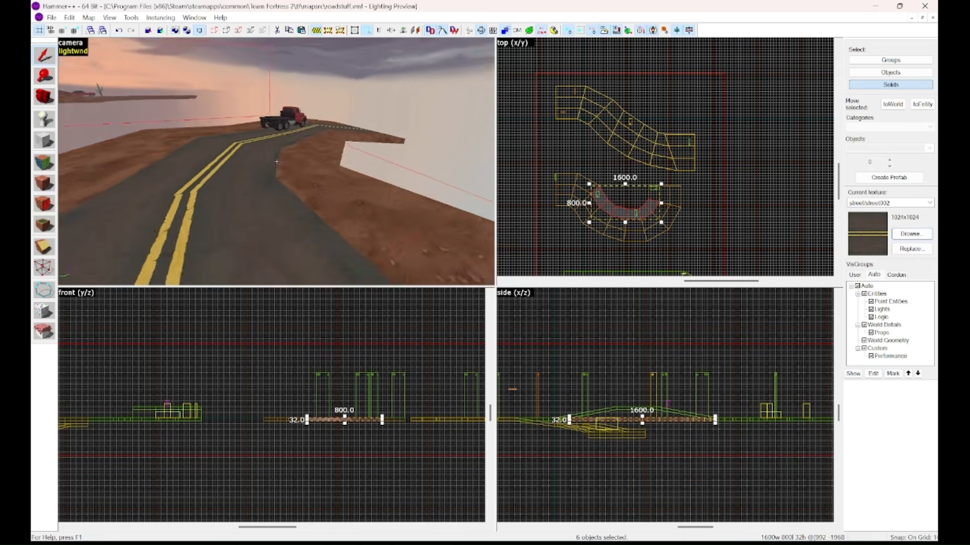
pyautogui.press('w')
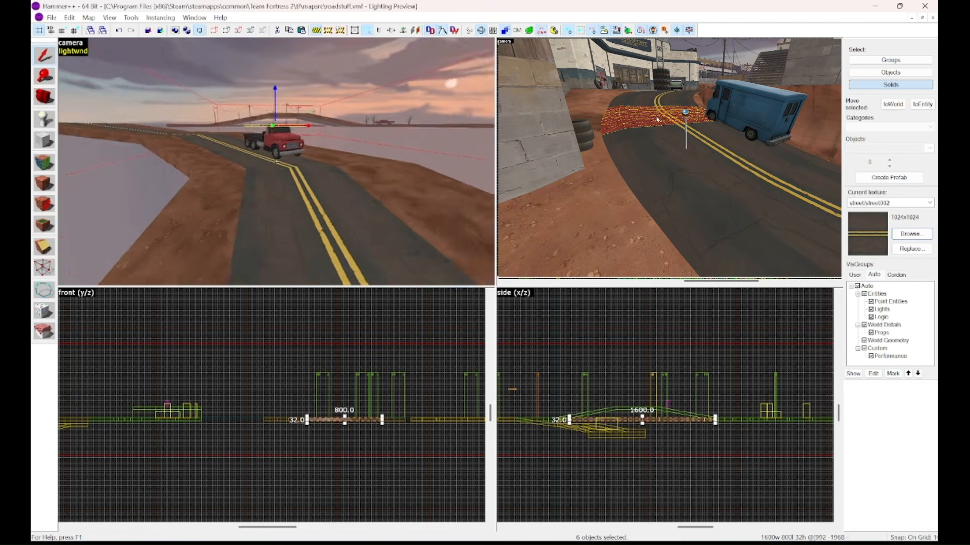
pyautogui.press('w')
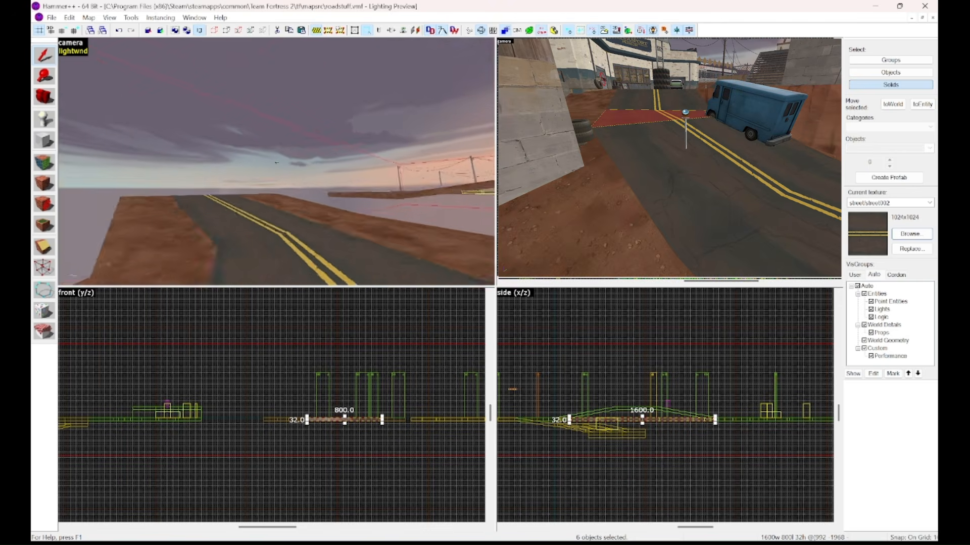
pyautogui.press('w')
pyautogui.press('w')
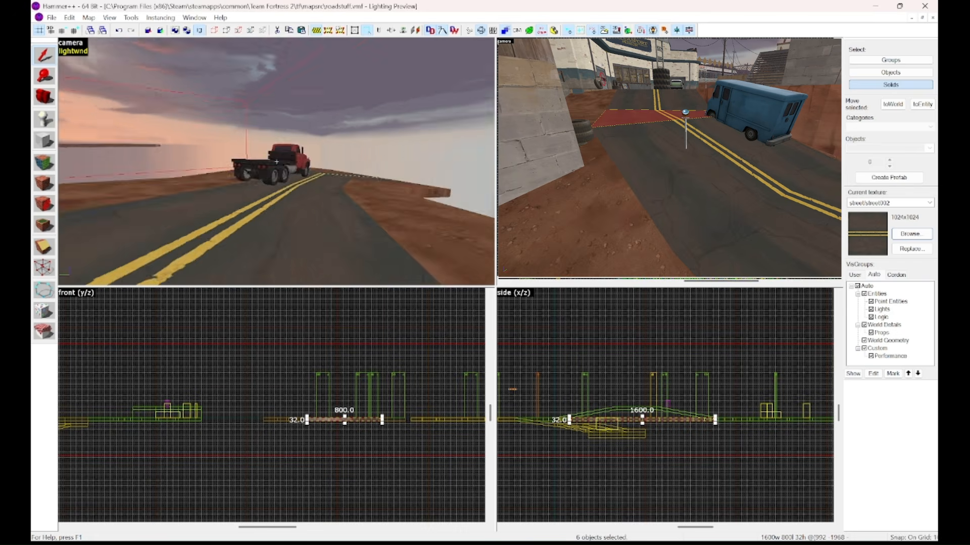
# Step: Select the three solids forming the wedge-shaped road section beside the red truck
pyautogui.click(276, 162)
pyautogui.press('s')
pyautogui.press('z')
pyautogui.keyDown('ctrl'); pyautogui.click(351, 84); pyautogui.keyUp('ctrl')
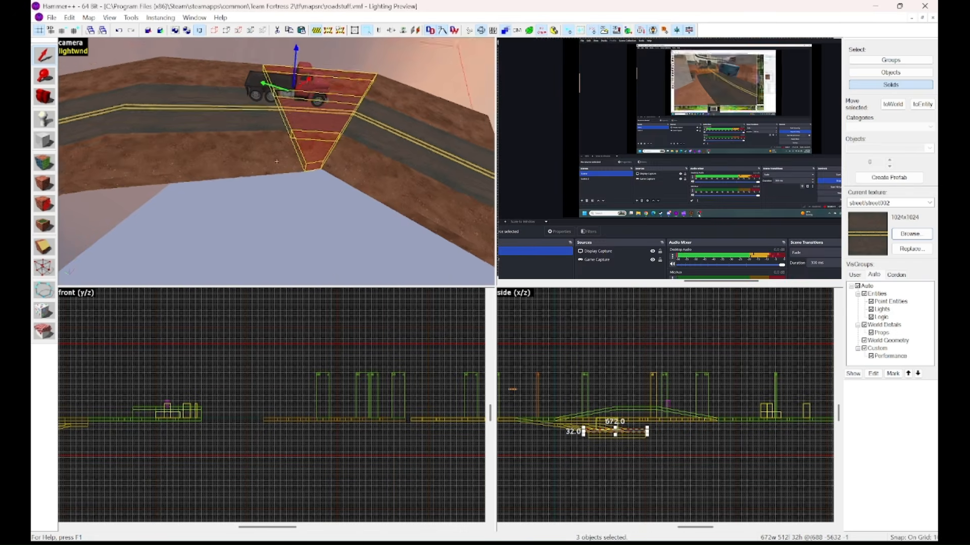
# Step: Select the three solids forming the four-sided section at the far end of the truck road
pyautogui.press('z')
pyautogui.press('z')
pyautogui.press('z')
pyautogui.press('a')
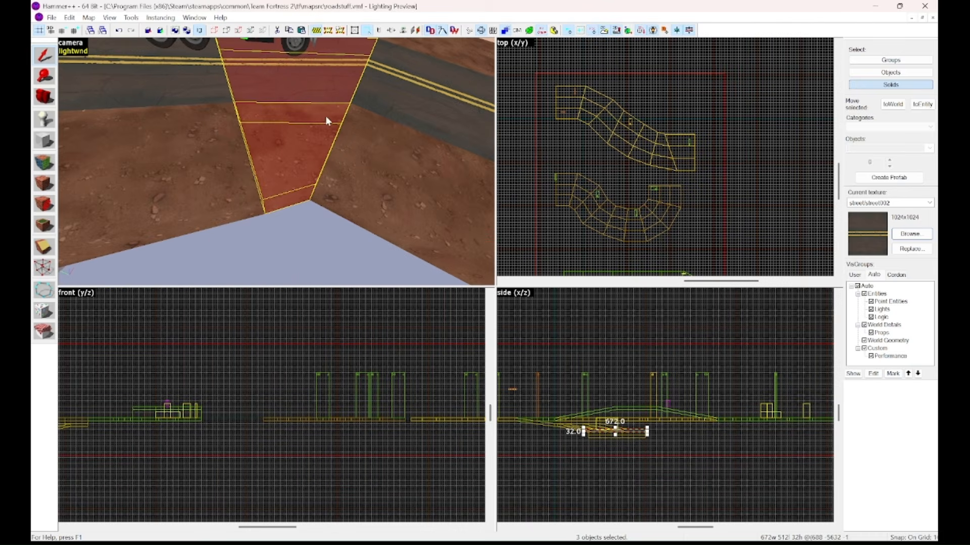
pyautogui.press('z')
pyautogui.press('s')
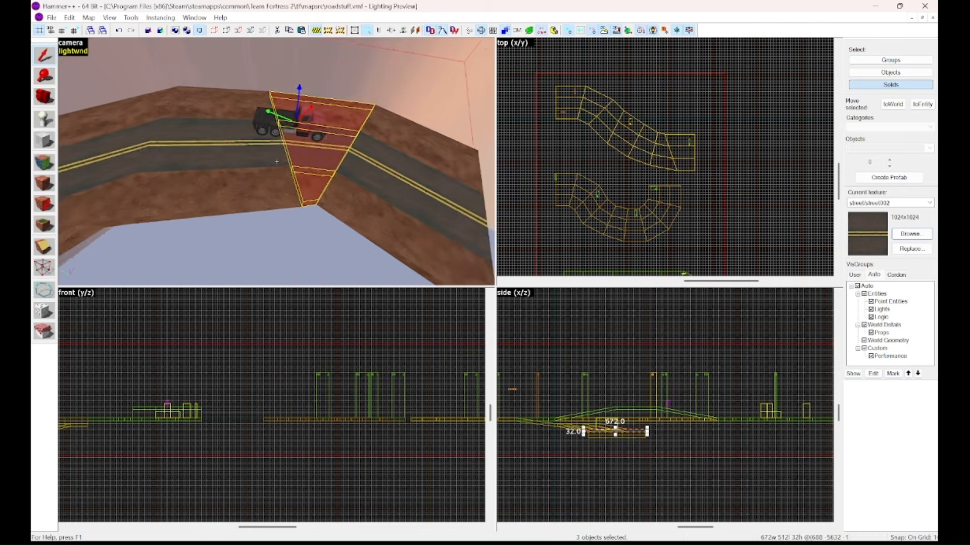
pyautogui.press('a')
pyautogui.press('z')
pyautogui.click(271, 180)
pyautogui.press('z')
pyautogui.press('s')
pyautogui.press('z')
pyautogui.click(263, 171)
pyautogui.keyDown('ctrl'); pyautogui.click(258, 144); pyautogui.keyUp('ctrl')
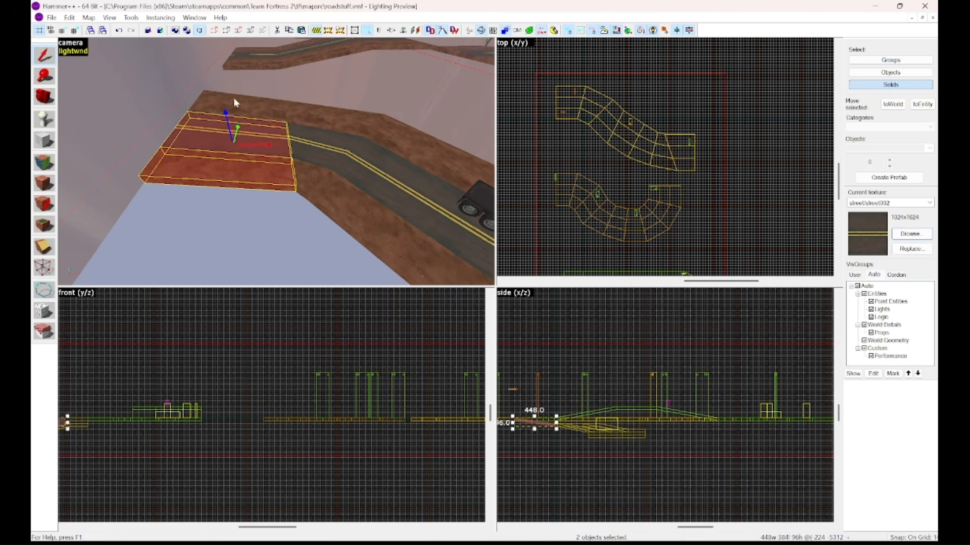
pyautogui.keyDown('ctrl'); pyautogui.click(258, 114); pyautogui.keyUp('ctrl')
# Step: Select the three solids of the wedge-shaped section adjoining that end of the truck road
pyautogui.press('z')
pyautogui.press('w')
pyautogui.press('z')
pyautogui.click(266, 208)
pyautogui.keyDown('ctrl'); pyautogui.click(268, 149); pyautogui.keyUp('ctrl')
pyautogui.keyDown('ctrl'); pyautogui.click(270, 96); pyautogui.keyUp('ctrl')
pyautogui.press('z')
pyautogui.press('a')
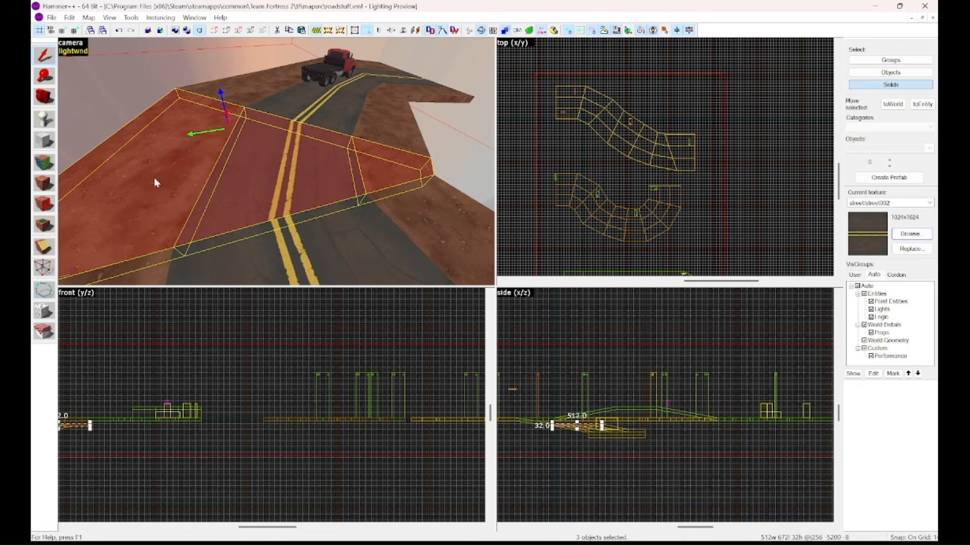
# Step: Select the inner dirt and road solids of the straight sloped section behind the red truck
pyautogui.press('z')
pyautogui.press('d')
pyautogui.press('z')
pyautogui.press('z')
pyautogui.press('s')
pyautogui.press('z')
pyautogui.click(303, 188)
pyautogui.keyDown('ctrl'); pyautogui.click(309, 149); pyautogui.keyUp('ctrl')
pyautogui.press('z')
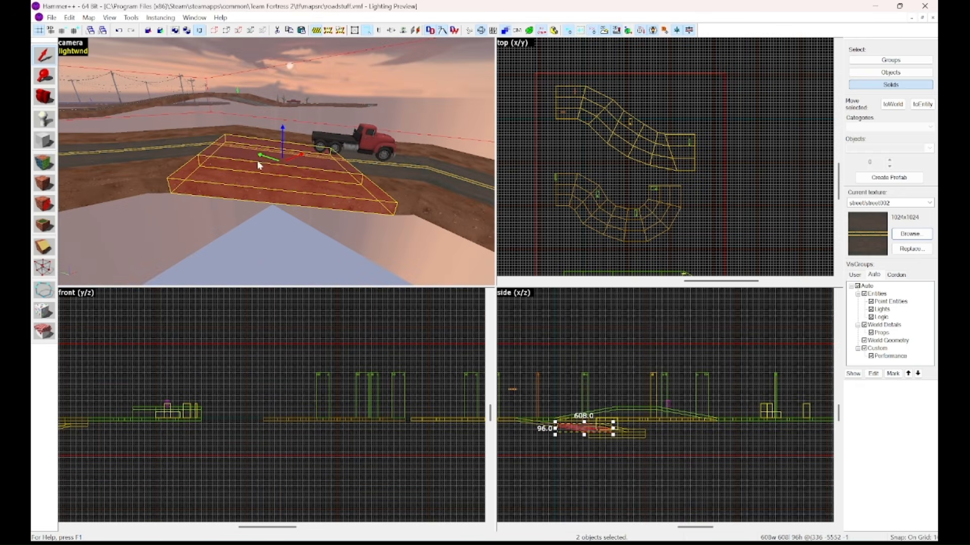
# Step: Select the three solids of the end section just past the red truck
pyautogui.press('z')
pyautogui.press('w')
pyautogui.press('s')
pyautogui.press('z')
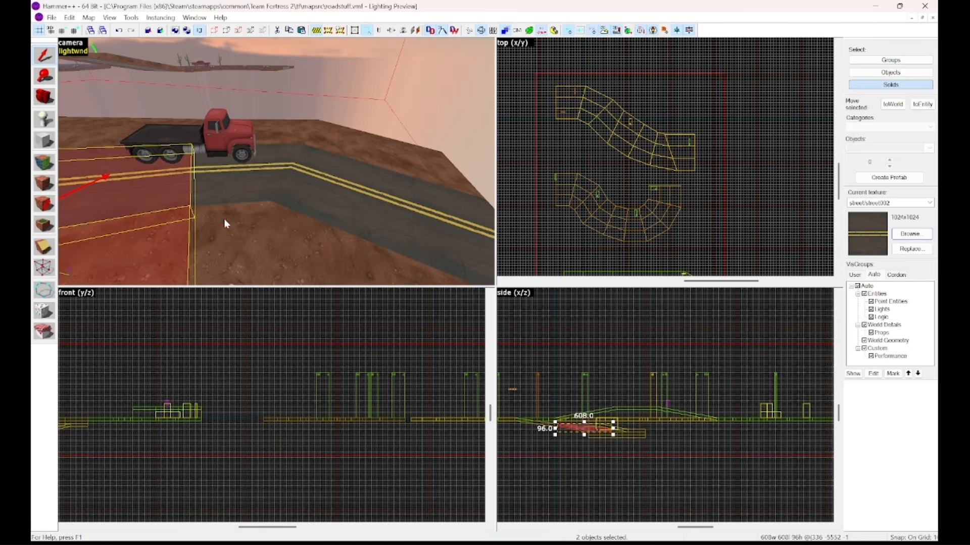
pyautogui.press('z')
pyautogui.press('s')
pyautogui.press('z')
pyautogui.click(317, 191)
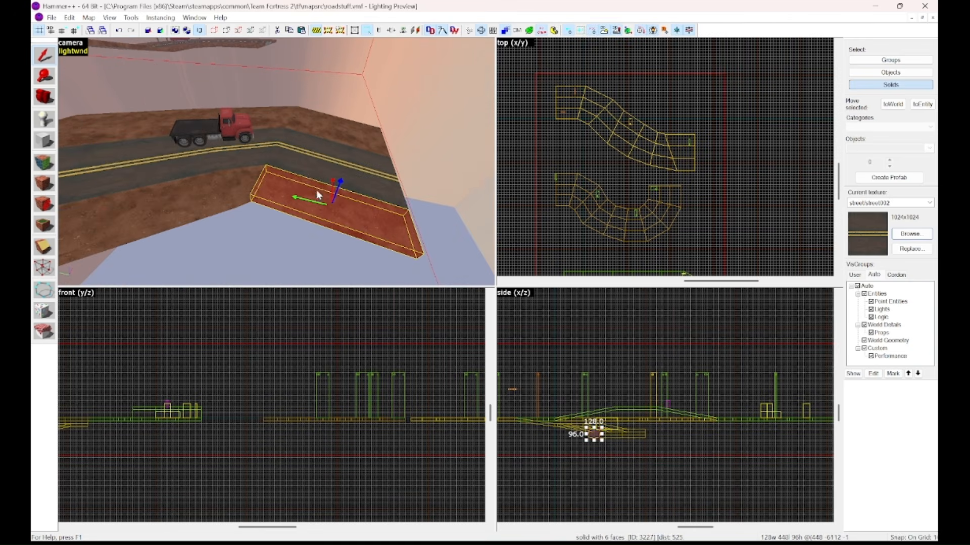
pyautogui.press('z')
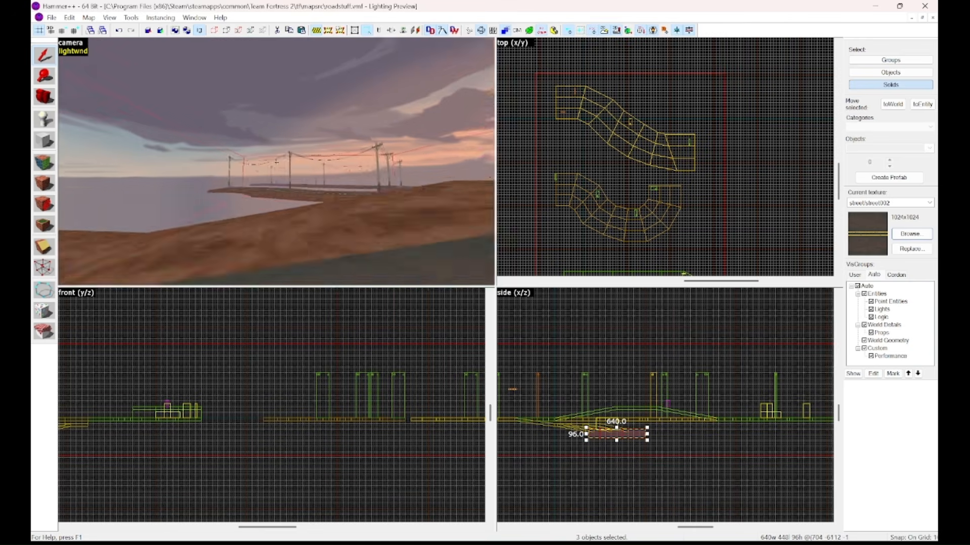
# Step: Create power 3 displacements on the top faces of the S-curved road and subdivide them
pyautogui.press('w')
pyautogui.press('s')
pyautogui.press('z')
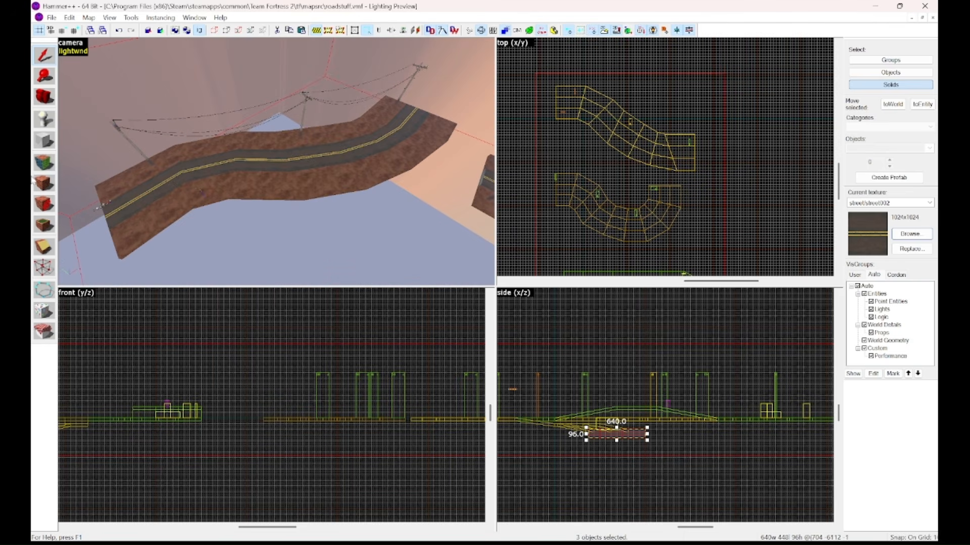
pyautogui.click(45, 164)
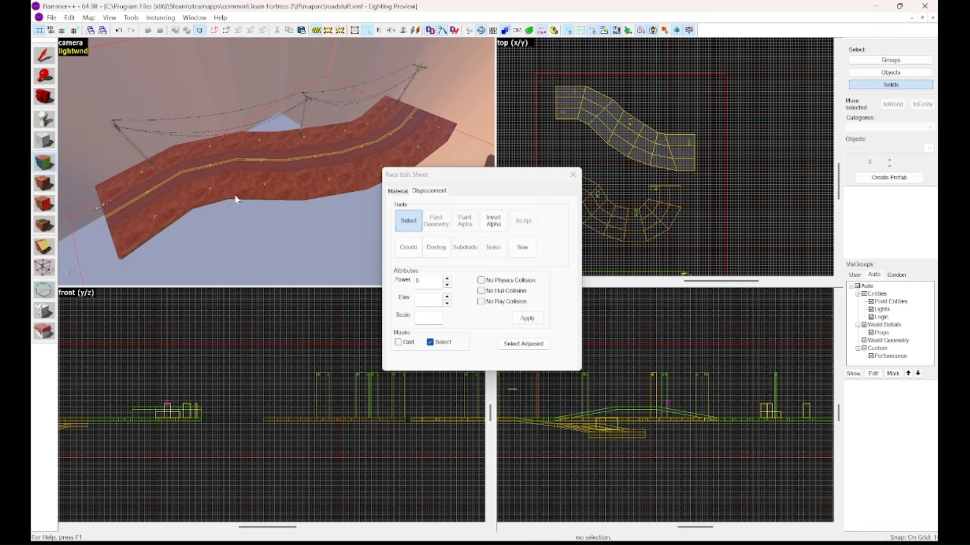
pyautogui.press('z')
pyautogui.press('w')
pyautogui.press('z')
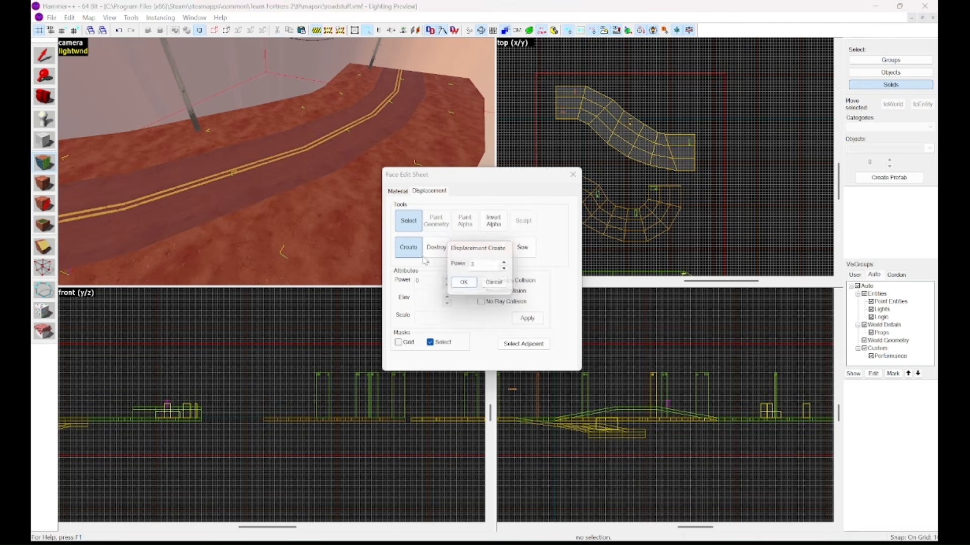
pyautogui.click(465, 284)
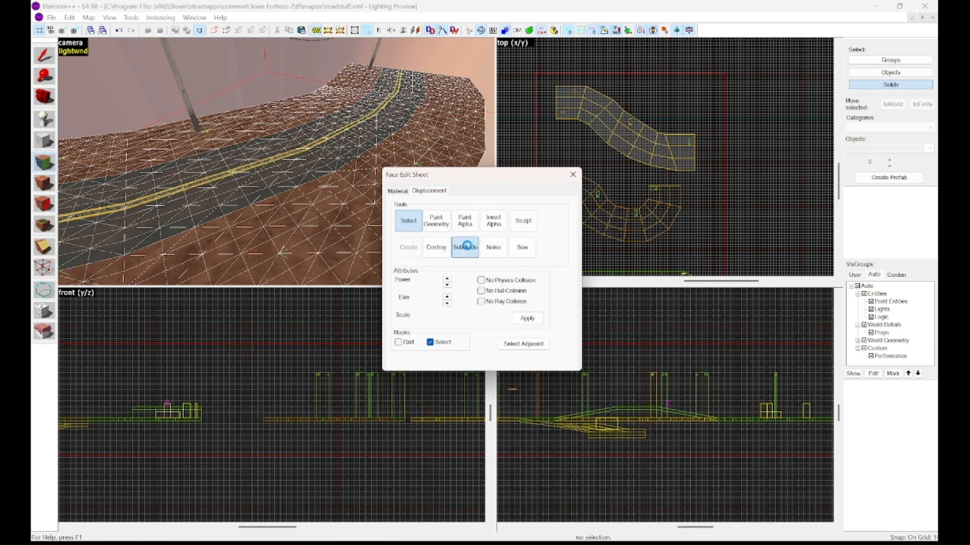
pyautogui.click(467, 246)
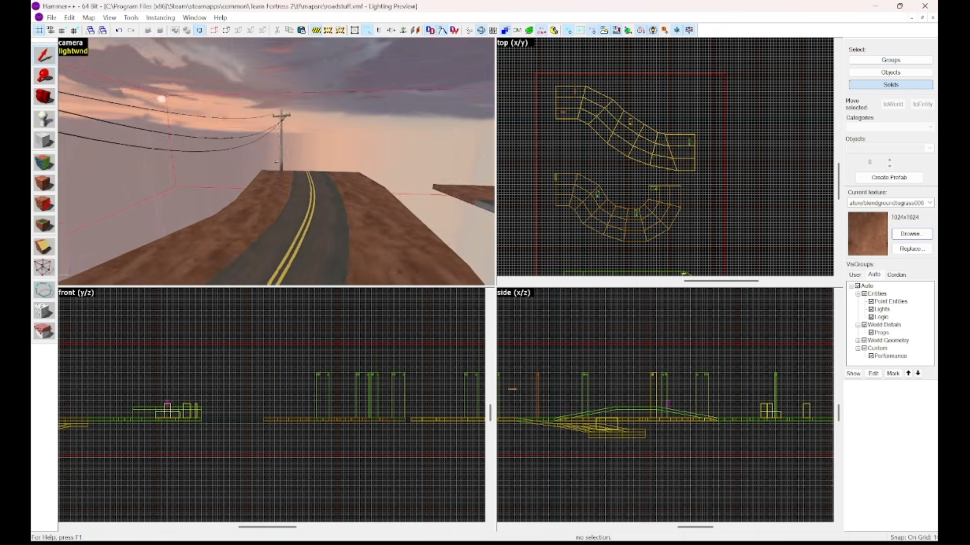
# Step: Select the top faces of the U-shaped road bend and its dirt edges for face editing
pyautogui.press('w')
pyautogui.press('w')
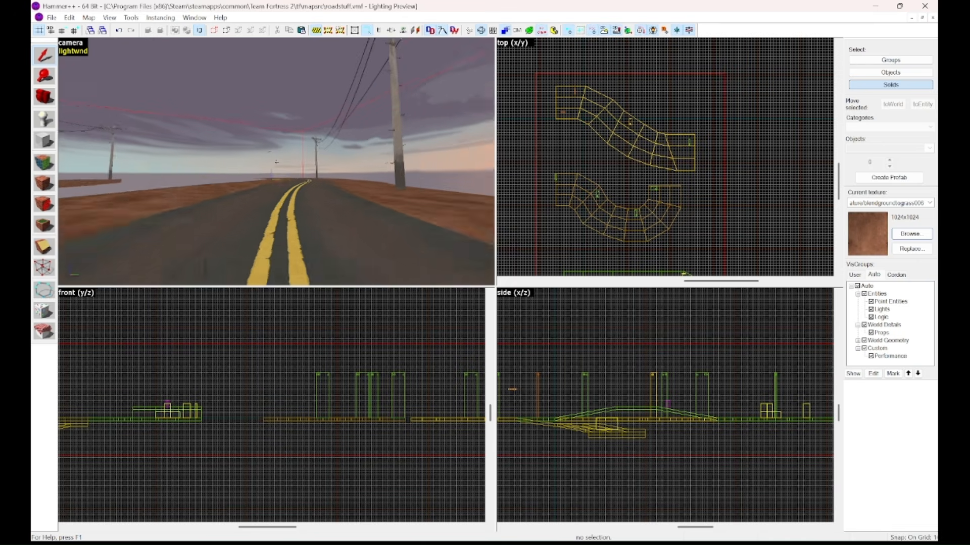
pyautogui.press('w')
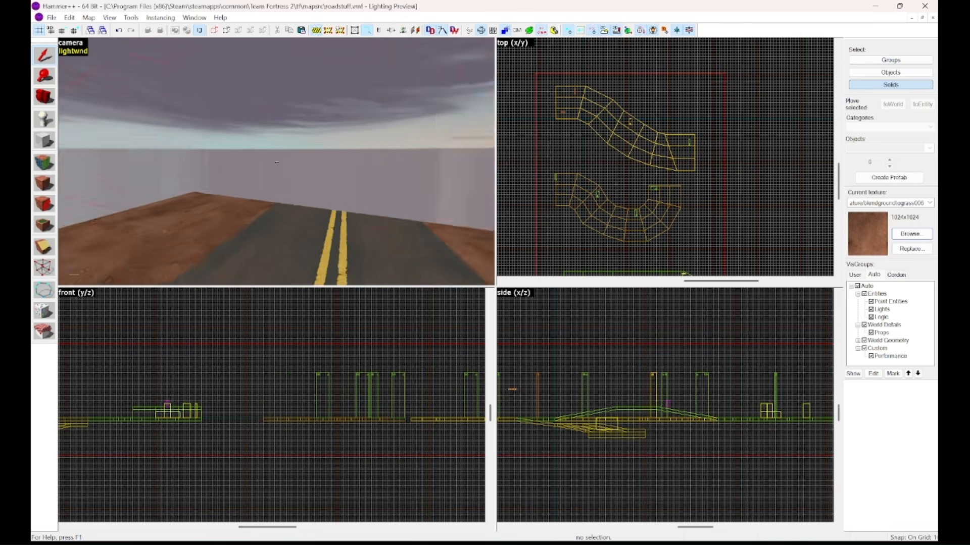
pyautogui.press('w')
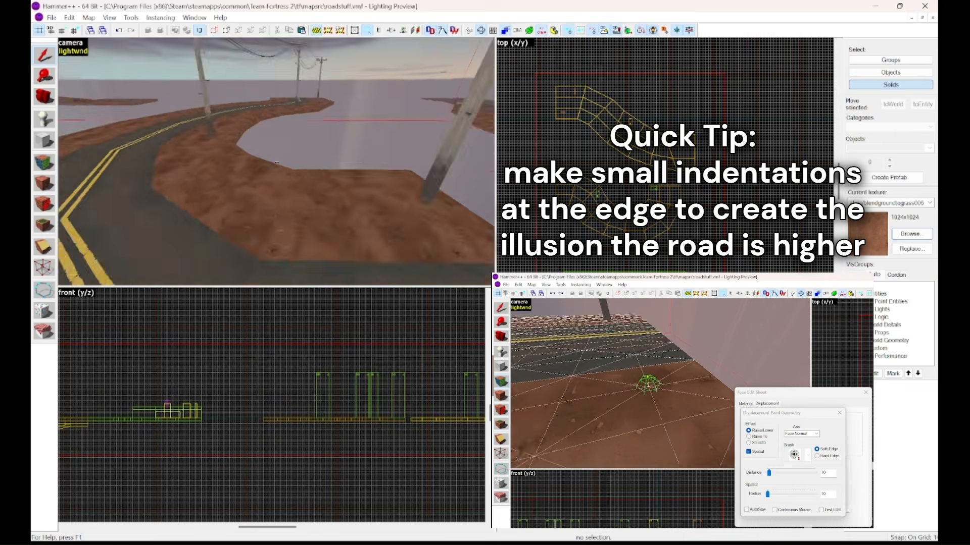
pyautogui.click(44, 162)
pyautogui.click(343, 164)
pyautogui.keyDown('ctrl'); pyautogui.click(343, 194); pyautogui.keyUp('ctrl')
pyautogui.keyDown('ctrl'); pyautogui.click(328, 245); pyautogui.keyUp('ctrl')
pyautogui.keyDown('ctrl'); pyautogui.click(255, 229); pyautogui.keyUp('ctrl')
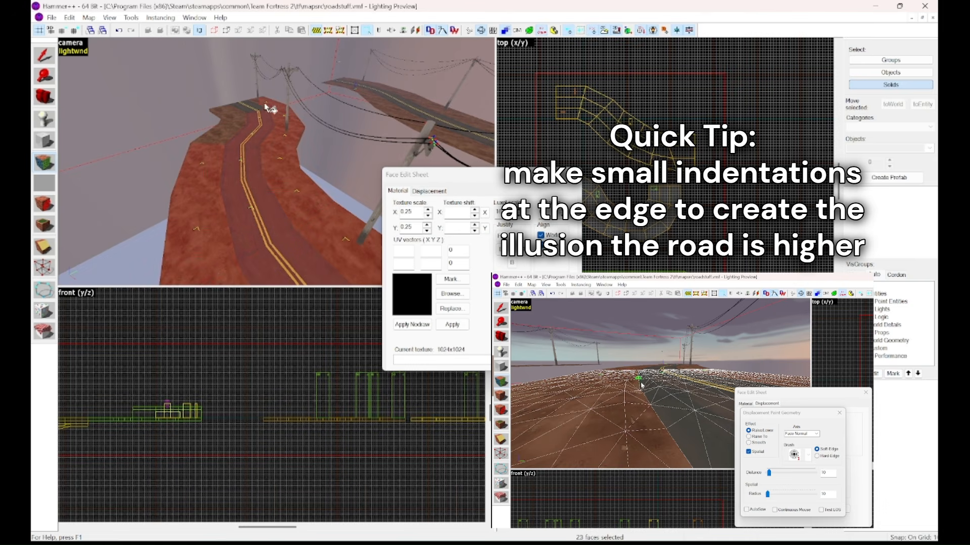
# Step: Create power 3 displacements on the selected U-shaped road faces and subdivide them into a smooth curve
pyautogui.click(412, 251)
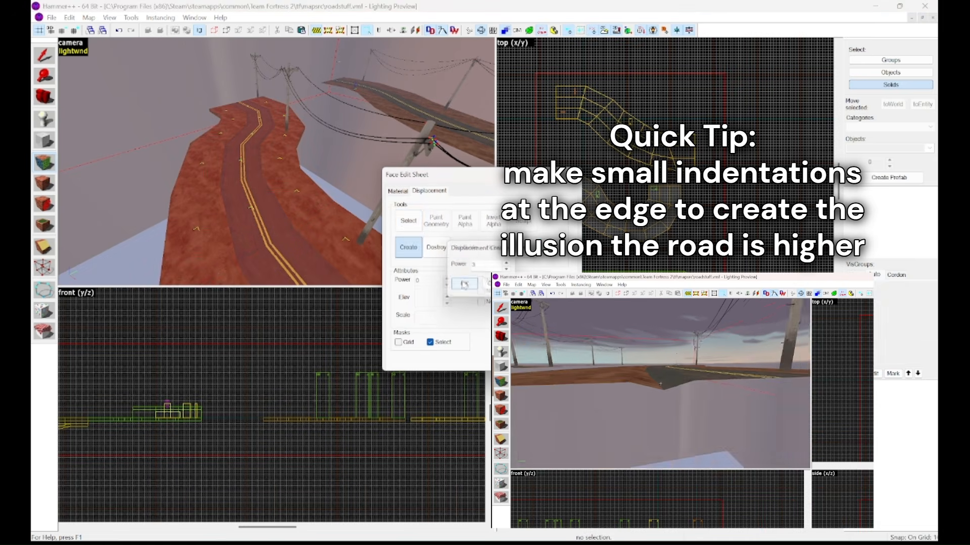
pyautogui.click(465, 284)
pyautogui.click(473, 254)
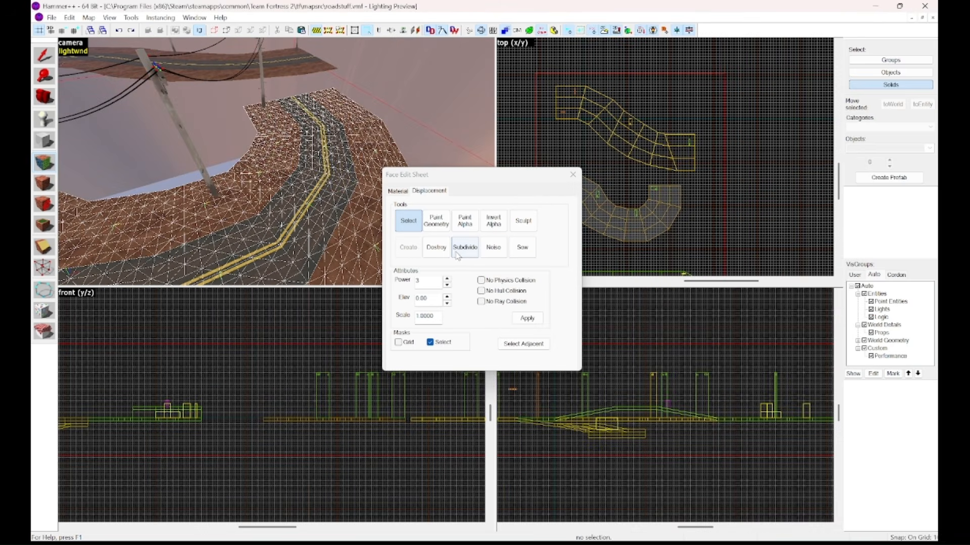
pyautogui.press('z')
pyautogui.press('w')
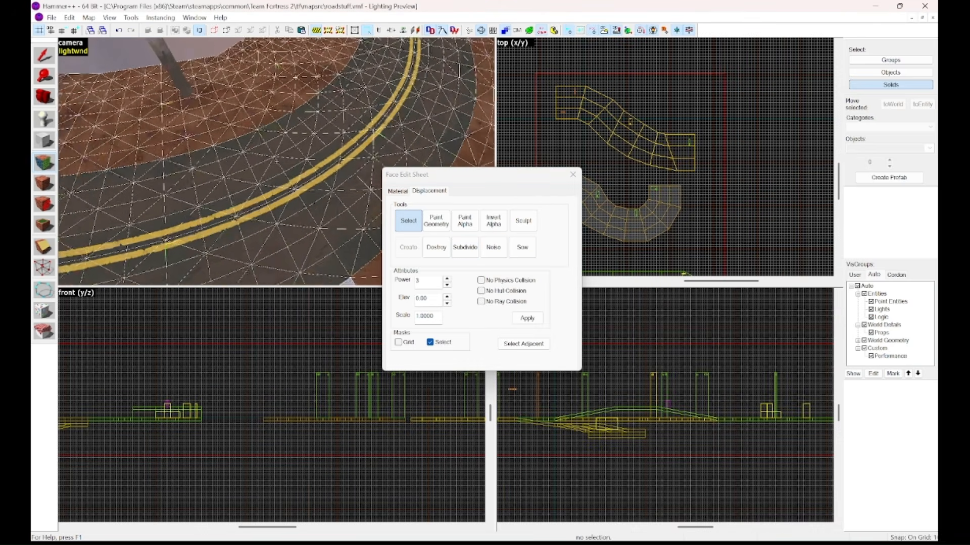
pyautogui.press('s')
pyautogui.press('z')
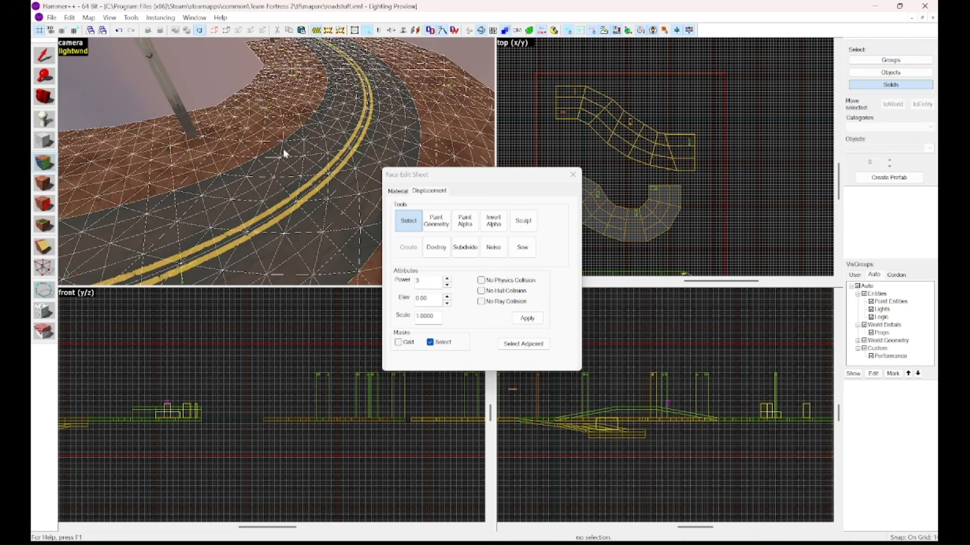
pyautogui.click(573, 175)
# Step: Create power 3 displacements on the hilly road with the red car, subdivide them and close the face editor
pyautogui.press('z')
pyautogui.press('w')
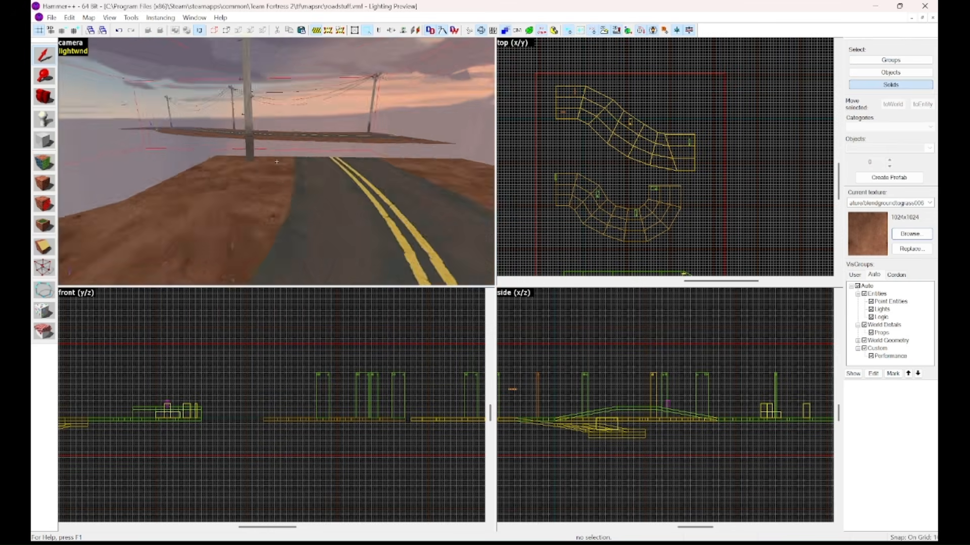
pyautogui.press('w')
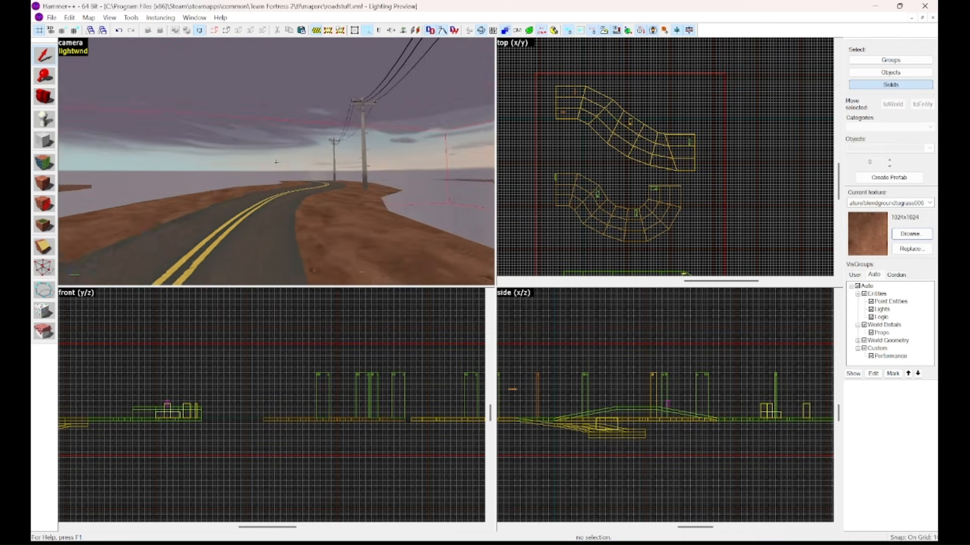
pyautogui.press('w')
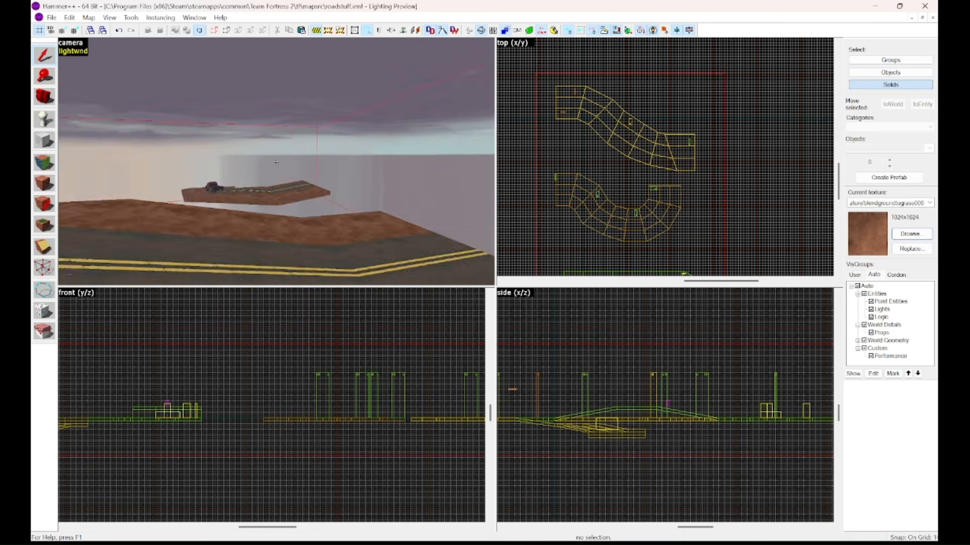
pyautogui.hotkey('shift', 'a')
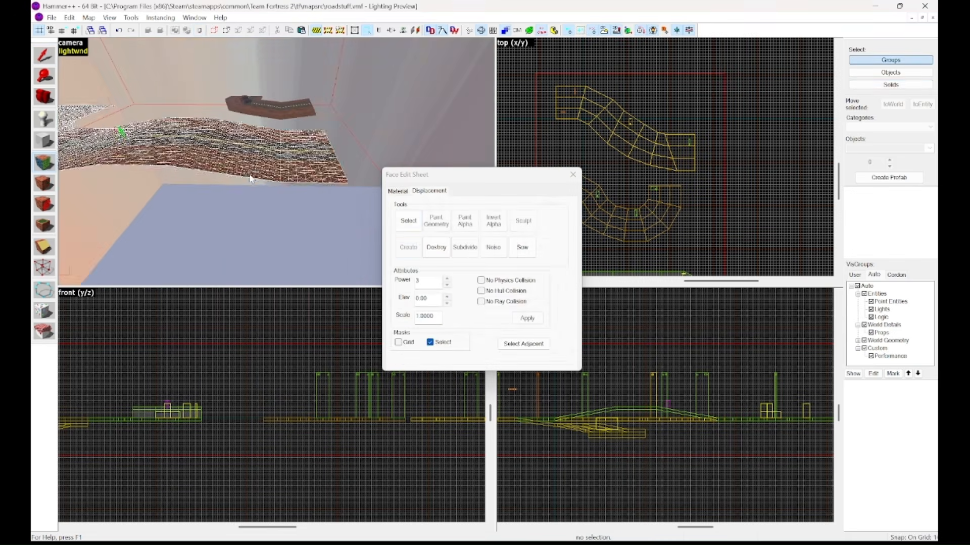
pyautogui.press('d')
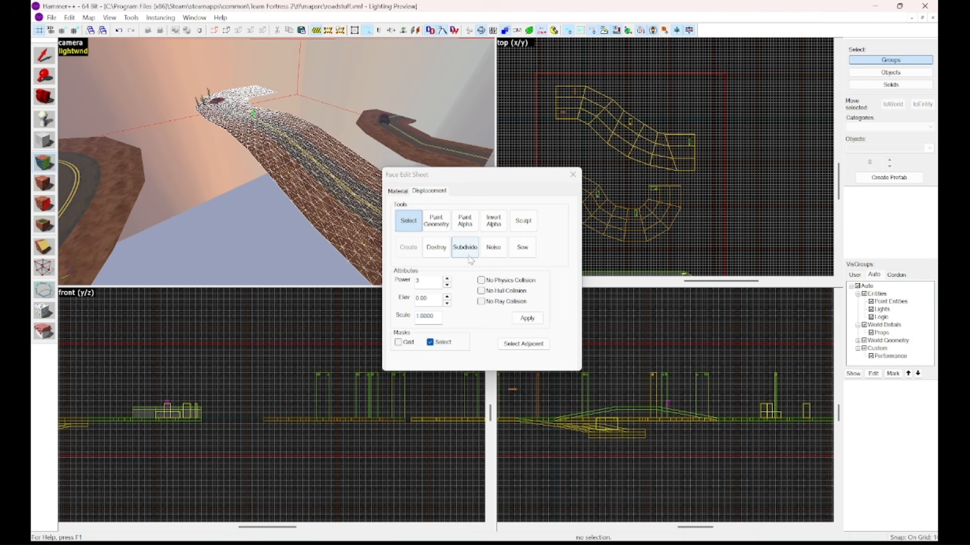
pyautogui.press('z')
pyautogui.press('w')
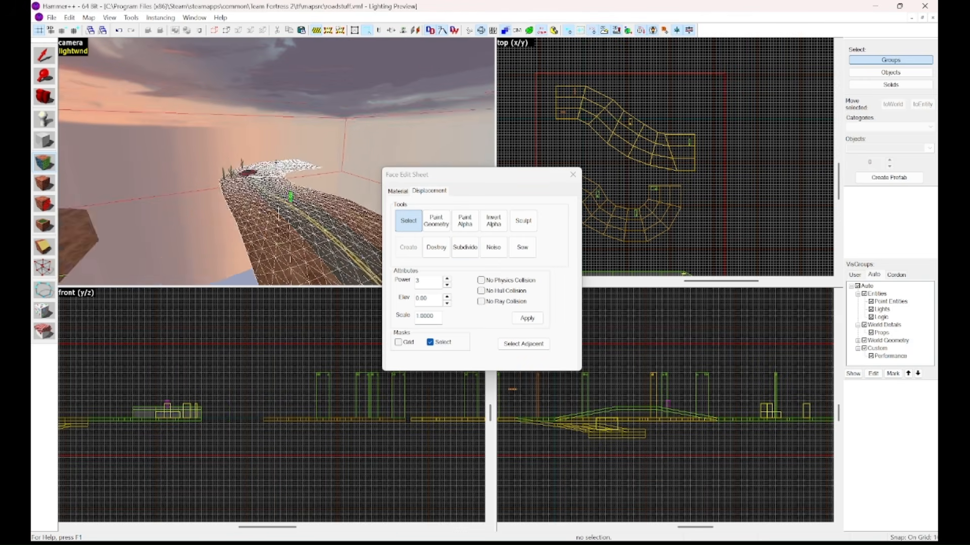
pyautogui.click(570, 178)
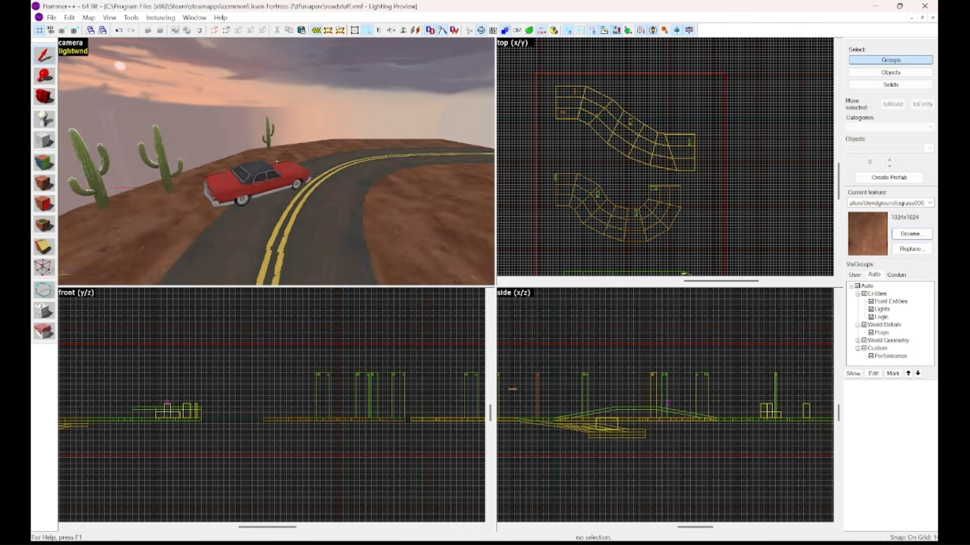
# Step: Examine the smoothed hilly road along its whole length and go to the bend with the red truck
pyautogui.press('w')
pyautogui.press('w')
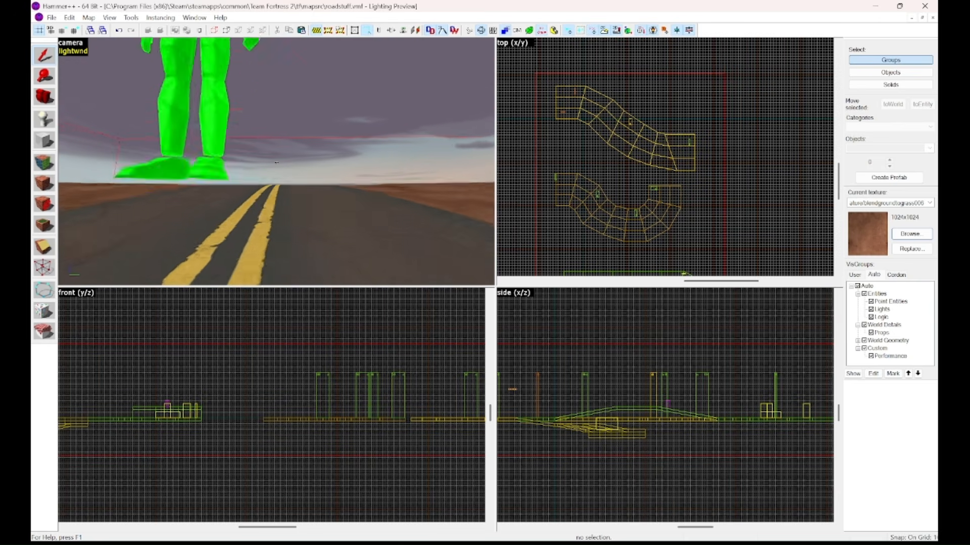
pyautogui.press('w')
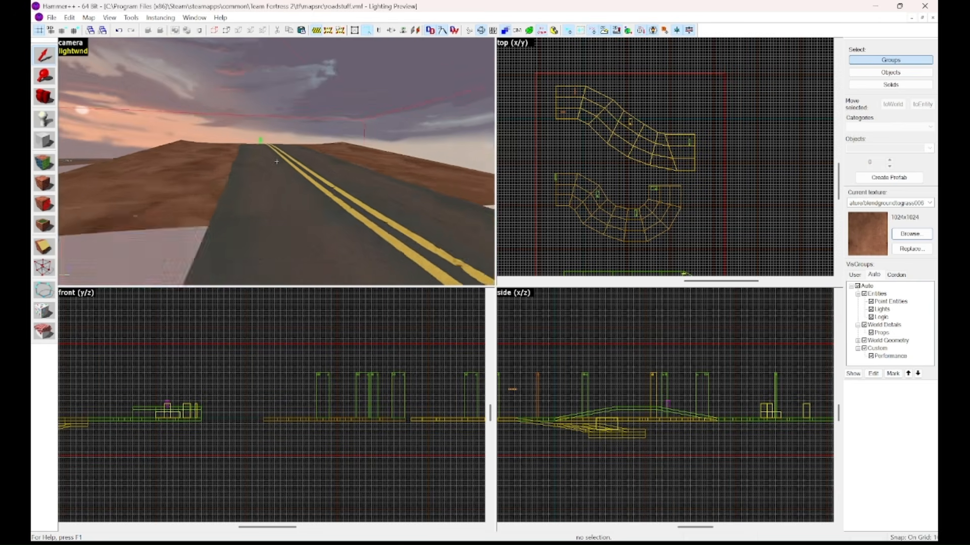
pyautogui.press('w')
pyautogui.press('w')
pyautogui.press('z')
pyautogui.press('z')
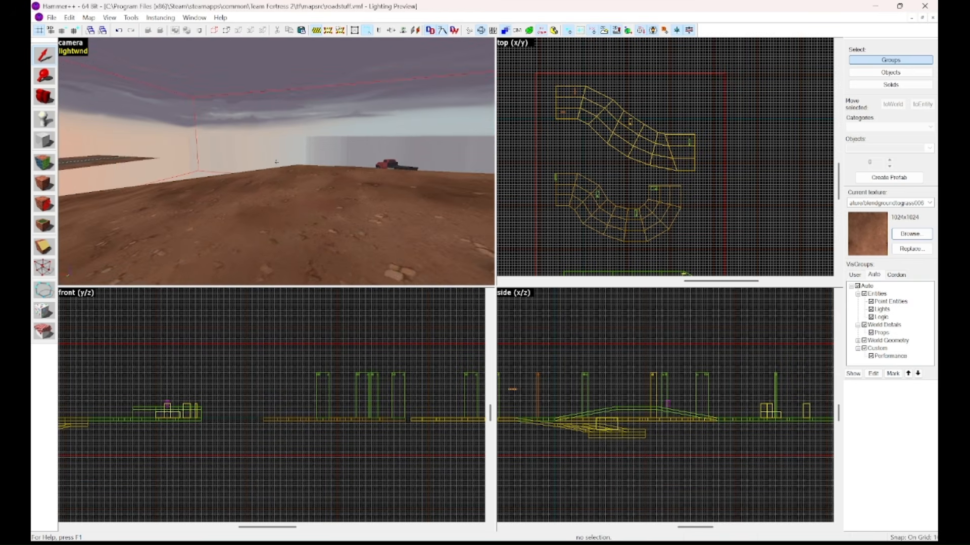
pyautogui.press('w')
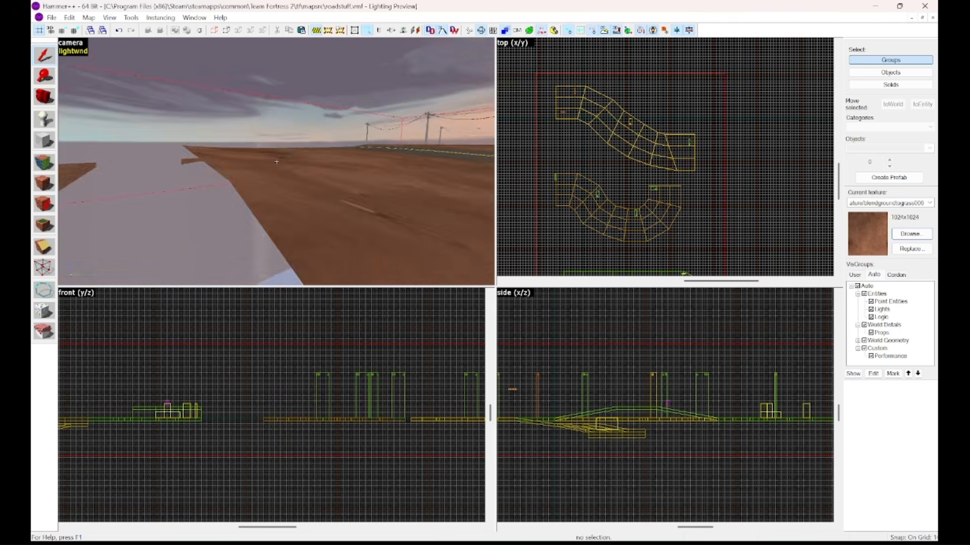
pyautogui.press('w')
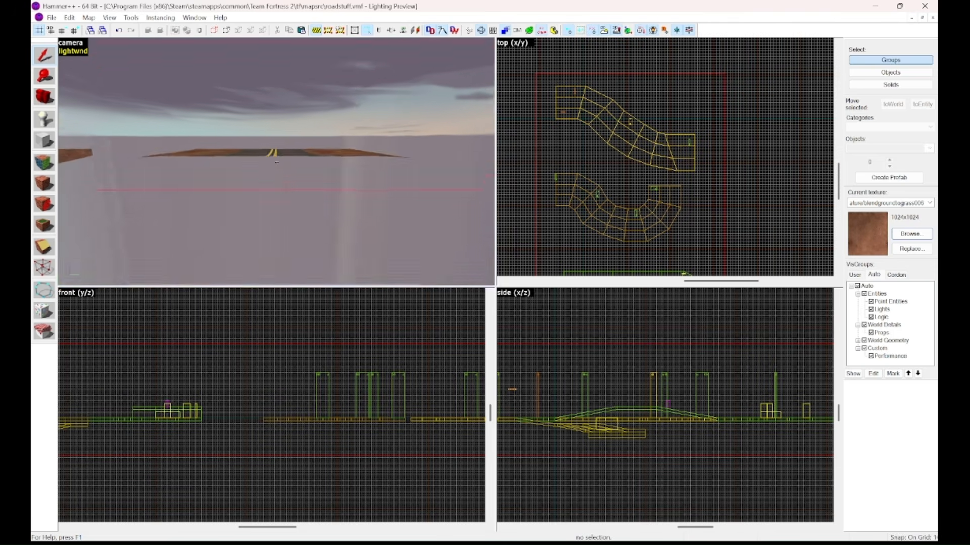
pyautogui.press('w')
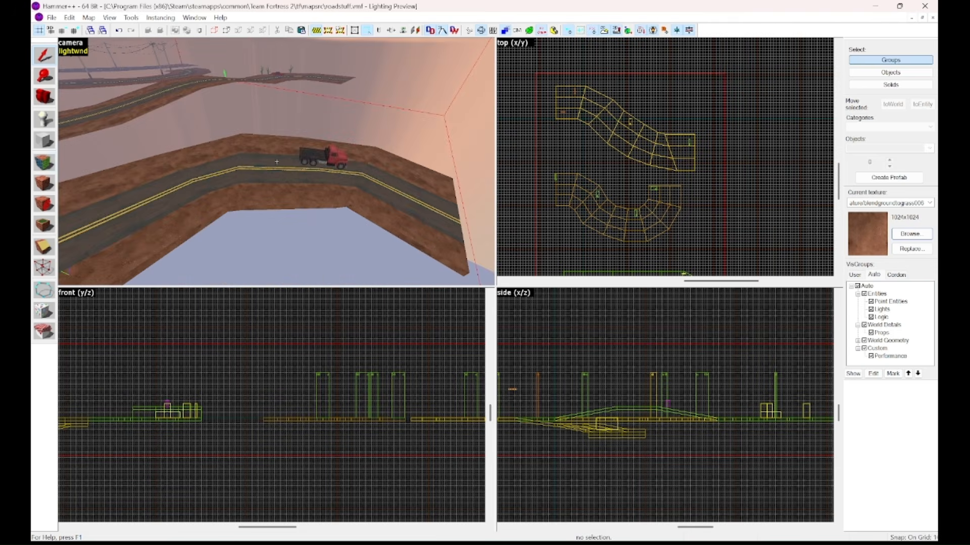
# Step: Create displacements on the top faces of the road bend with the red truck, subdivide them and close the face editor
pyautogui.click(36, 168)
pyautogui.click(112, 216)
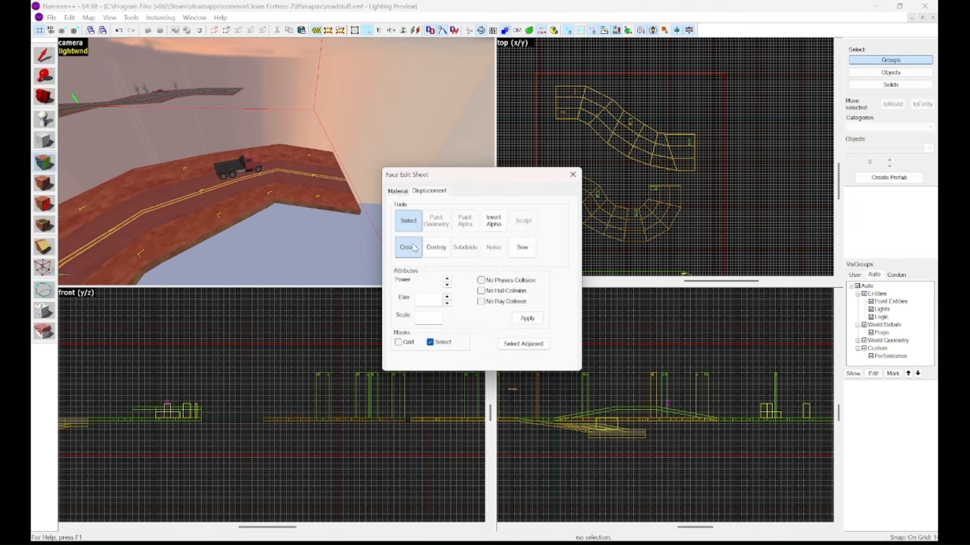
pyautogui.click(465, 284)
pyautogui.press('z')
pyautogui.press('w')
pyautogui.press('z')
pyautogui.click(572, 174)
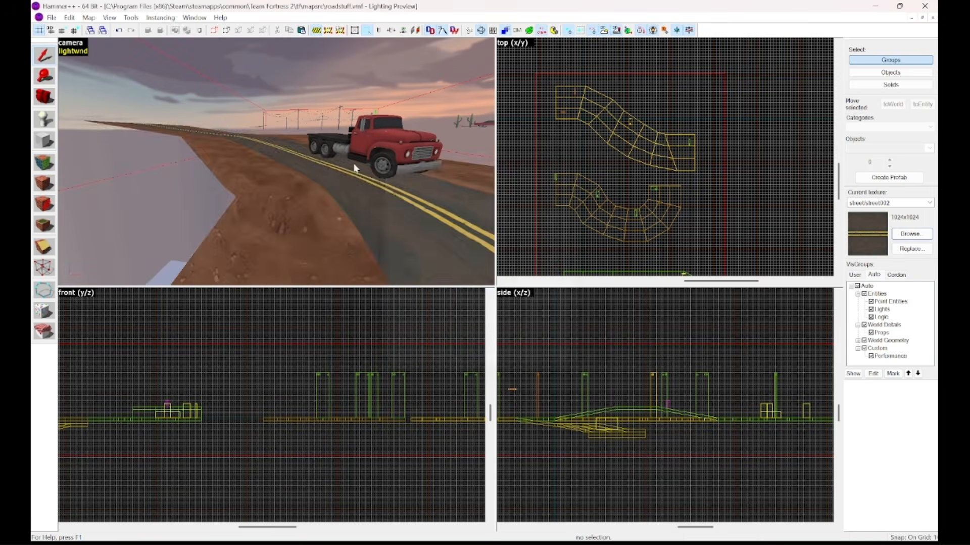
# Step: Examine the smoothed sloping bend around the red truck from road level, from above and from both ends
pyautogui.press('z')
pyautogui.press('w')
pyautogui.press('w')
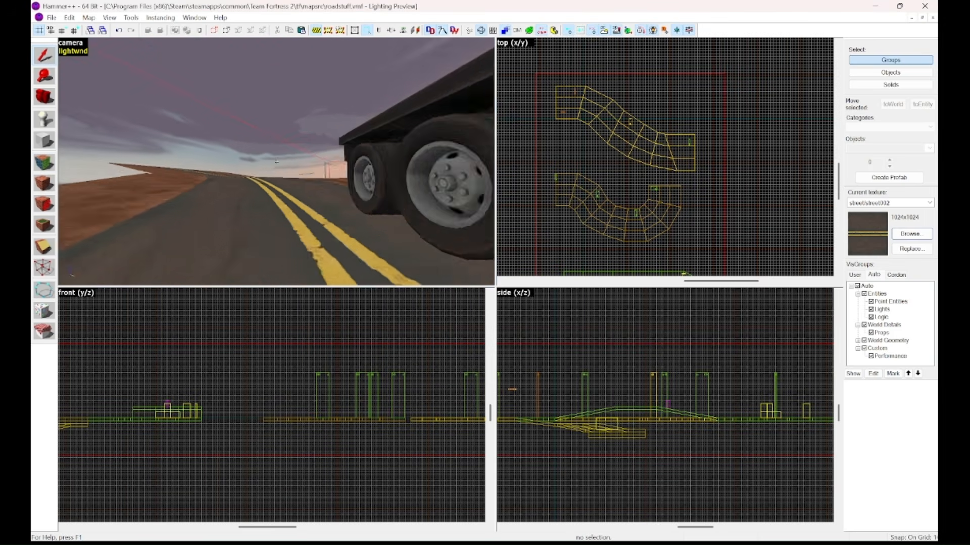
pyautogui.press('w')
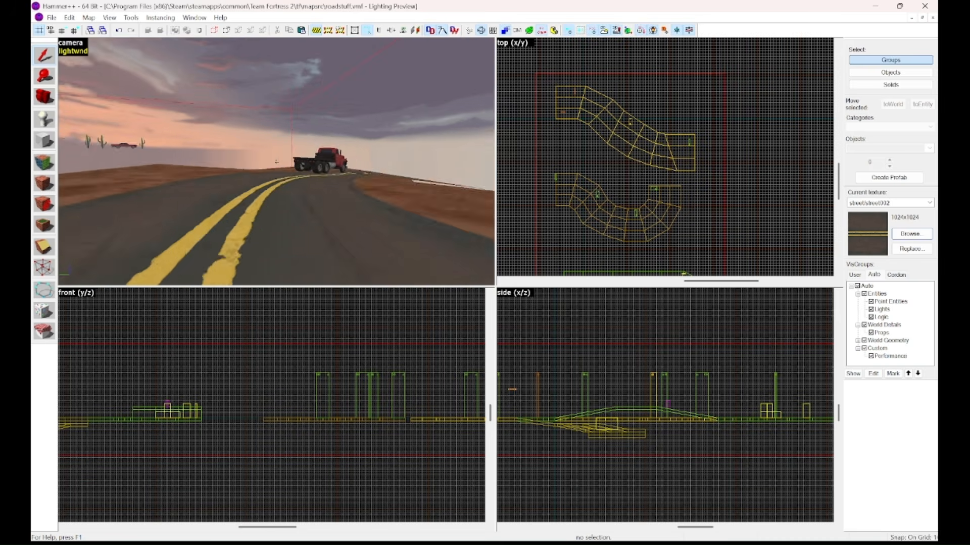
pyautogui.press('w')
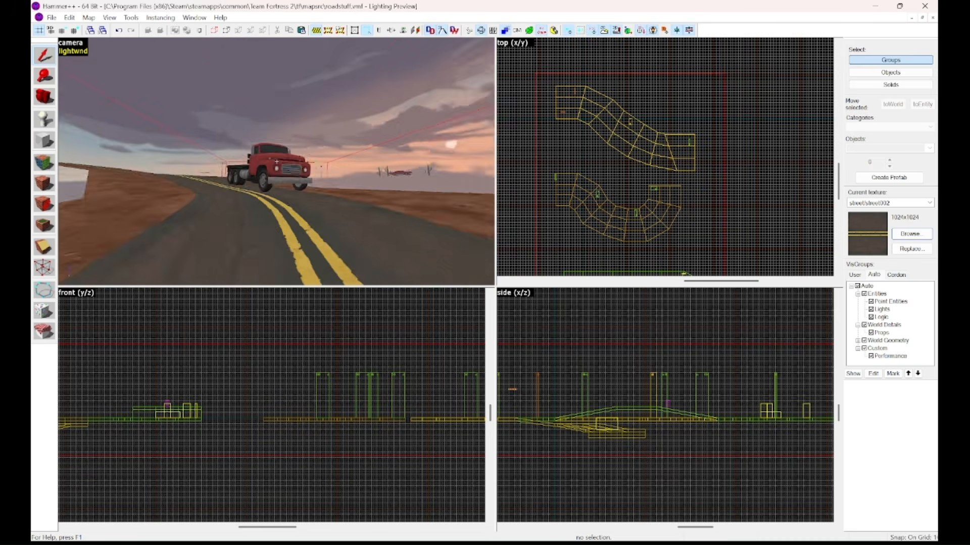
pyautogui.press('w')
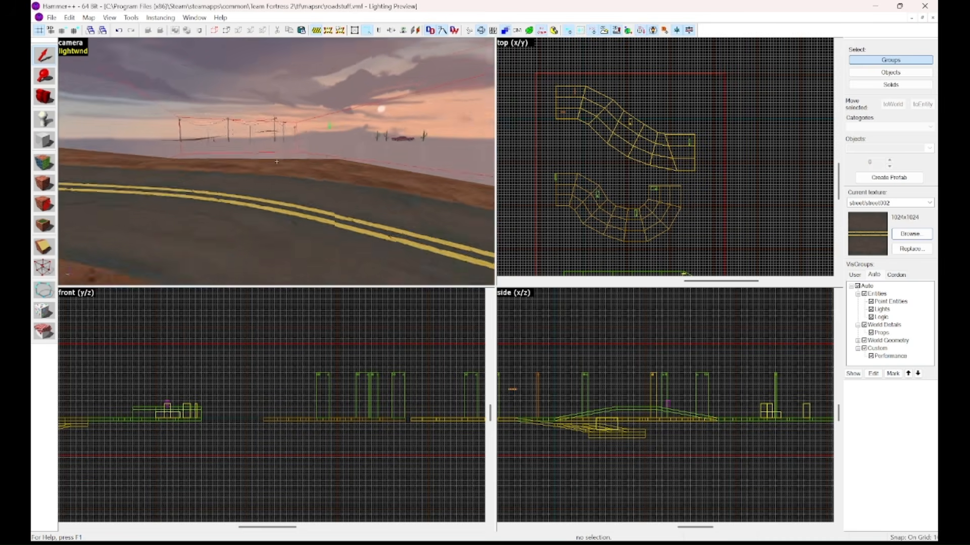
pyautogui.press('z')
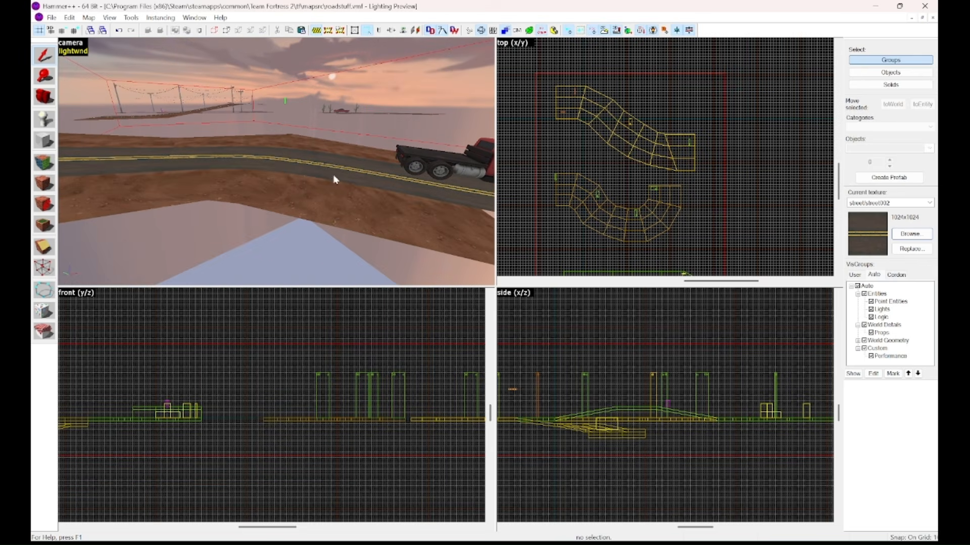
pyautogui.press('z')
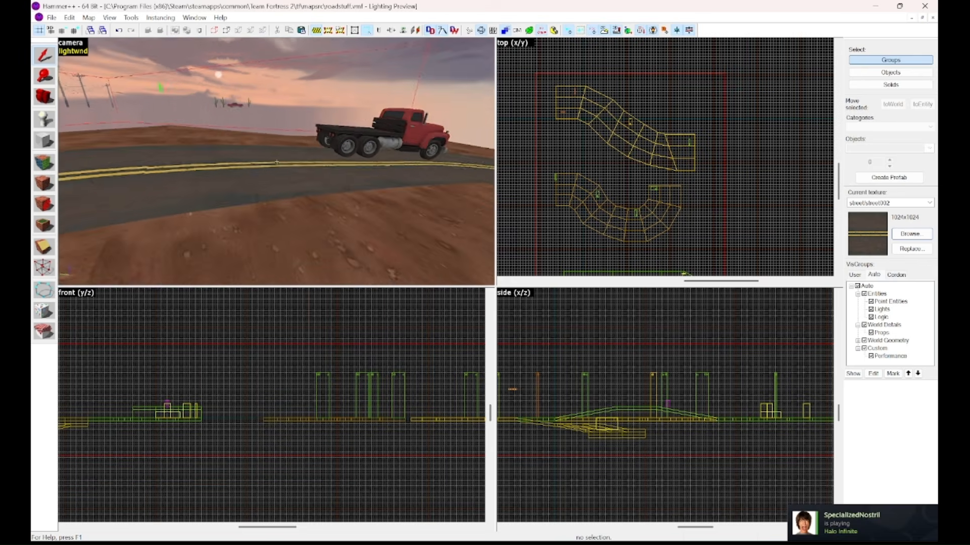
pyautogui.press('w')
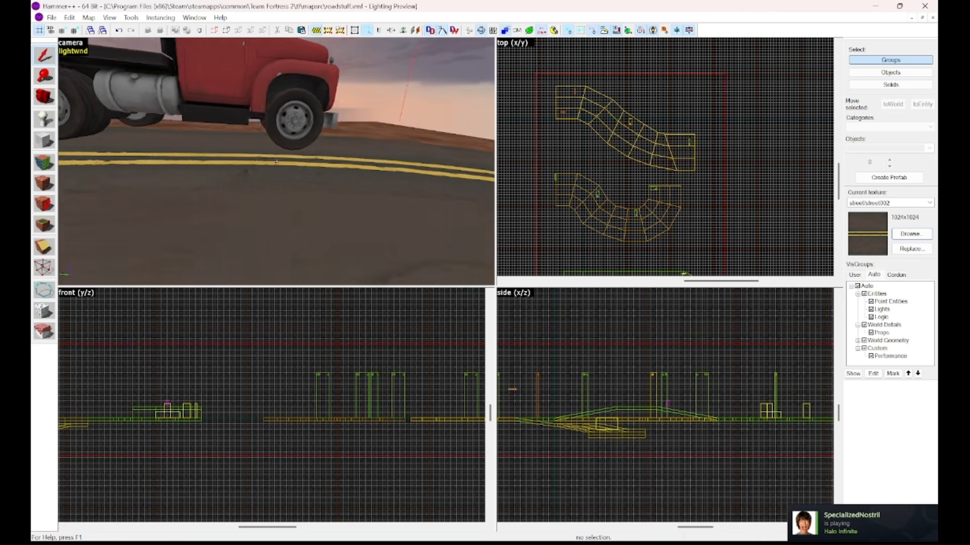
pyautogui.press('s')
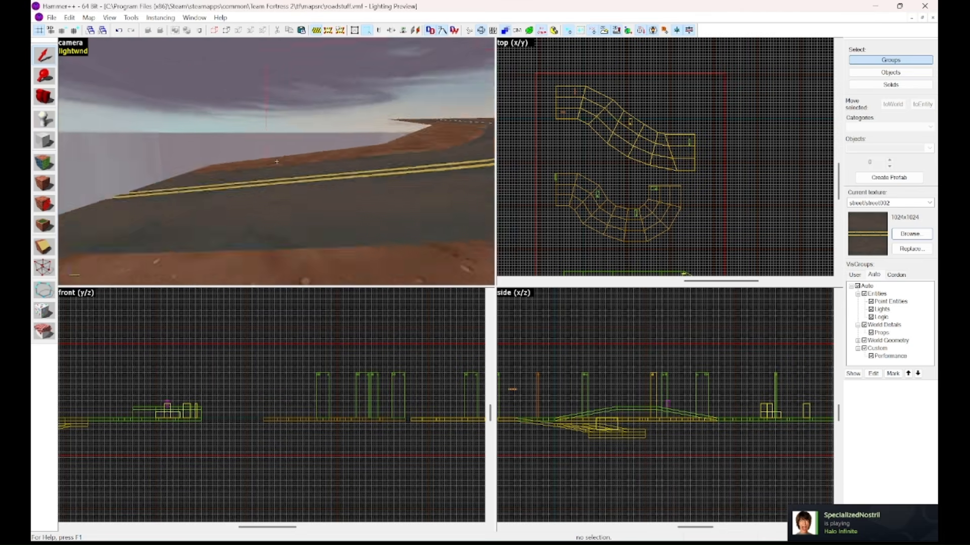
pyautogui.press('w')
pyautogui.press('w')
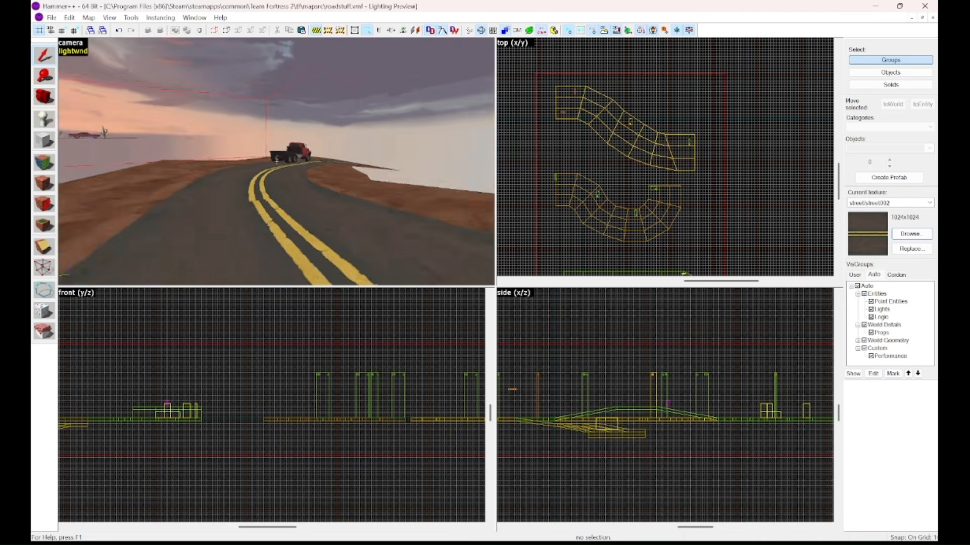
pyautogui.press('s')
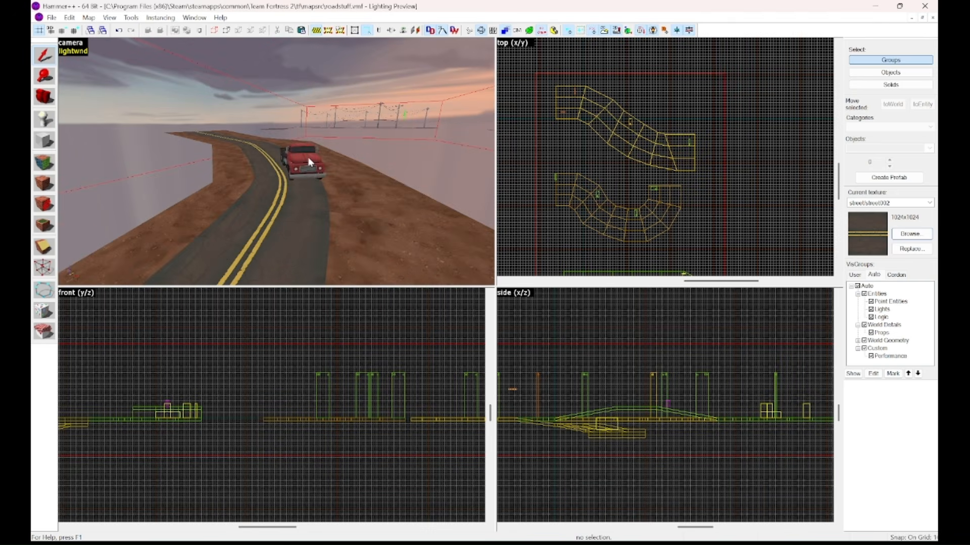
pyautogui.press('w')
pyautogui.press('d')
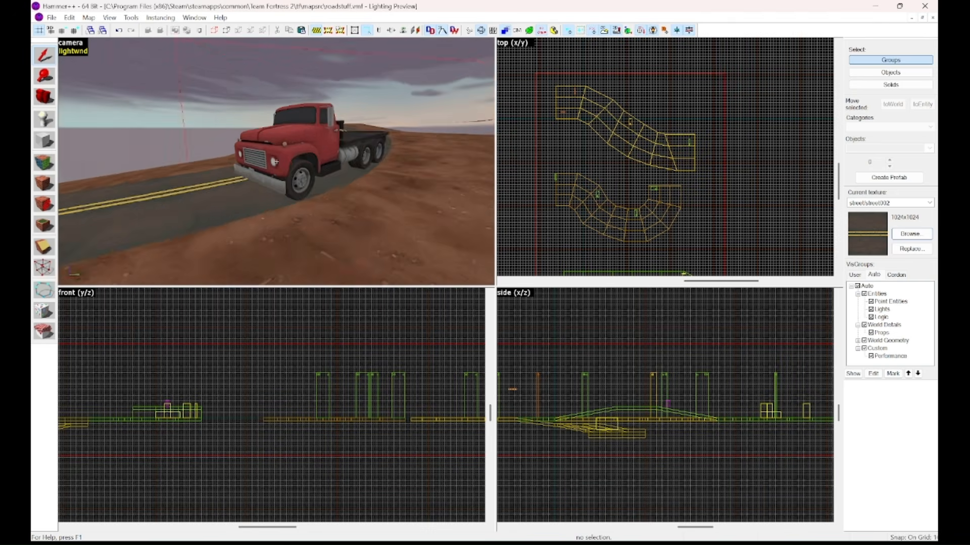